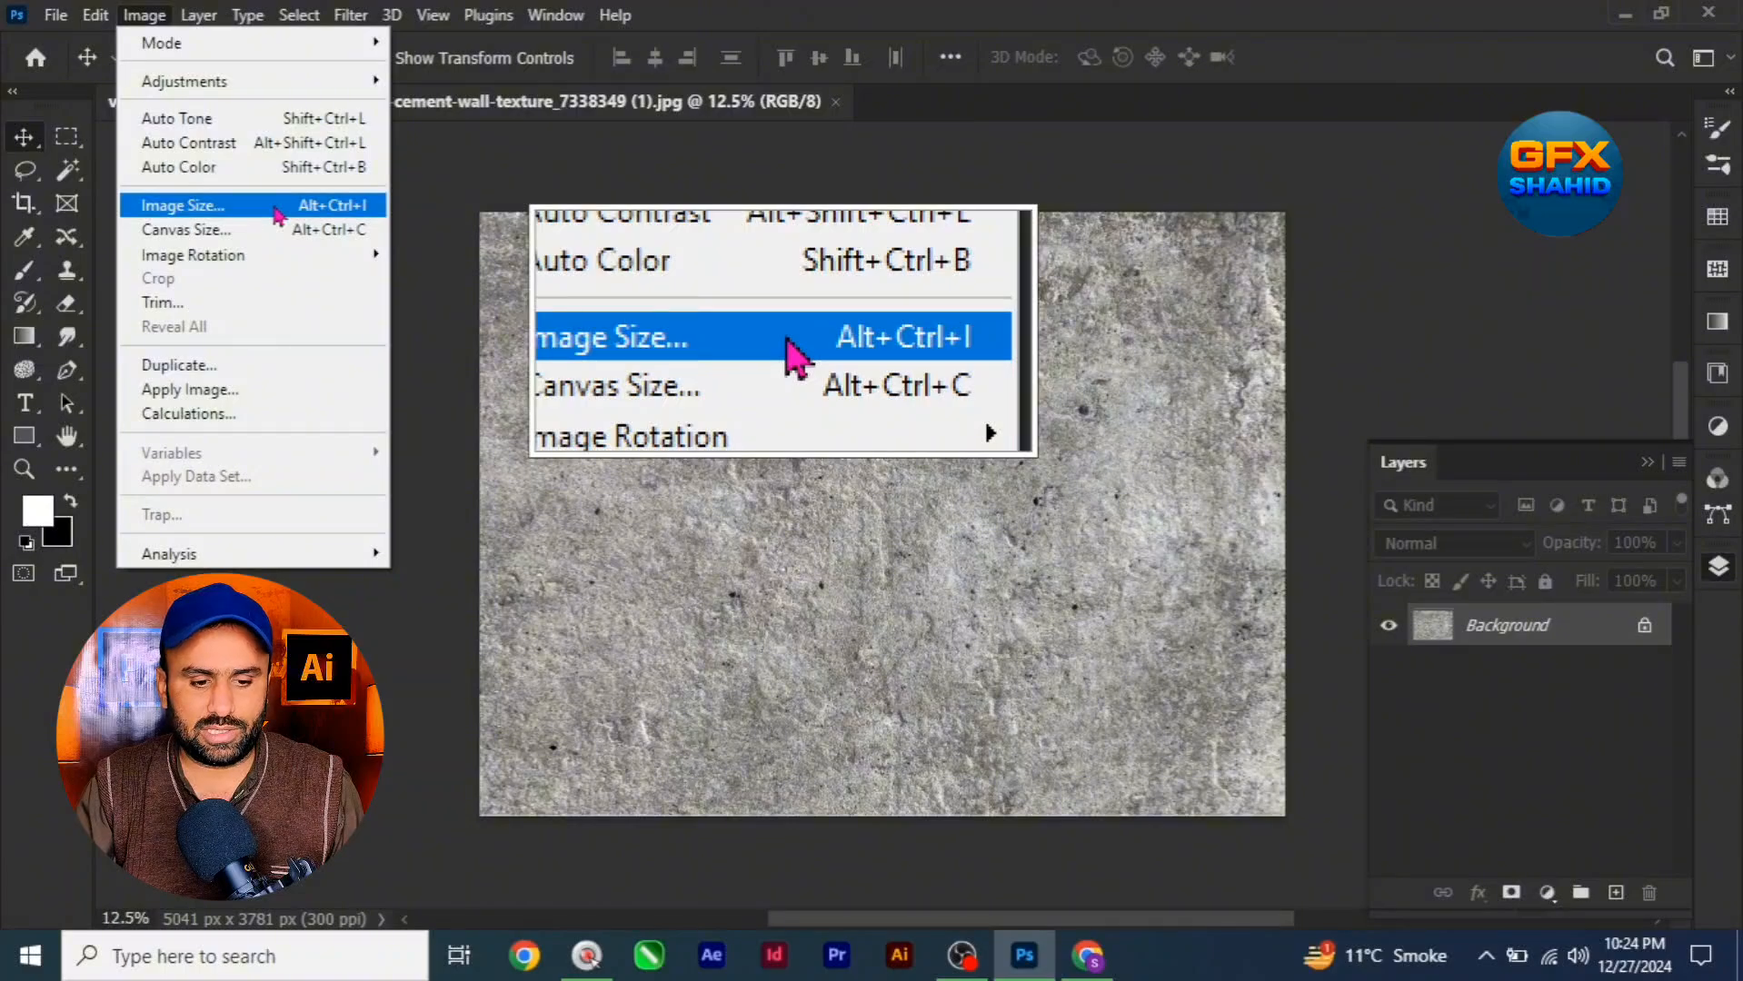
# Check the concrete wall image's dimensions and resolution in the Image Size dialog
pyautogui.click(275, 210)
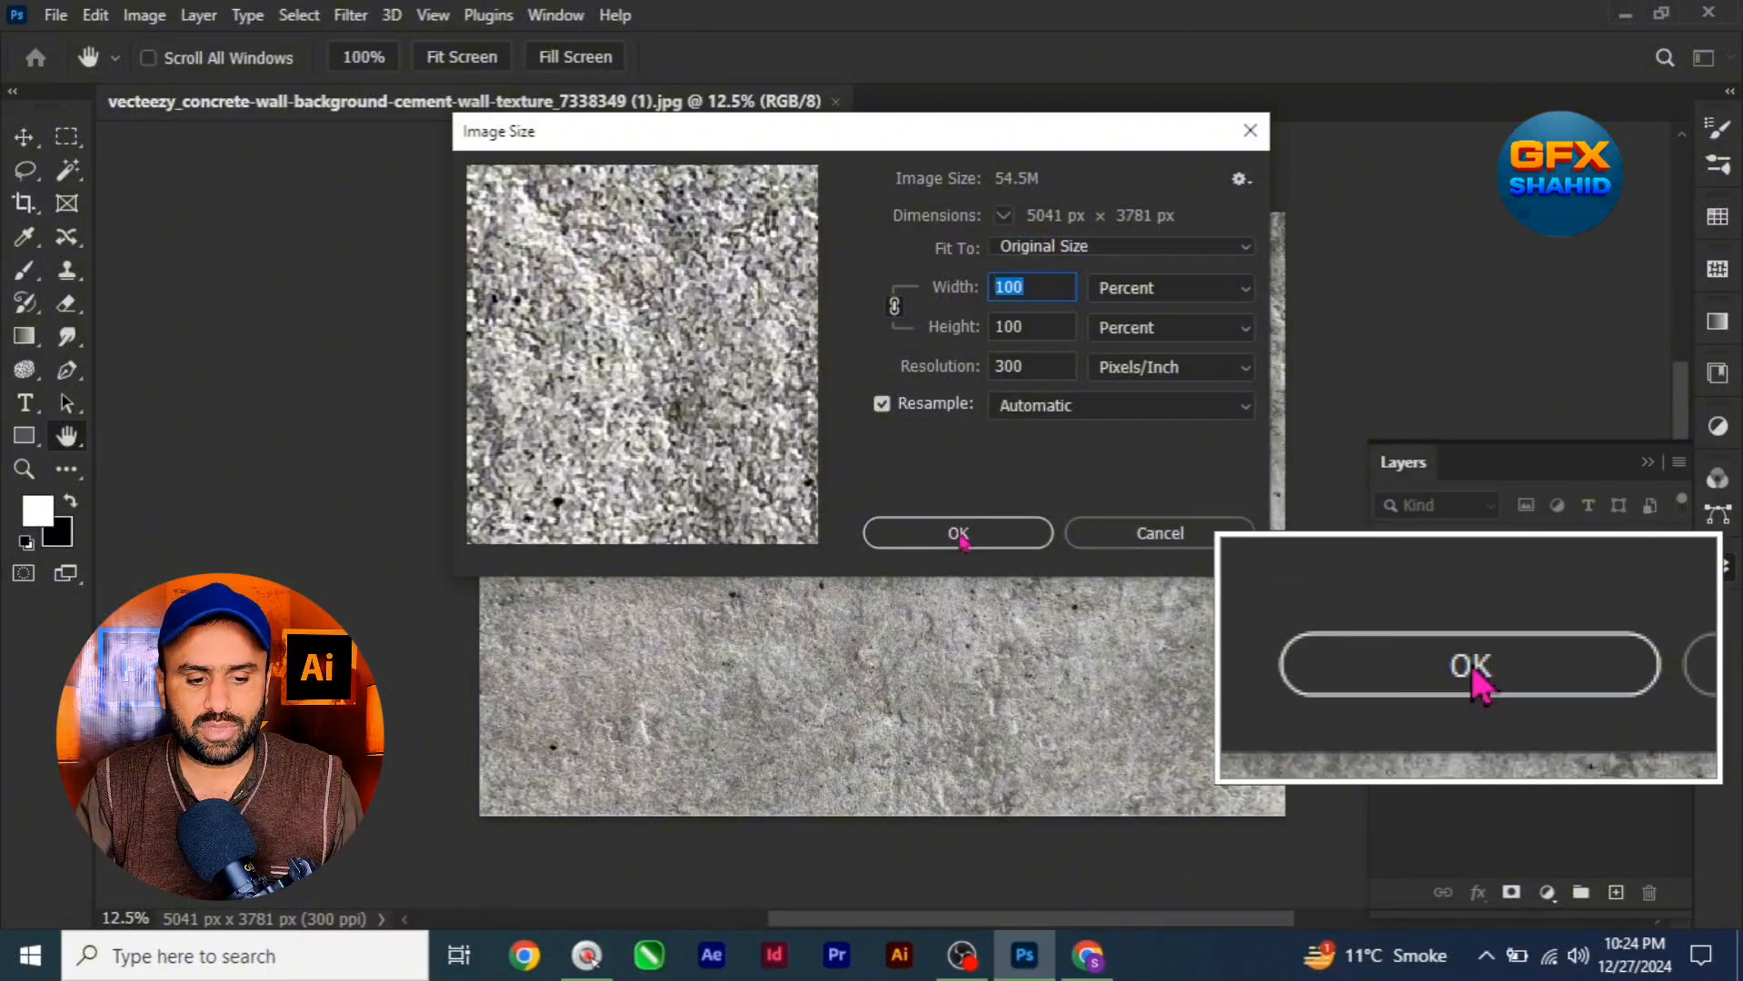
pyautogui.click(958, 533)
pyautogui.press('v')
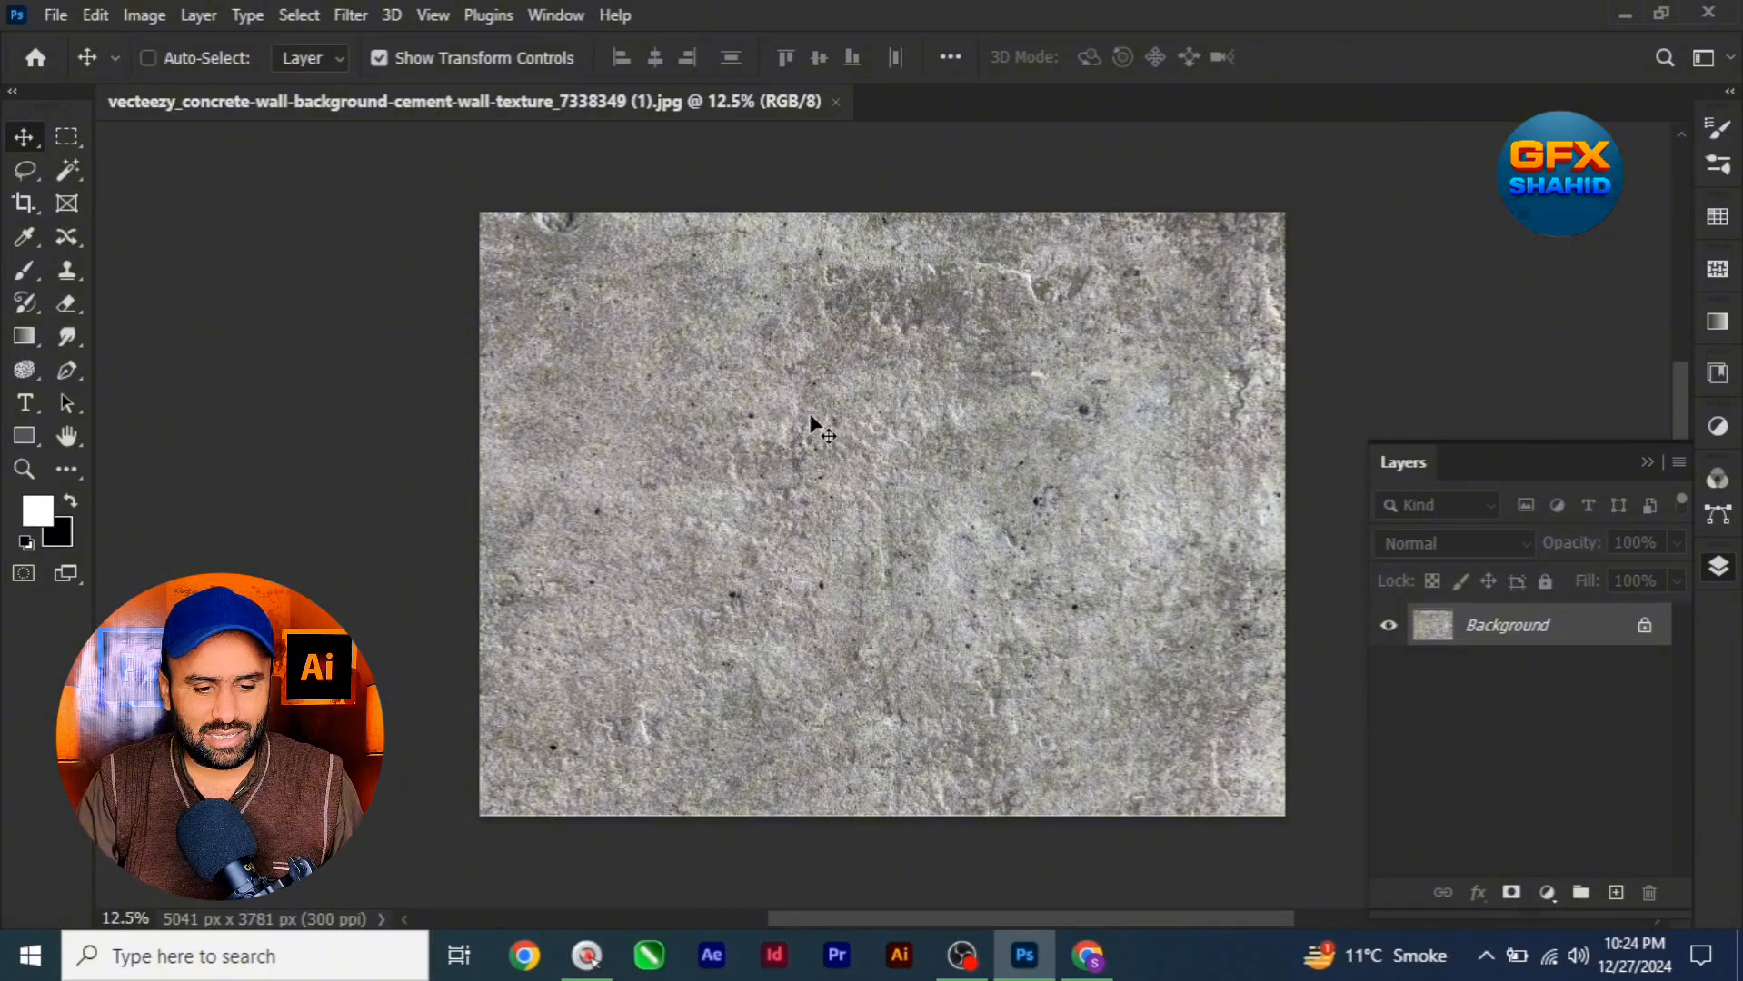
pyautogui.hotkey('ctrl', 'shift', 'u')
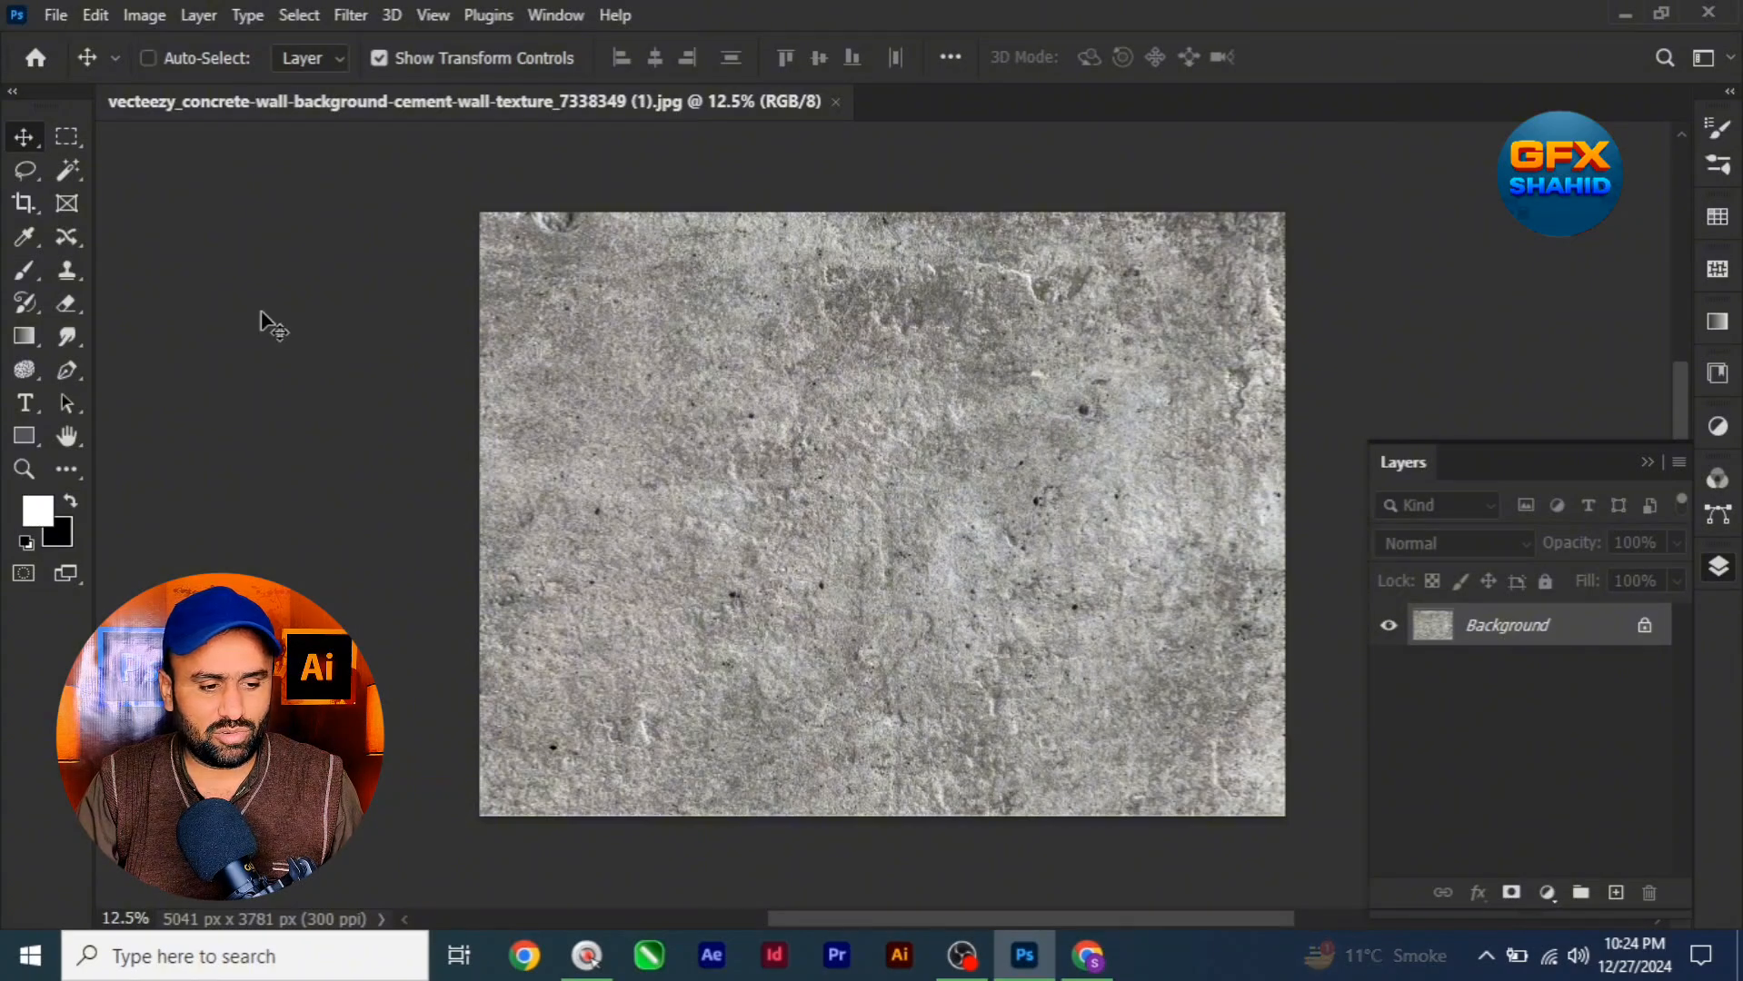
# Set the Rectangular Marquee style to Normal and draw a free rectangular selection in the middle of the concrete image
pyautogui.click(67, 138)
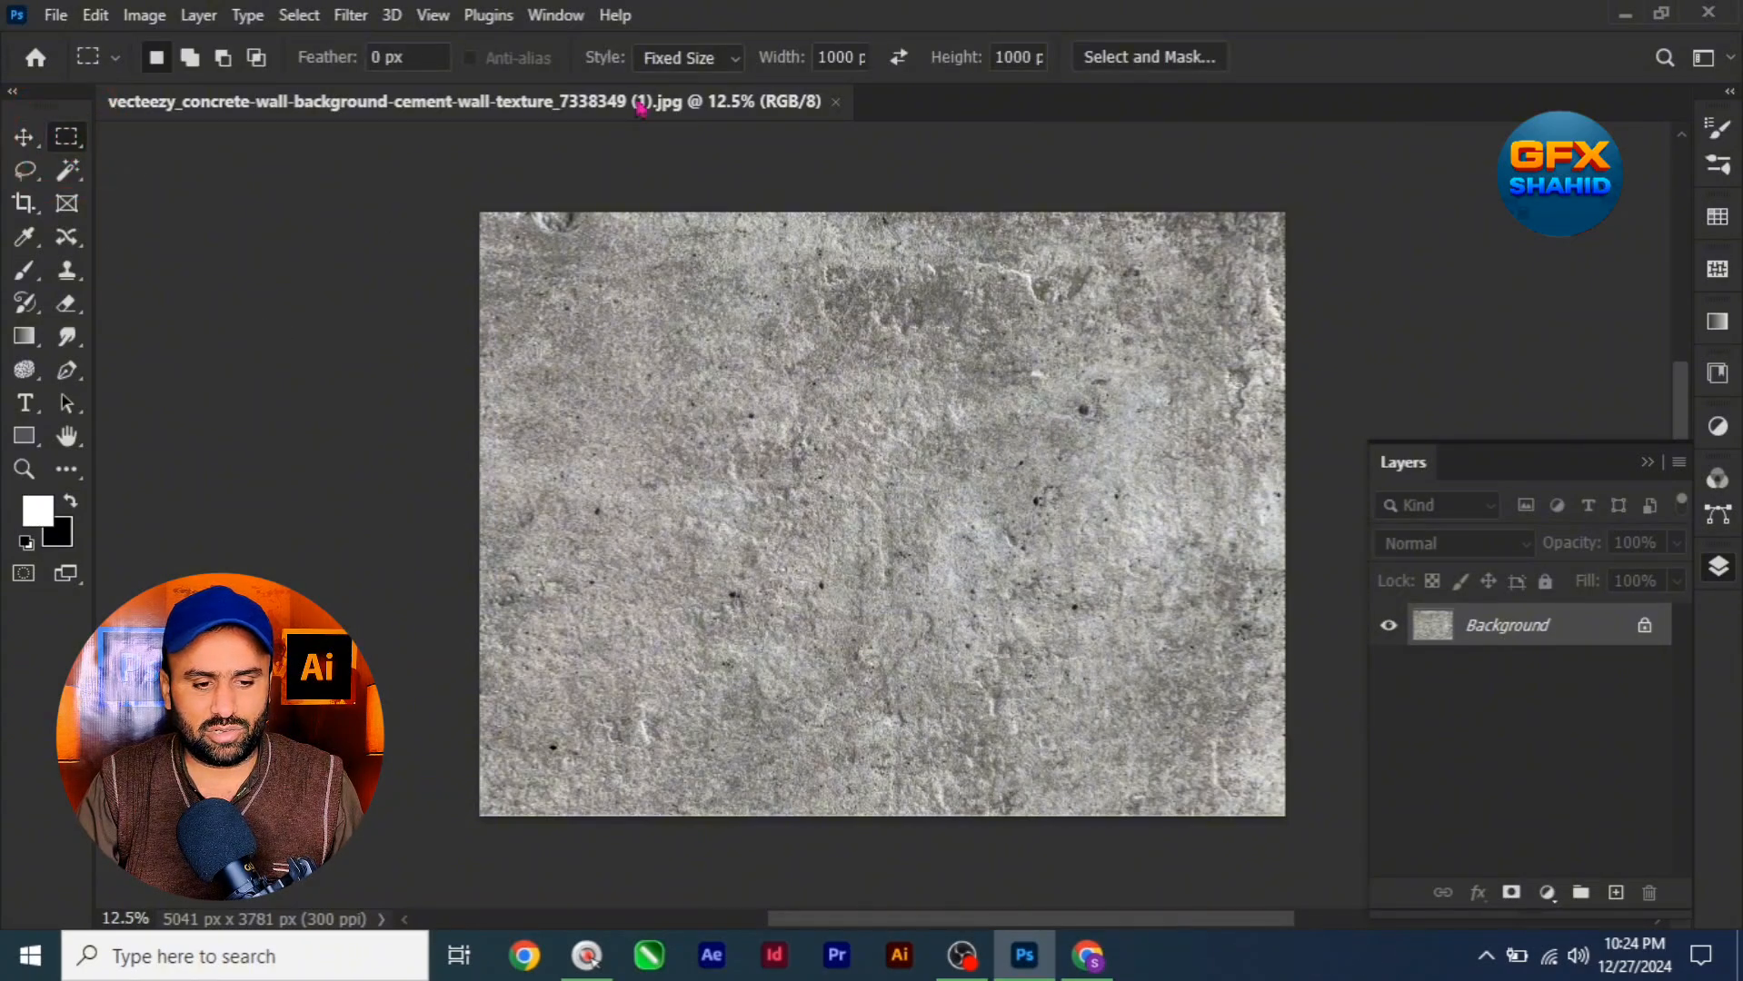
pyautogui.click(673, 64)
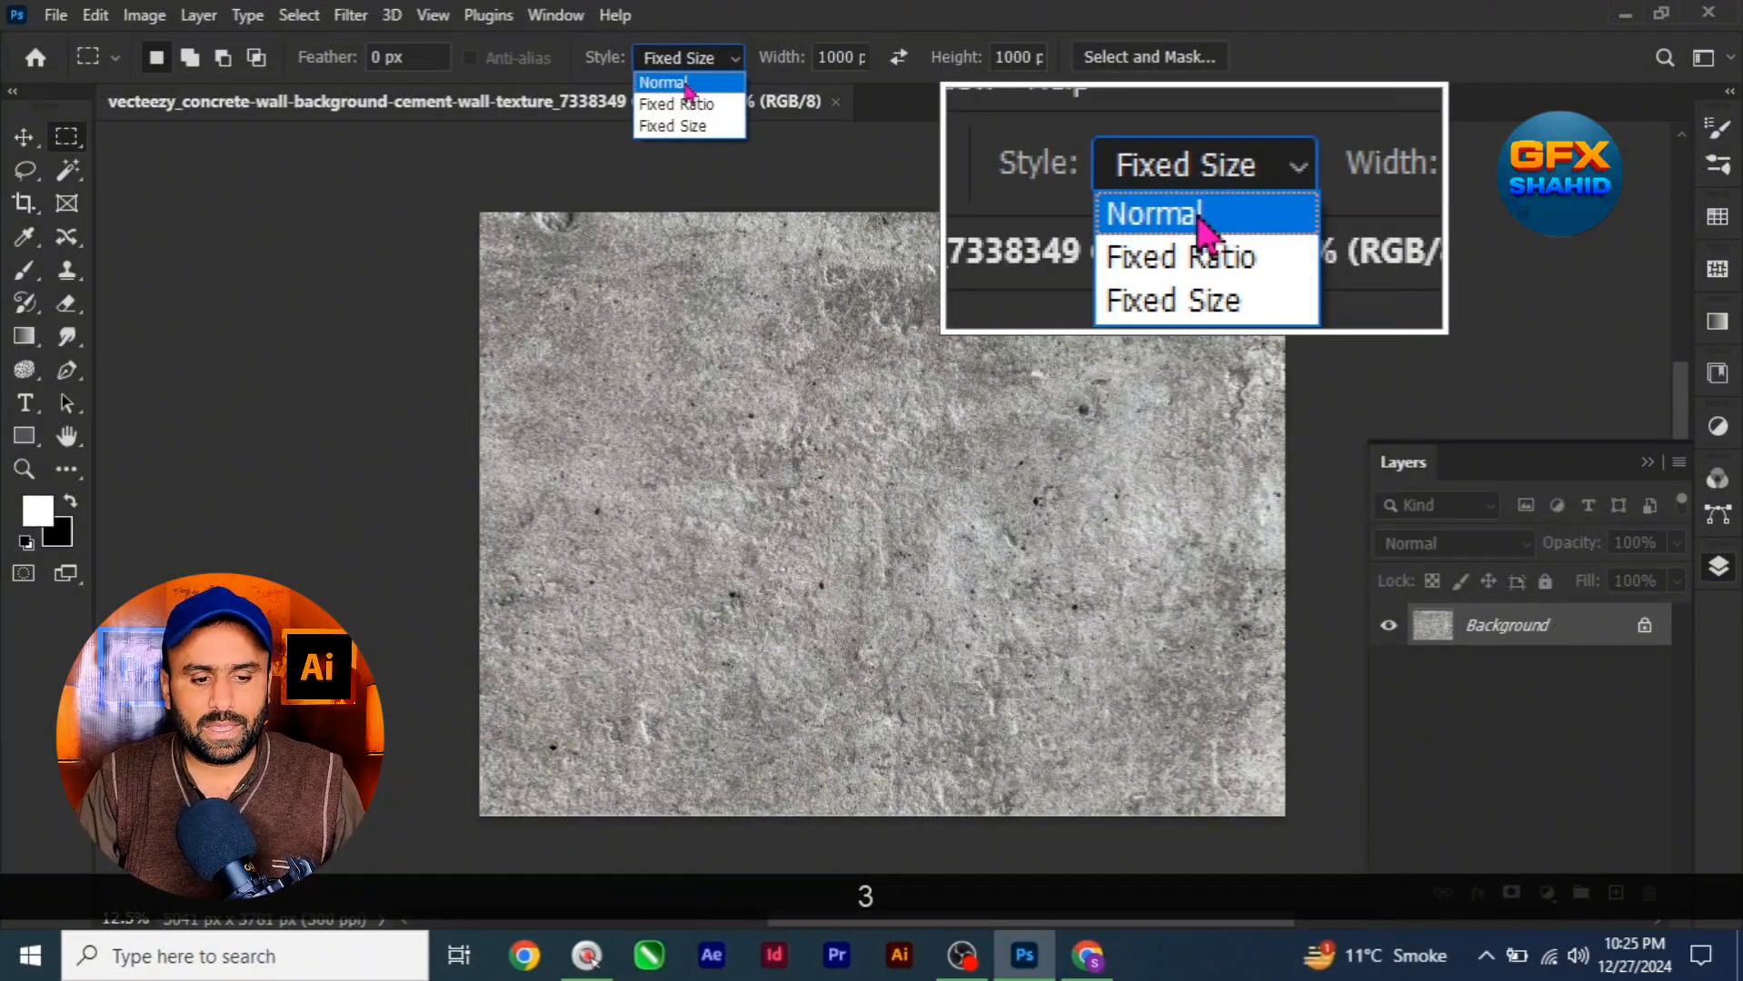
pyautogui.click(698, 83)
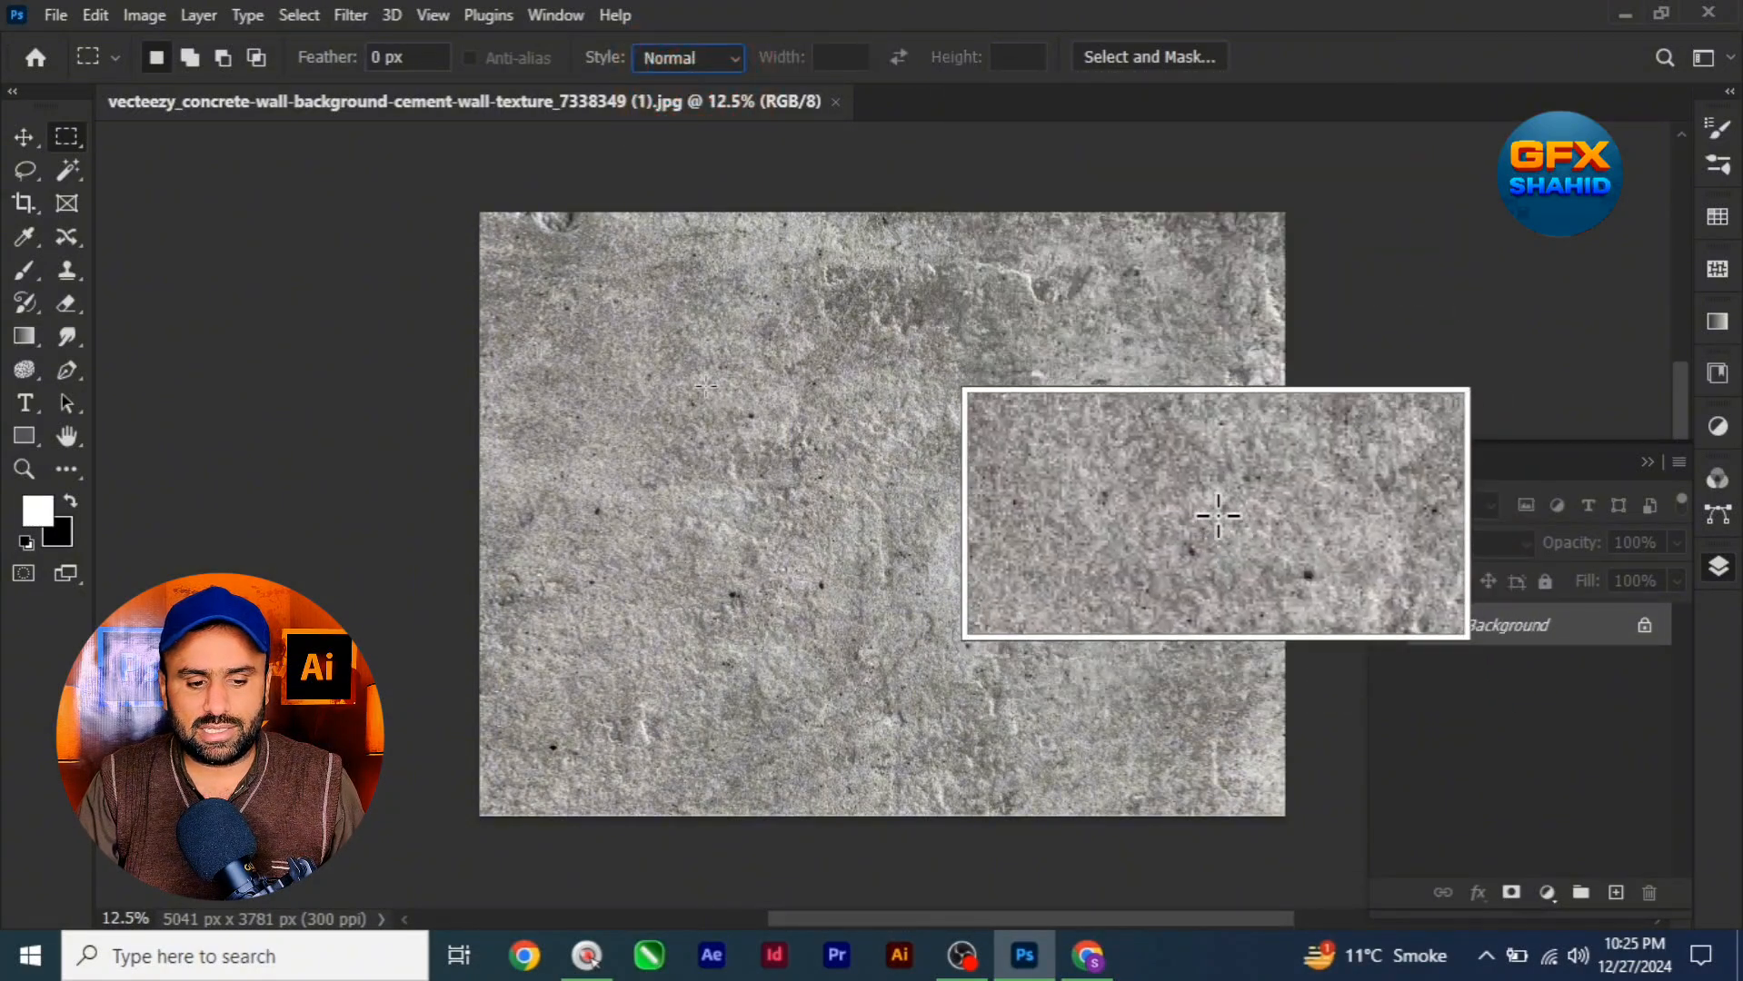
pyautogui.moveTo(706, 388); pyautogui.dragTo(1008, 619)
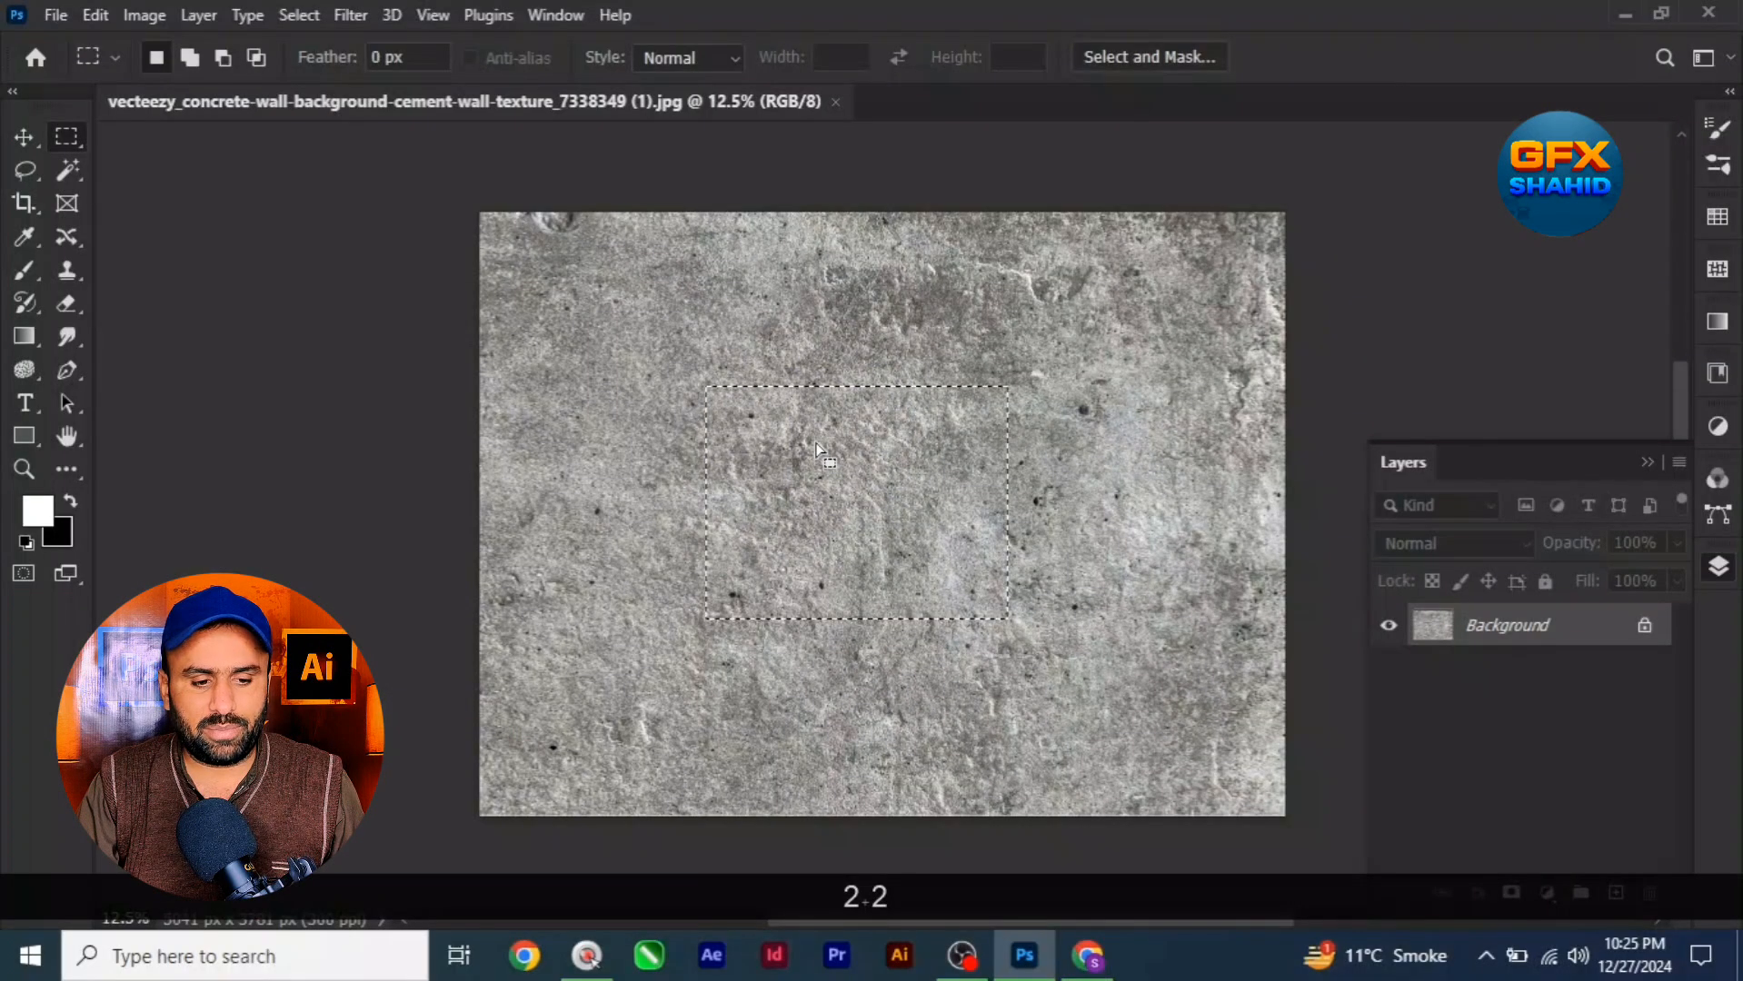
# Set the marquee style to Fixed Ratio with width 1 and height 1 and draw a square selection on the concrete
pyautogui.click(687, 57)
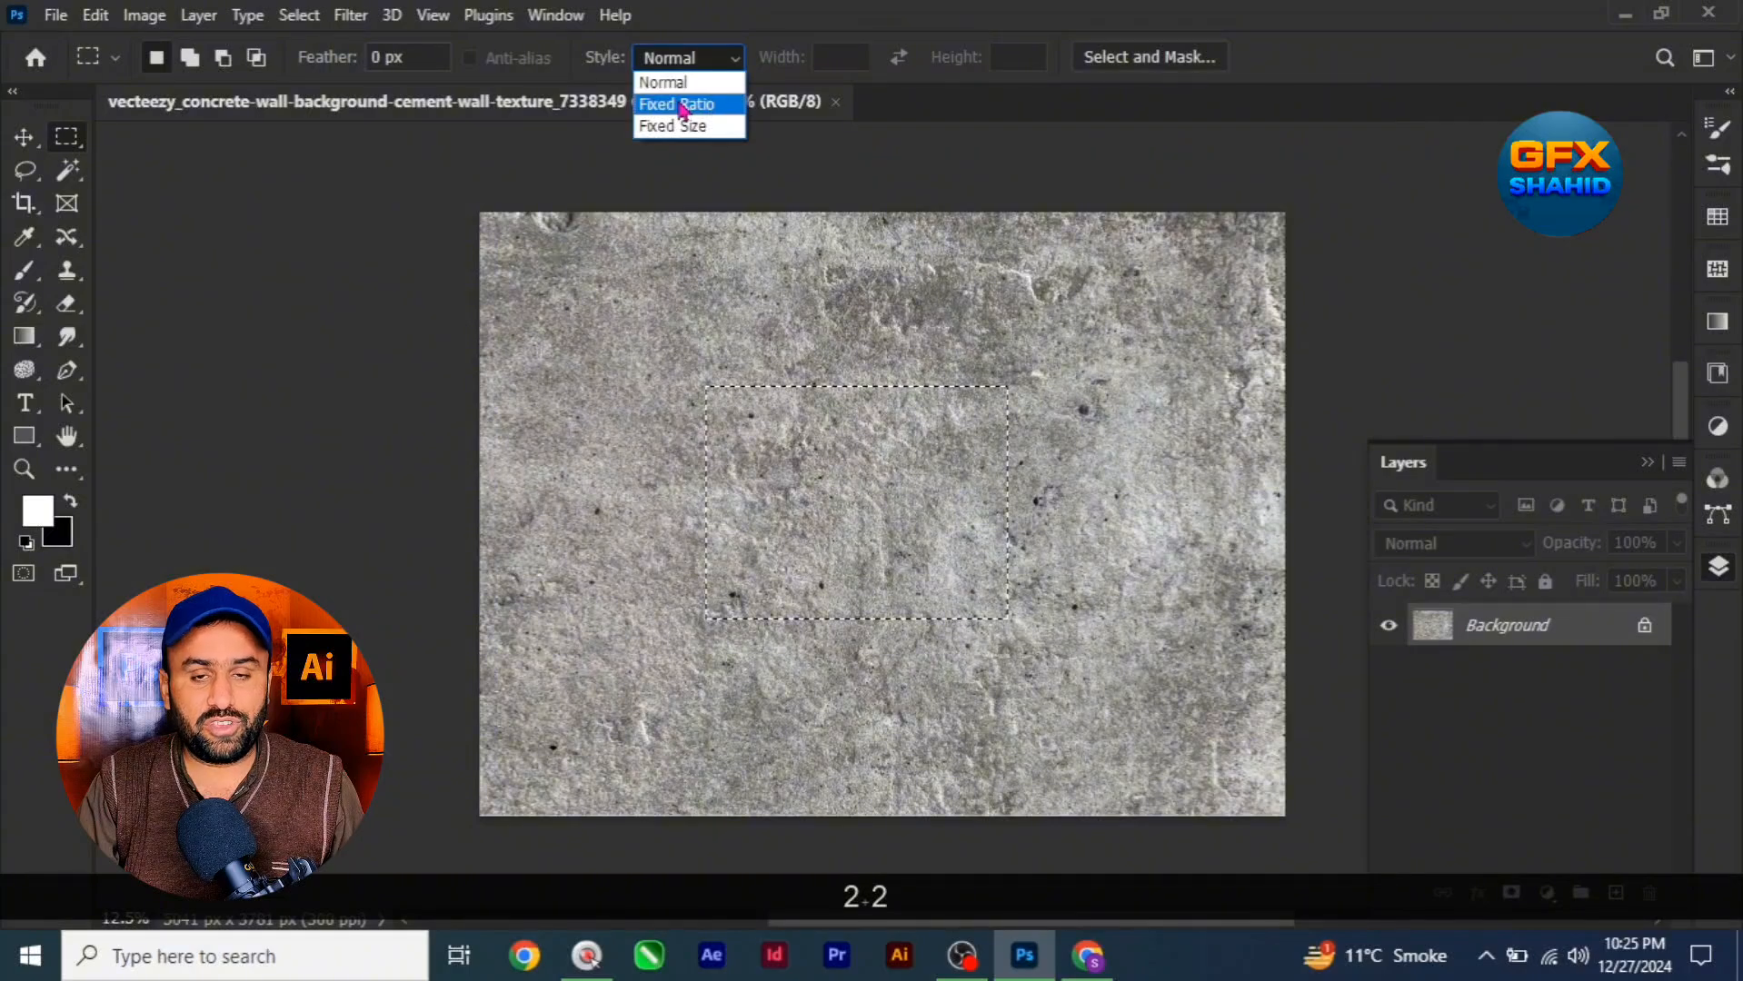
pyautogui.click(688, 104)
pyautogui.click(706, 357)
pyautogui.moveTo(642, 342); pyautogui.dragTo(1097, 681)
pyautogui.moveTo(772, 554)
pyautogui.mouseDown()
pyautogui.moveTo(816, 528)
pyautogui.moveTo(800, 508)
pyautogui.moveTo(792, 534)
pyautogui.mouseUp()
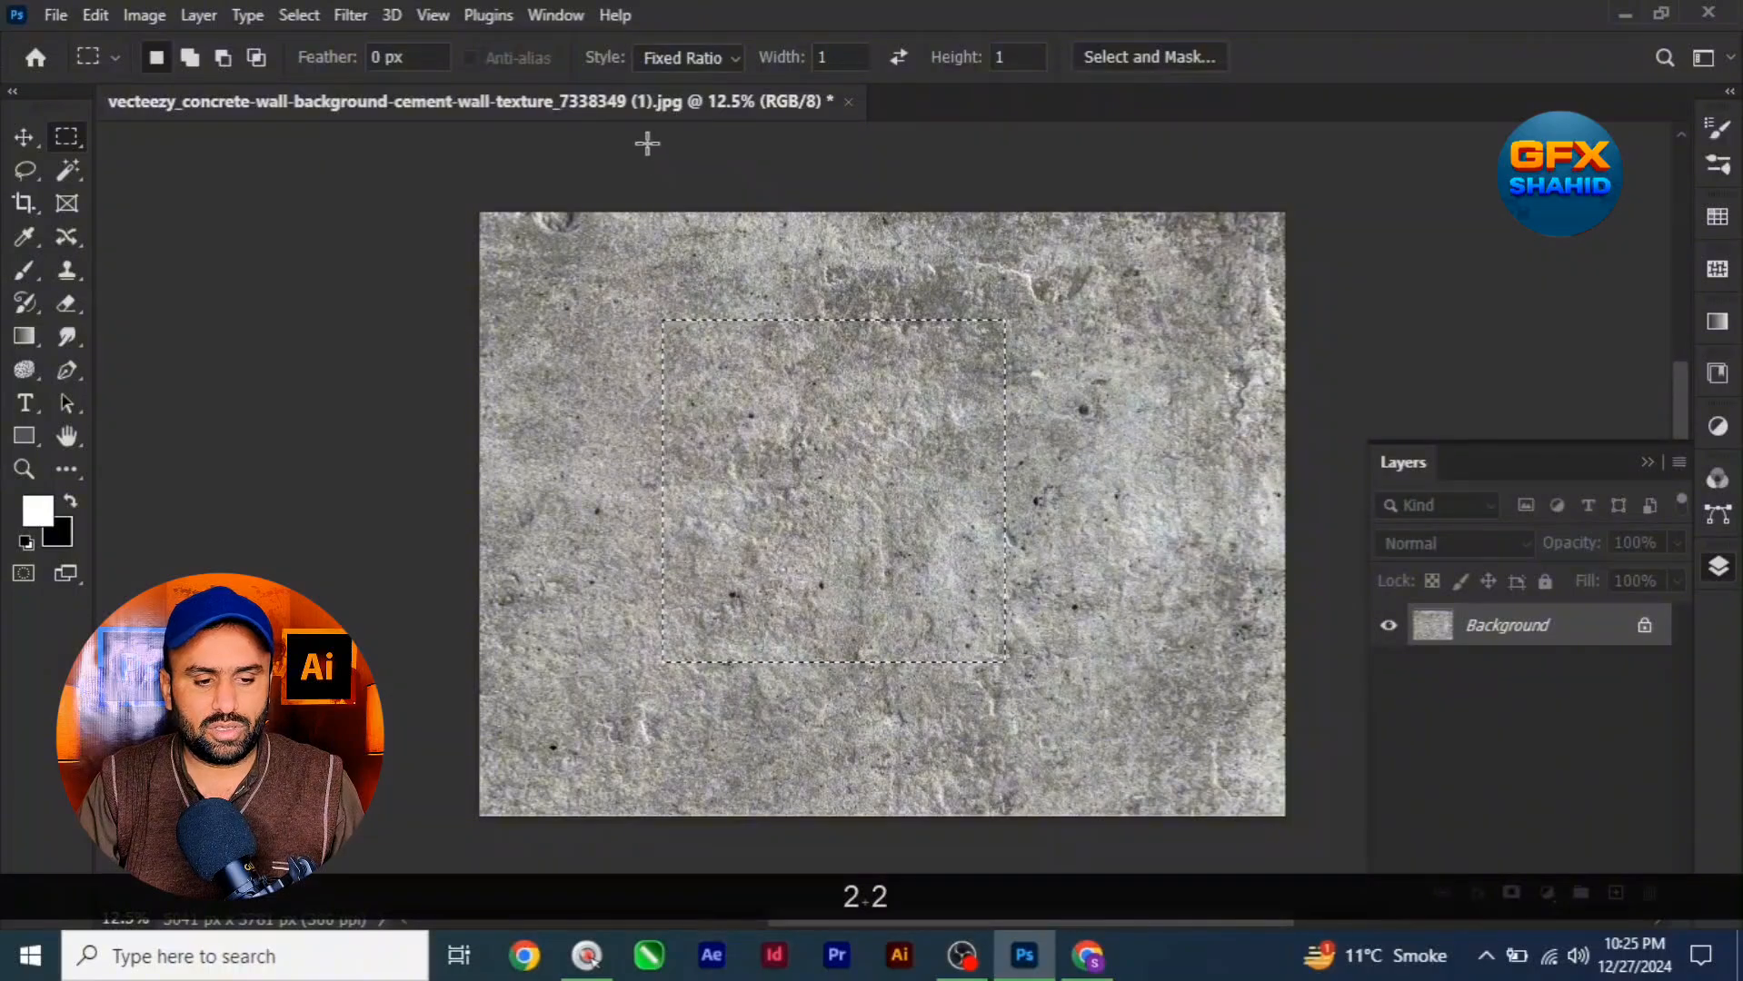
# Set the marquee style to Fixed Size, 1000 by 1000 px, and place the selection near the centre of the concrete image
pyautogui.click(718, 60)
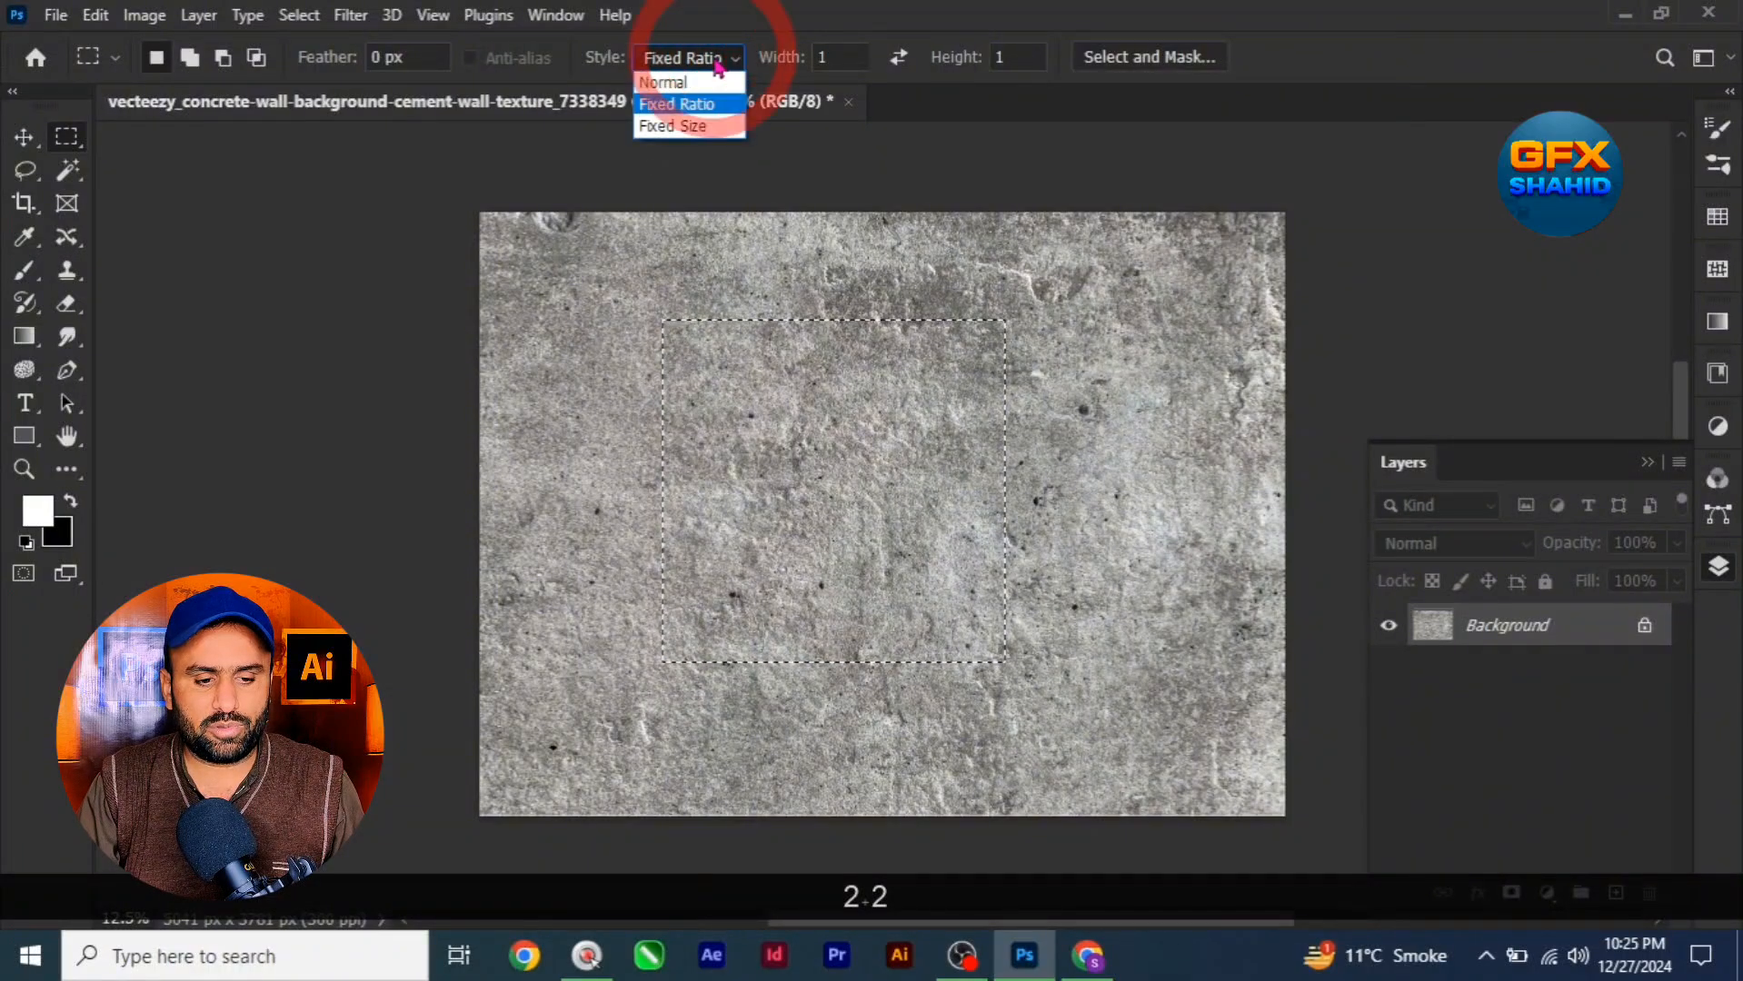
pyautogui.click(674, 126)
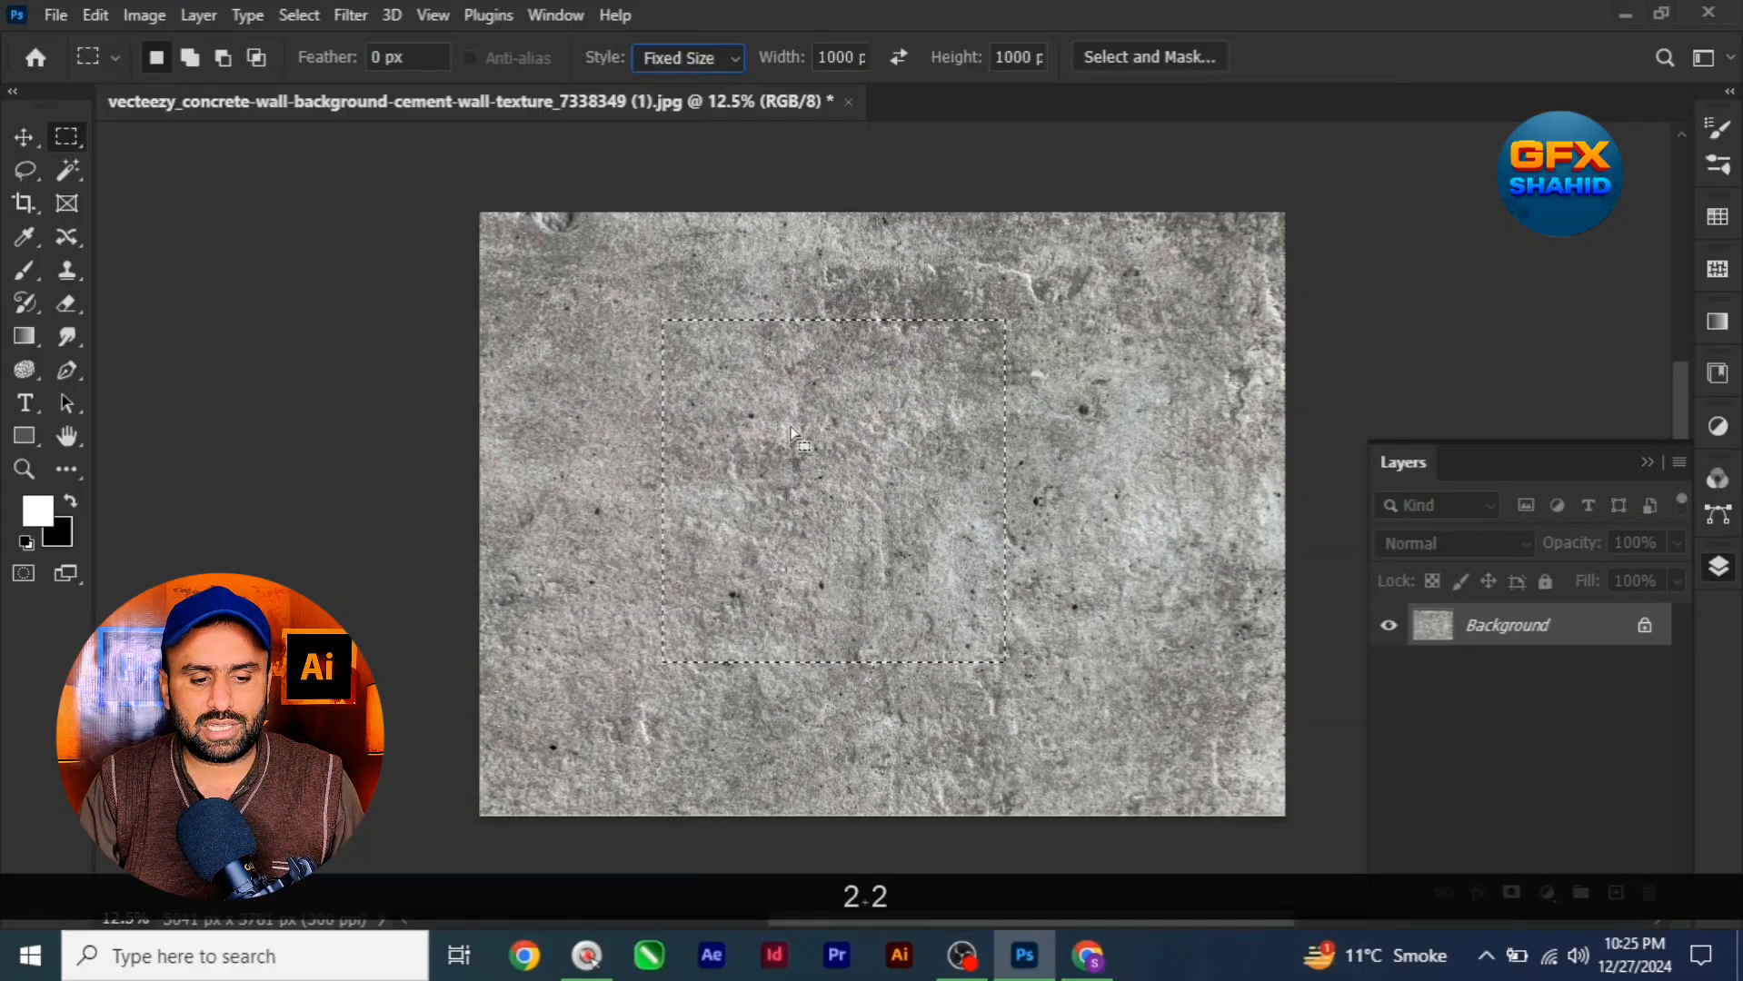
pyautogui.click(701, 345)
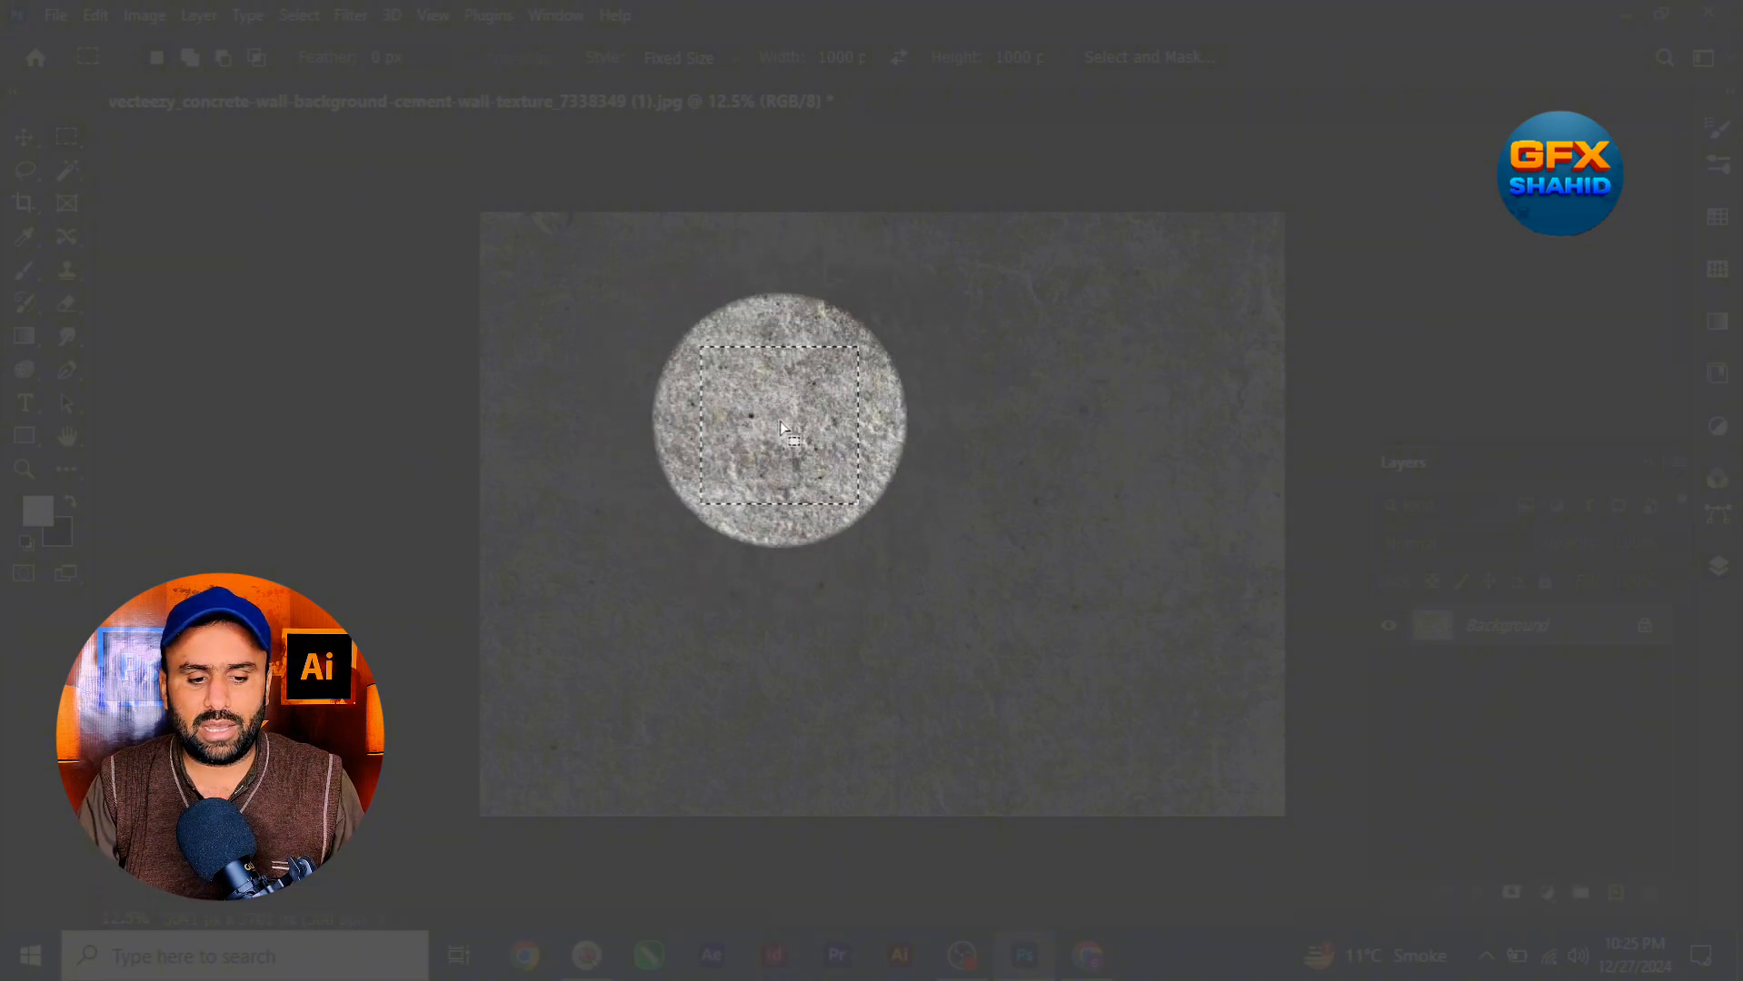
pyautogui.moveTo(781, 421); pyautogui.dragTo(910, 464)
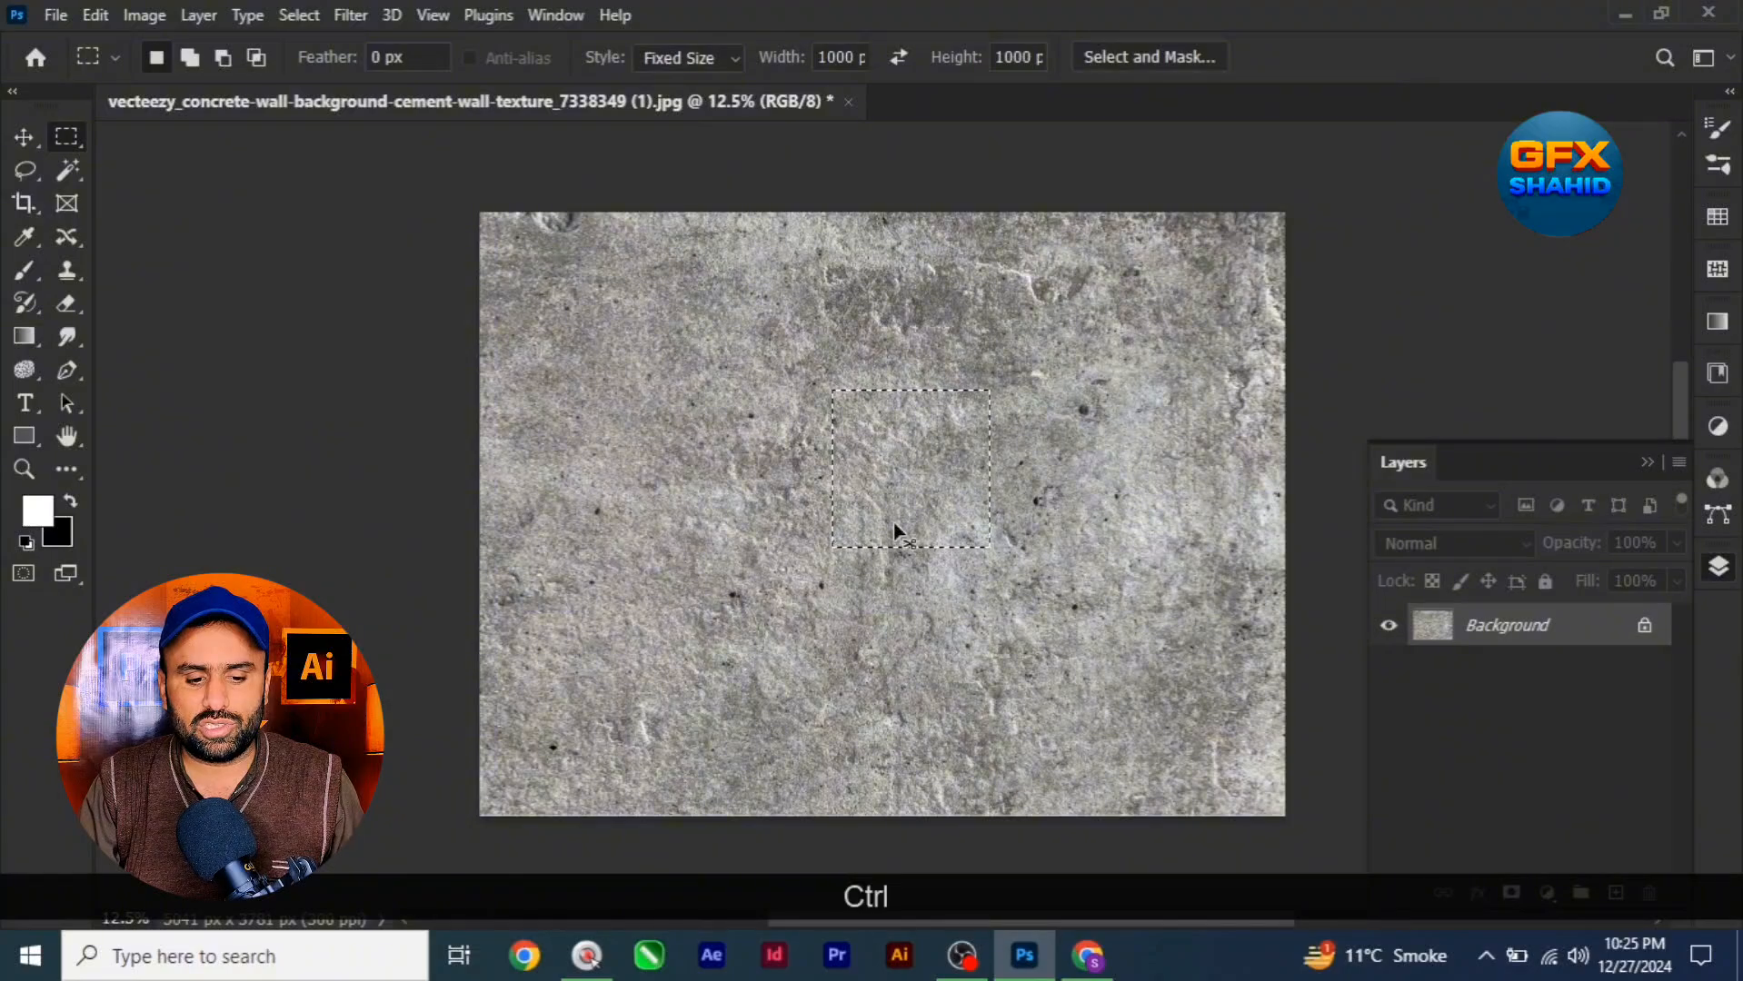
pyautogui.hotkey('ctrl', 'x')
pyautogui.hotkey('ctrl', 'z')
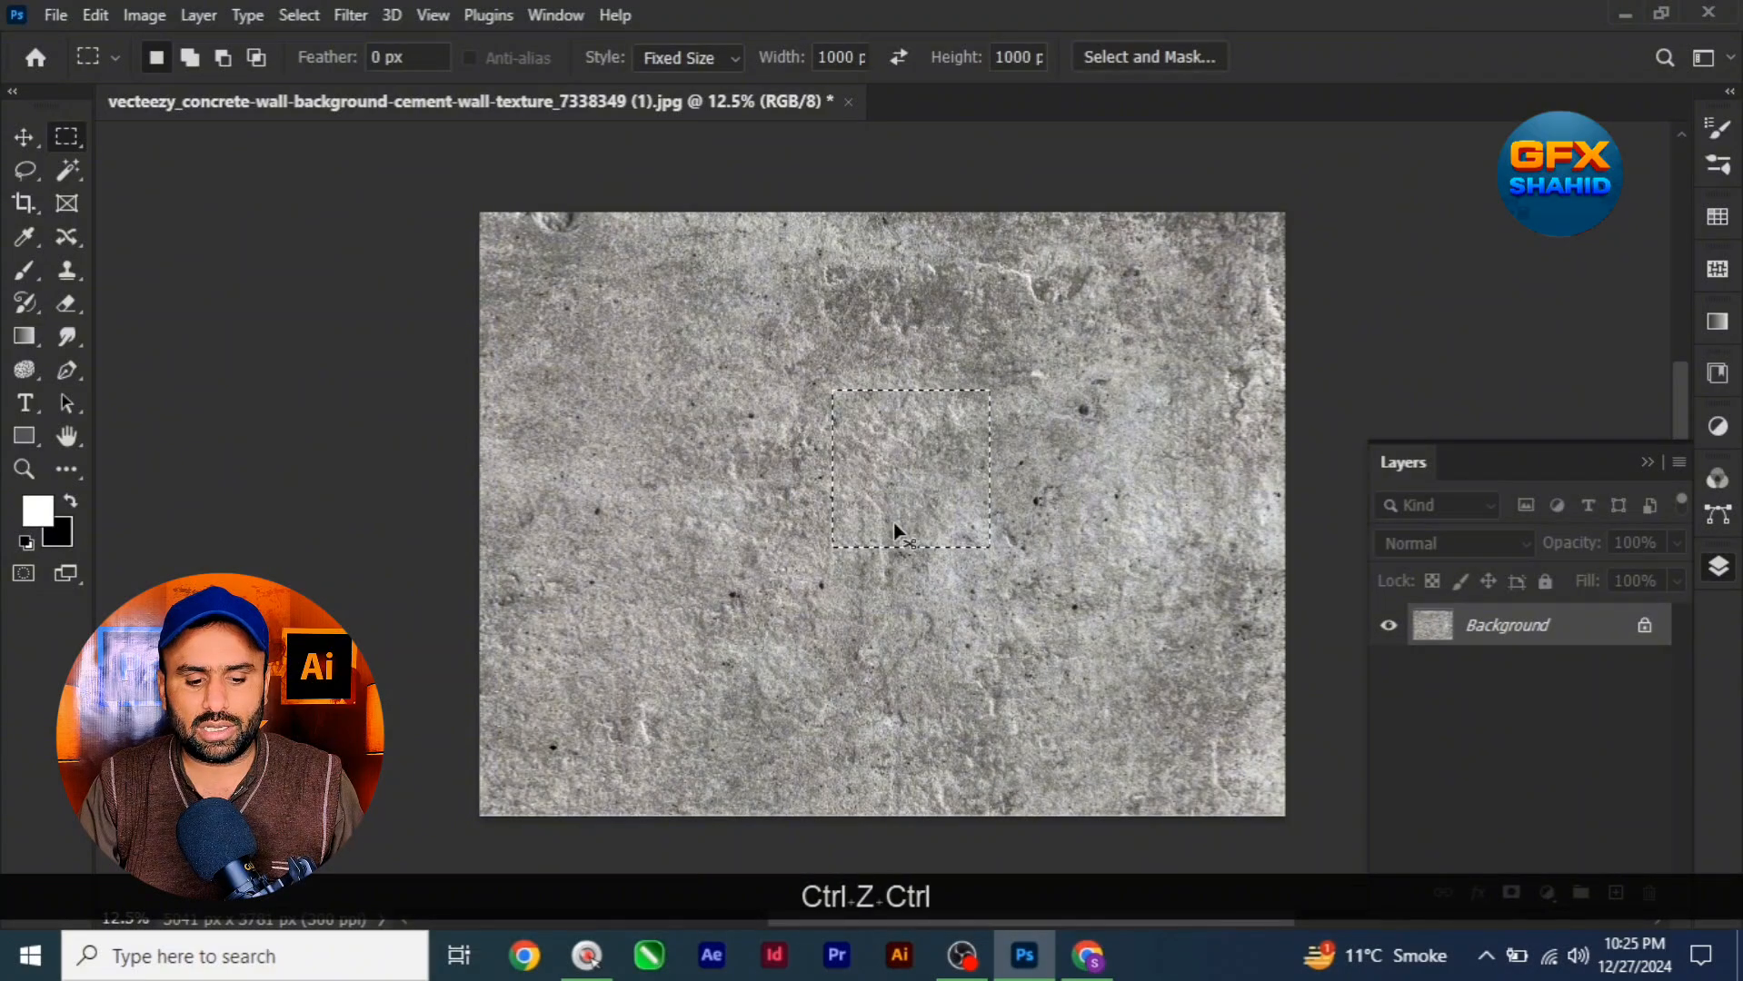
pyautogui.hotkey('ctrl', 'x')
pyautogui.hotkey('ctrl', 'z')
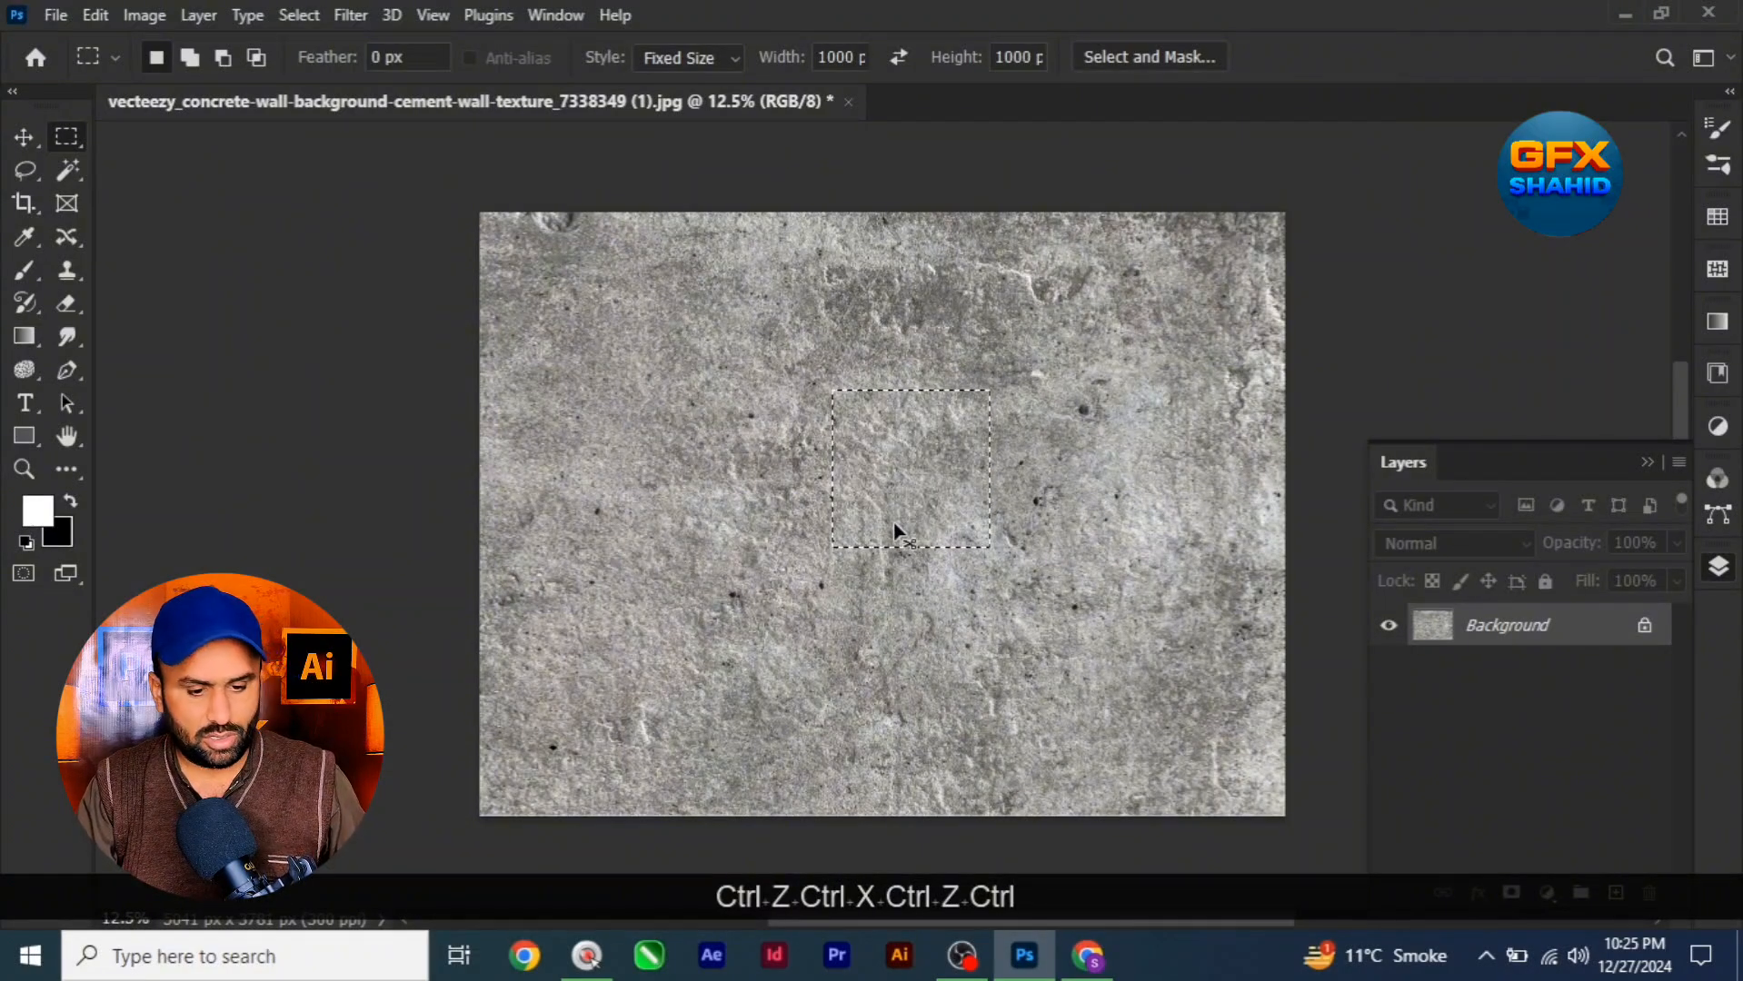
# Copy the selected concrete square and paste it into a new 1000 x 1000 px document at 300 pixels/inch
pyautogui.hotkey('ctrl', 'c')
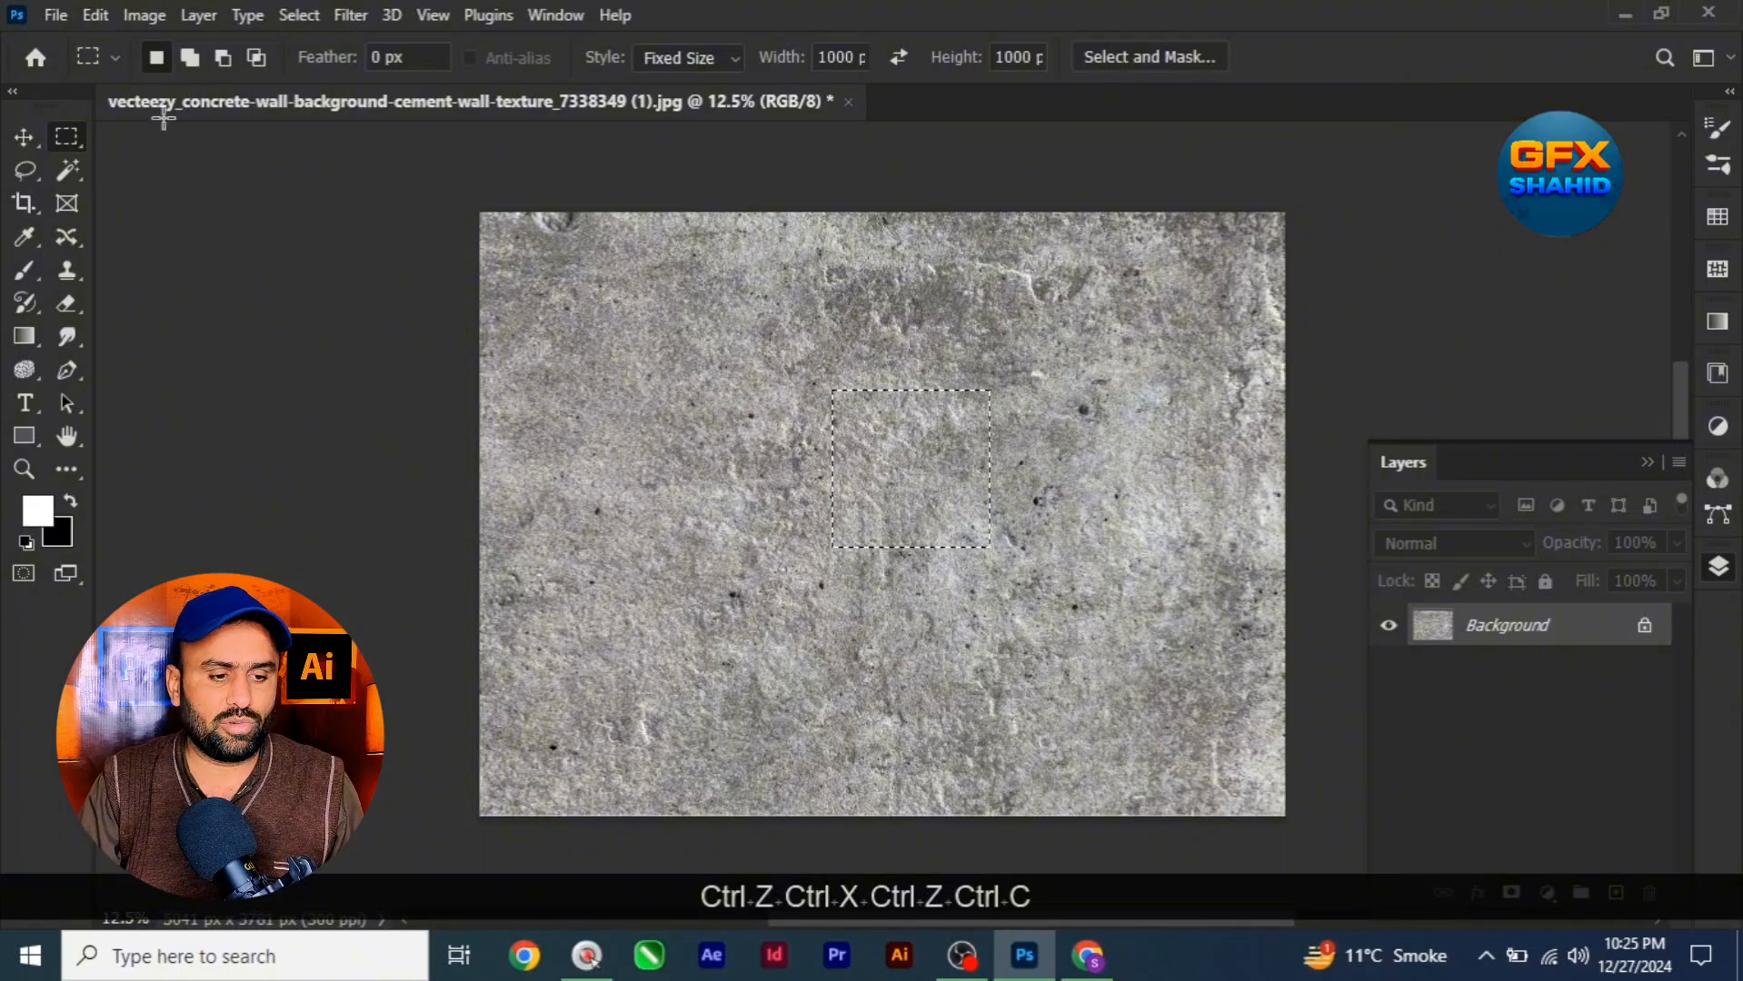
pyautogui.click(56, 16)
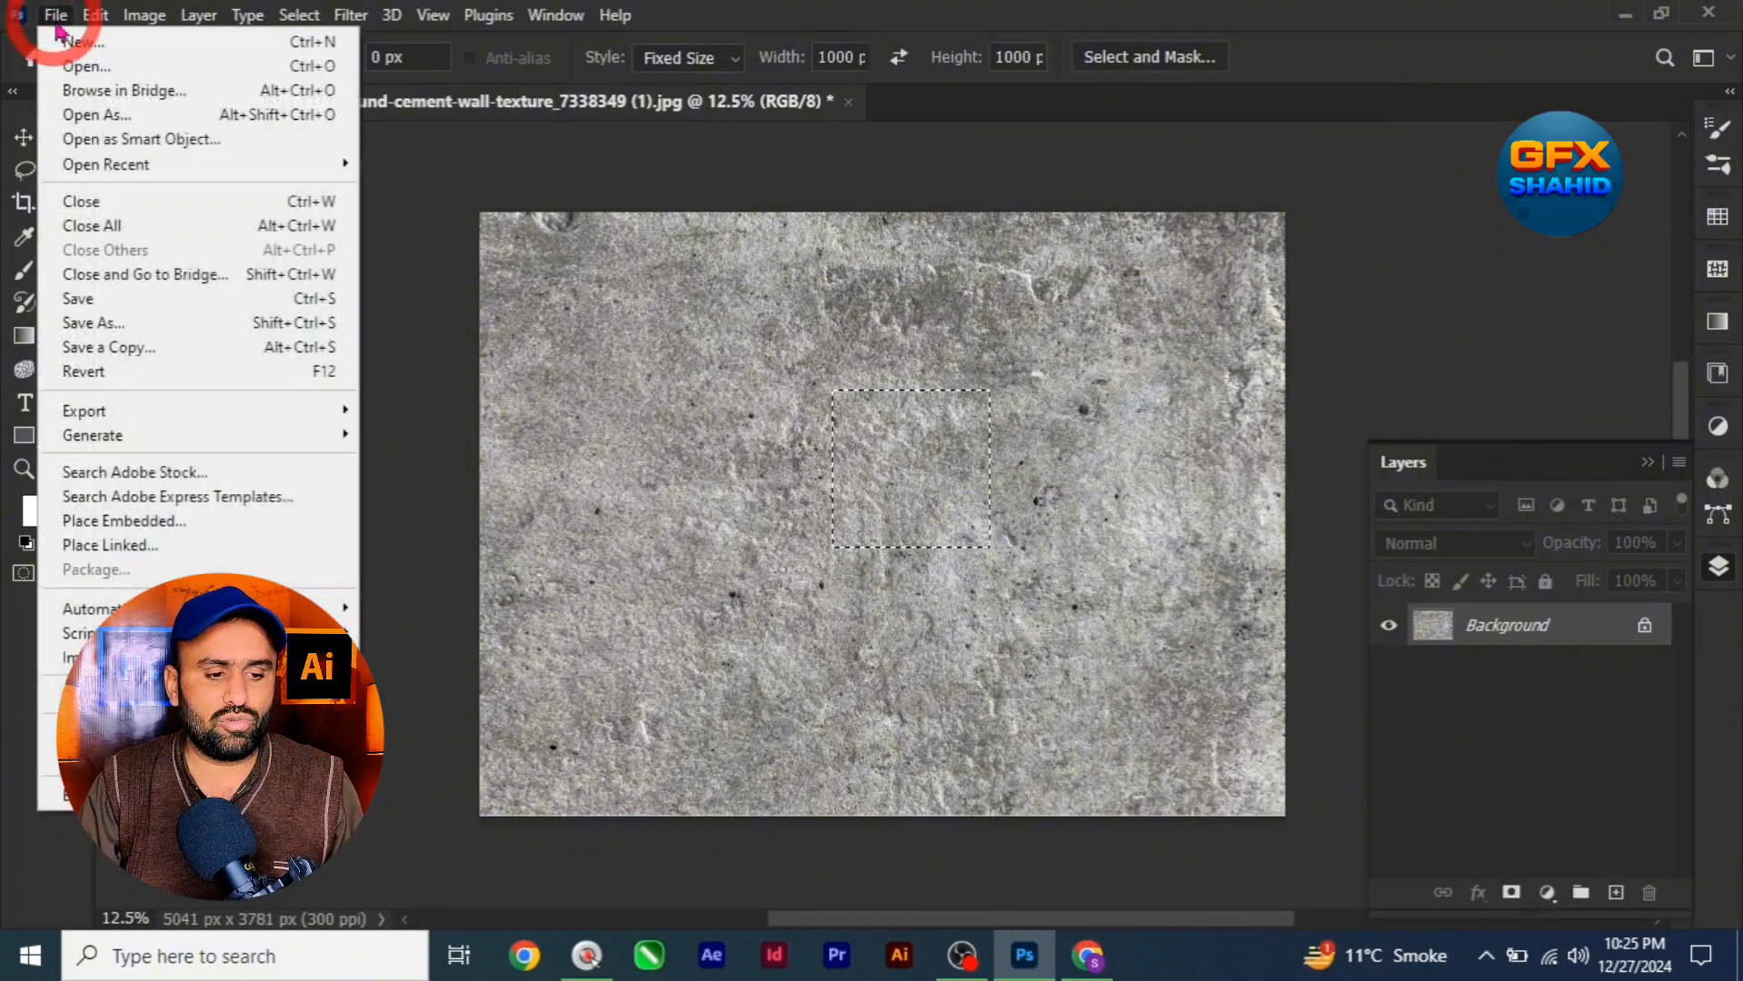
pyautogui.click(101, 44)
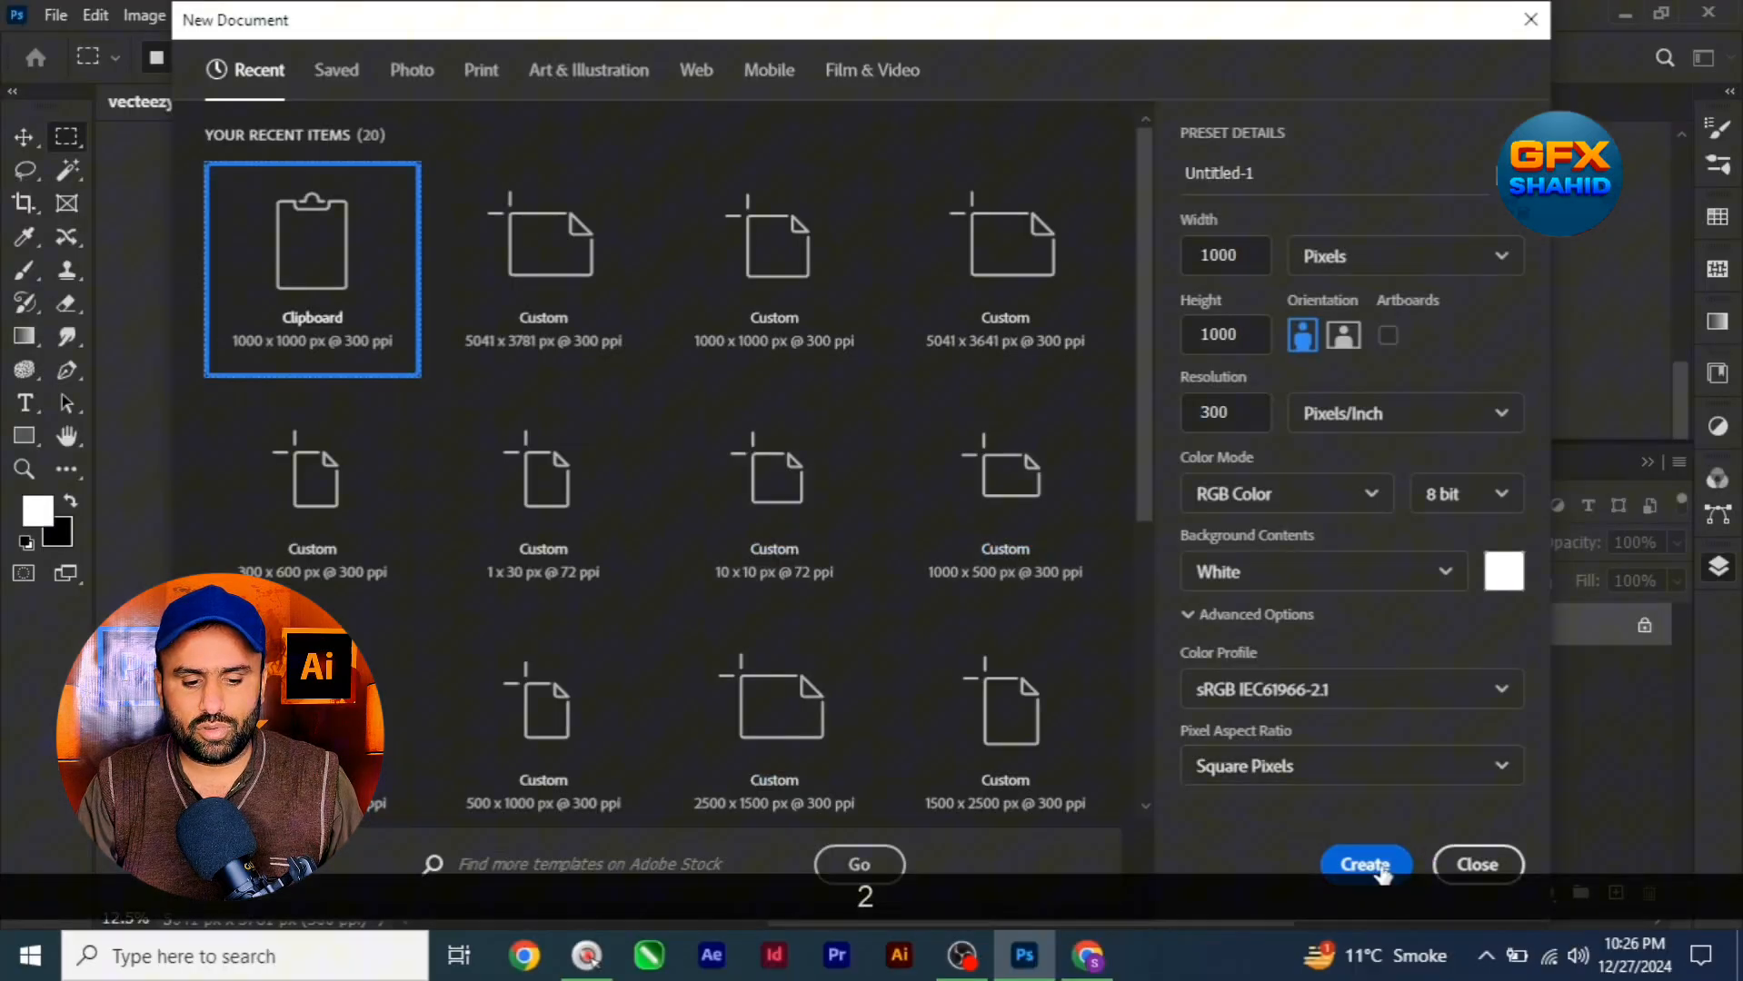
pyautogui.click(1365, 864)
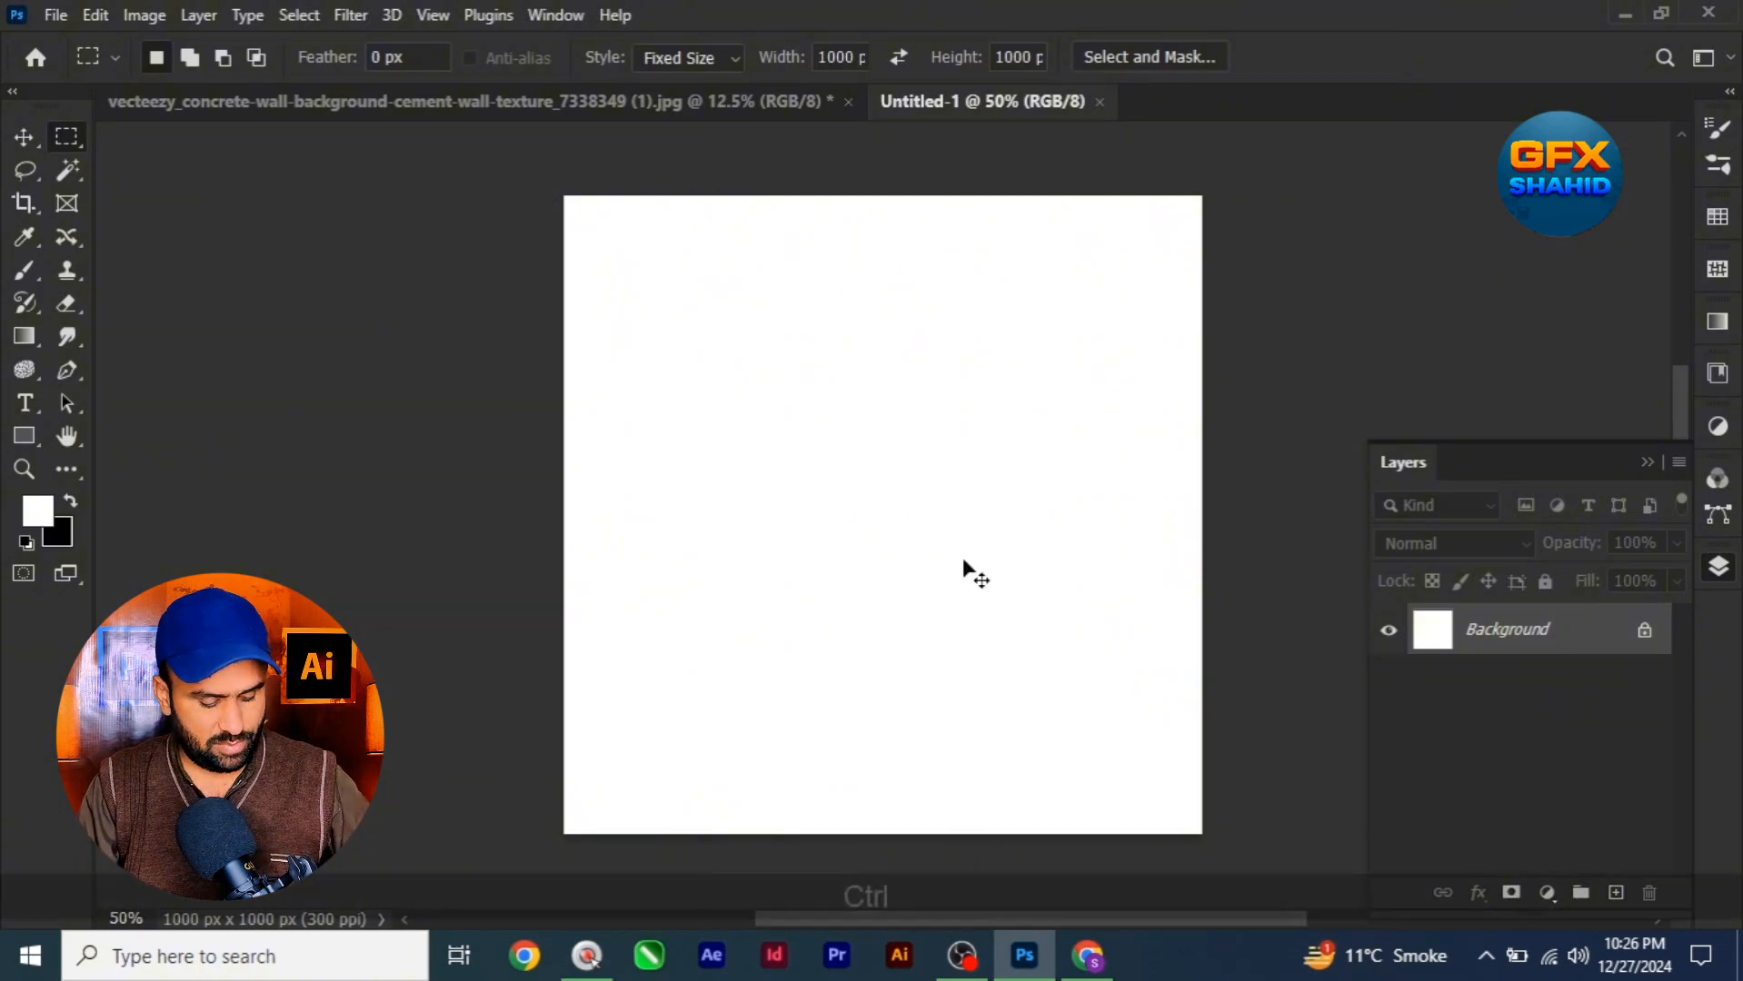
pyautogui.hotkey('ctrl', 'v')
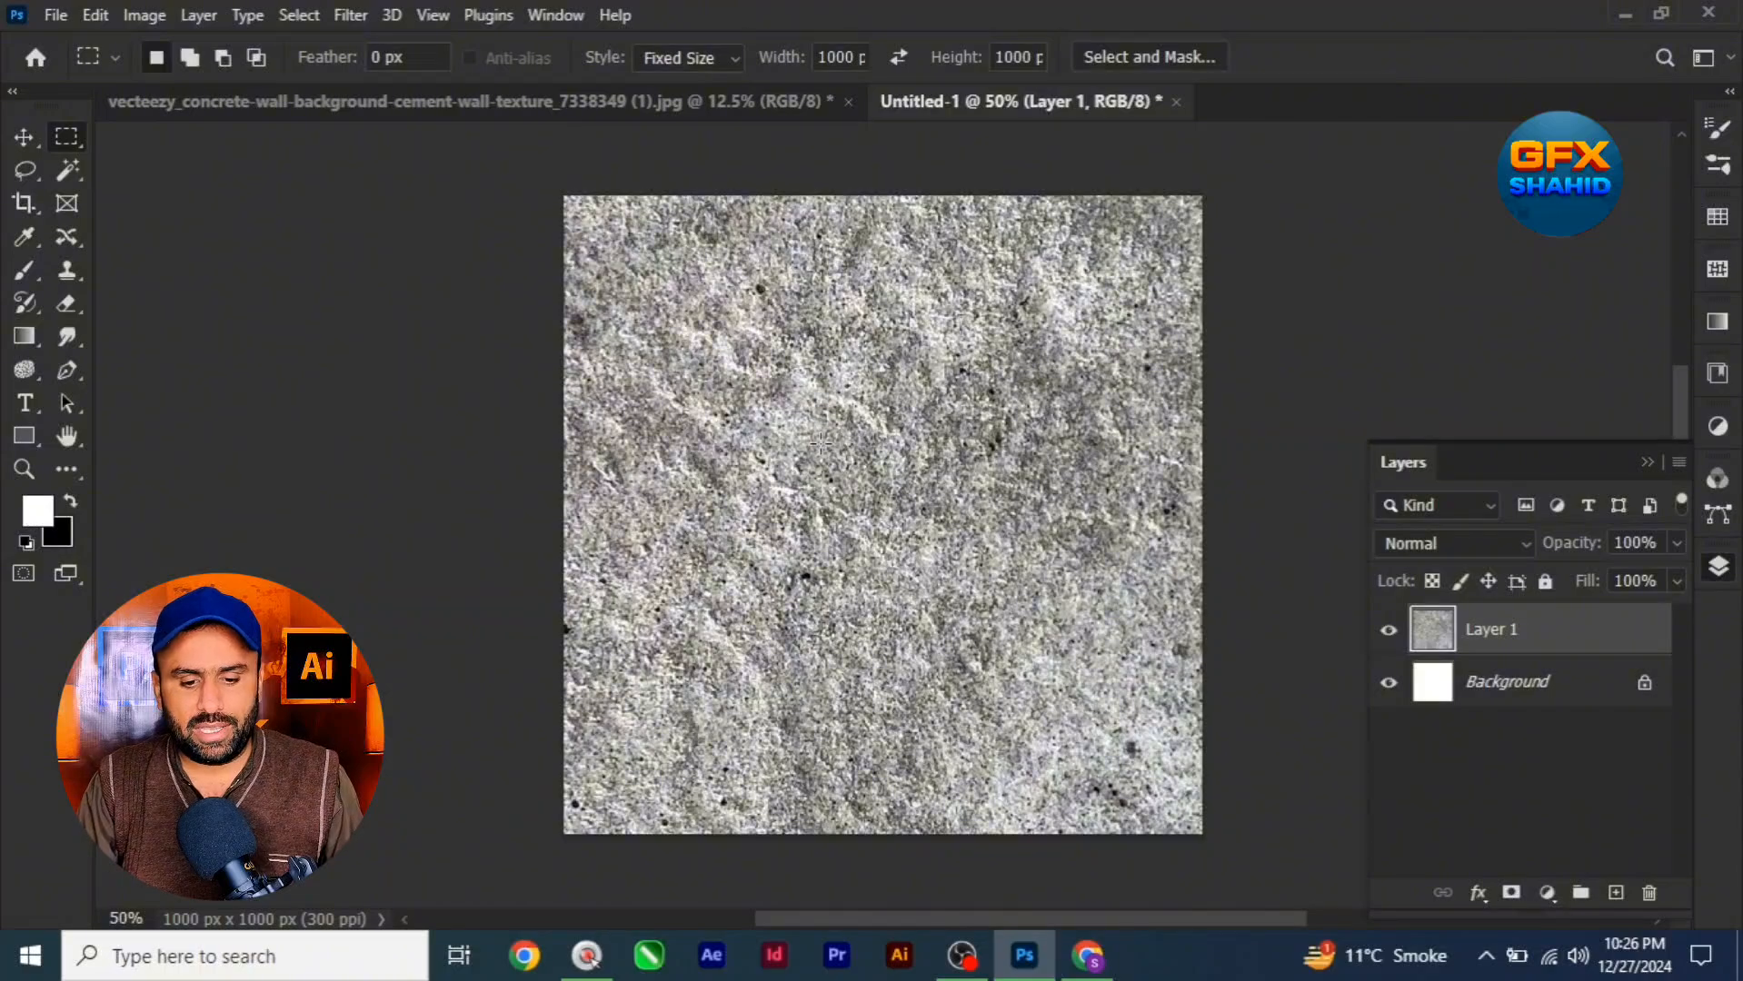
# Select the whole canvas and define it as a pattern, keeping the name Pattern 8
pyautogui.hotkey('ctrl', 'a')
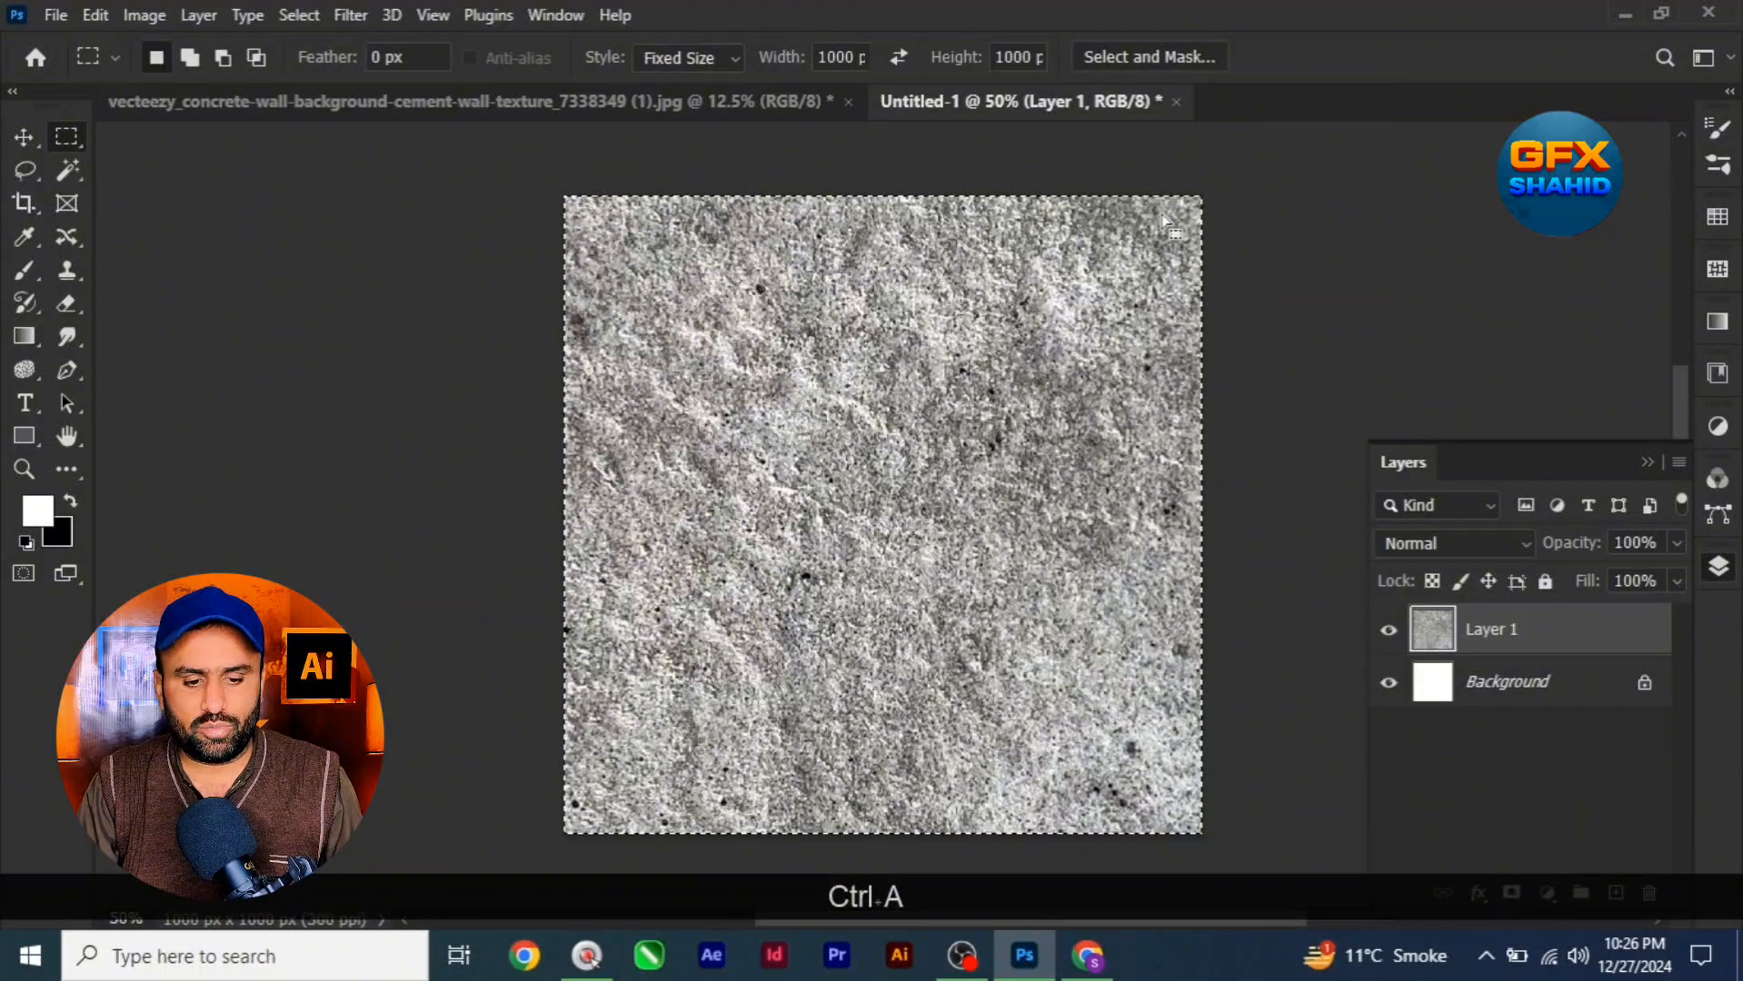
pyautogui.press('3')
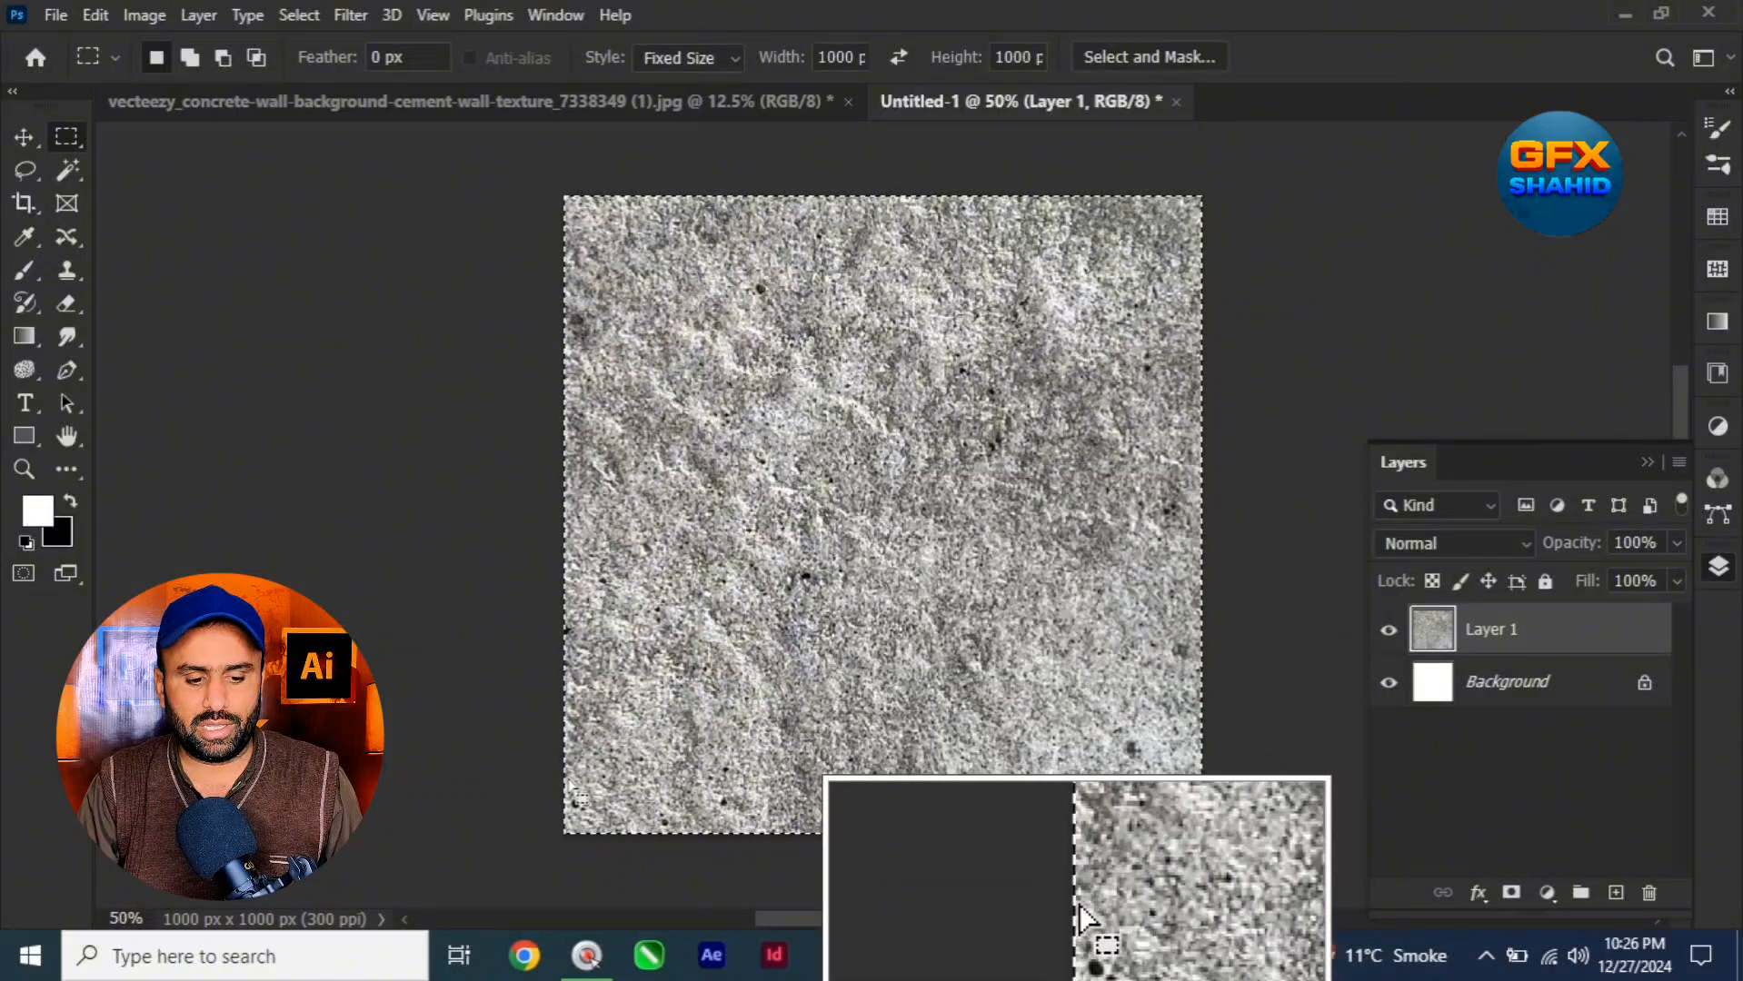
pyautogui.press('3')
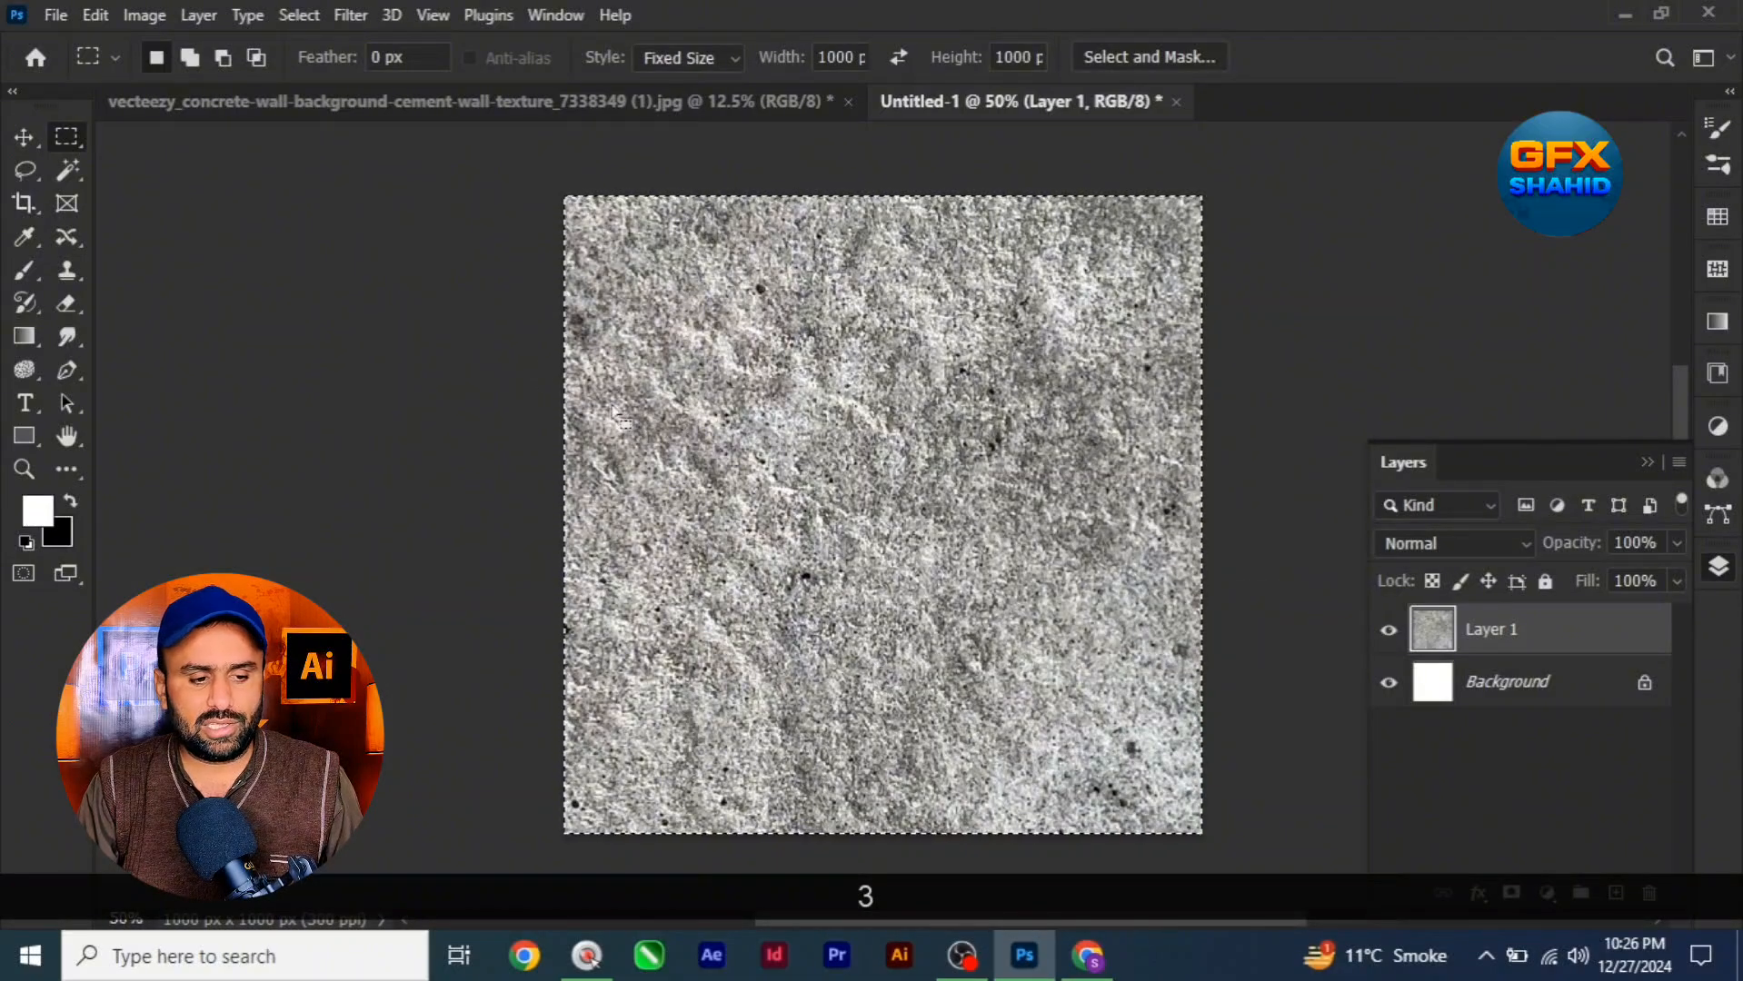
pyautogui.click(94, 15)
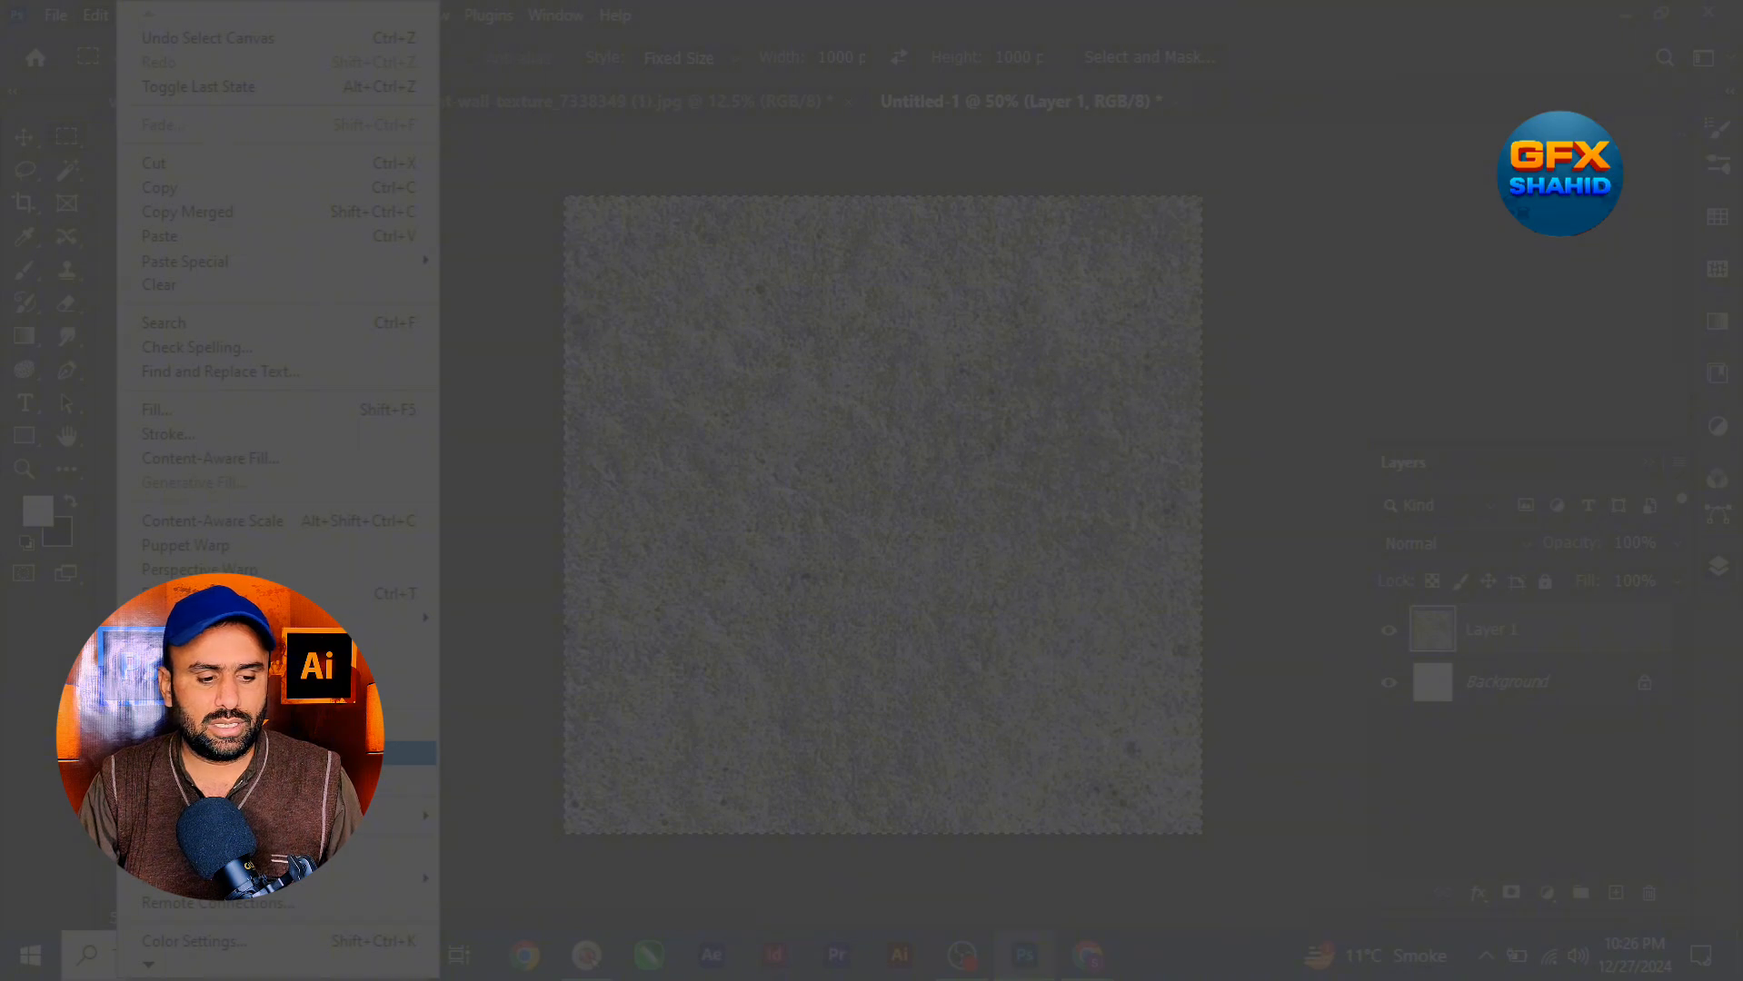
pyautogui.click(408, 754)
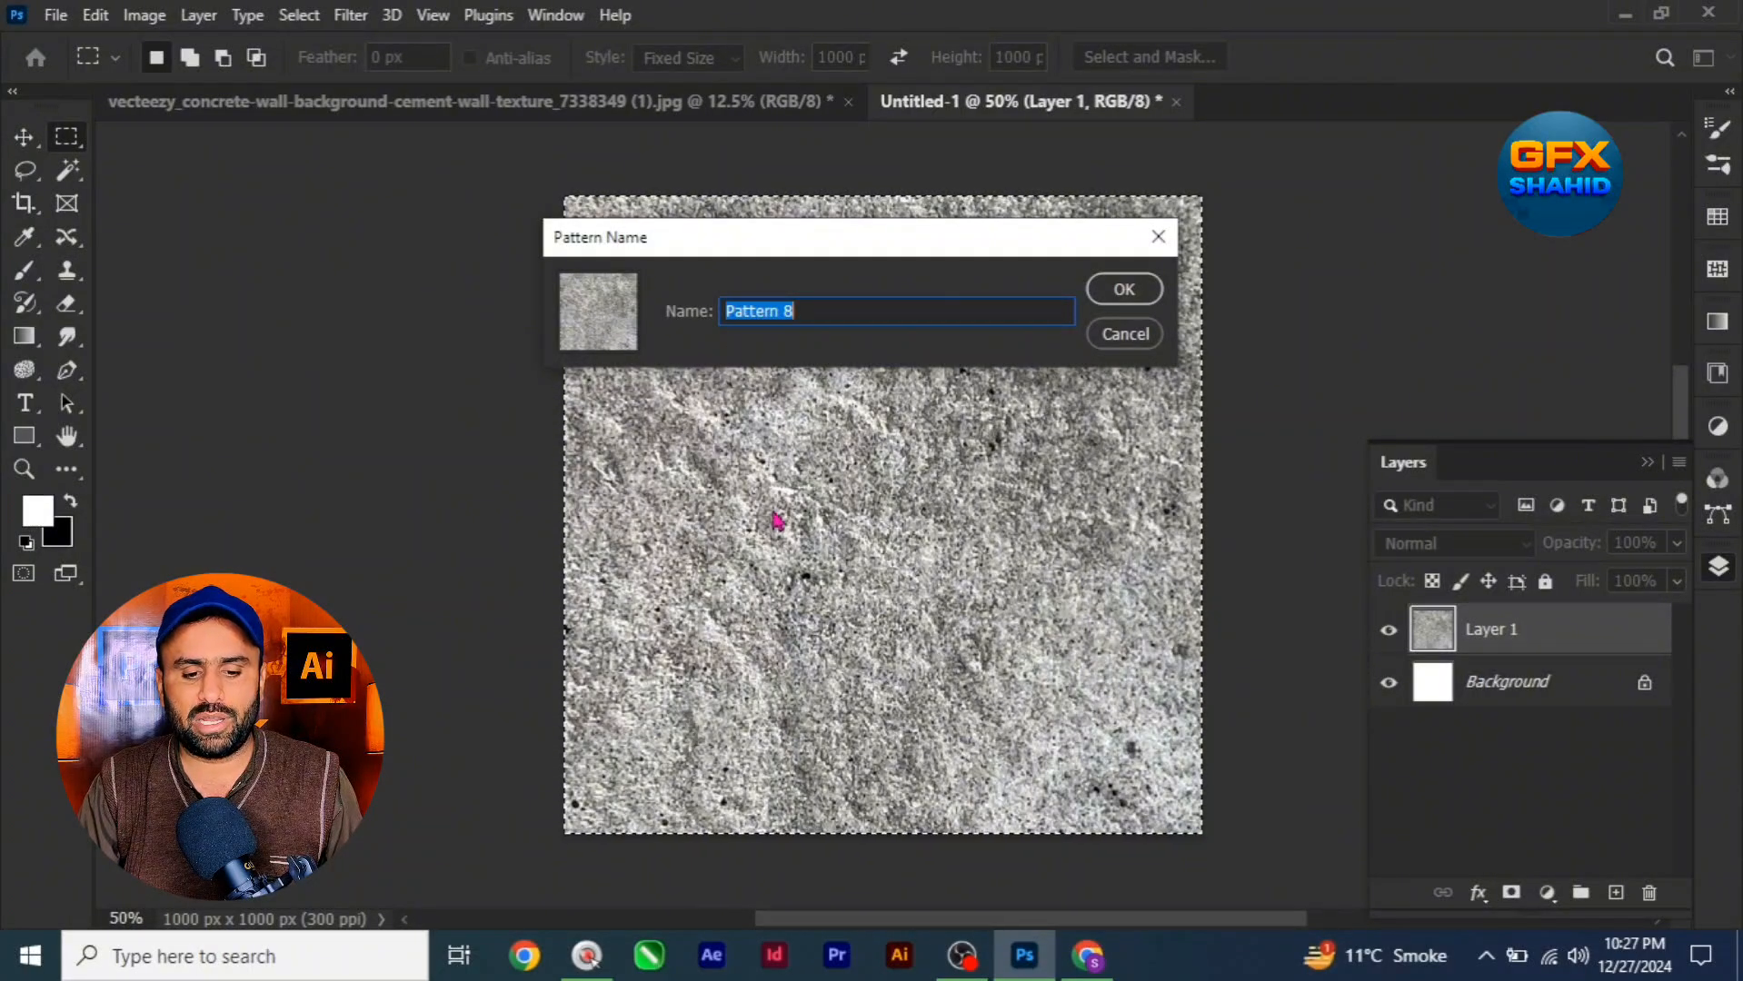
pyautogui.click(1127, 290)
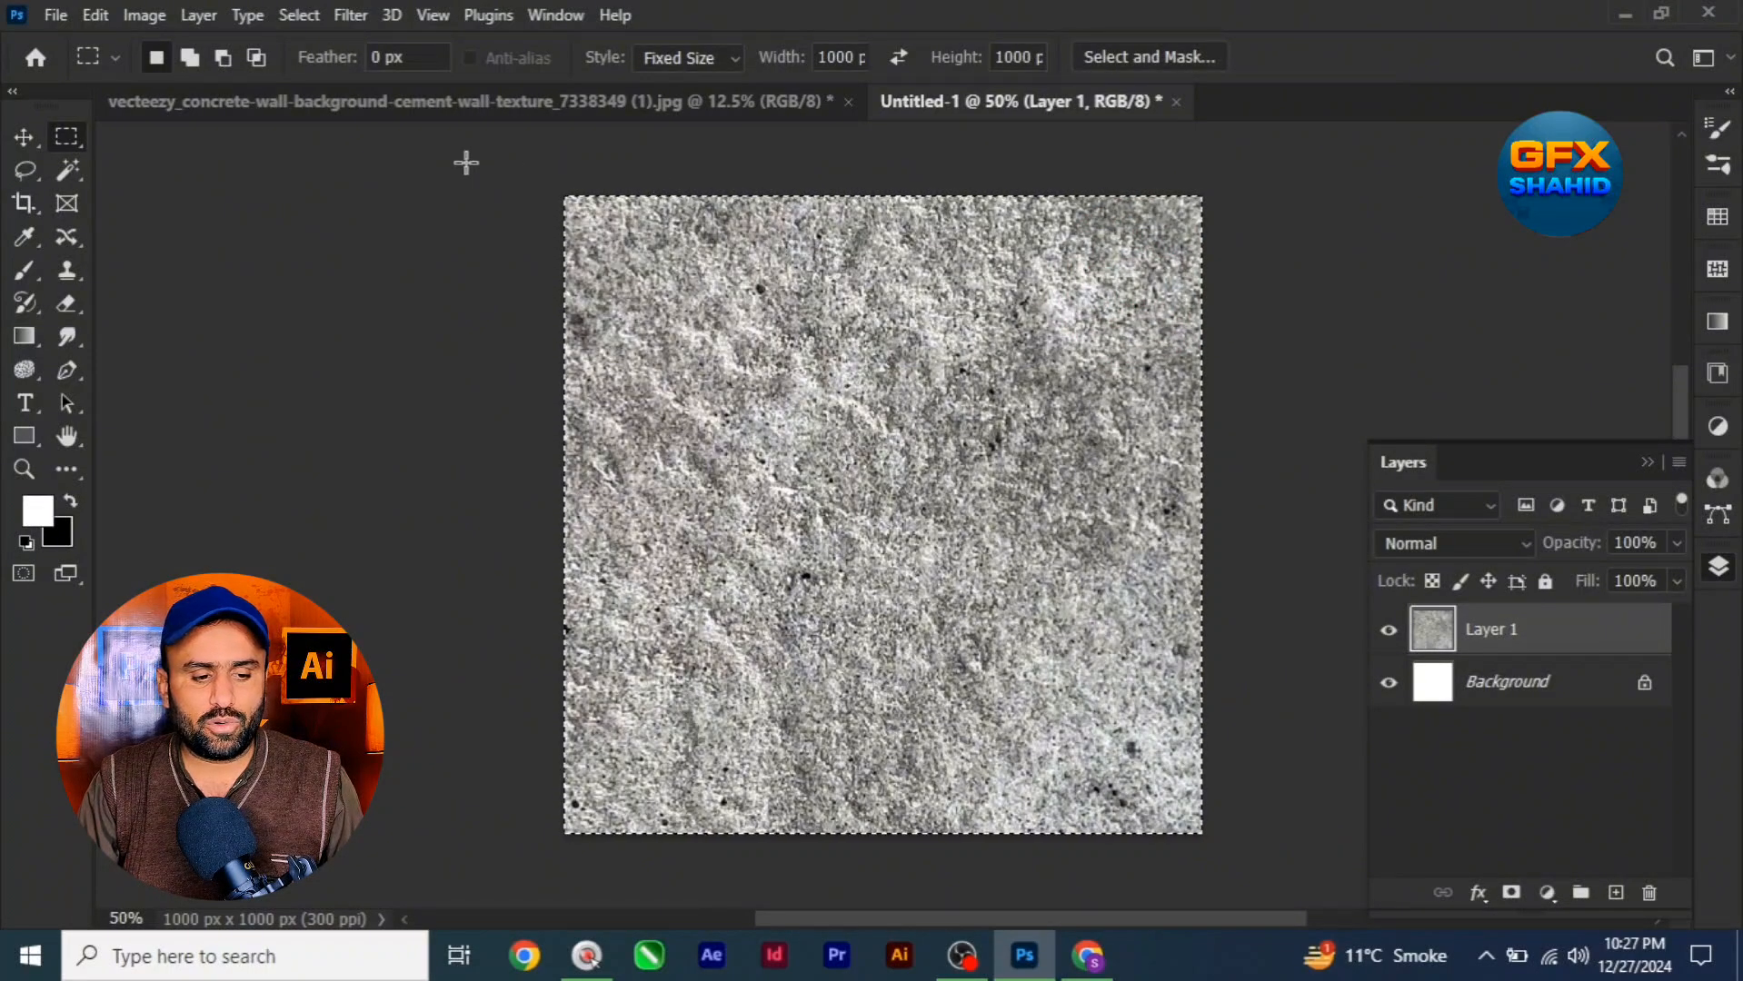
# Create a new blank document of 5041 x 3781 px at 300 ppi from the recent custom presets
pyautogui.click(55, 16)
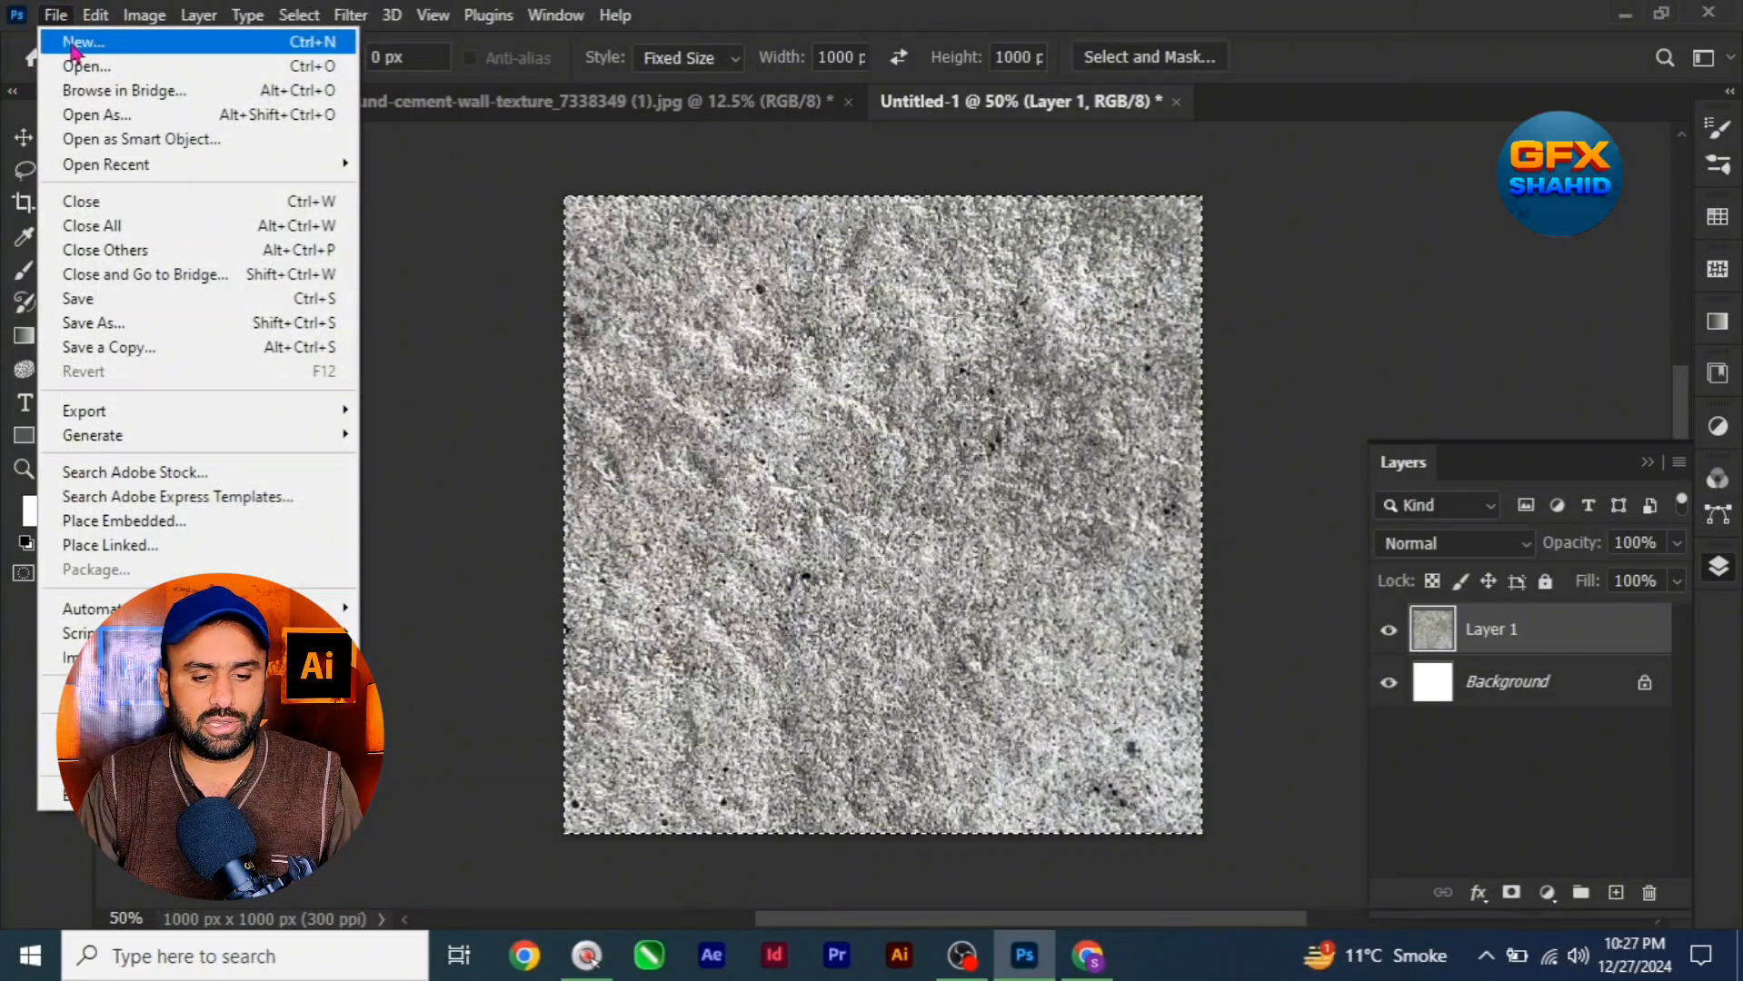
pyautogui.click(71, 42)
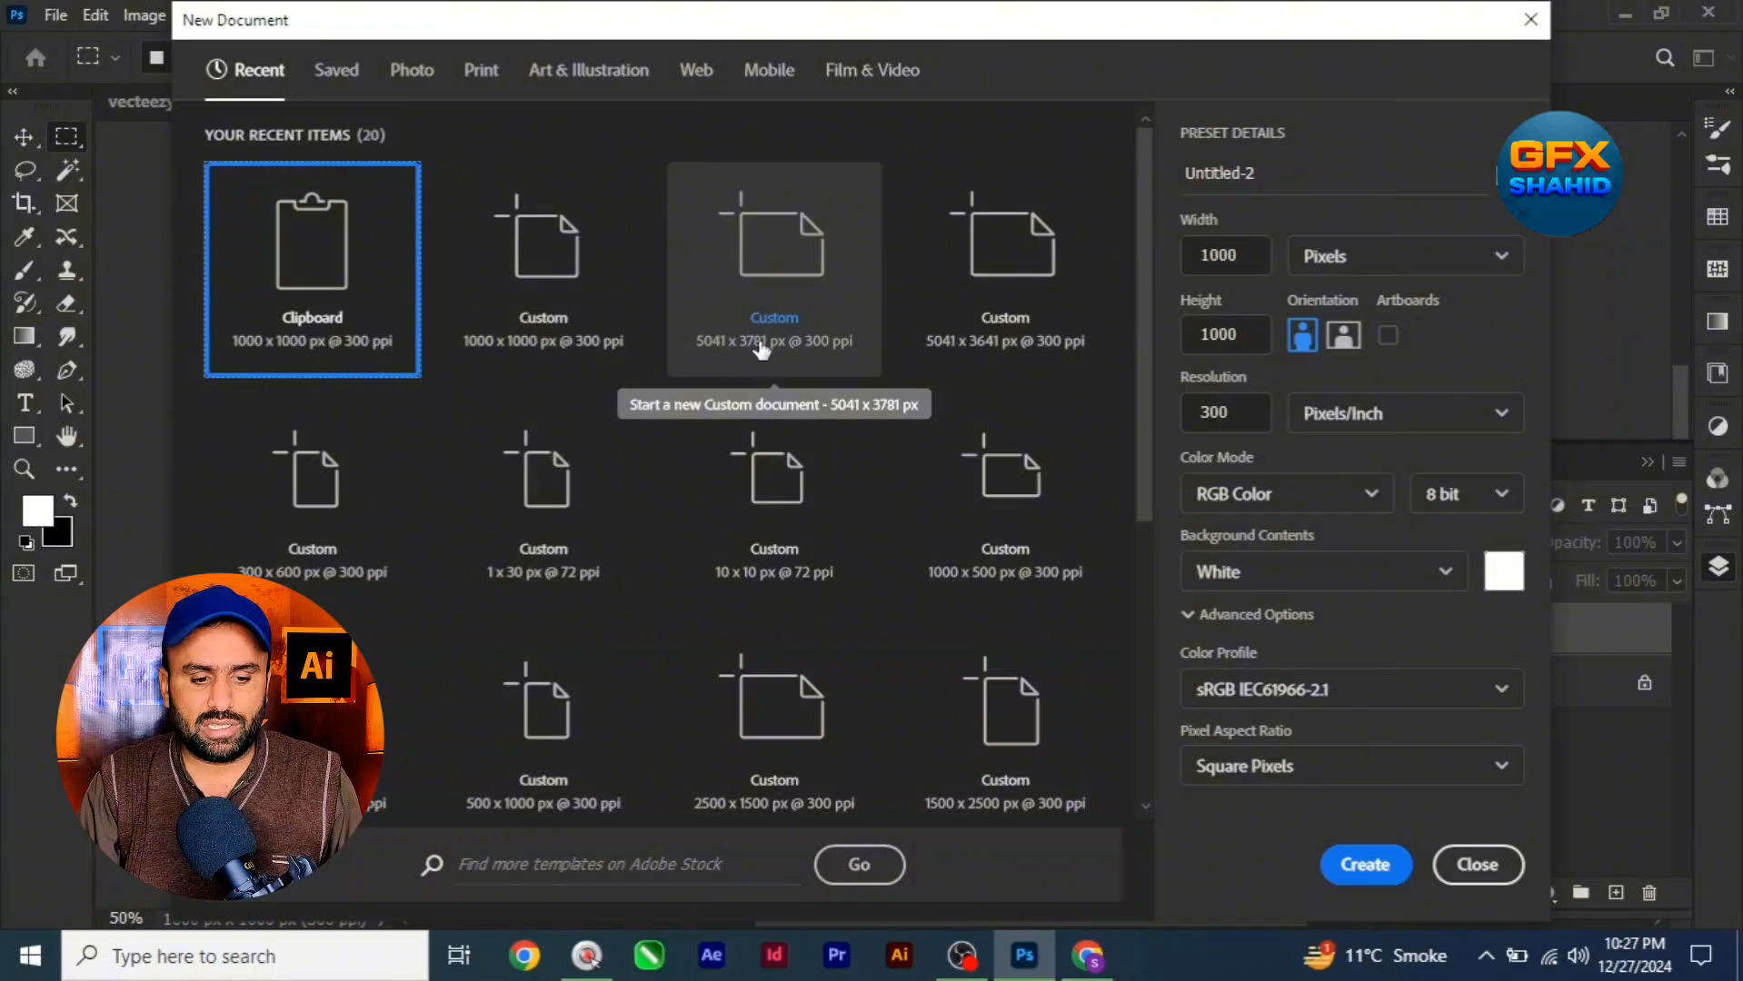
pyautogui.click(767, 314)
pyautogui.click(1361, 859)
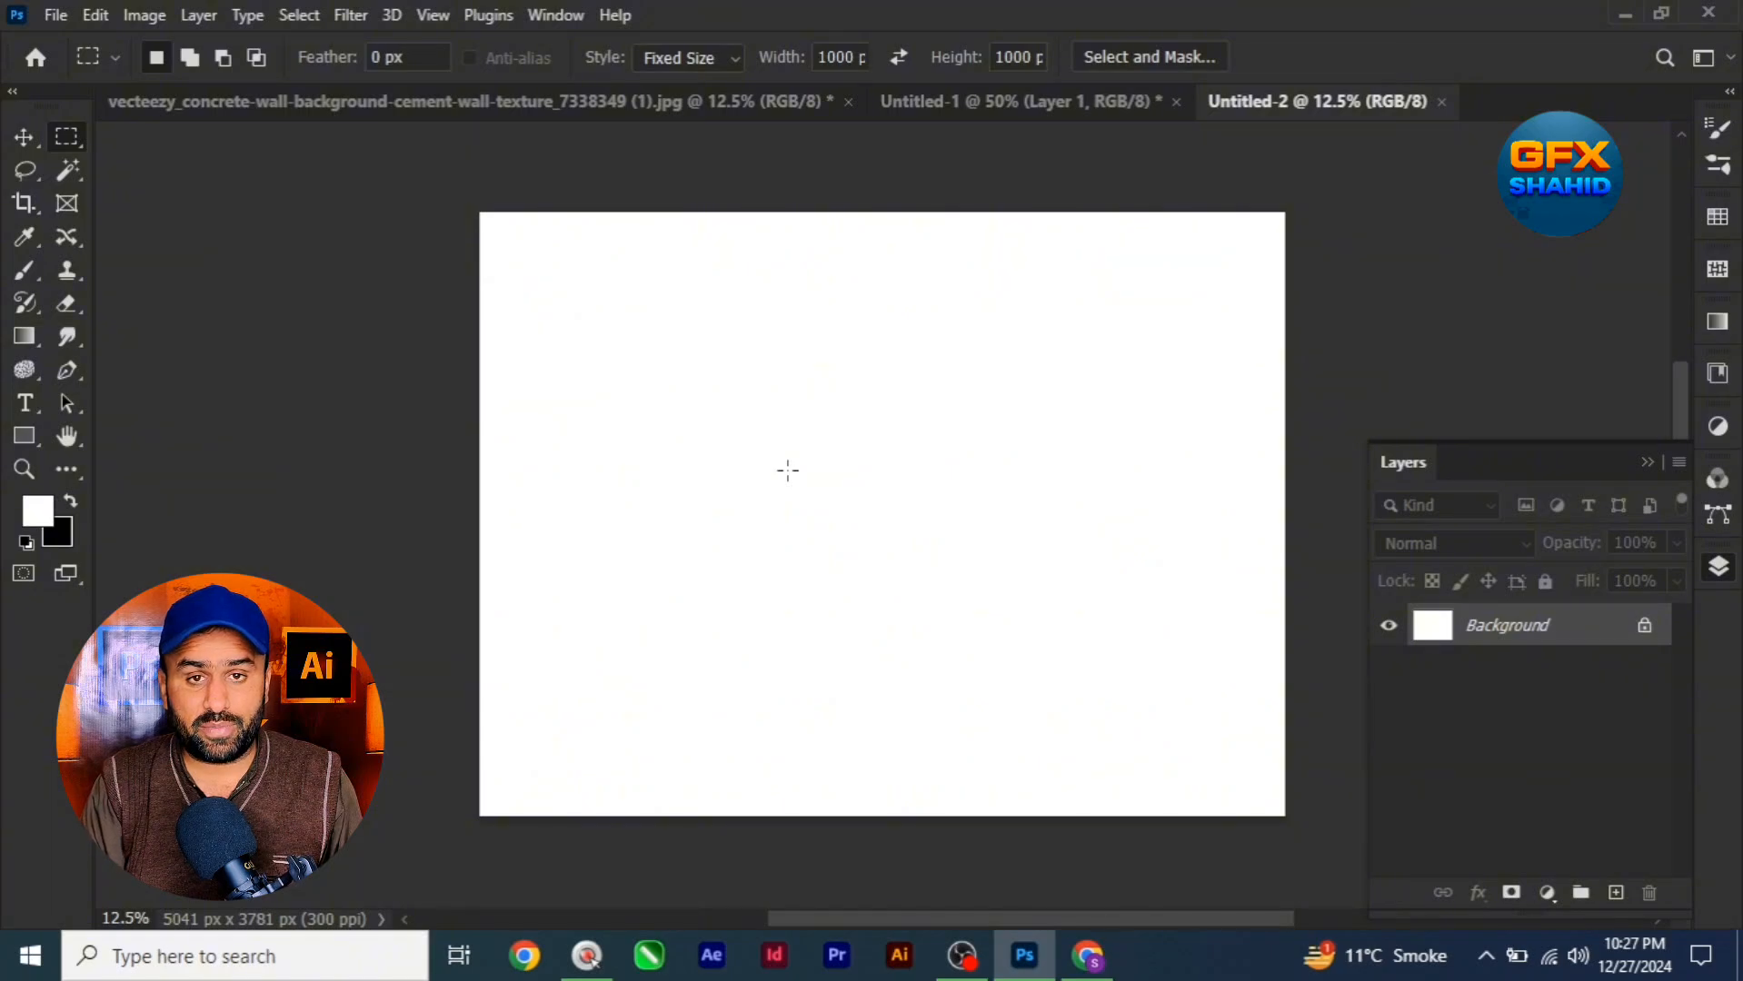
# Start a Fill with Pattern as the contents and choose the last custom pattern below the Water group
pyautogui.hotkey('shift', 'BackSpace')
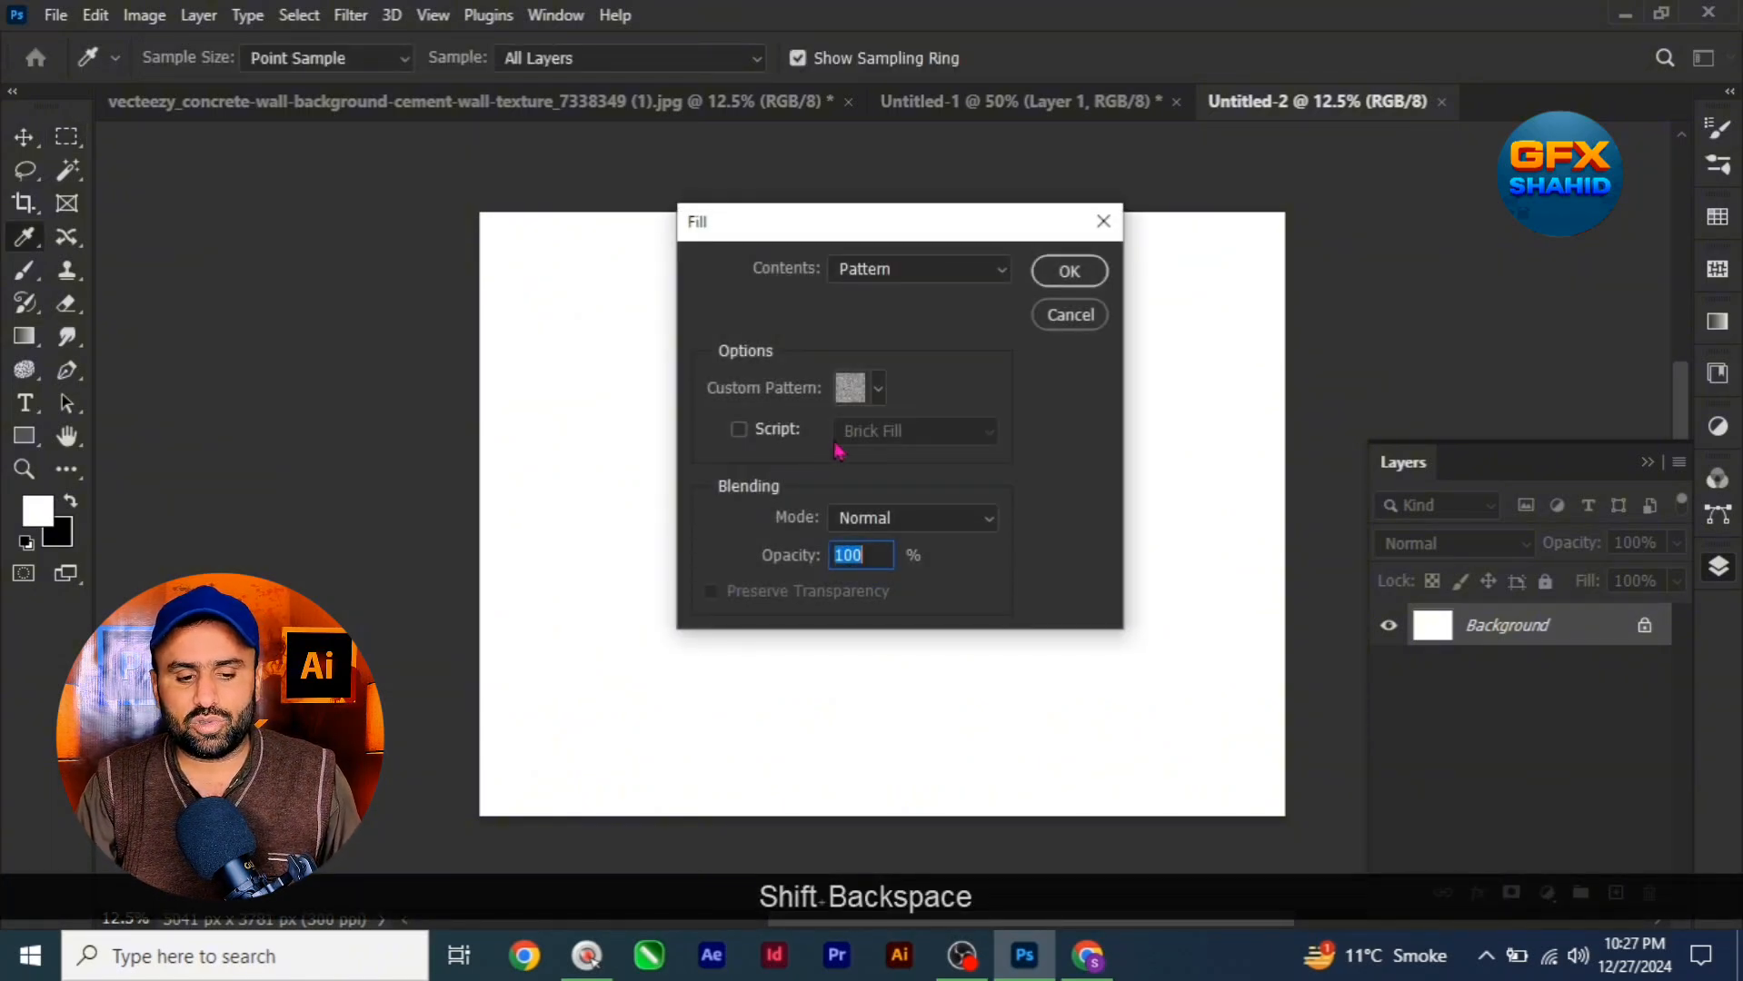
pyautogui.click(902, 283)
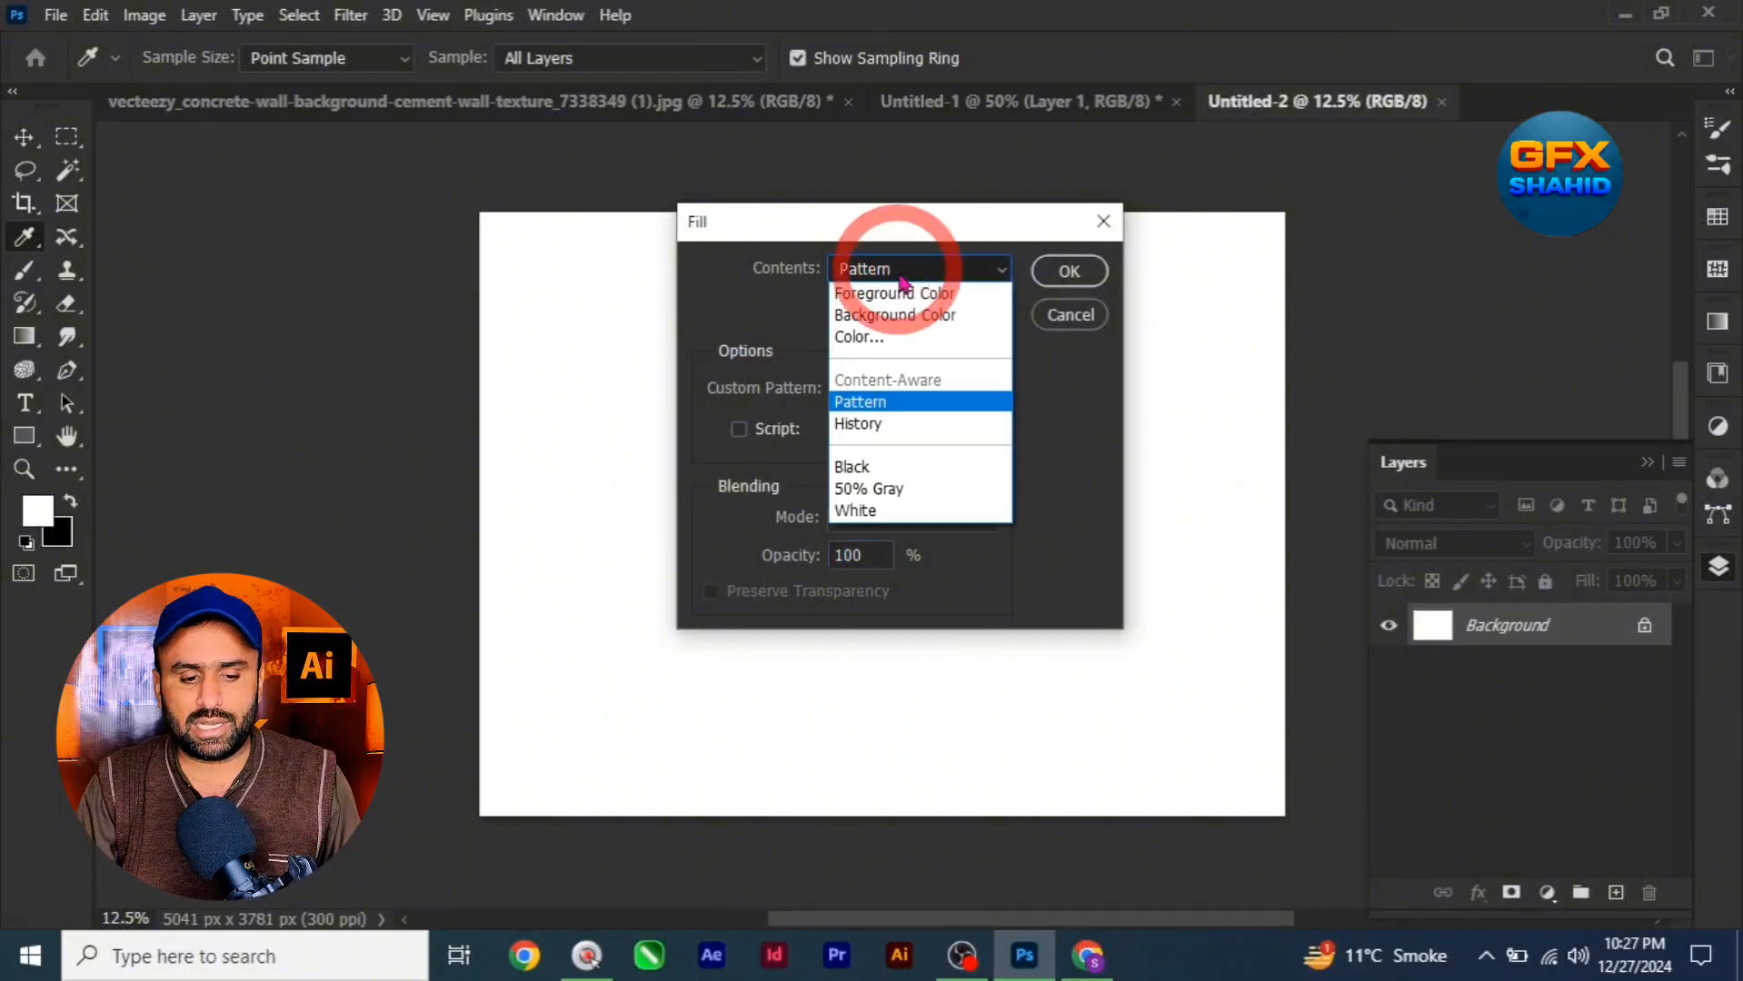
pyautogui.click(902, 278)
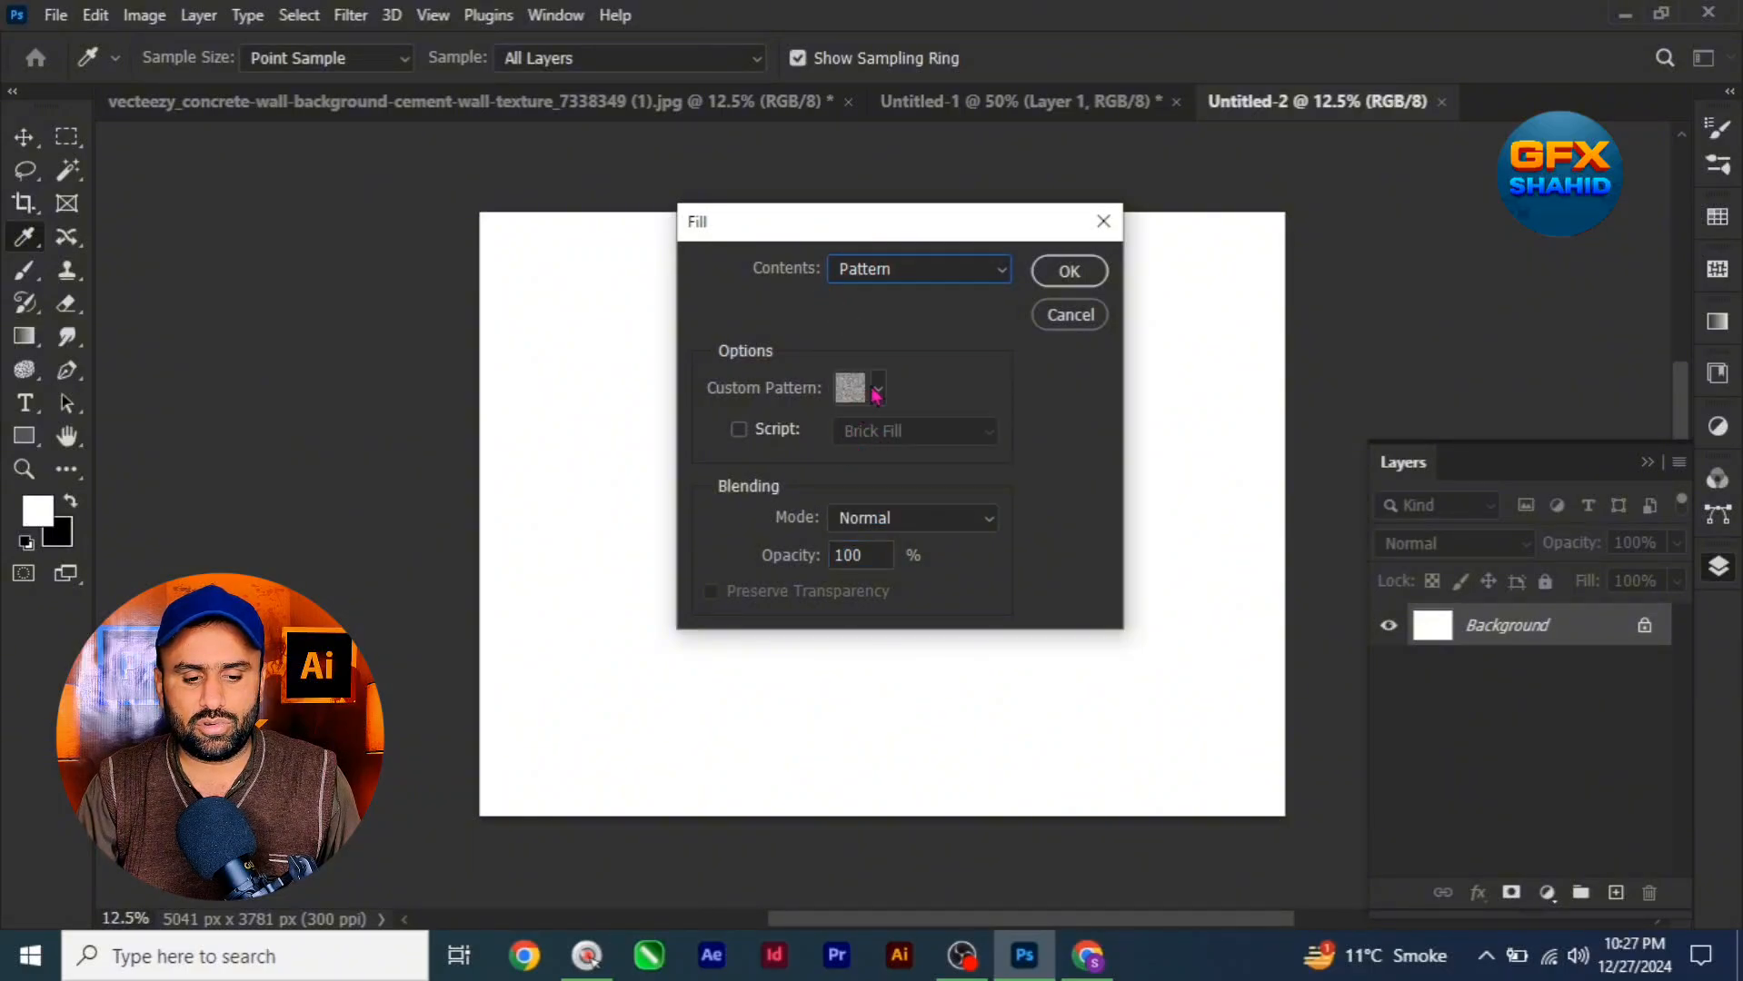
pyautogui.click(876, 393)
pyautogui.click(964, 606)
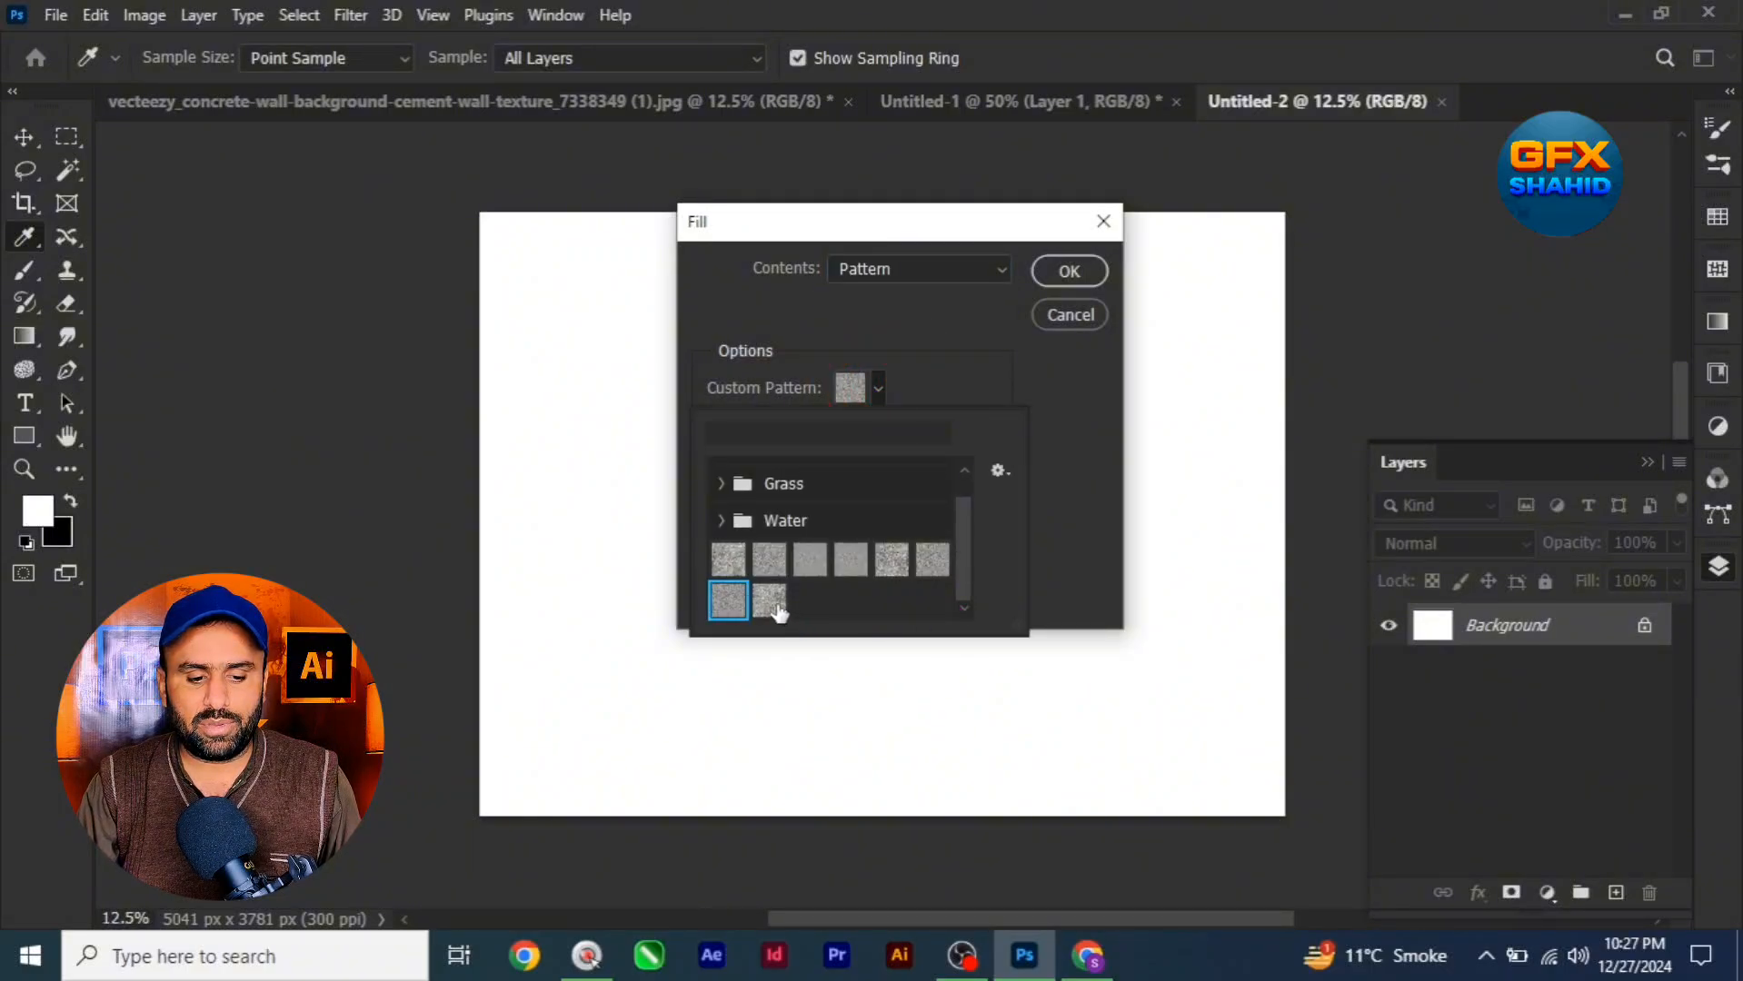
pyautogui.click(773, 602)
# Try to delete the first custom pattern below the Water group directly from the pattern list
pyautogui.click(726, 562)
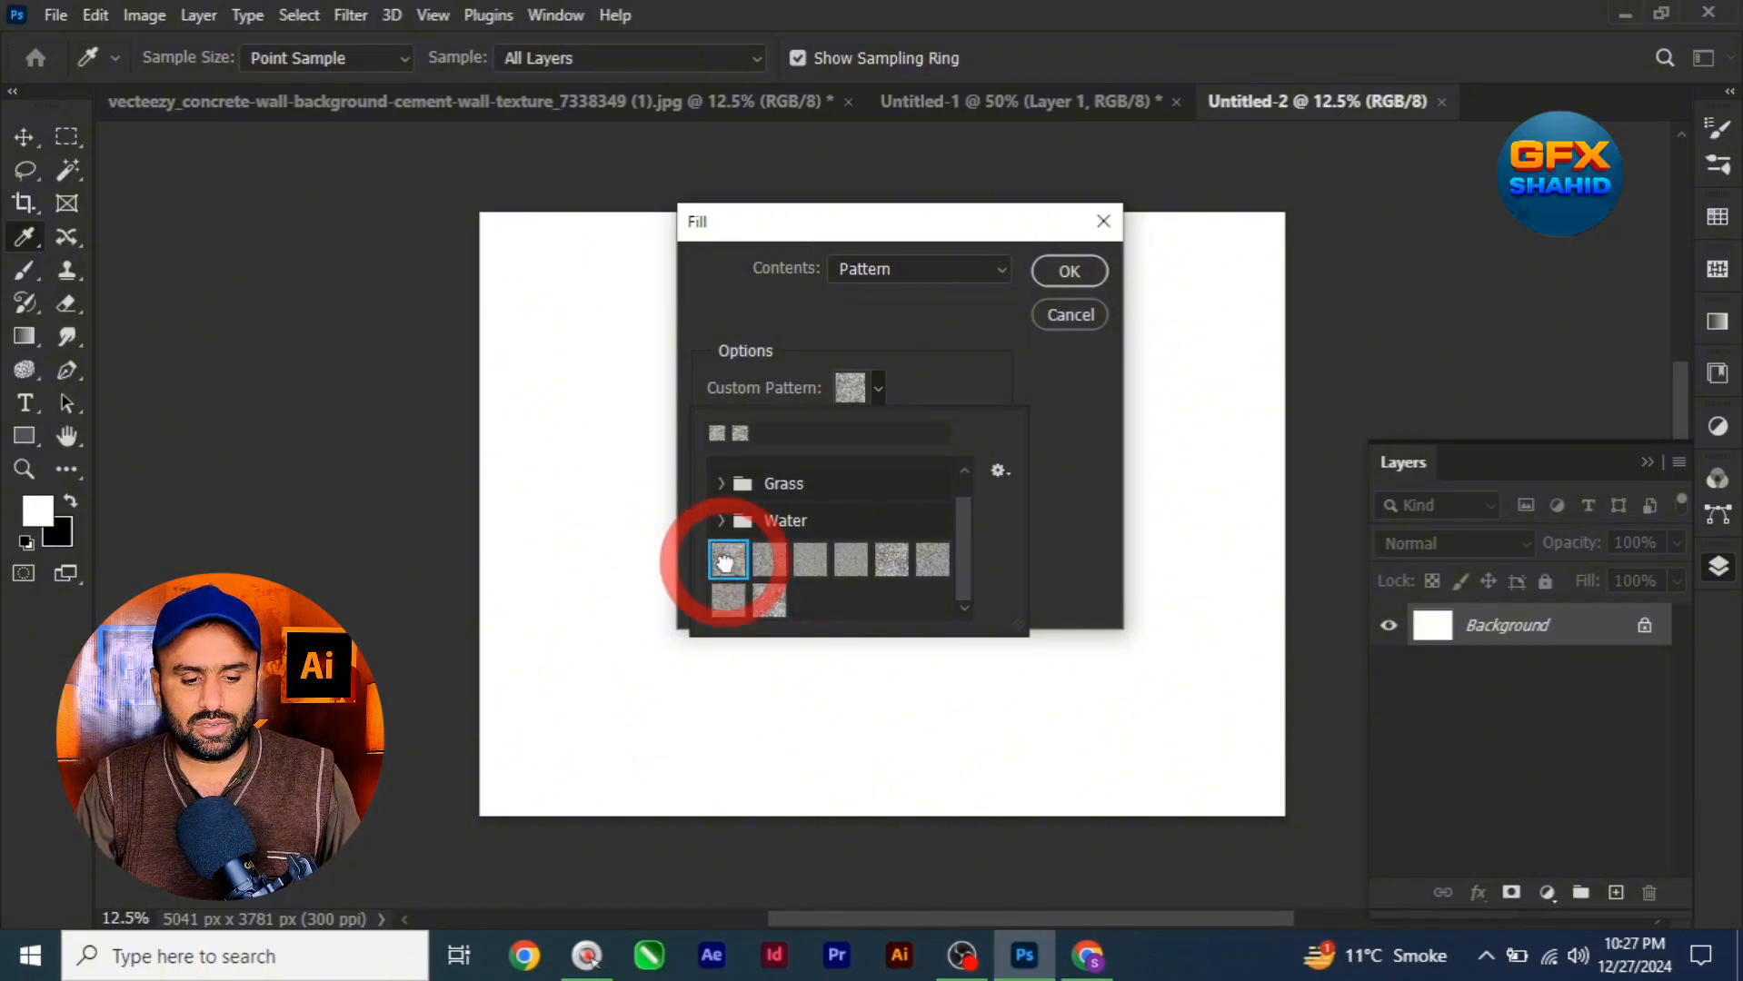
pyautogui.press('alt')
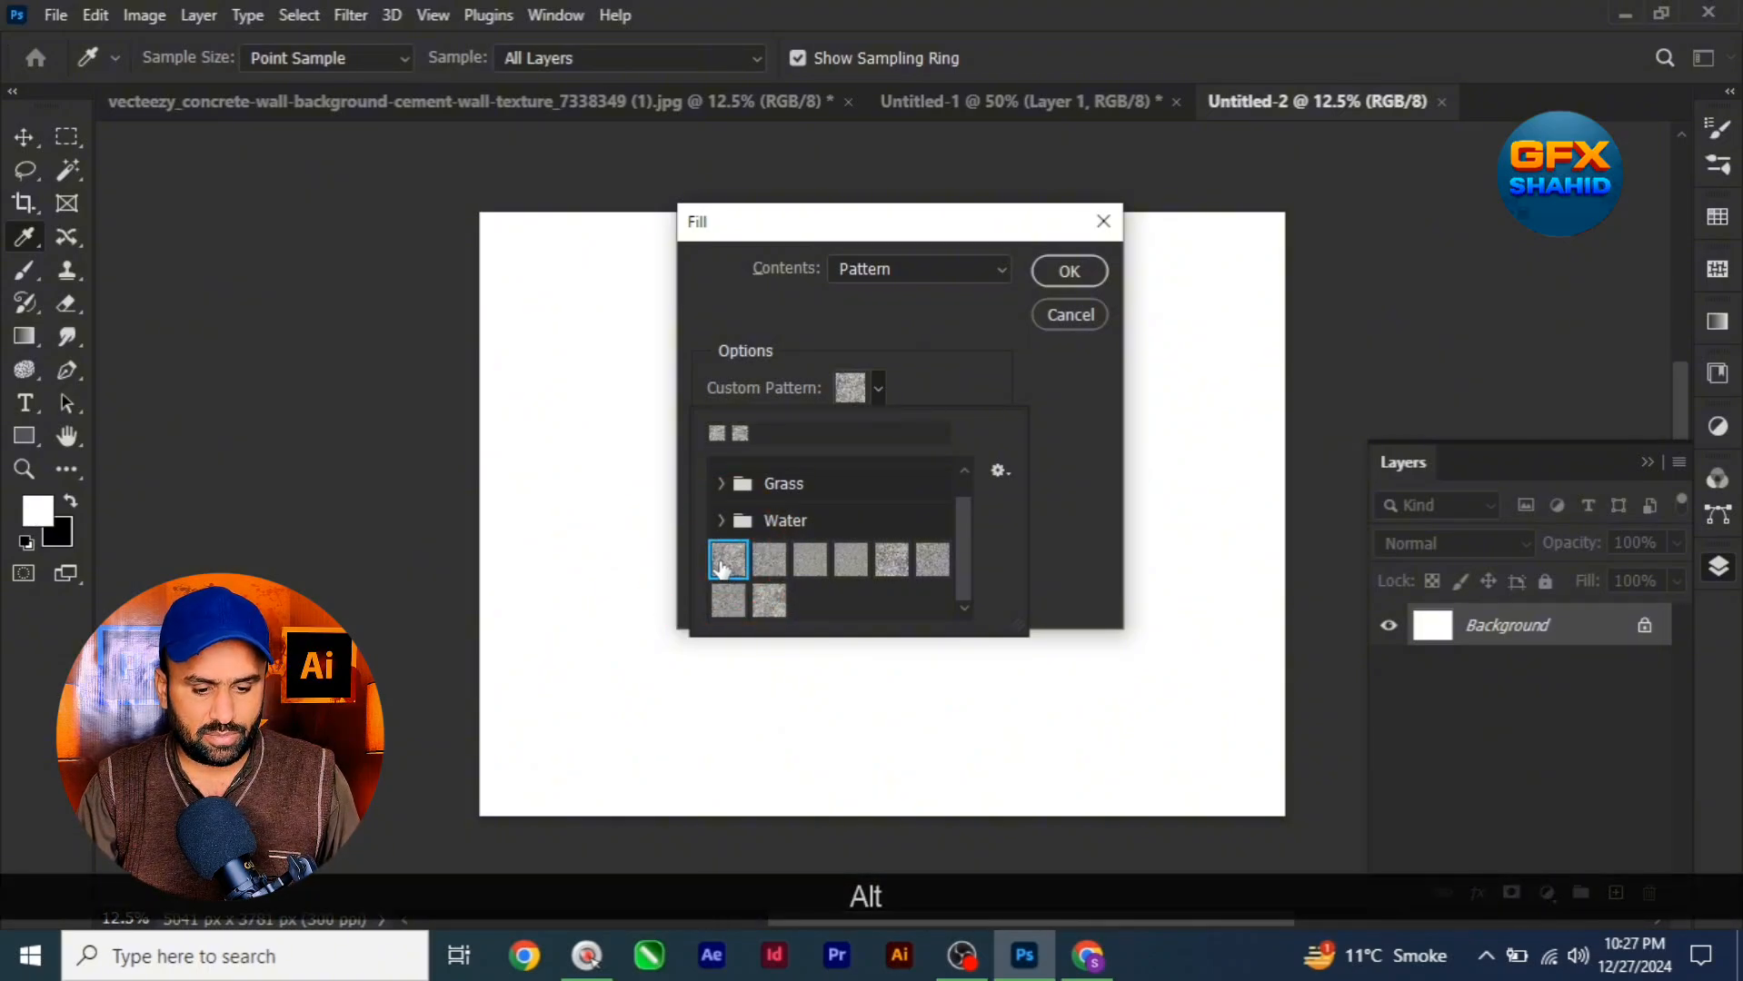
pyautogui.press('Delete')
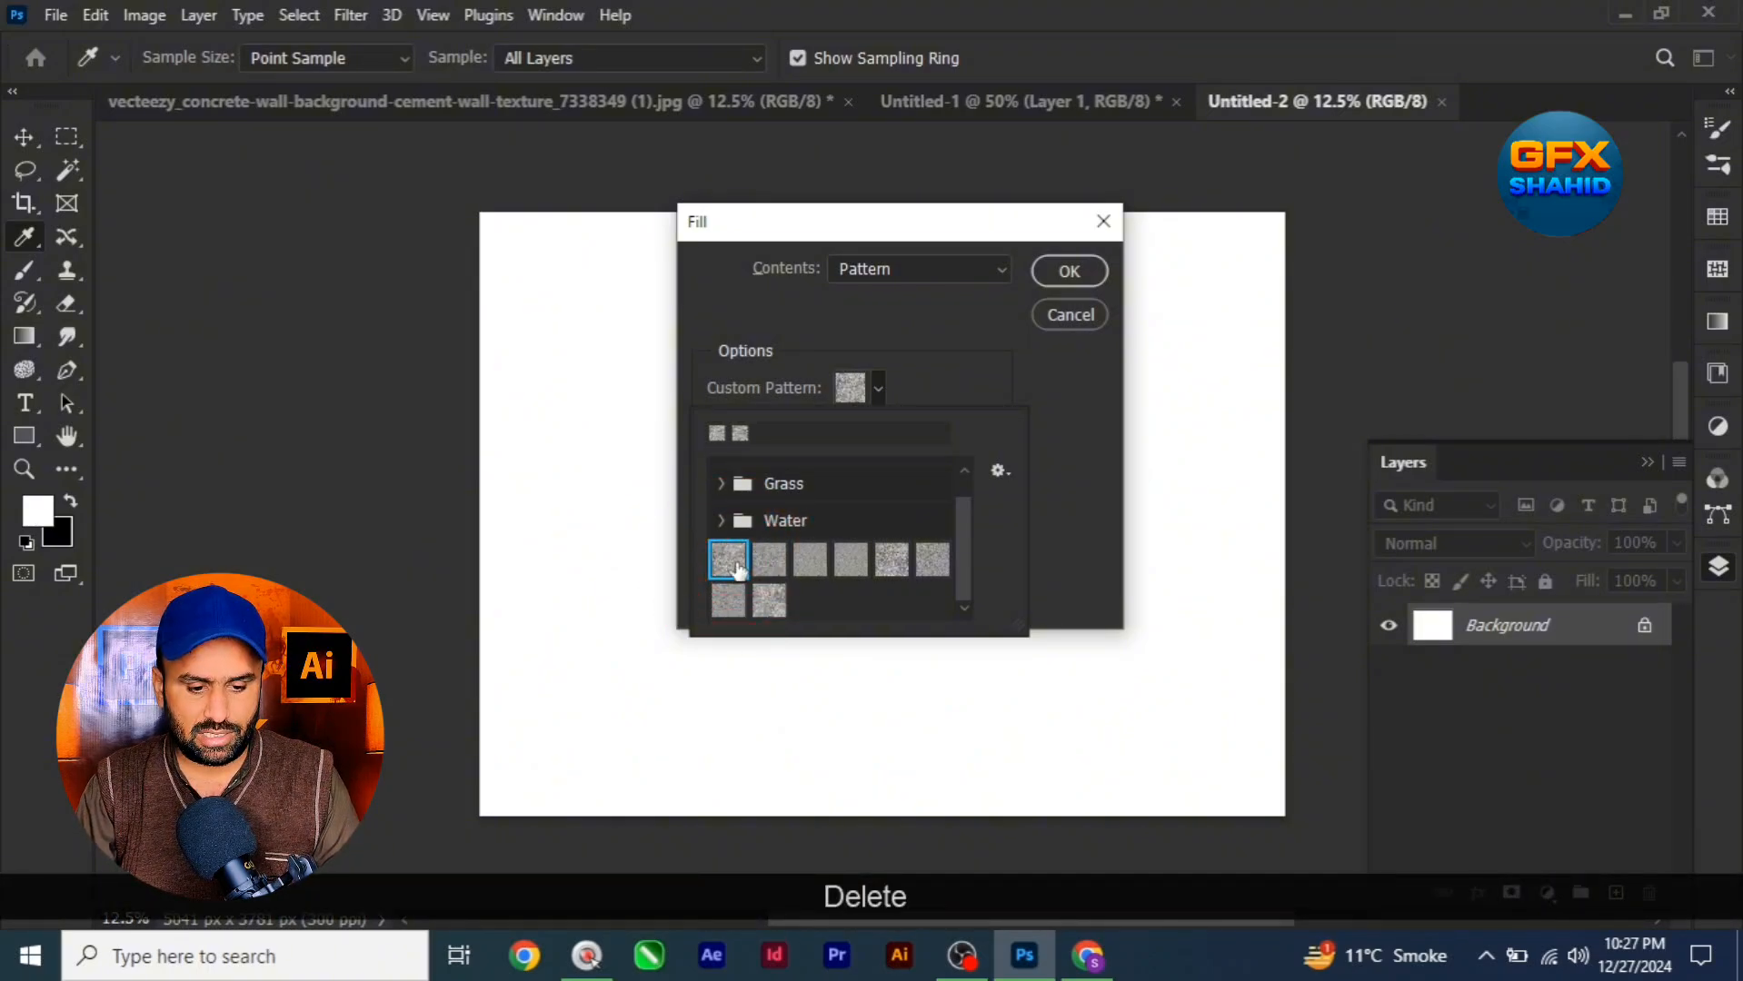
pyautogui.click(732, 563)
pyautogui.press('Delete')
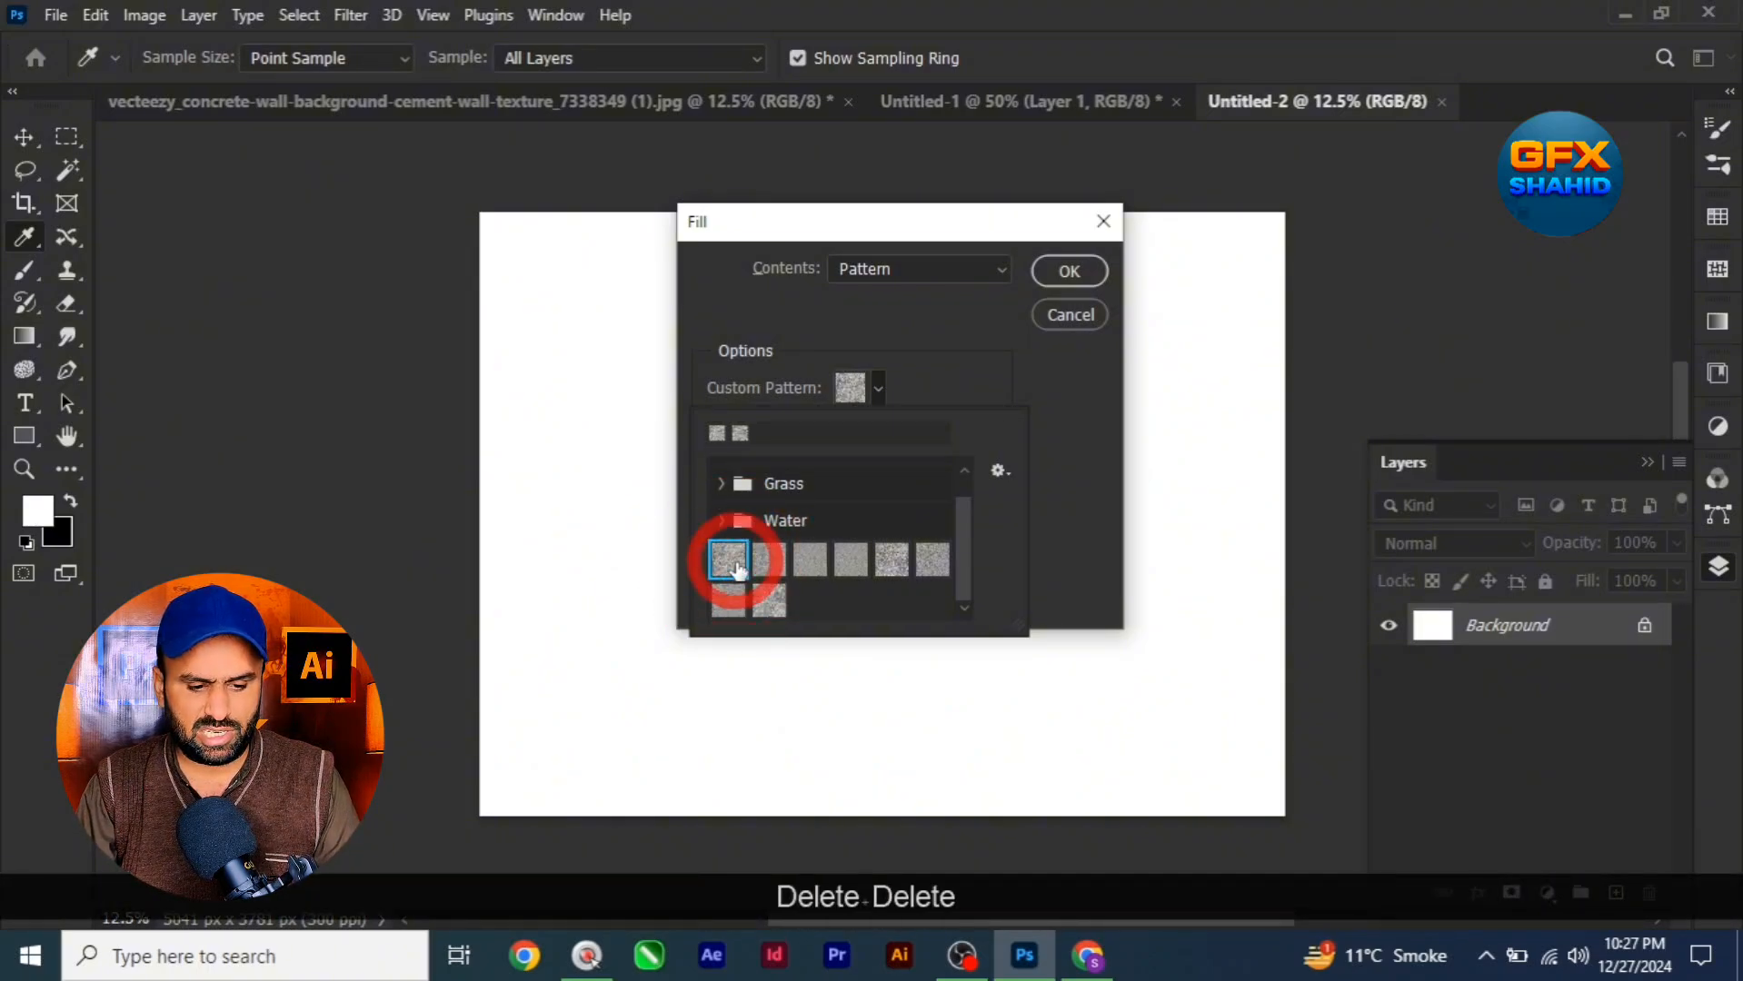
# Delete the first custom pattern below the Water group through the pattern options and confirm the deletion
pyautogui.click(768, 601)
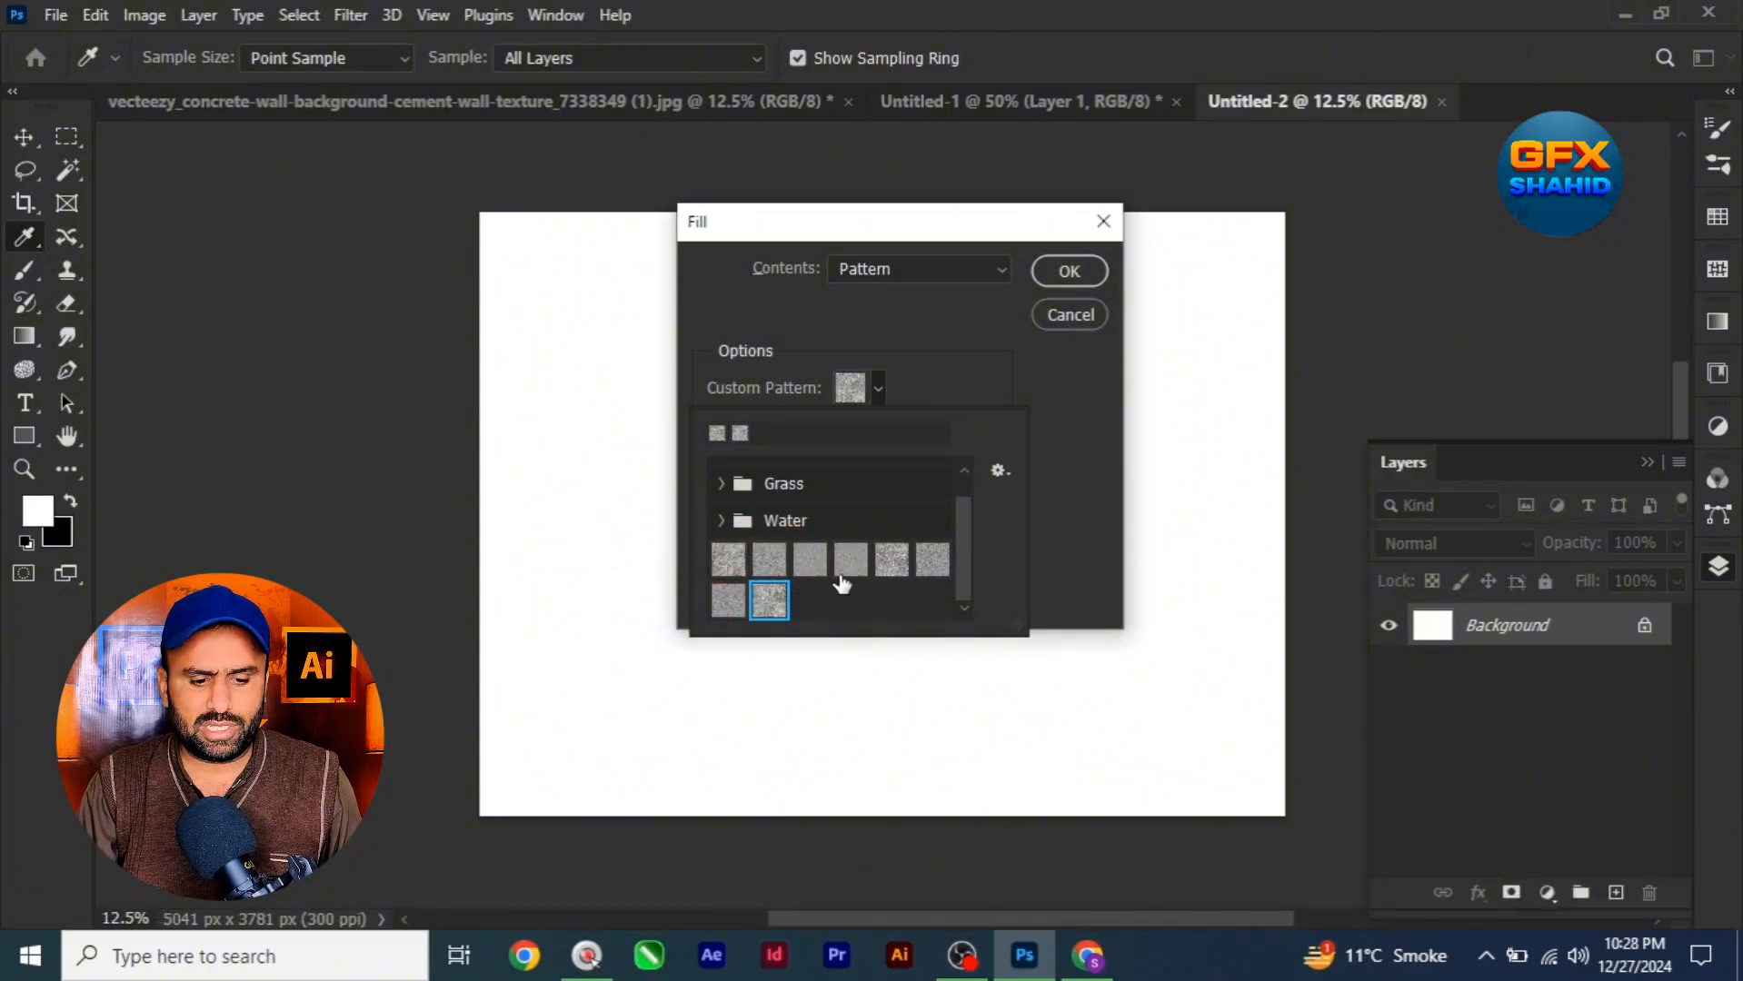
pyautogui.click(727, 560)
pyautogui.click(998, 470)
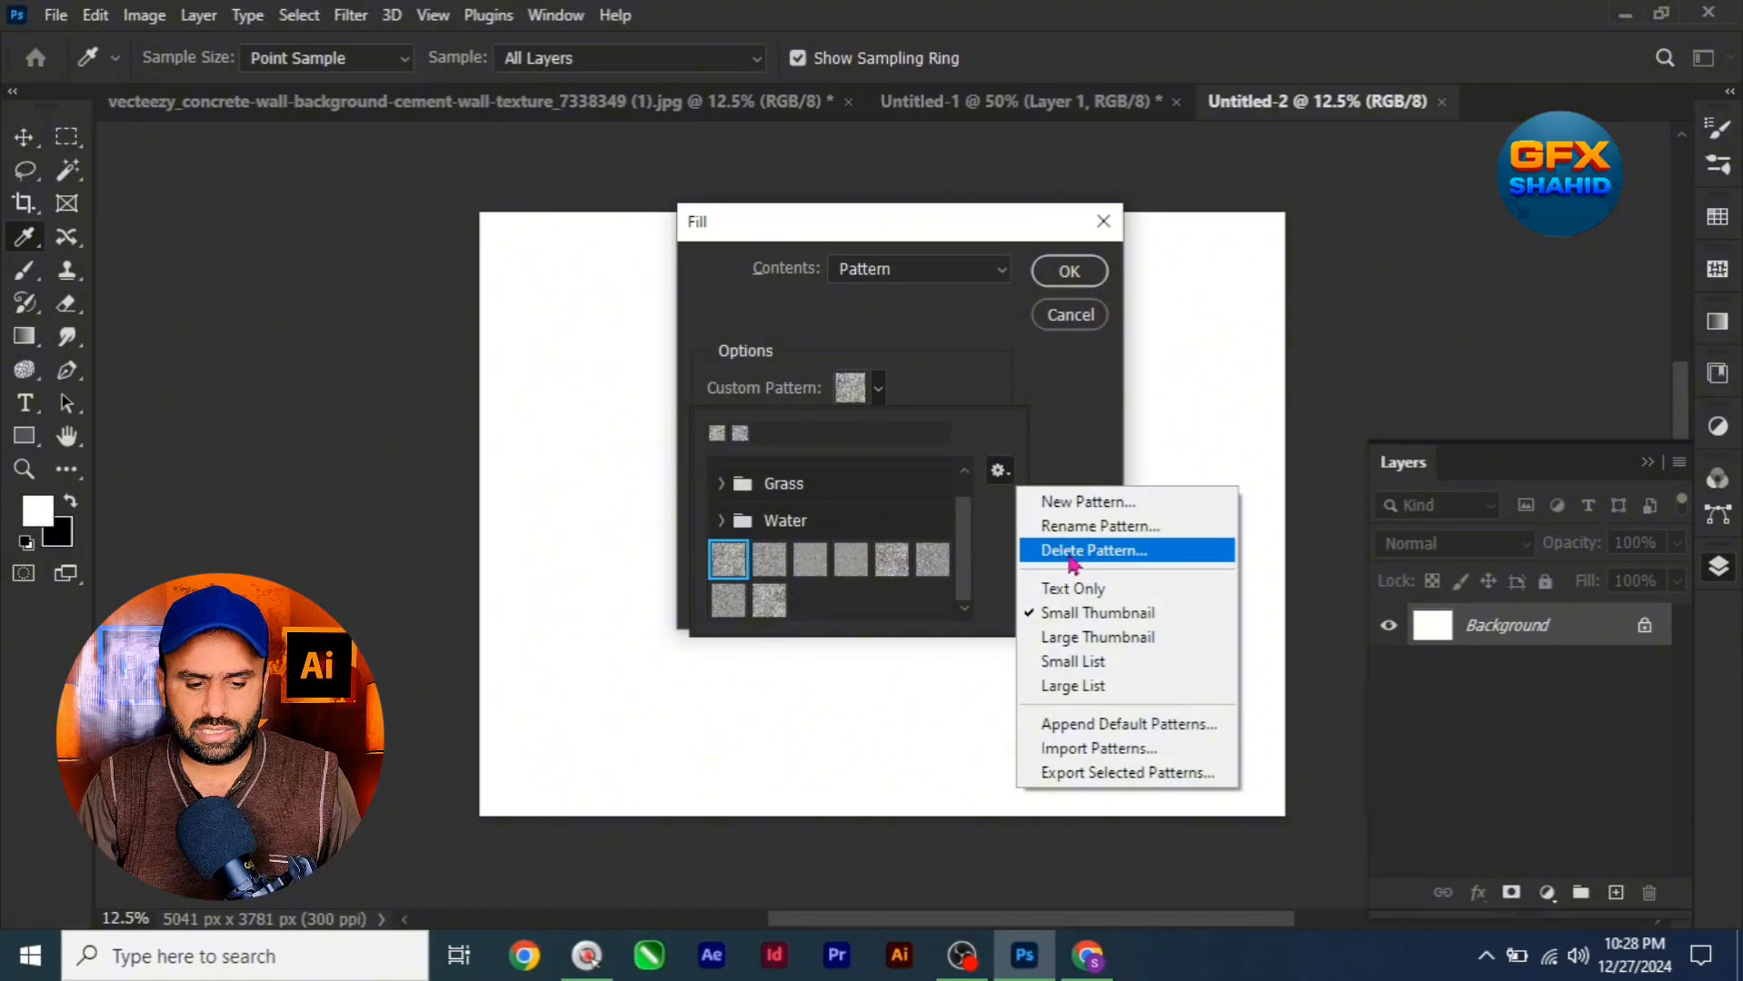
pyautogui.click(1072, 550)
pyautogui.click(749, 375)
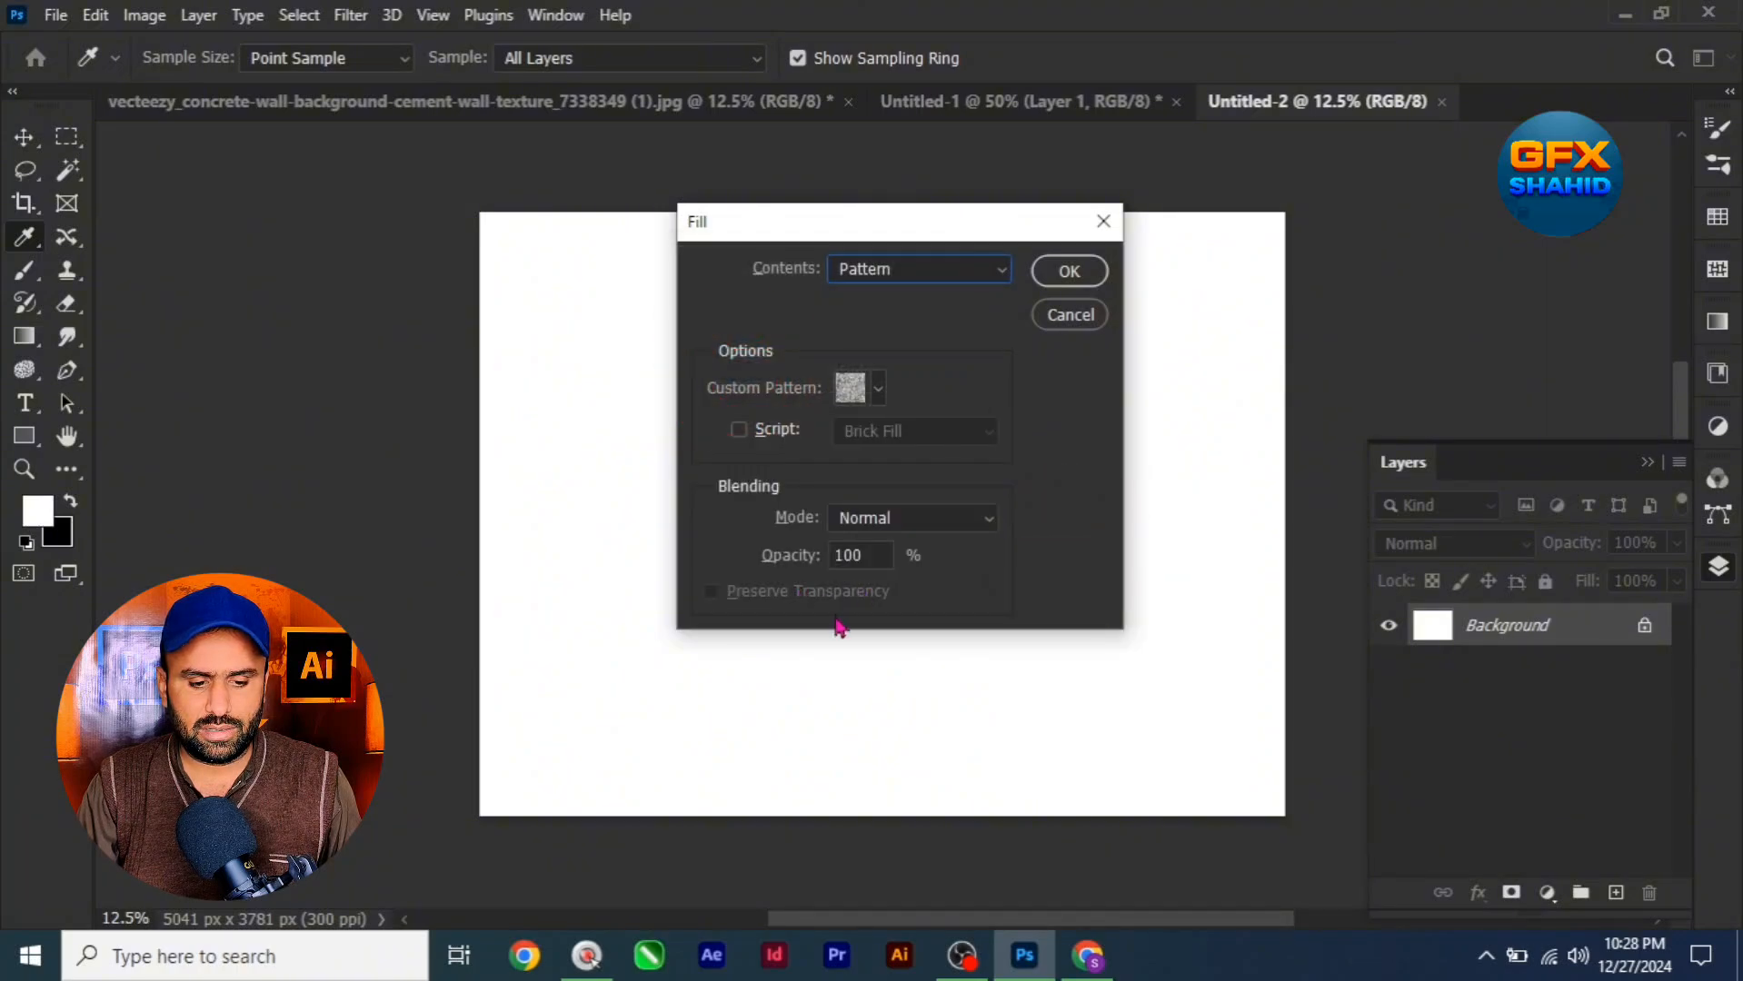
# Delete the custom pattern Pattern 2, the first one below the Water group, from the fill patterns
pyautogui.click(877, 390)
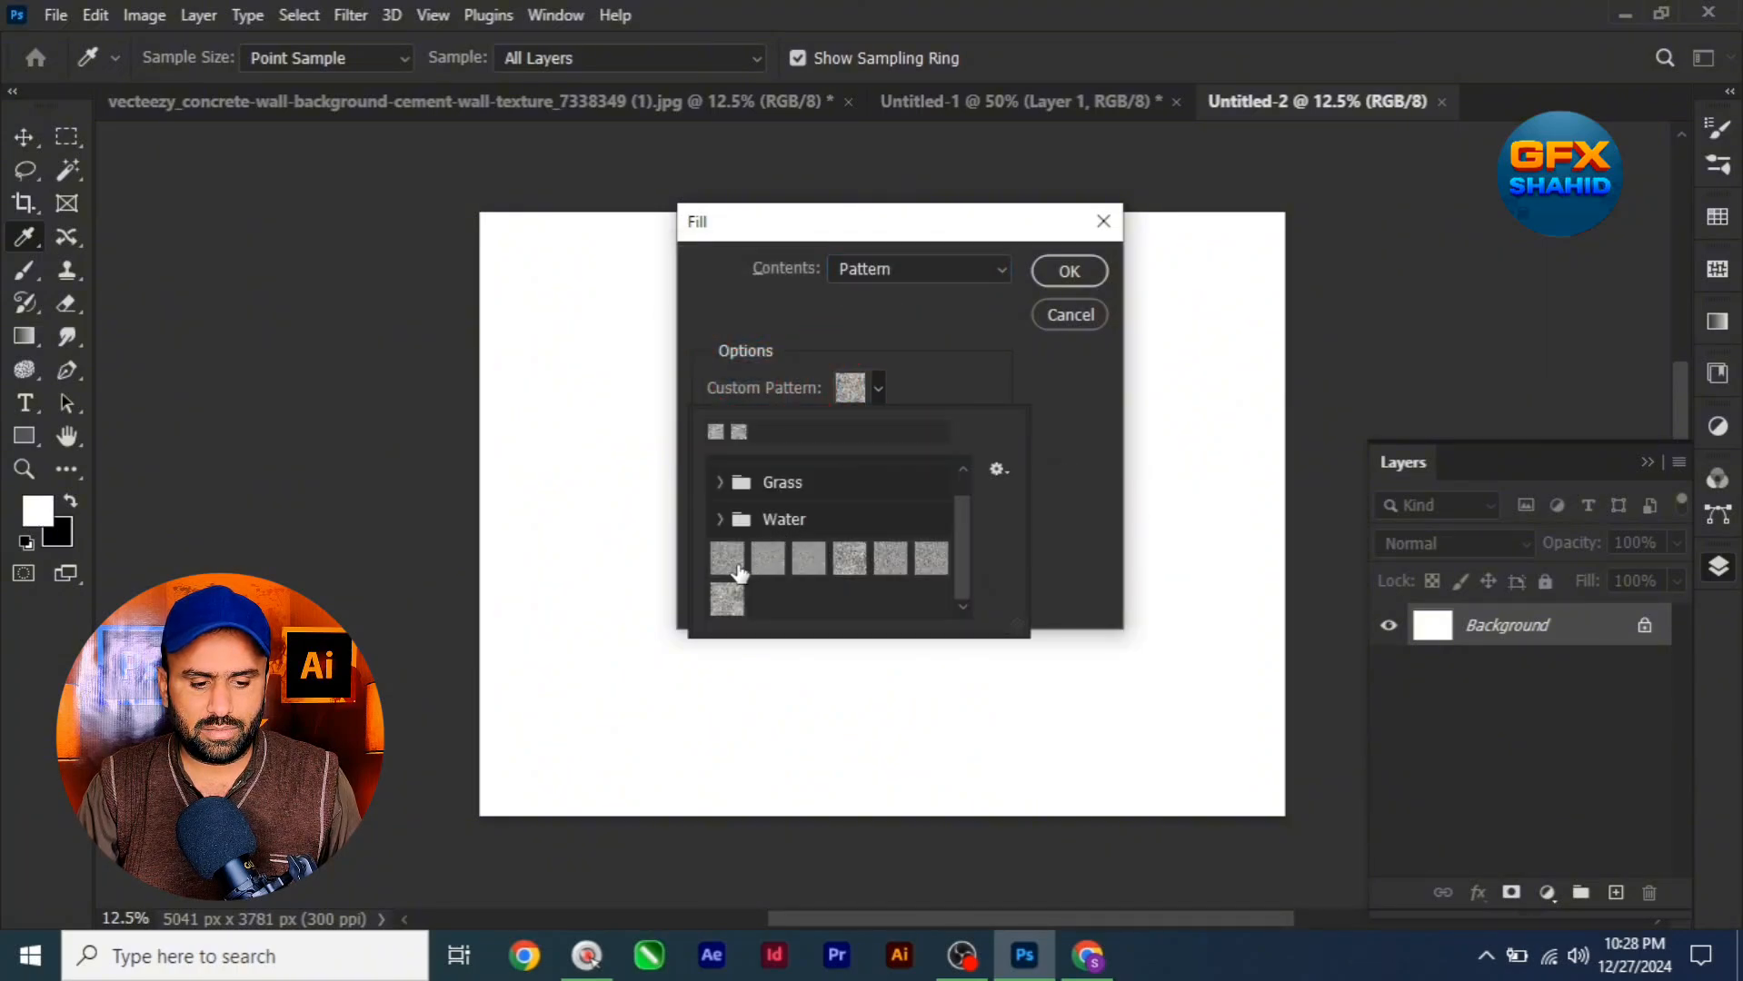
pyautogui.click(727, 559)
pyautogui.click(997, 471)
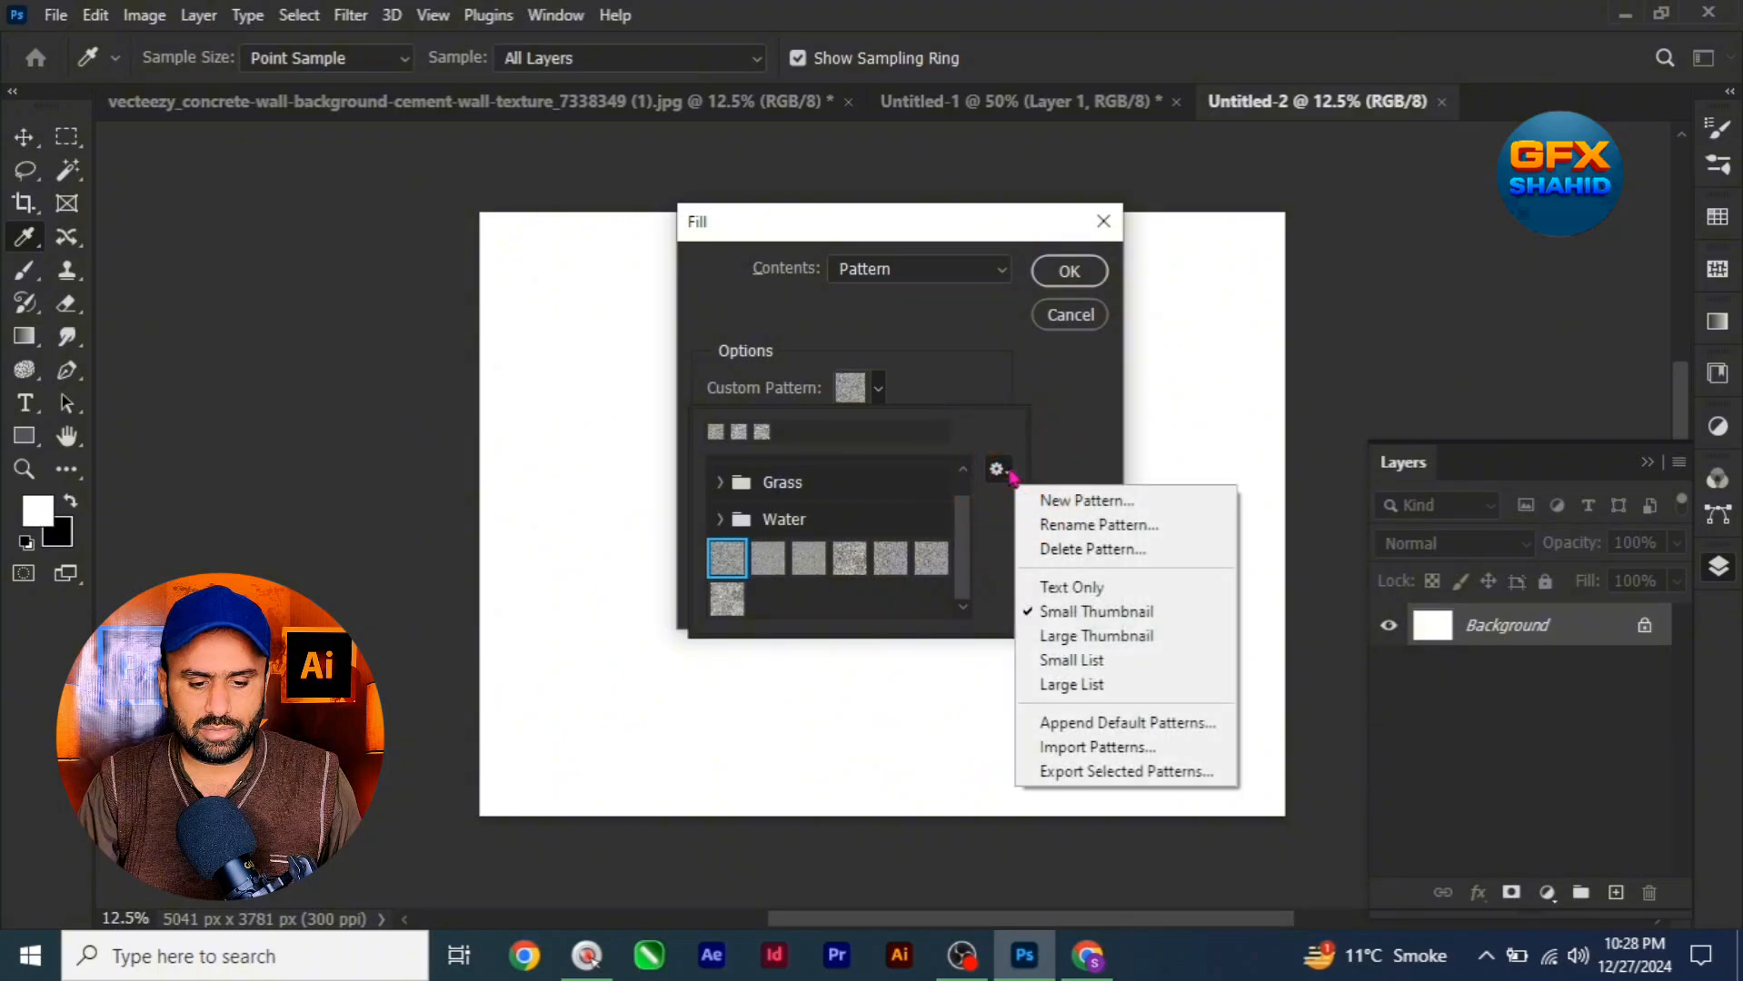
pyautogui.click(1083, 548)
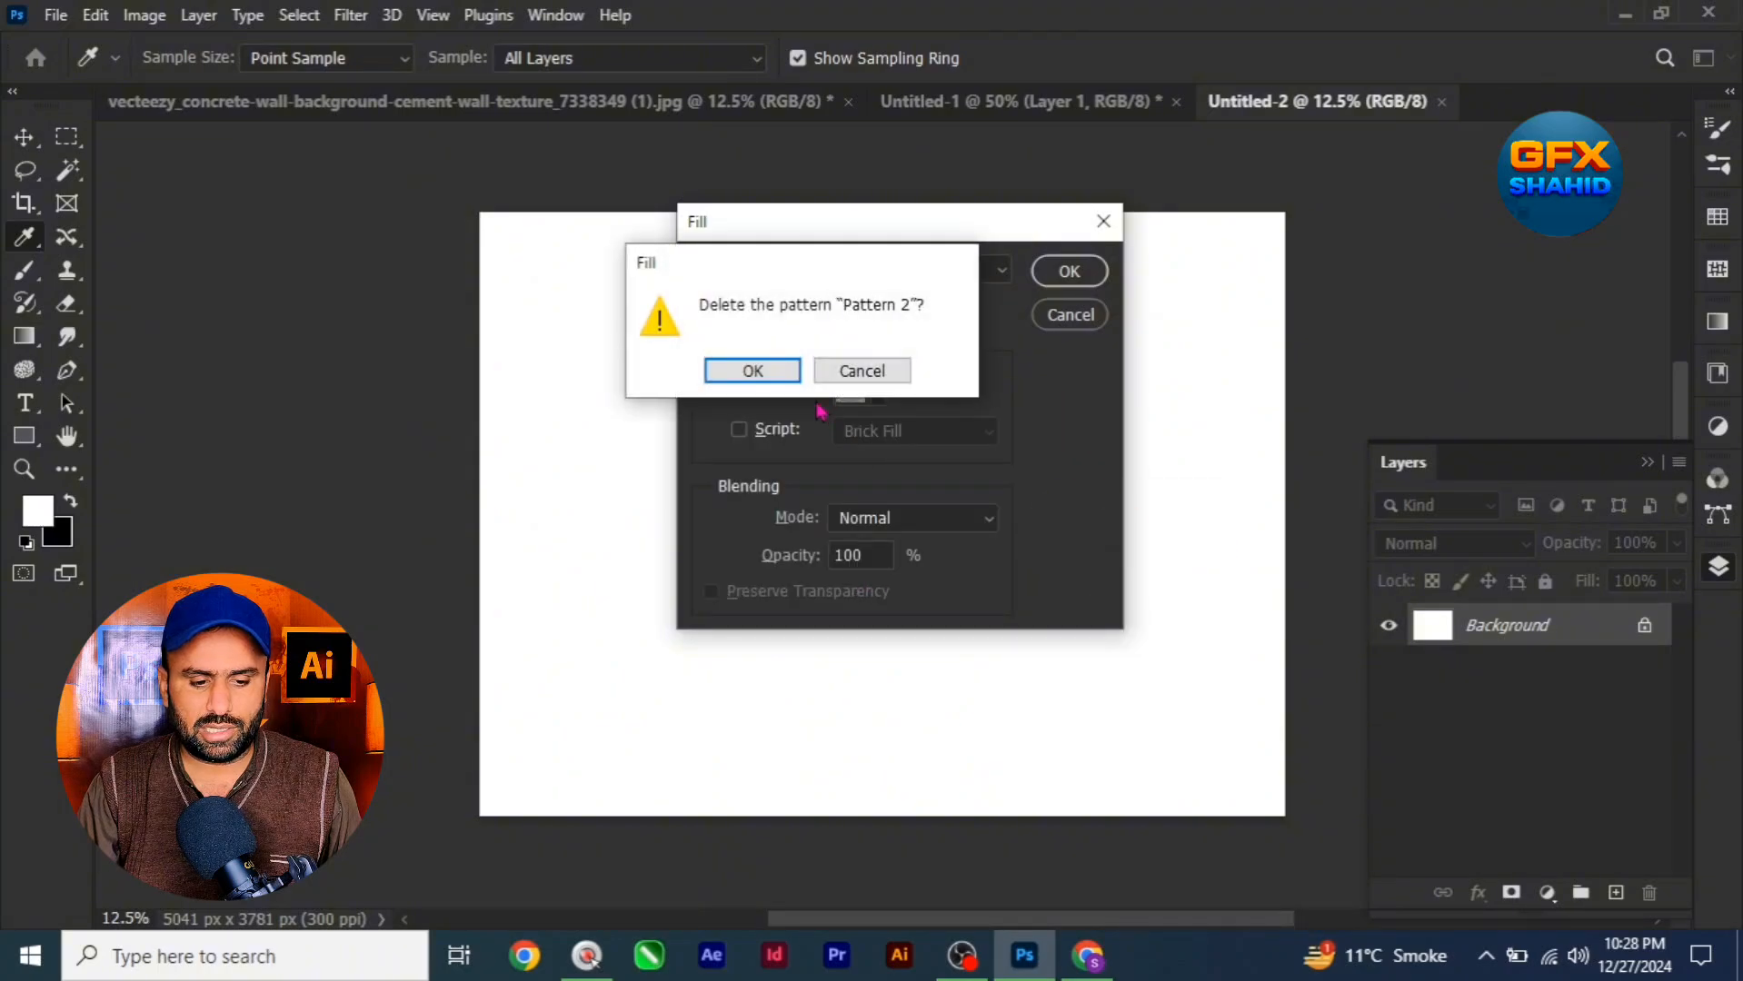
pyautogui.click(786, 370)
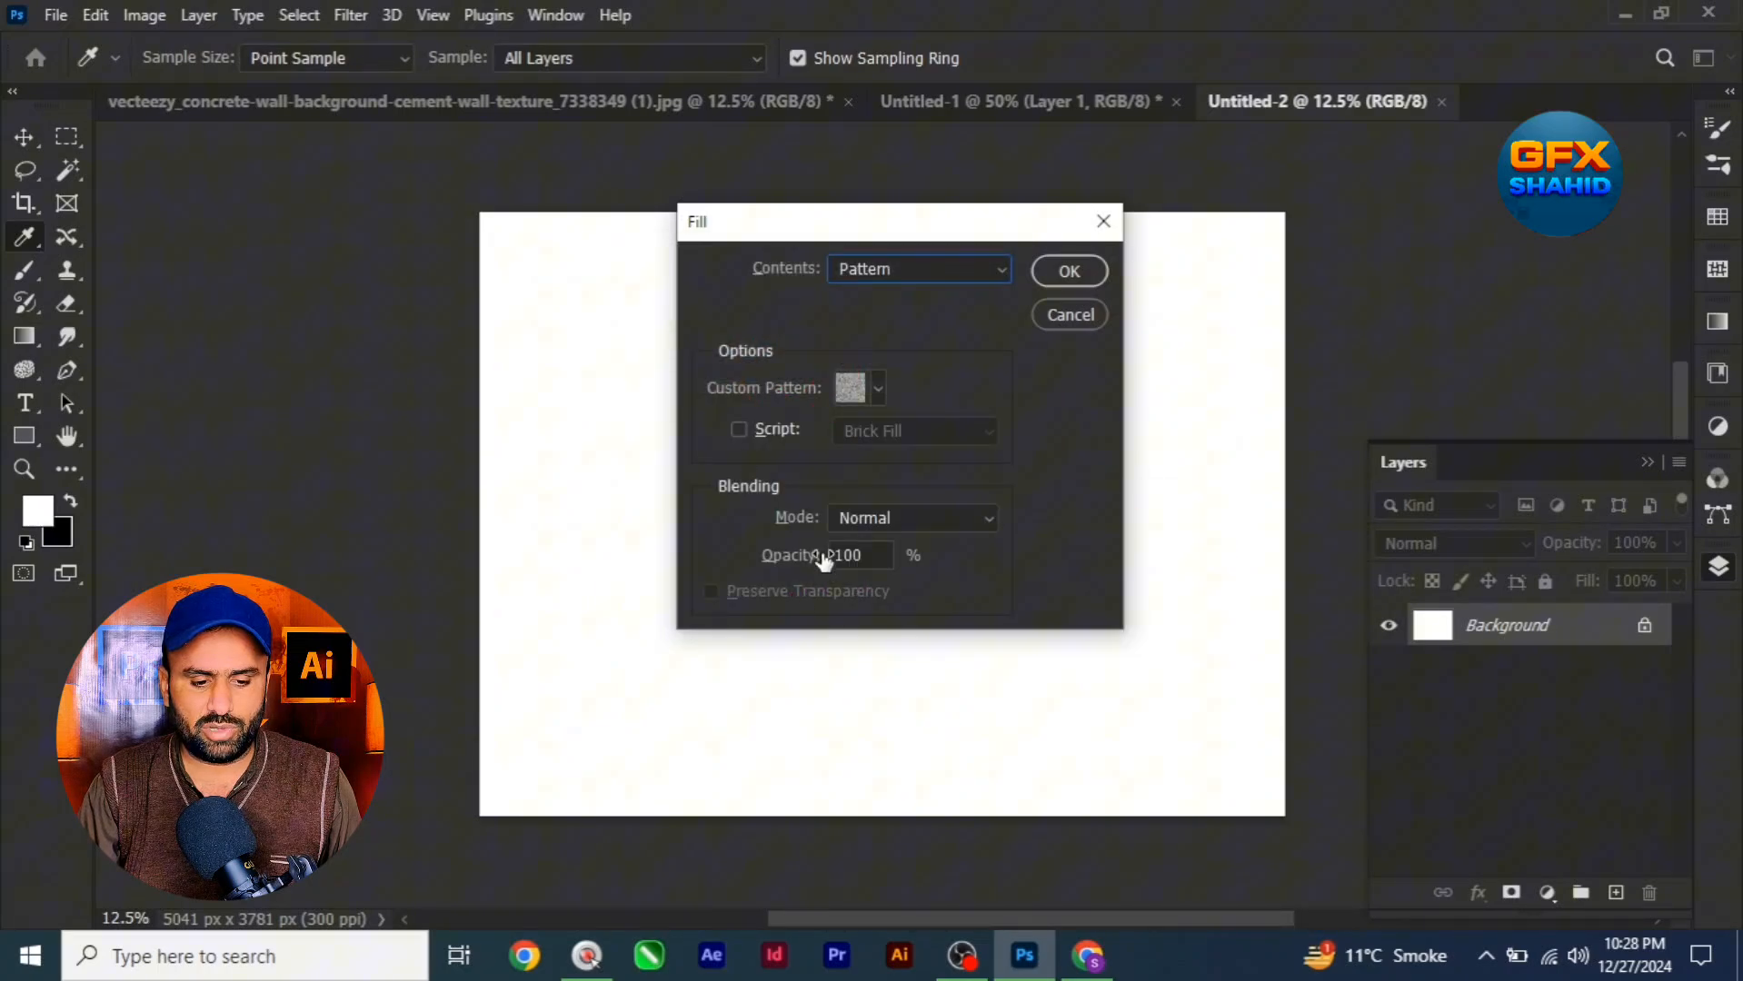
# Fill the blank 5041 x 3781 px document with the last custom pattern in Normal mode at 100% opacity
pyautogui.click(879, 389)
pyautogui.click(931, 598)
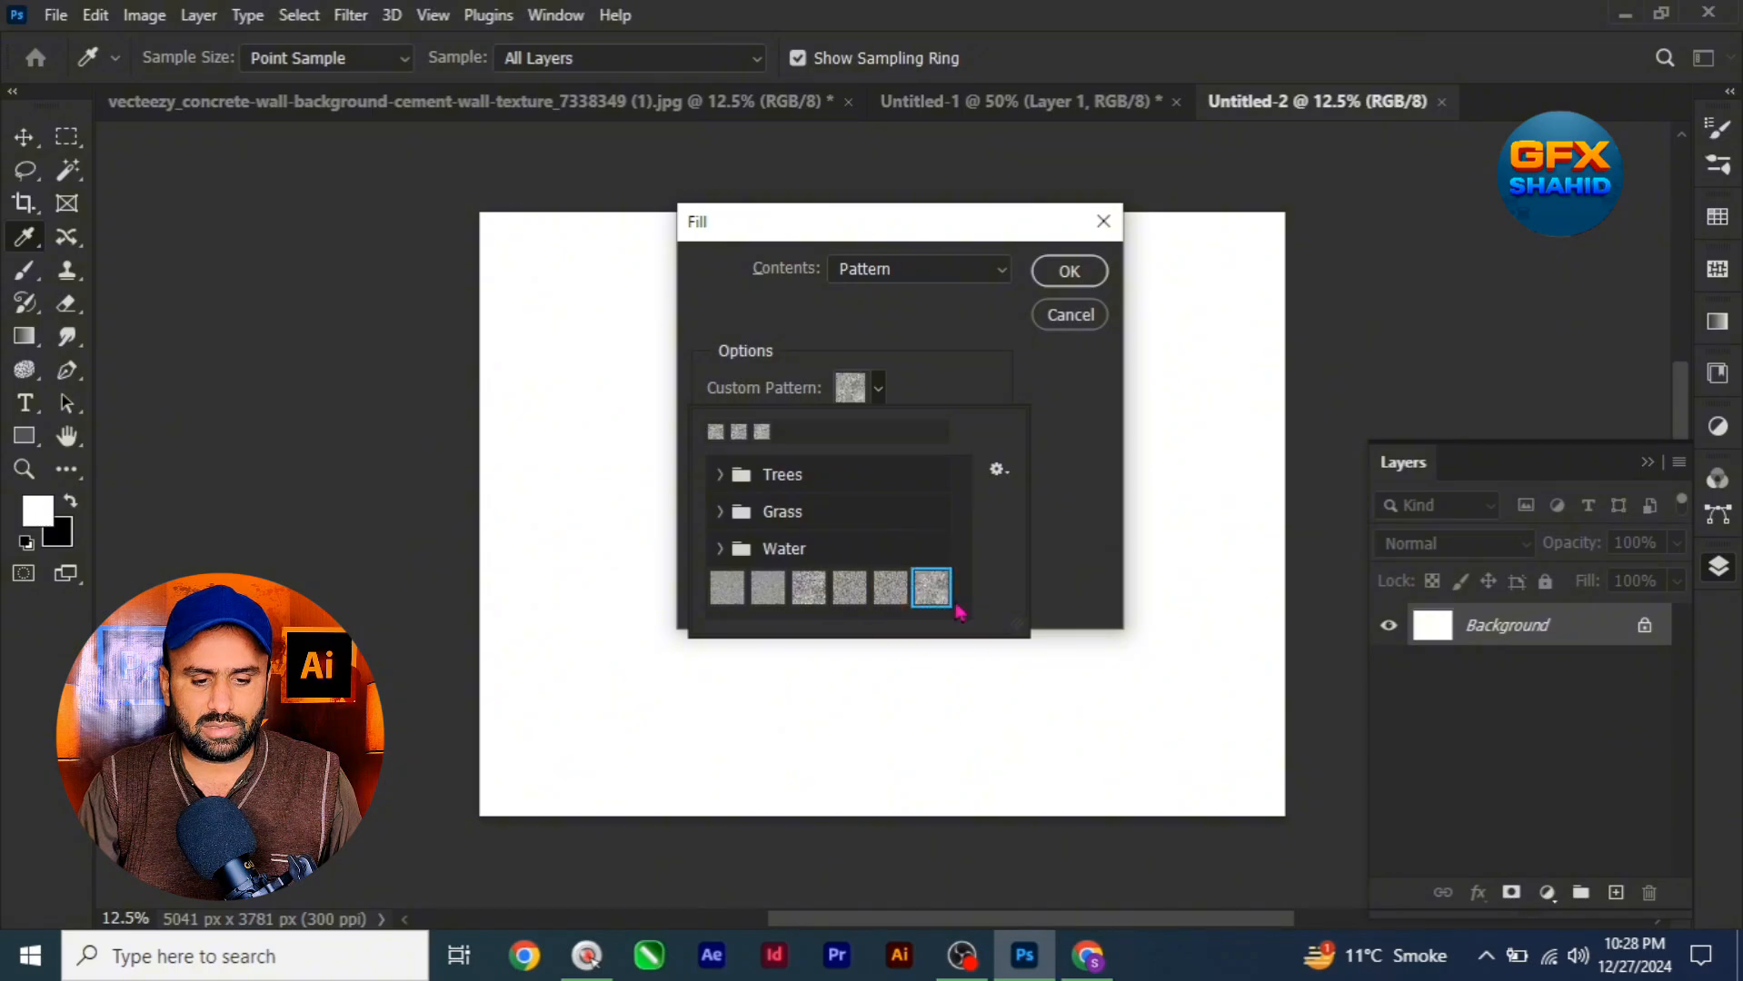
pyautogui.click(1063, 273)
pyautogui.press('m')
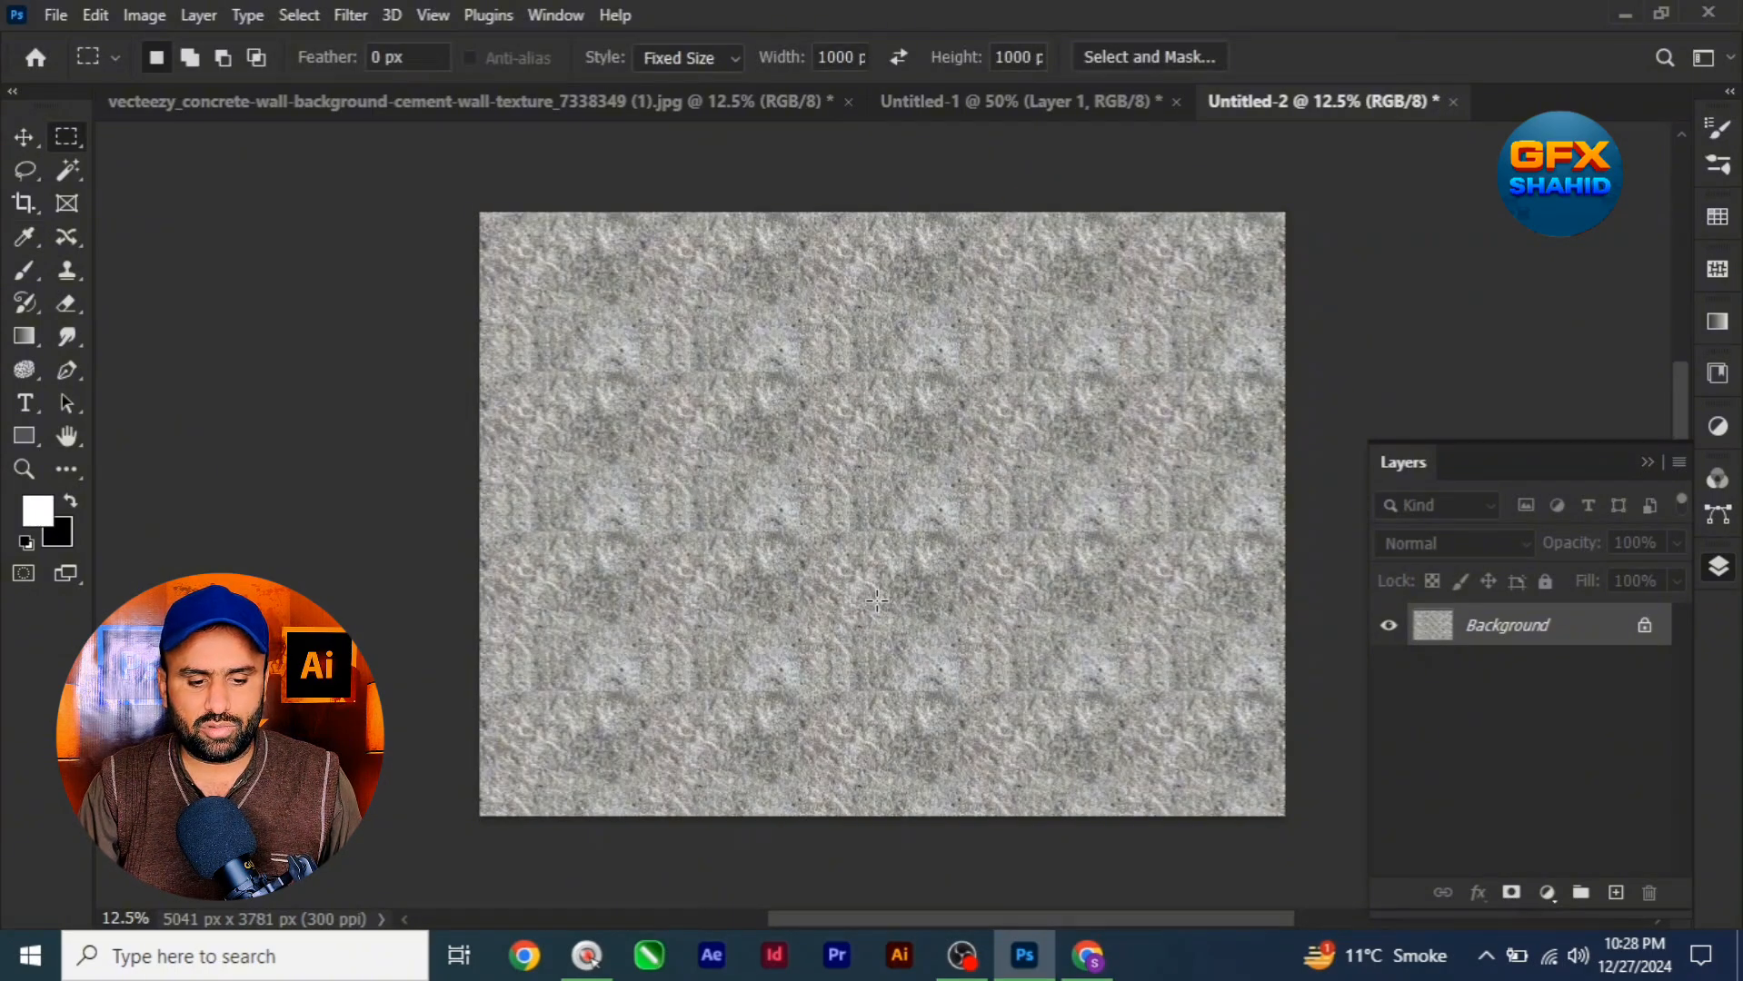
# Examine the filled concrete pattern at close range and as a whole, checking the seams between the repeated tiles
pyautogui.press('z')
pyautogui.moveTo(798, 502); pyautogui.dragTo(823, 448)
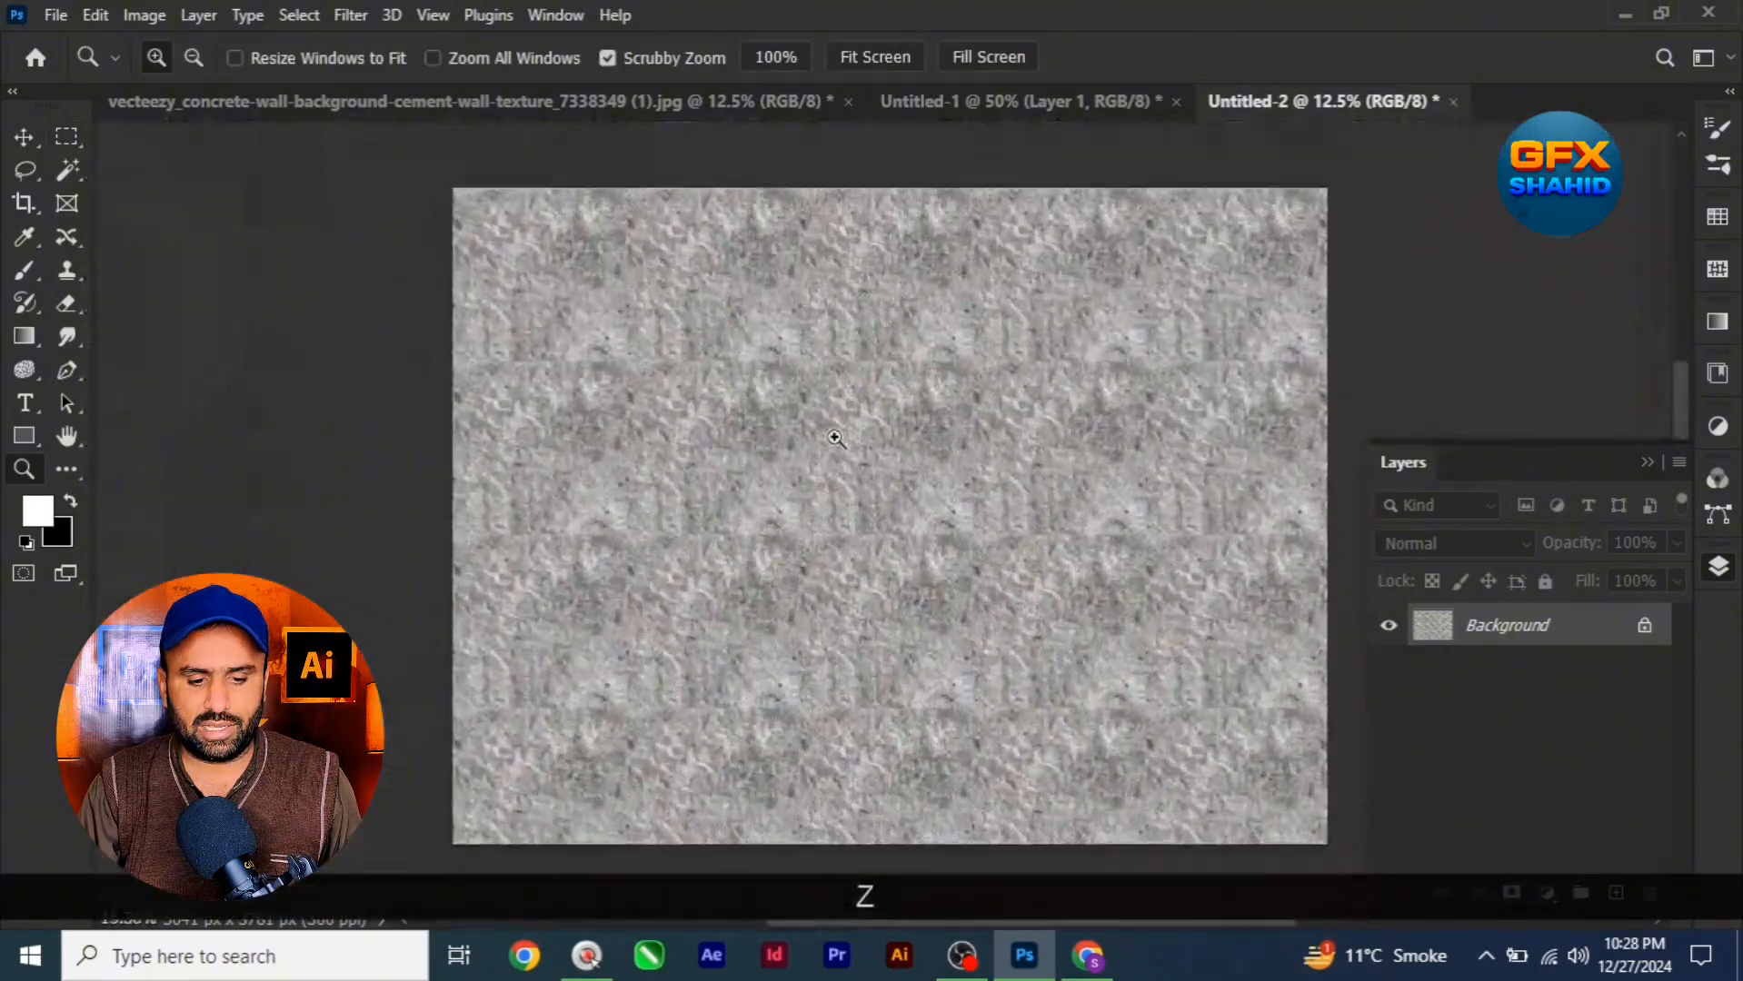
pyautogui.click(842, 441)
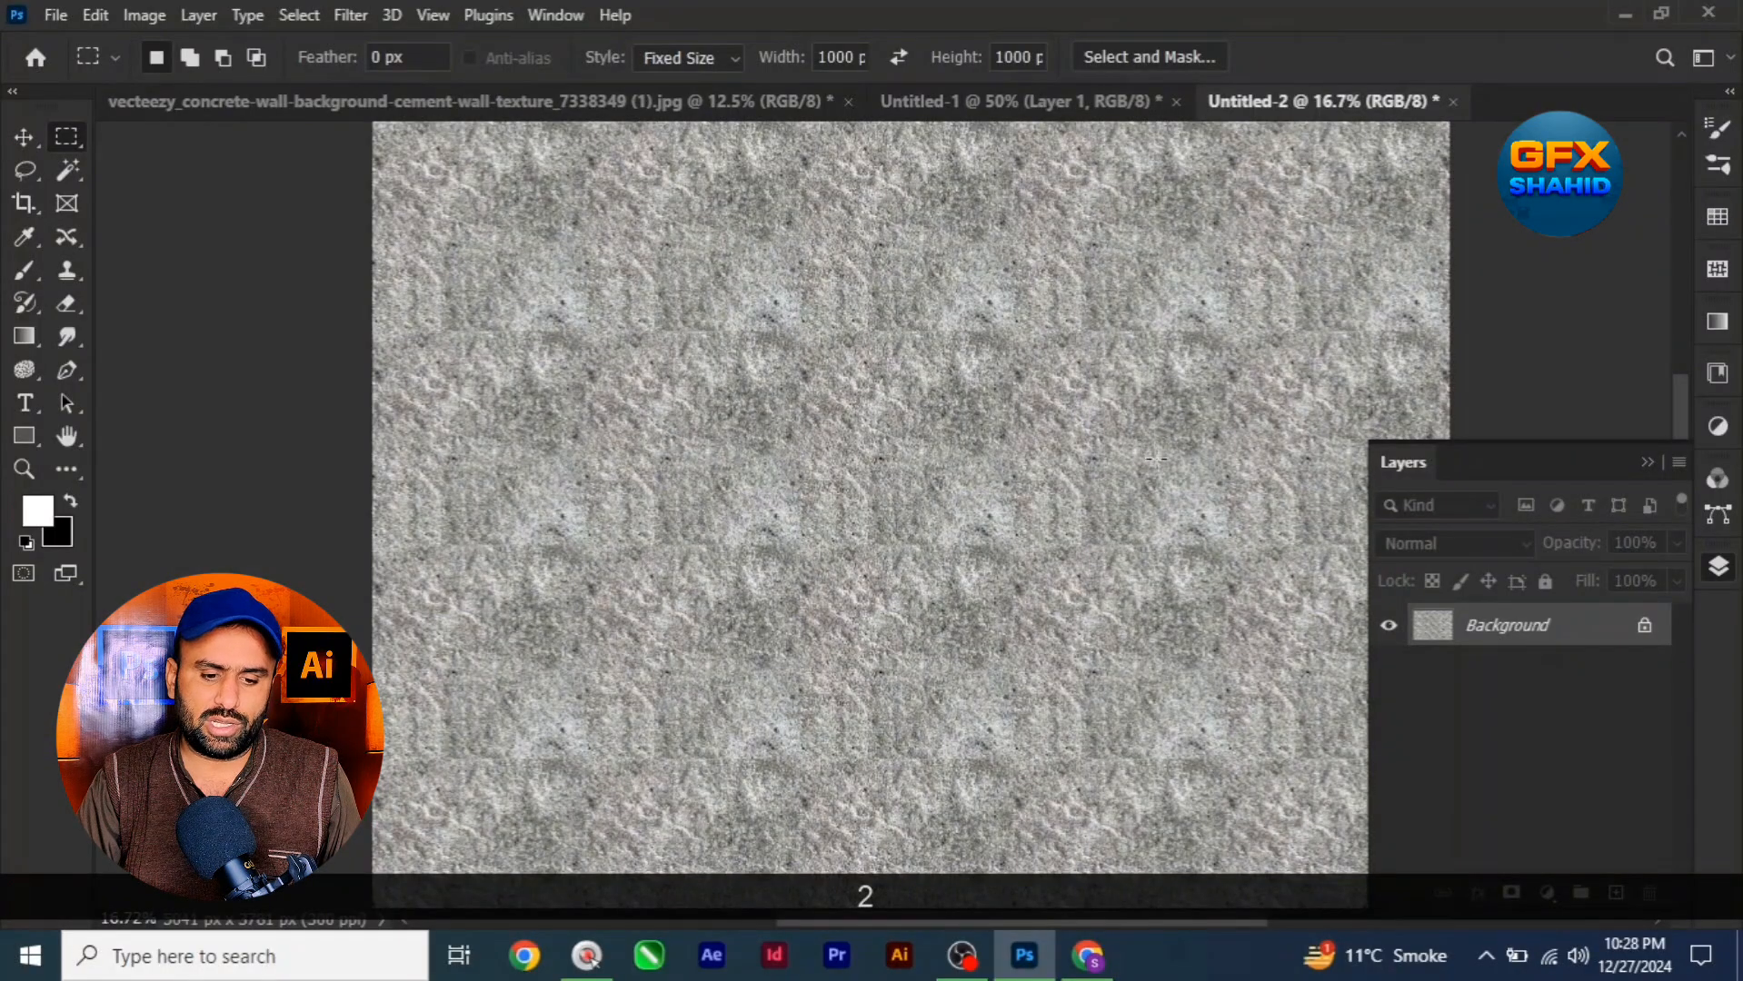
pyautogui.press('z')
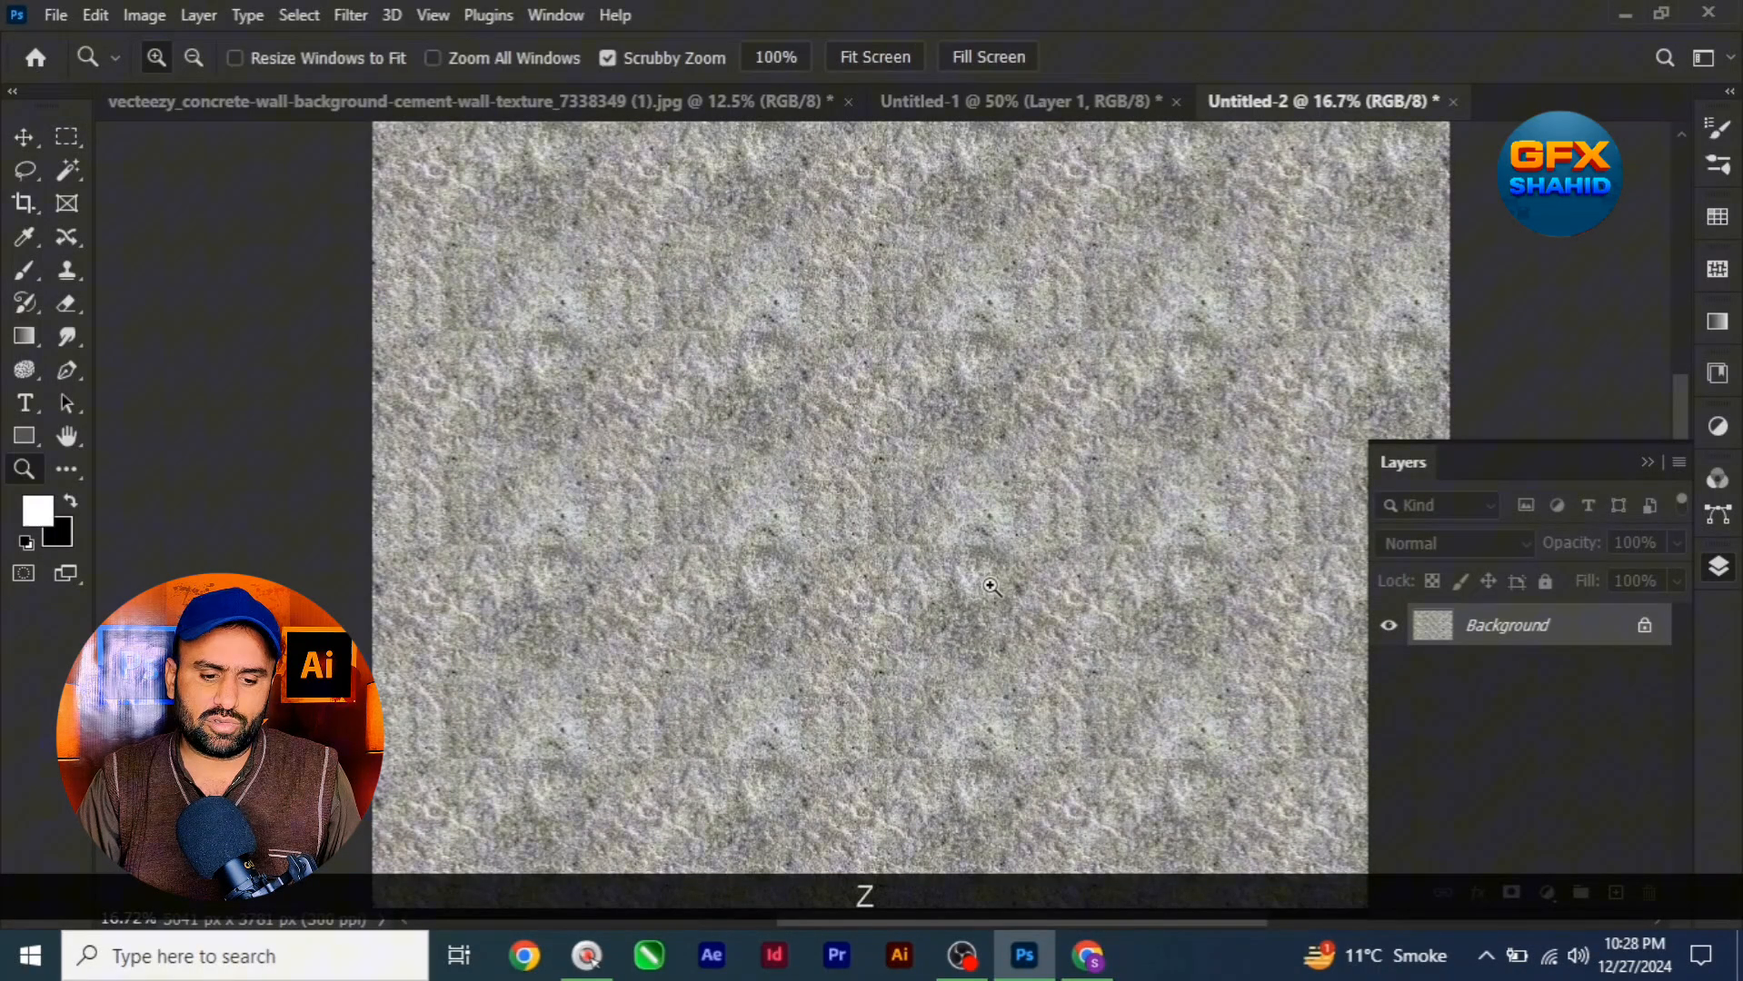
pyautogui.click(920, 562)
pyautogui.moveTo(1181, 717); pyautogui.dragTo(1216, 742)
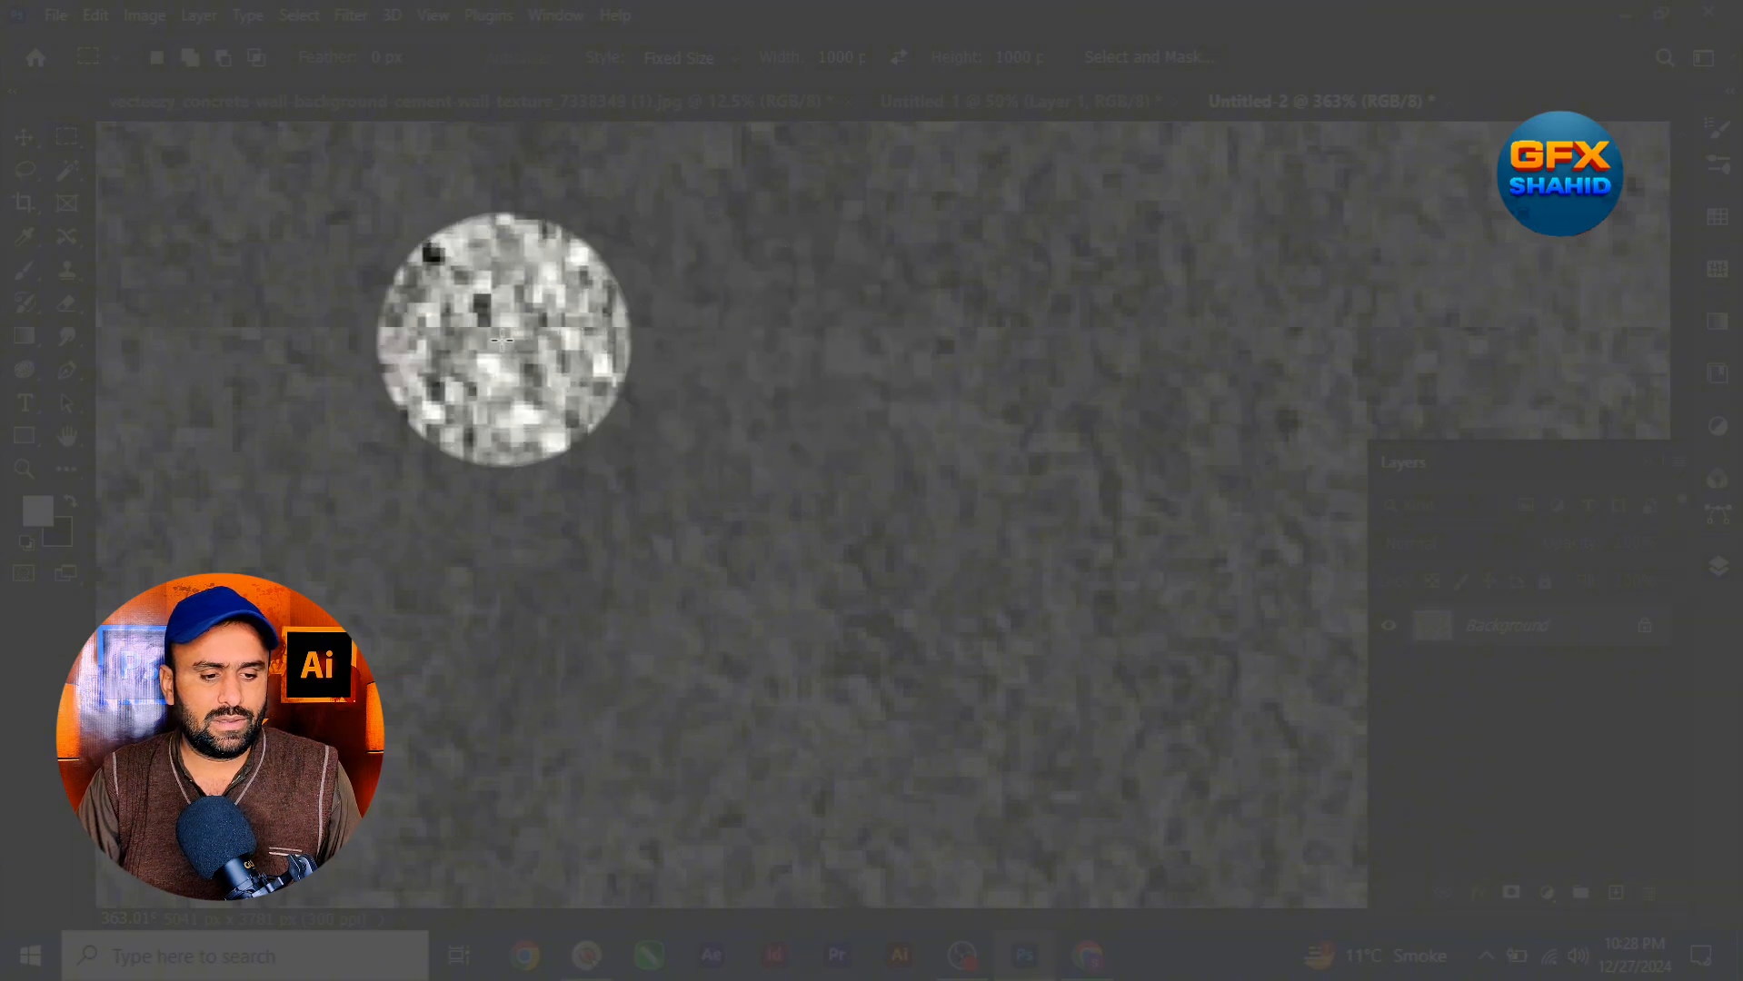
pyautogui.press('2')
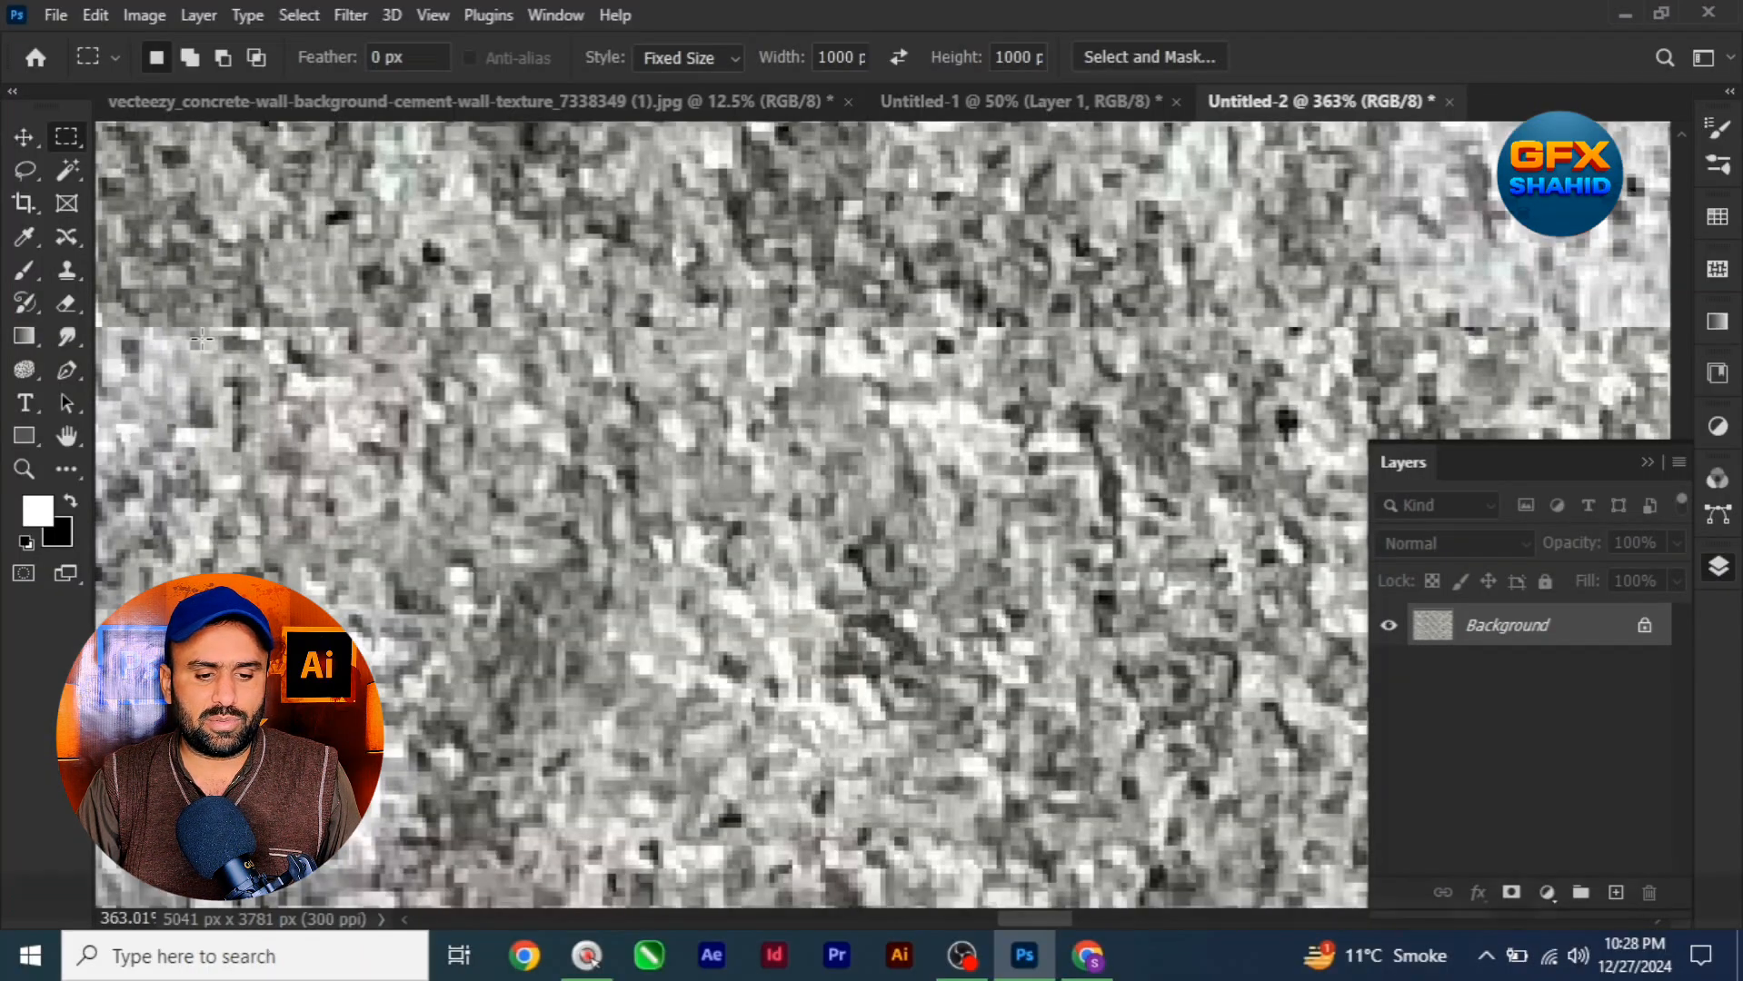
pyautogui.press('z')
pyautogui.moveTo(542, 358); pyautogui.dragTo(420, 220)
pyautogui.moveTo(683, 442); pyautogui.dragTo(519, 287)
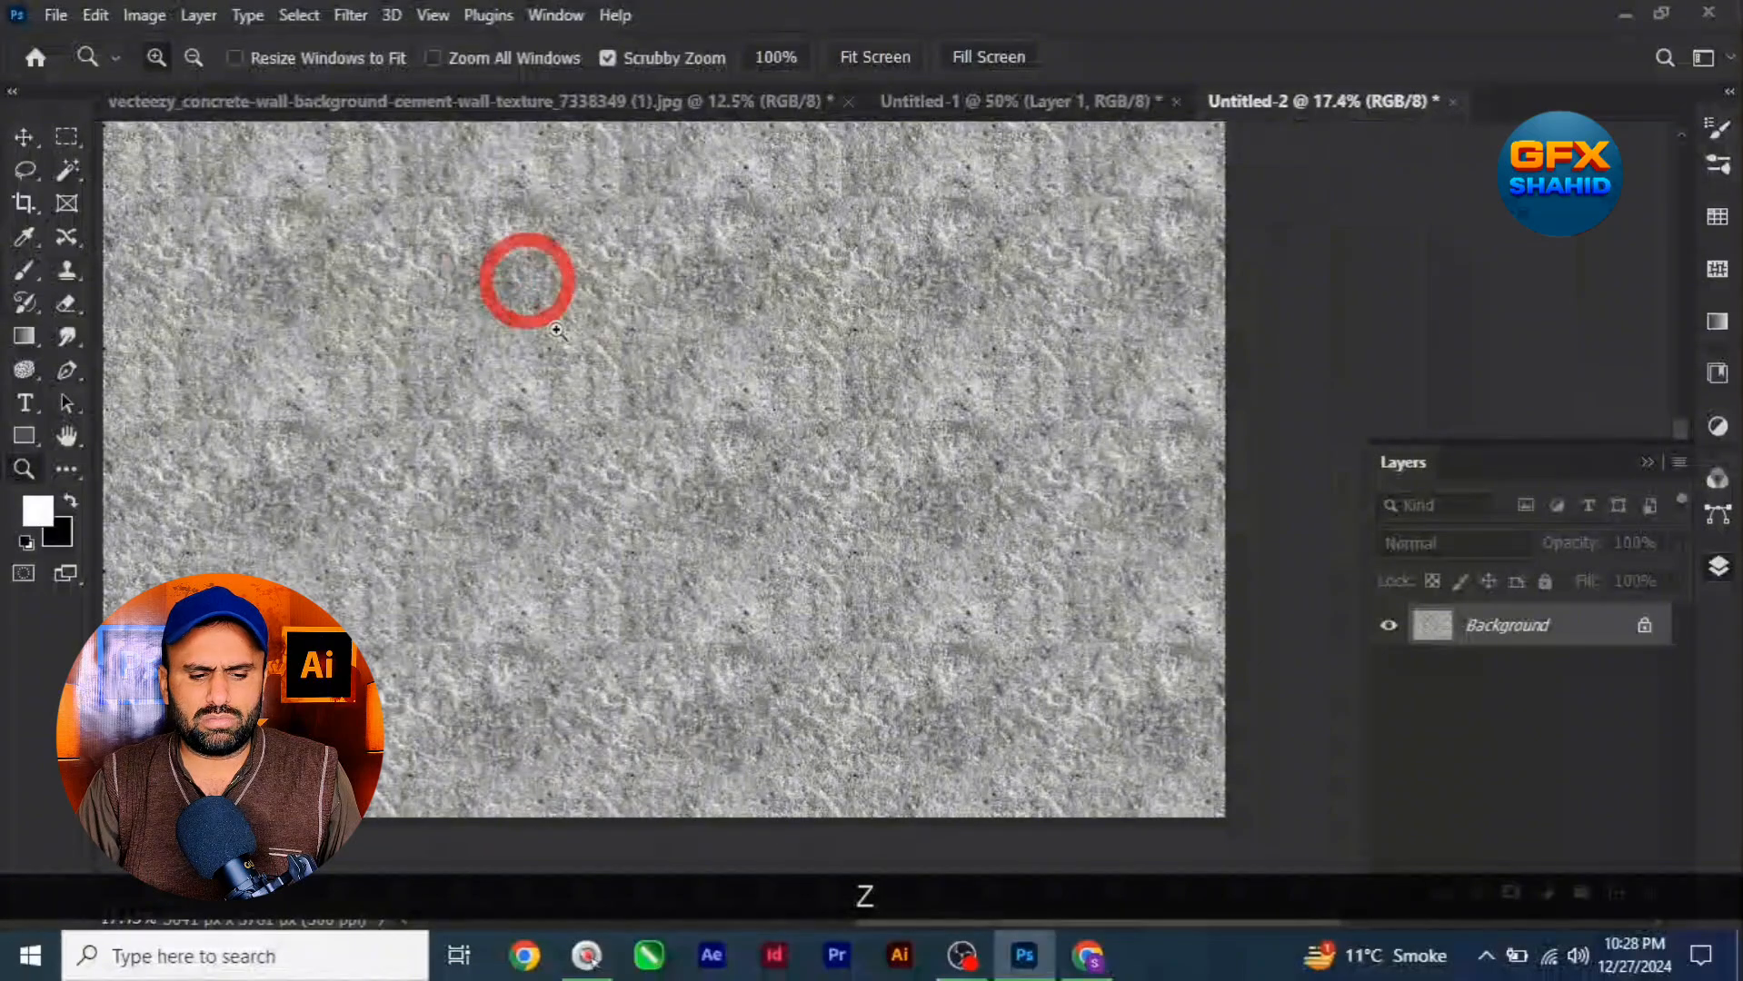
pyautogui.press('space')
pyautogui.moveTo(511, 354)
pyautogui.mouseDown()
pyautogui.moveTo(797, 473)
pyautogui.moveTo(728, 471)
pyautogui.mouseUp()
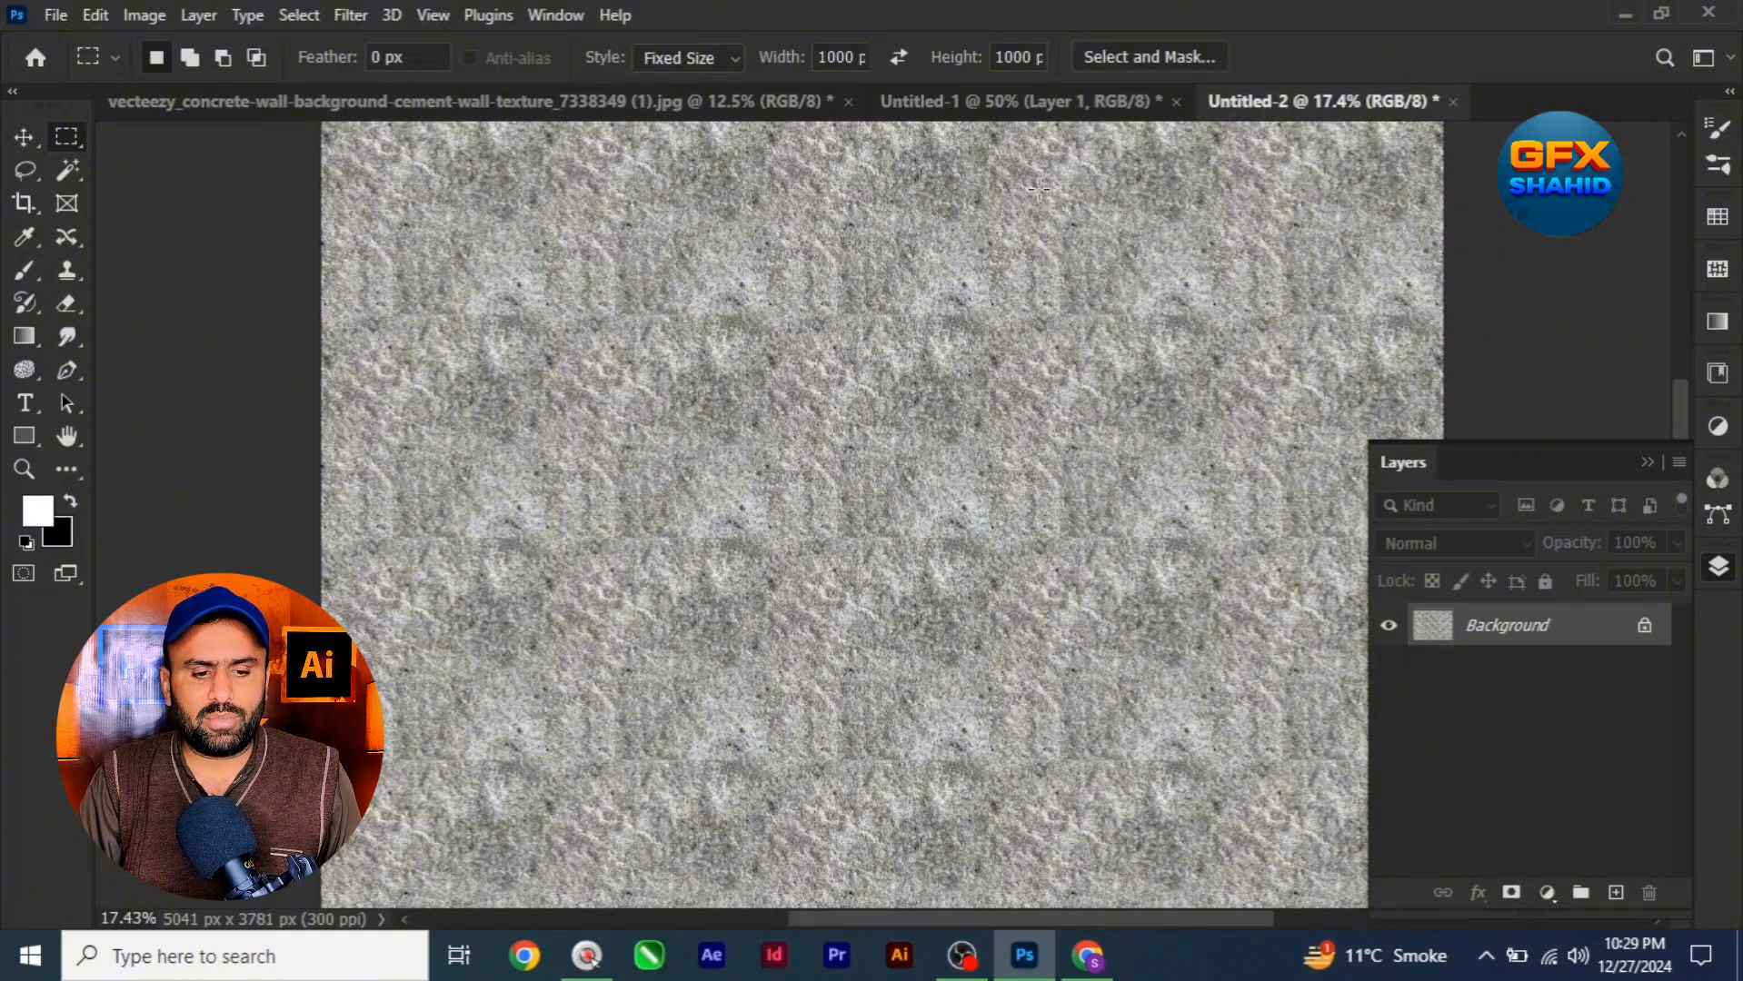
# Clear the selection in the Untitled-1 document and duplicate Layer 1 twice
pyautogui.click(909, 101)
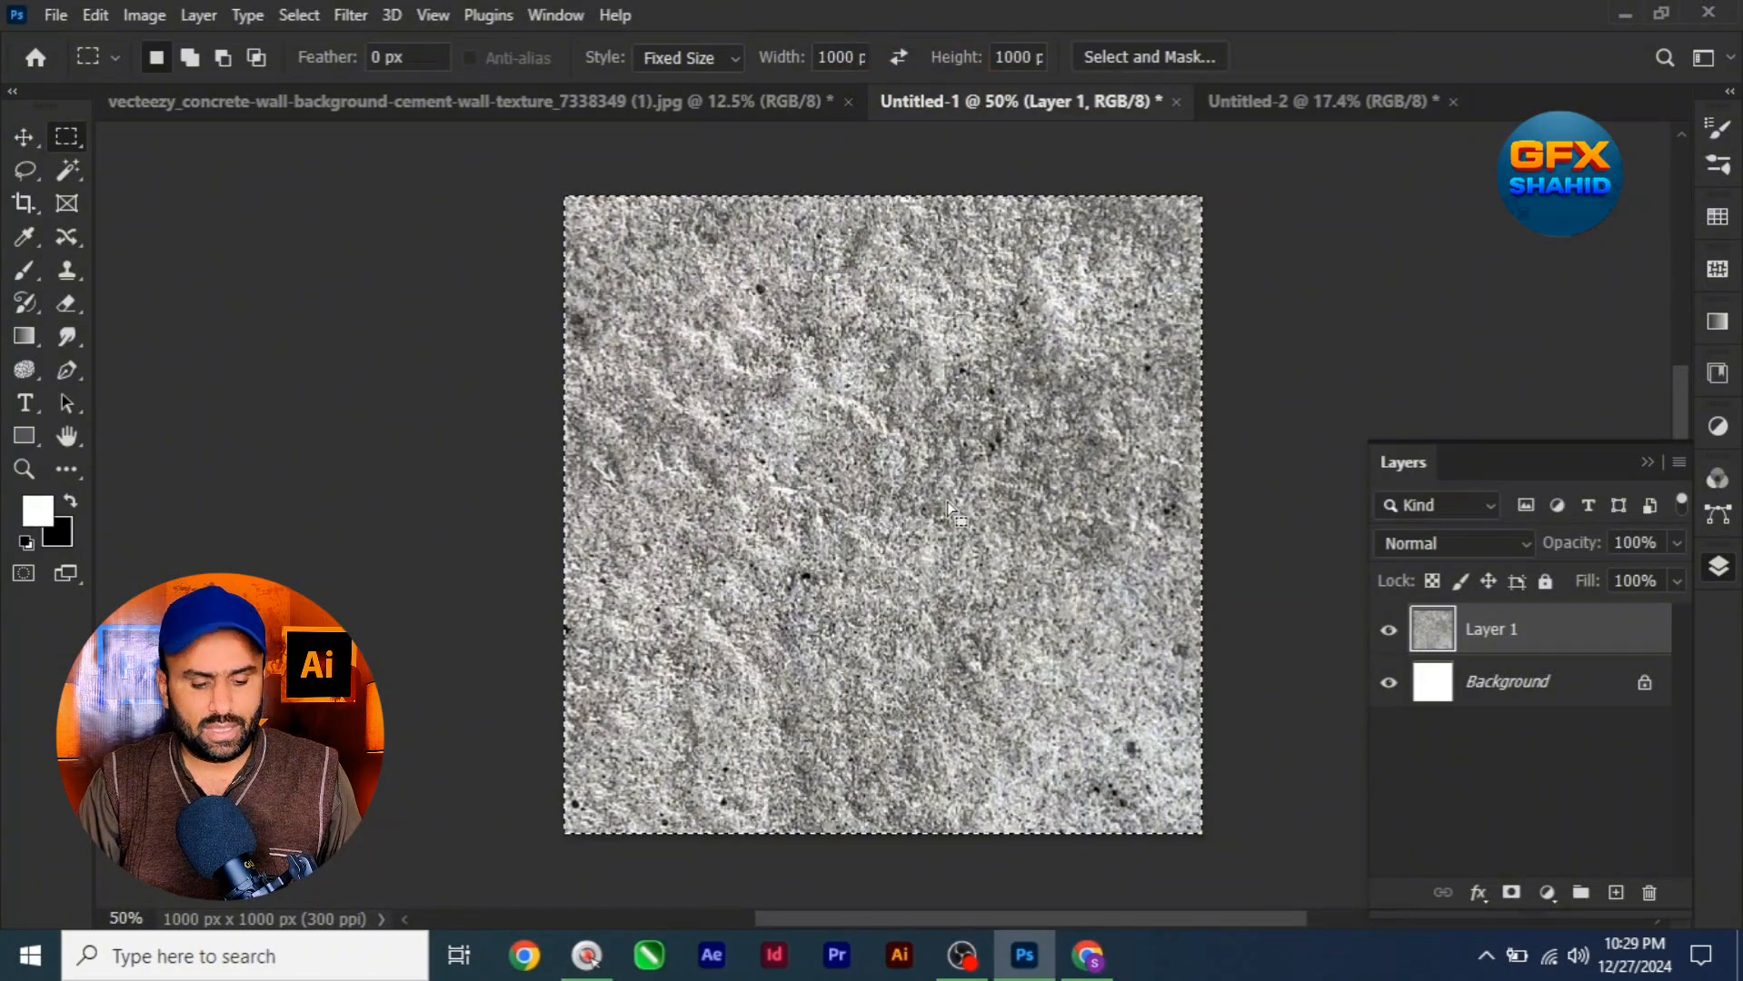
pyautogui.hotkey('ctrl', 'd')
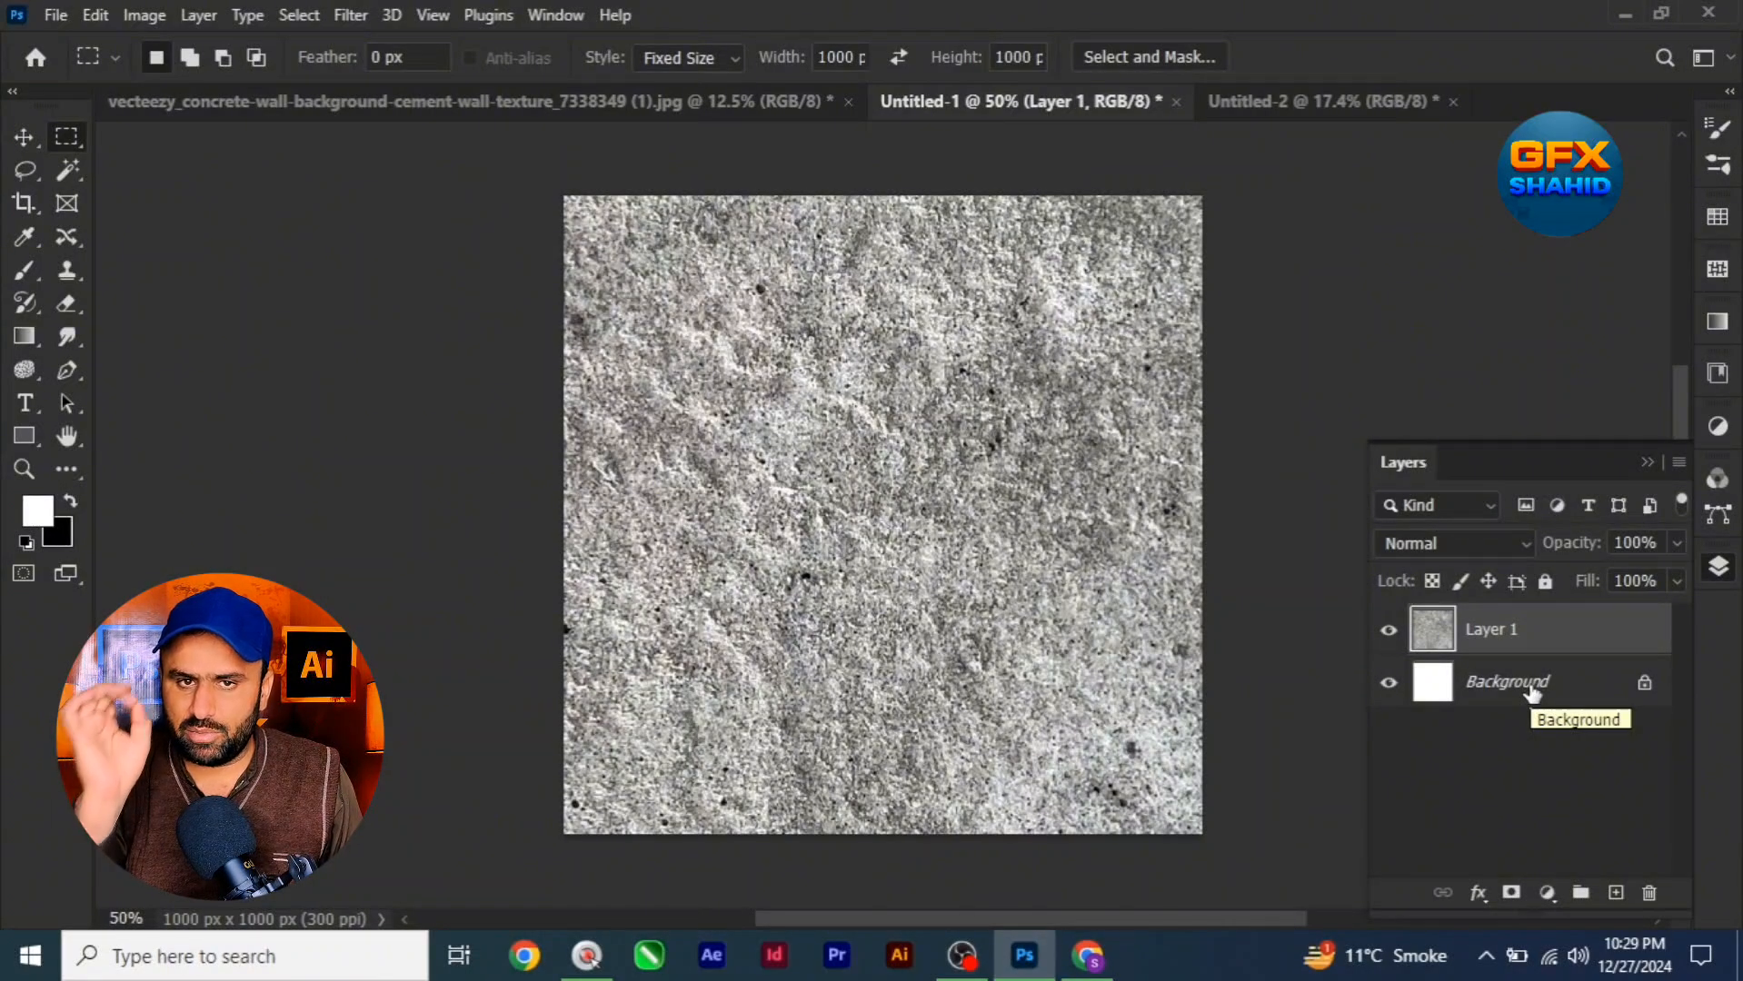
pyautogui.hotkey('ctrl', 'j')
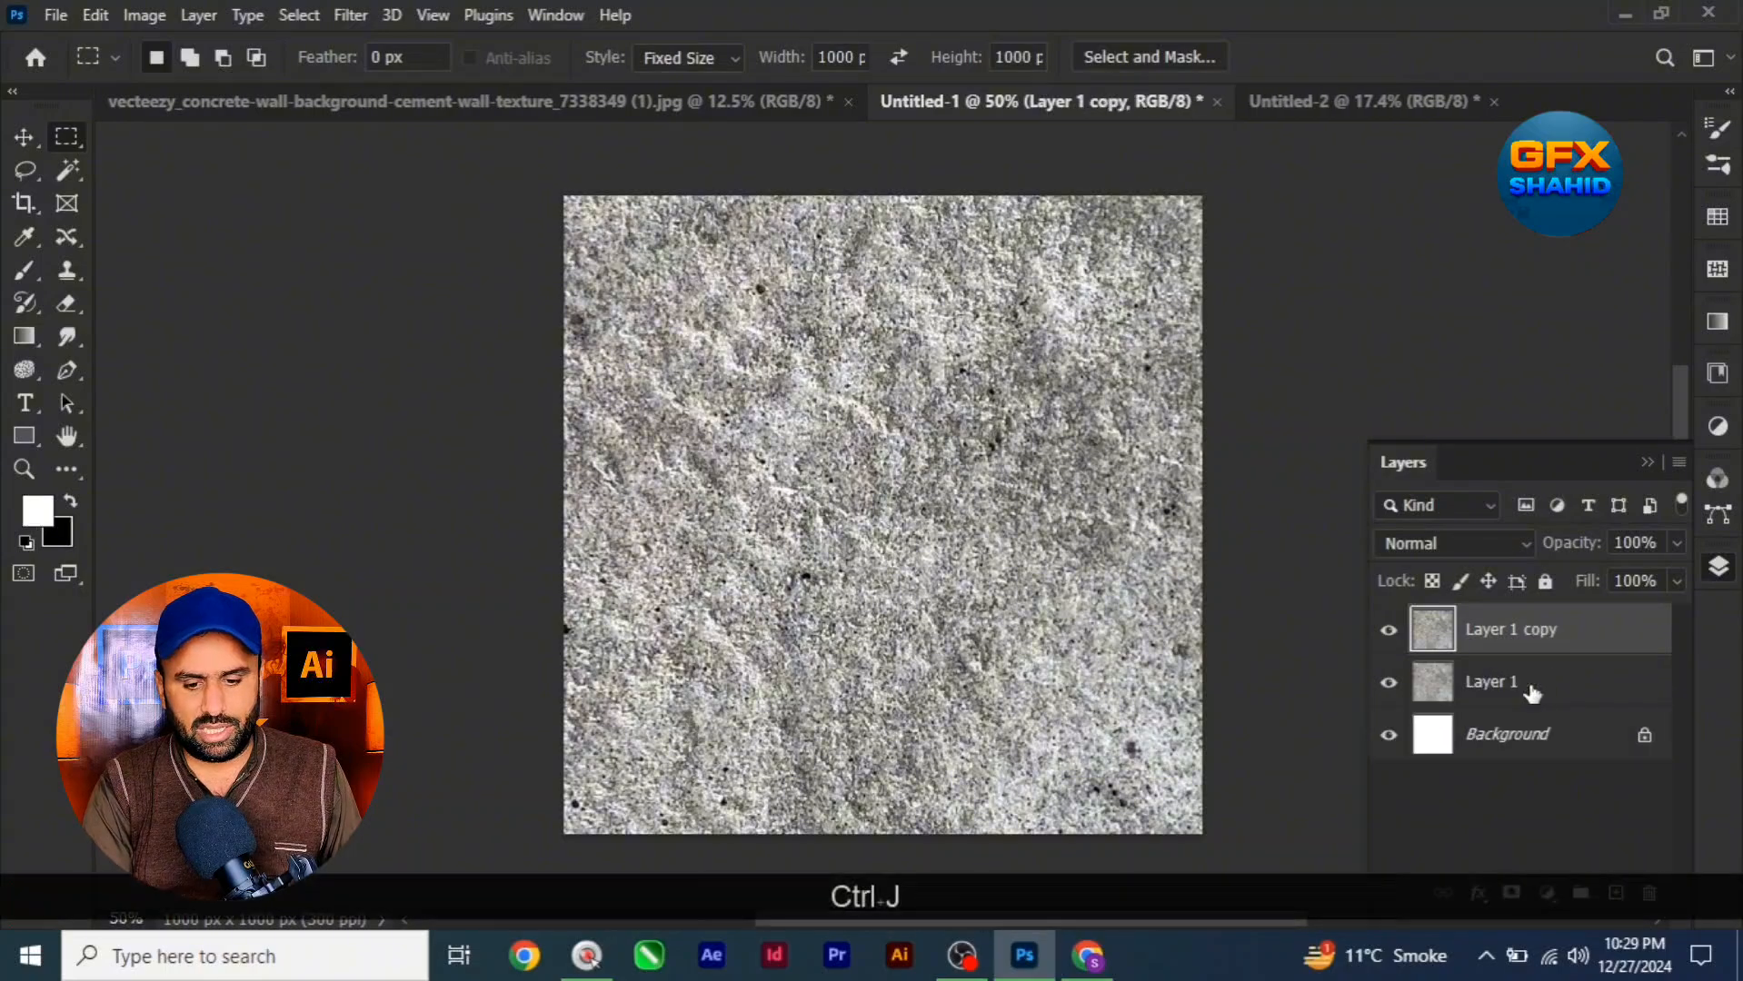
pyautogui.hotkey('ctrl', 'j')
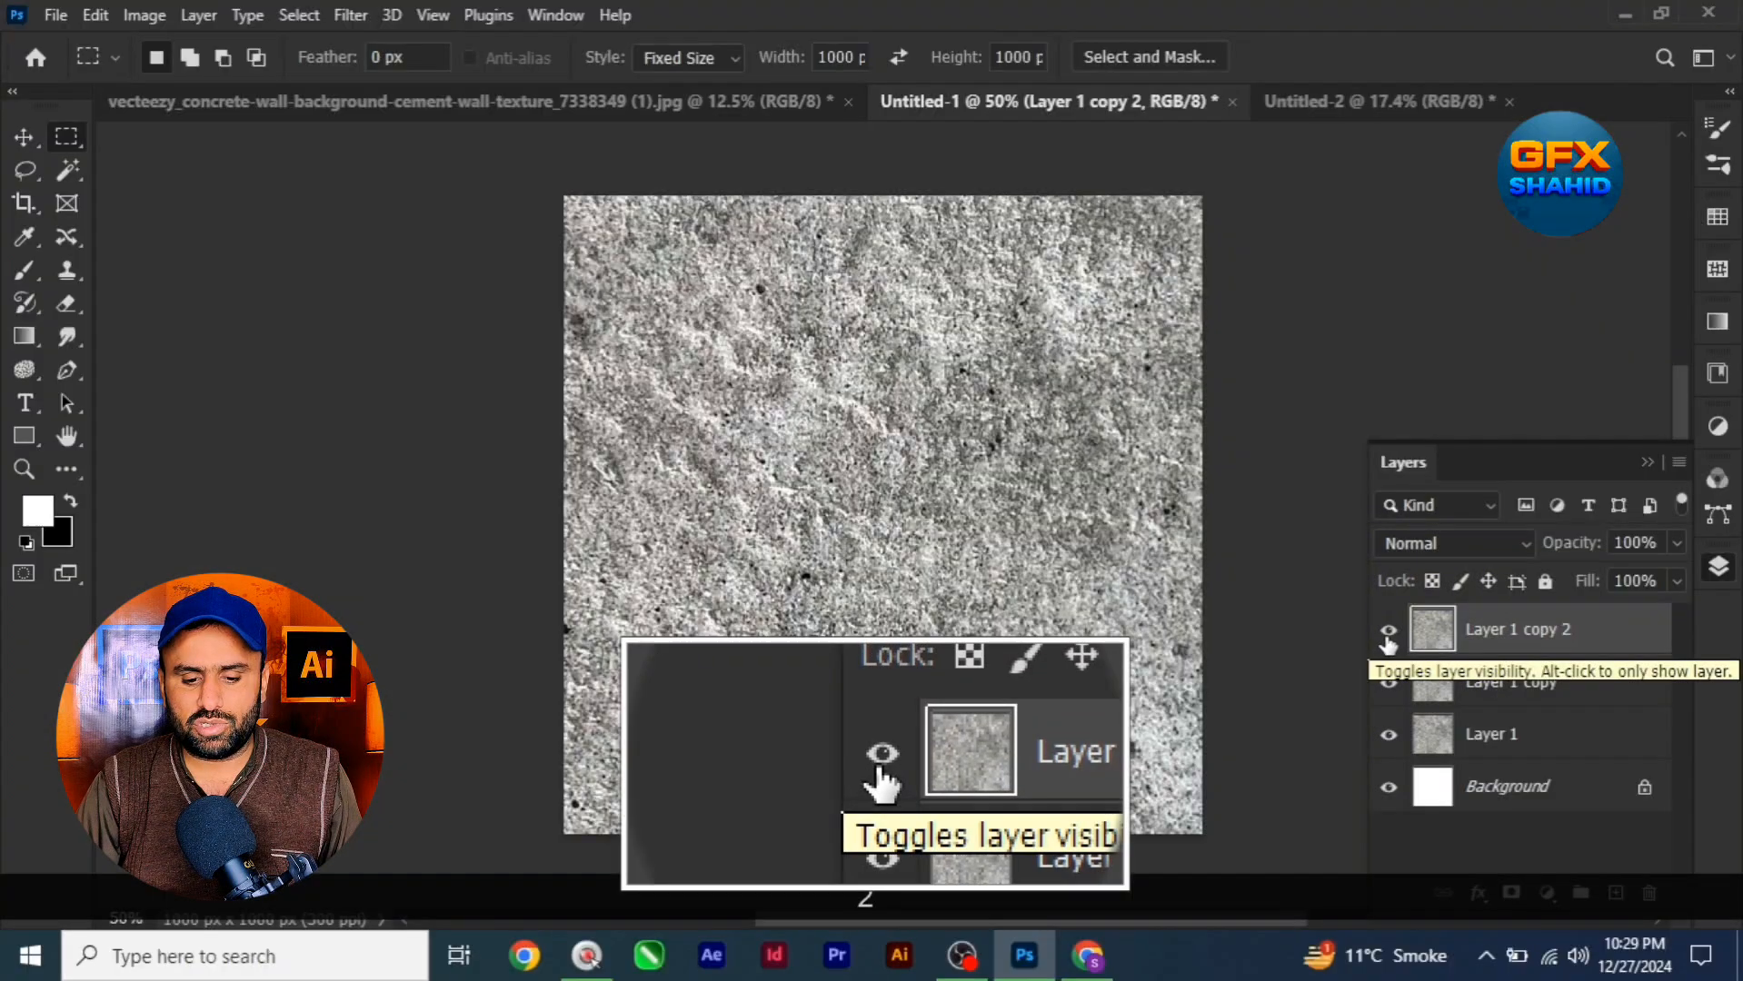
# Hide Layer 1 copy 2 and apply the Average blur filter to Layer 1 copy
pyautogui.click(1388, 632)
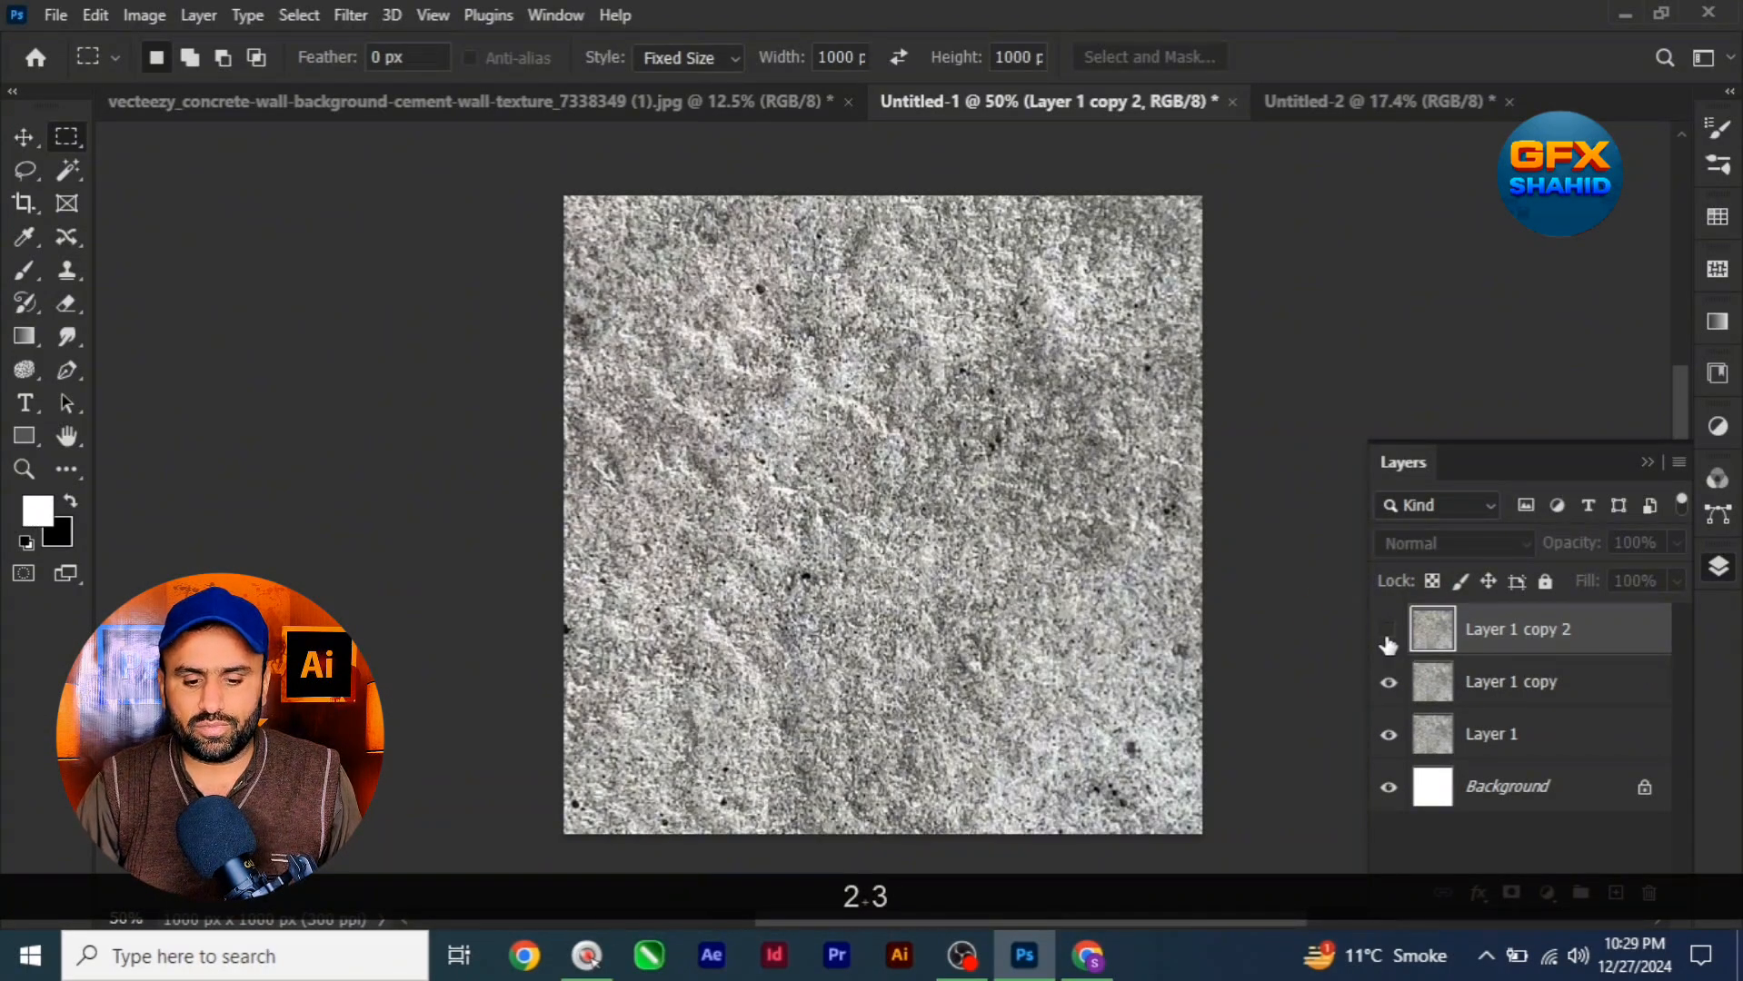
pyautogui.click(1487, 686)
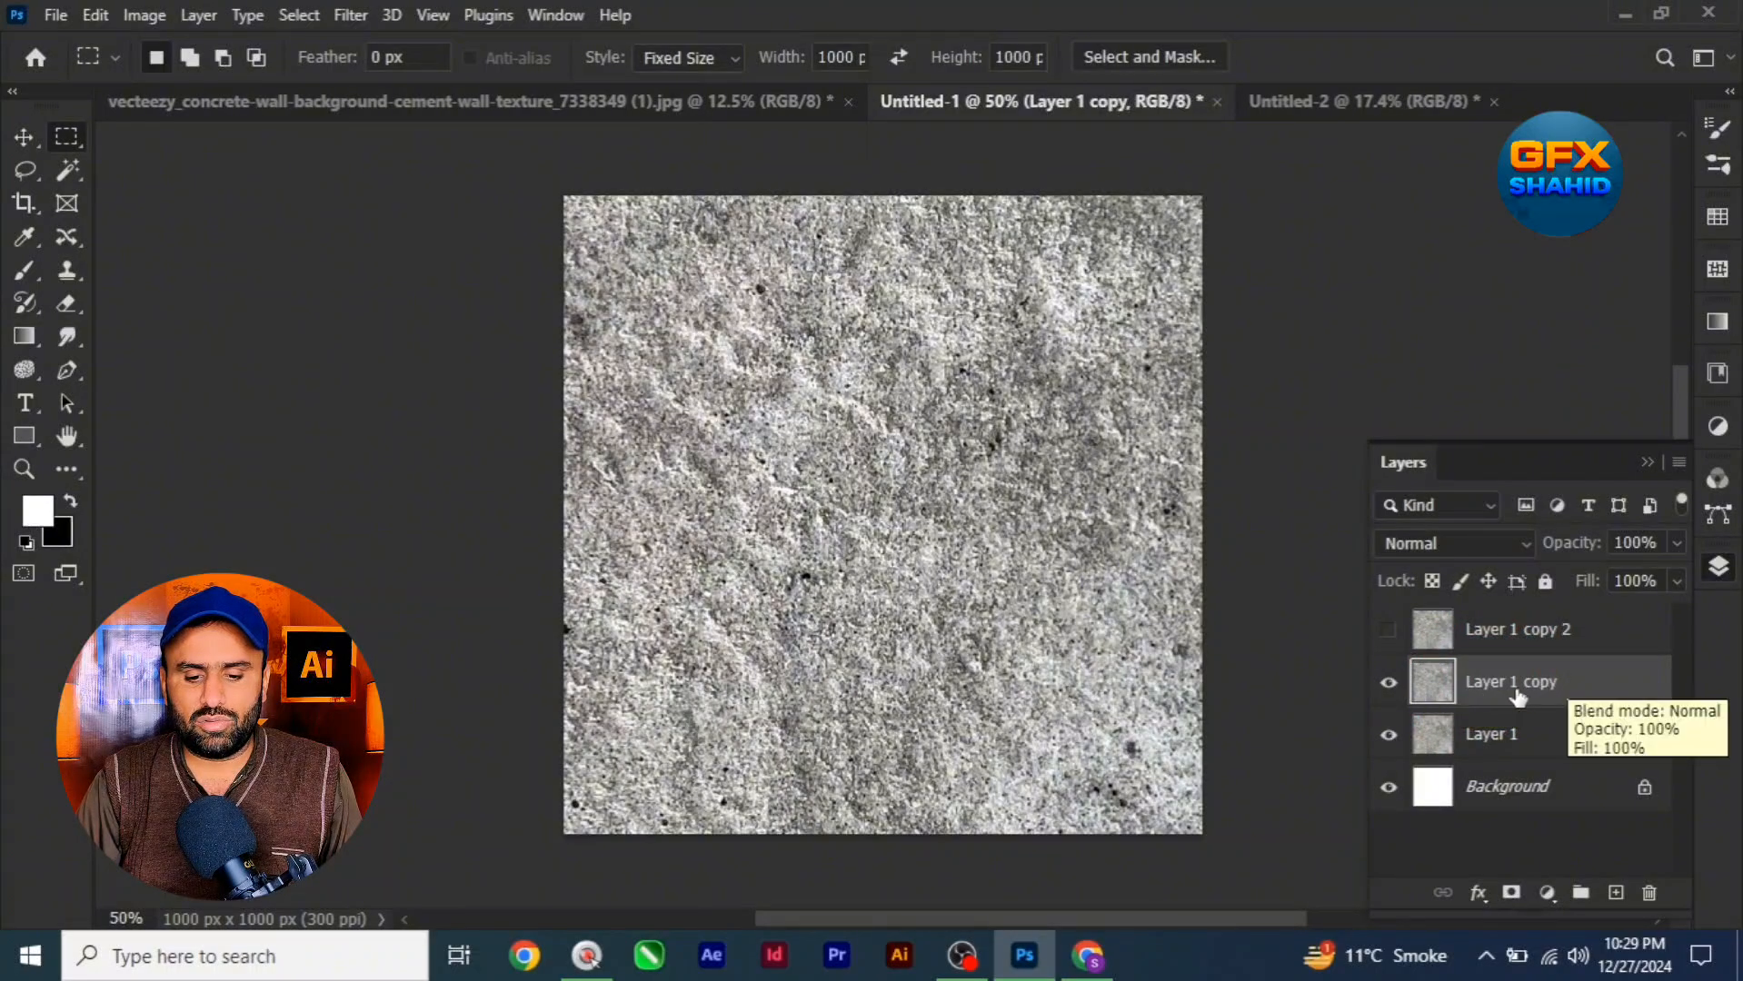
pyautogui.click(350, 16)
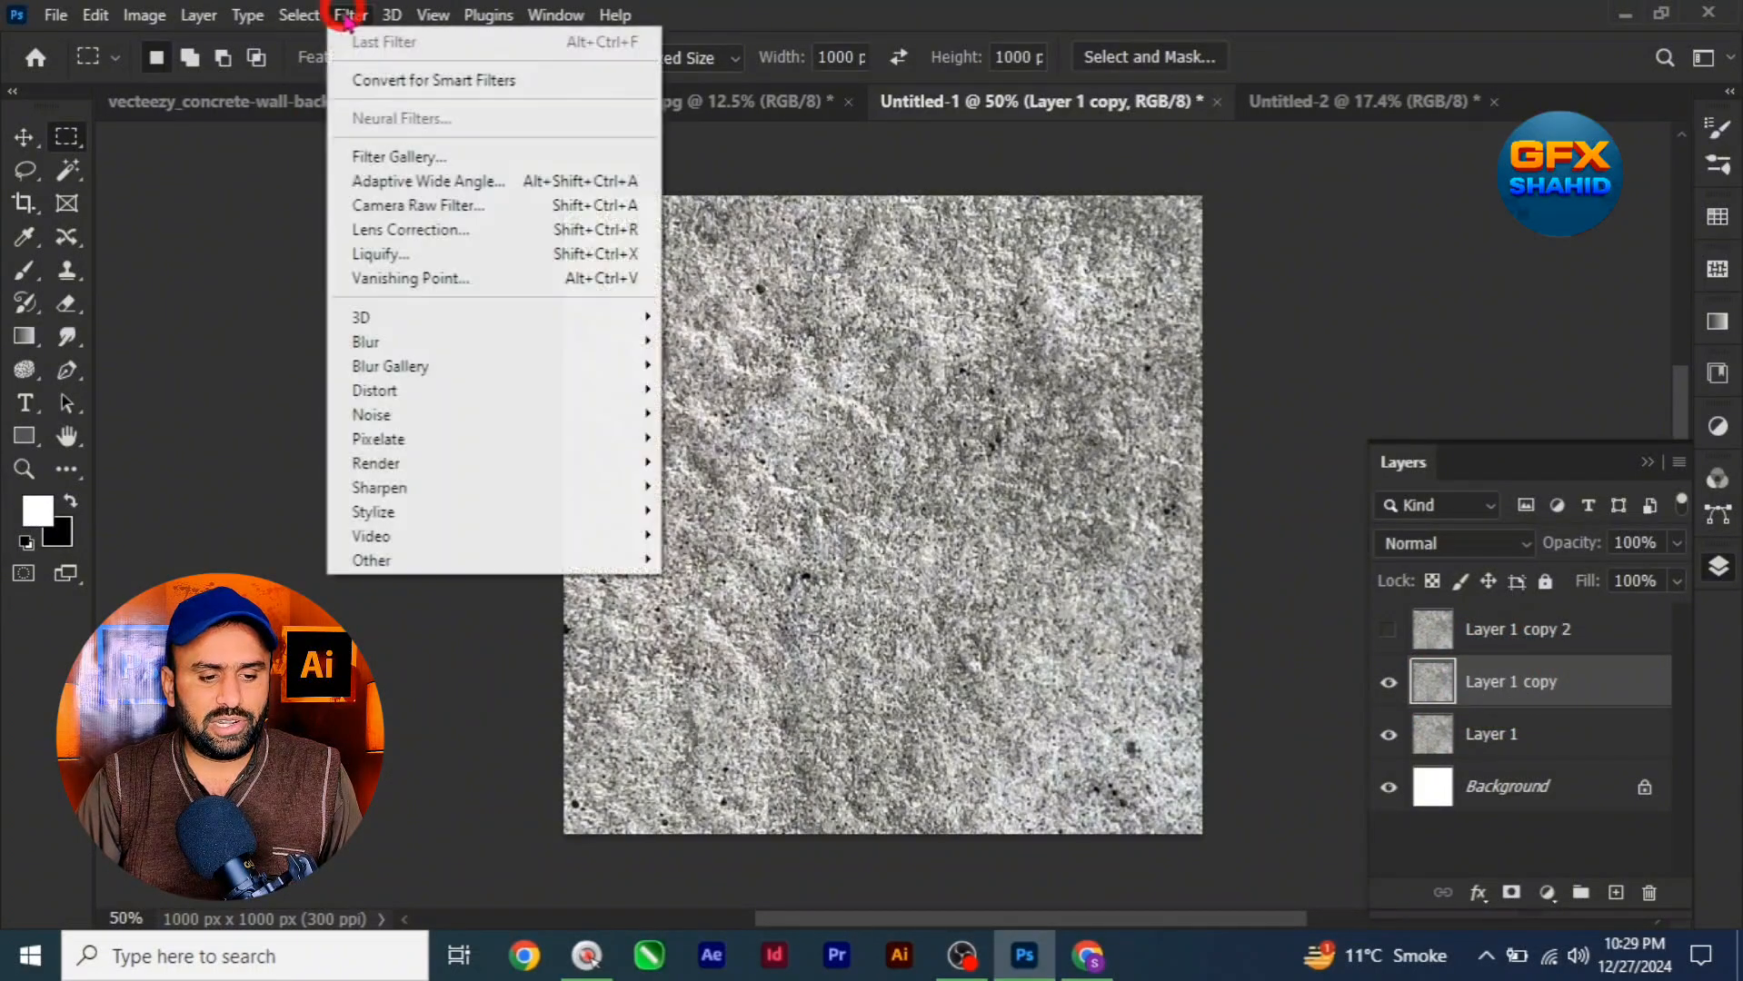
pyautogui.moveTo(386, 350)
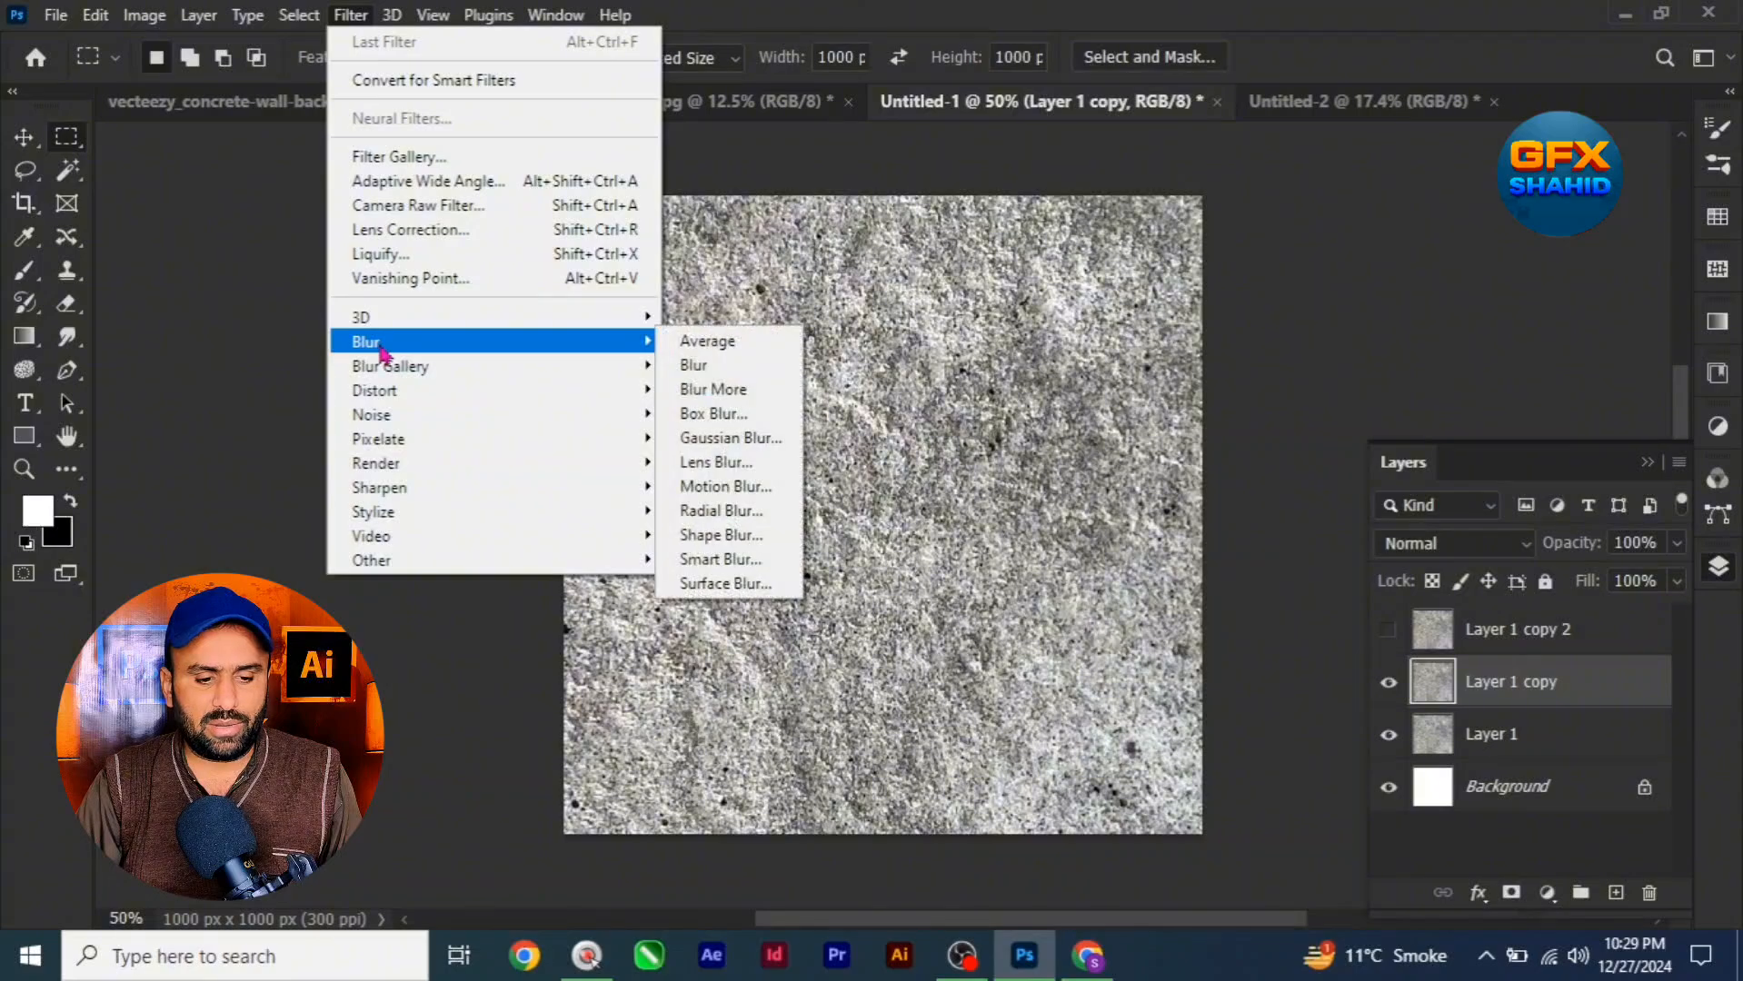
pyautogui.click(706, 350)
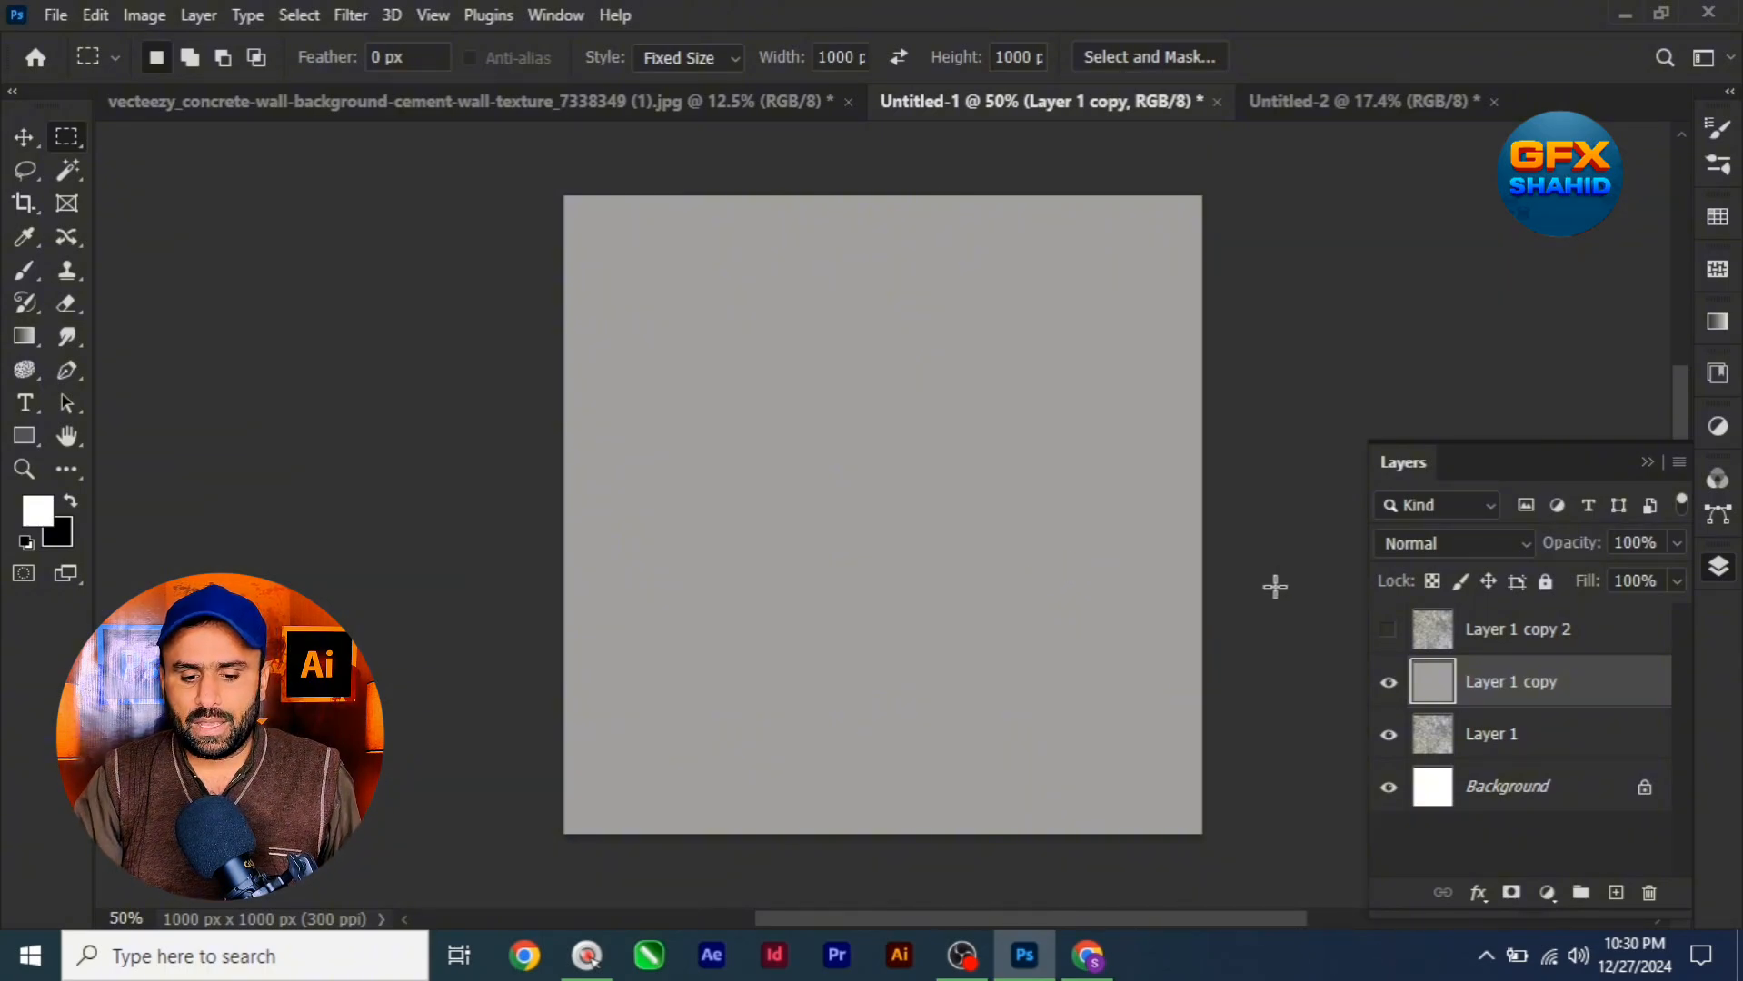
# Make Layer 1 copy 2 visible again
pyautogui.click(1387, 630)
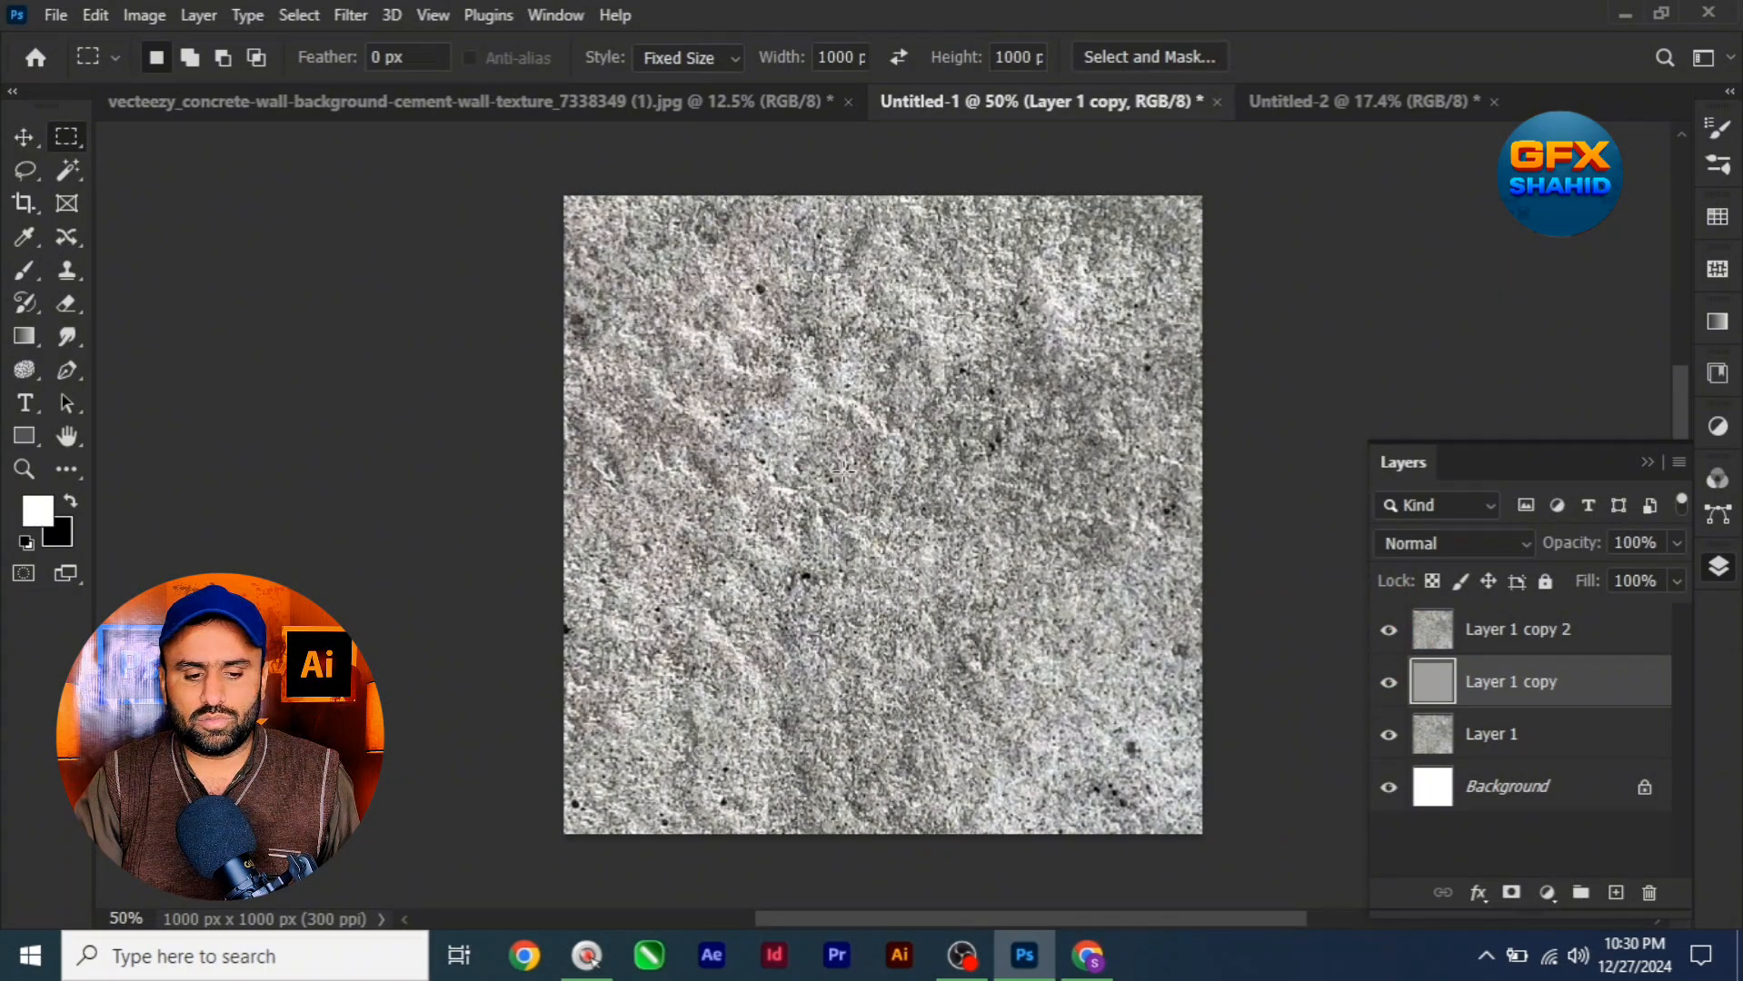
# Try the Soft Light and Hard Light blend modes on Layer 1 copy, and return it to Normal
pyautogui.click(1443, 548)
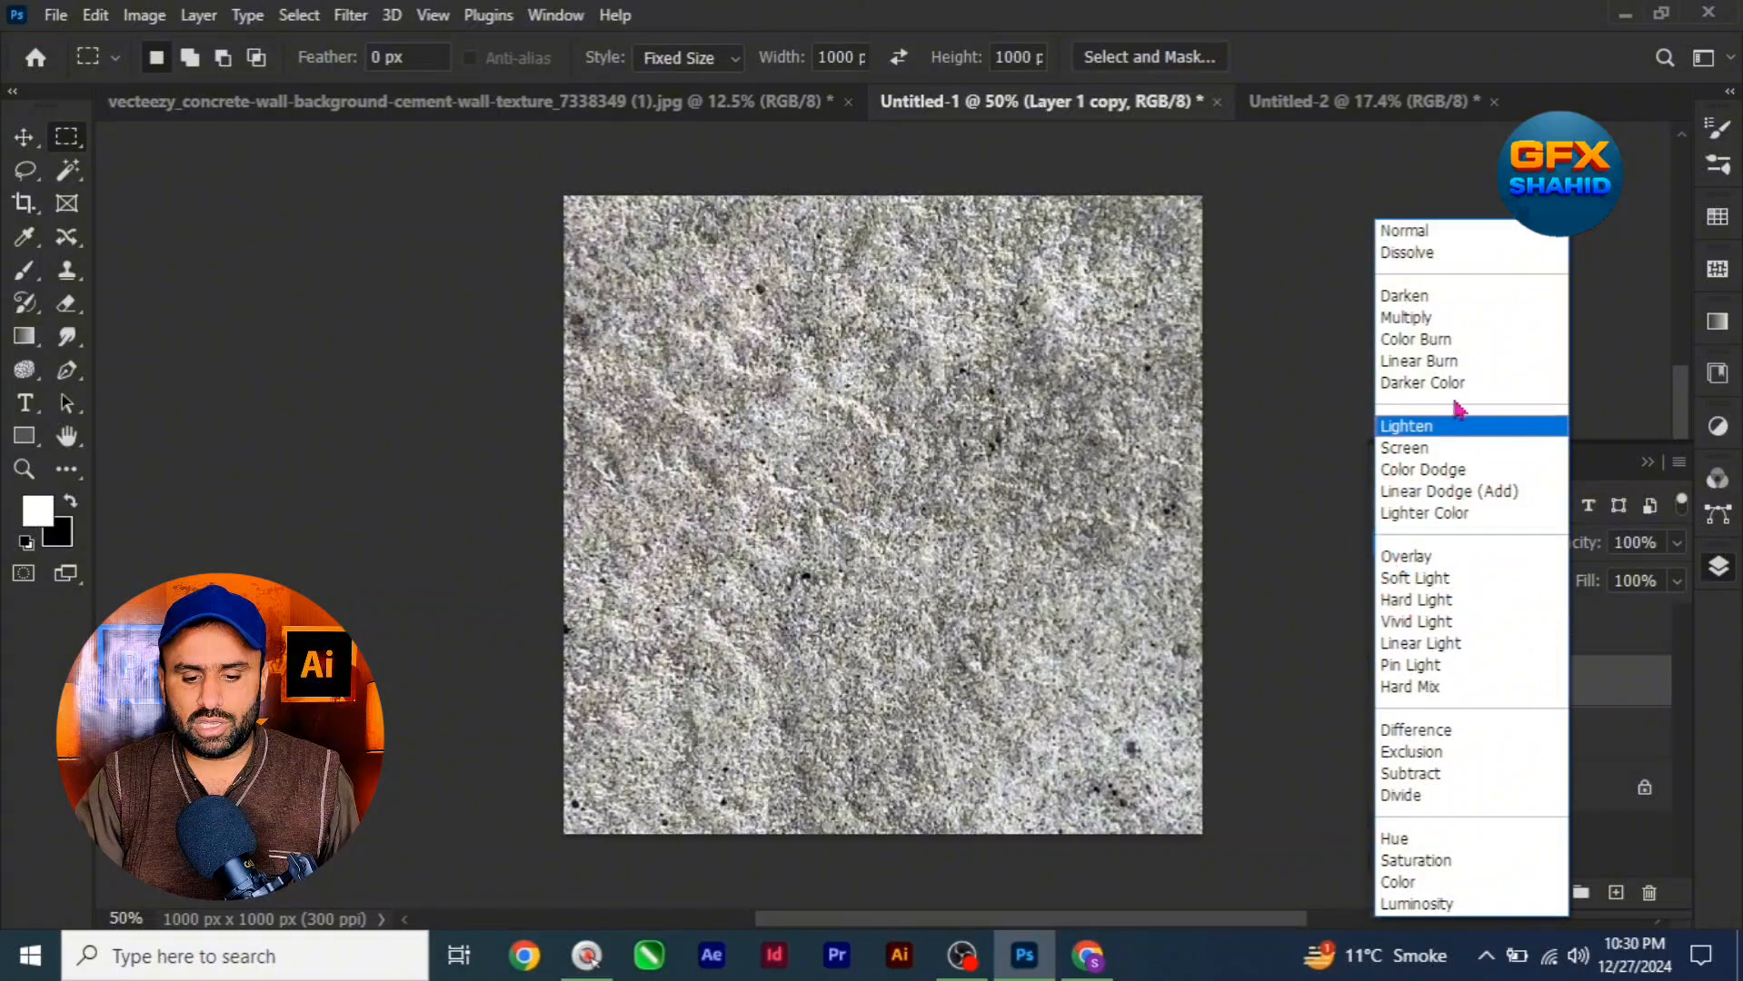
pyautogui.click(1436, 583)
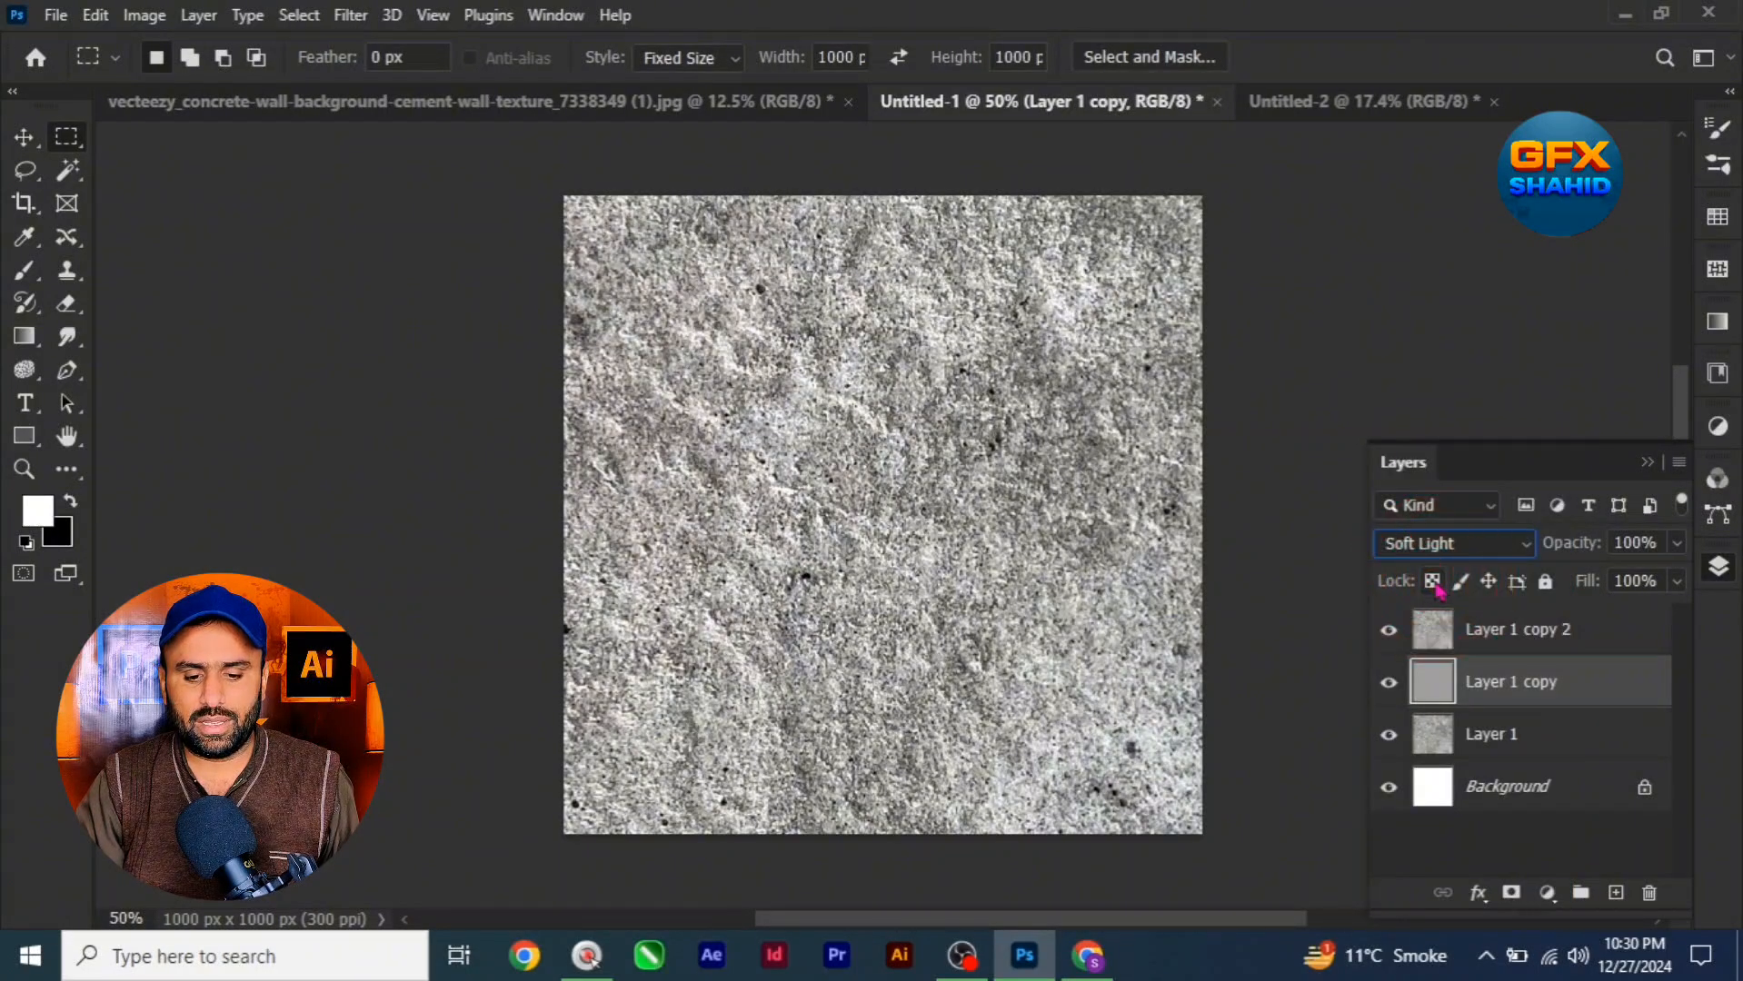
pyautogui.click(1440, 548)
pyautogui.click(1429, 604)
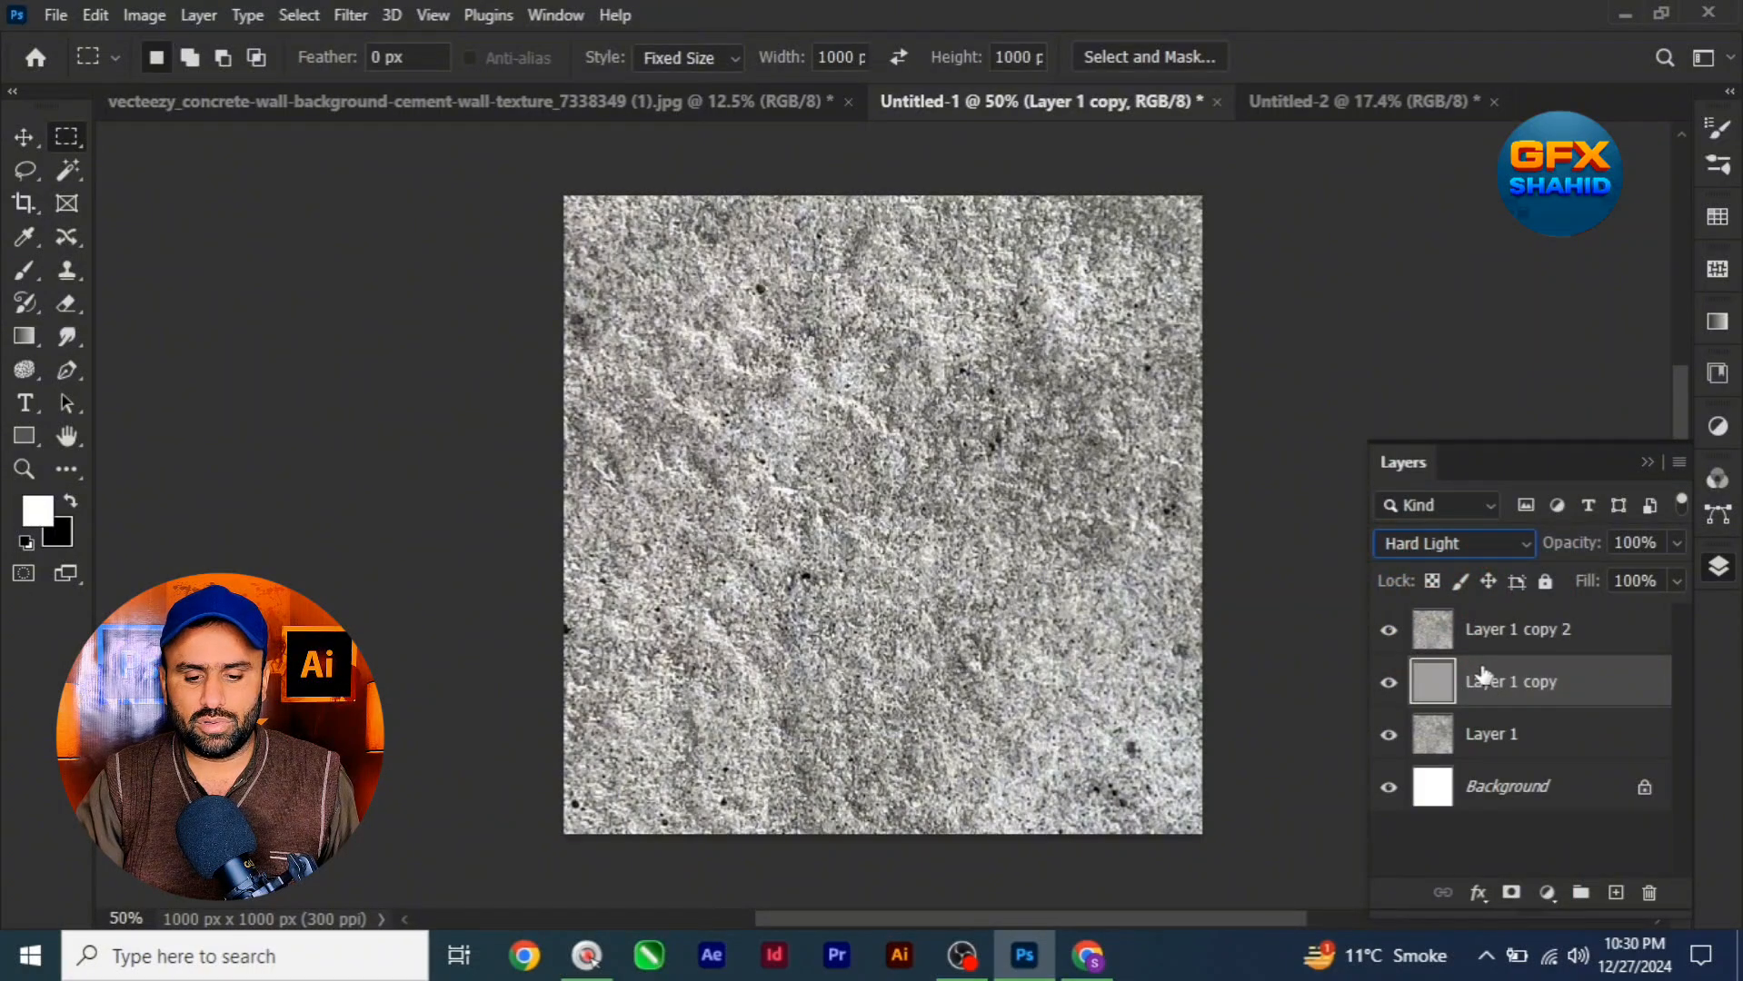
pyautogui.click(1481, 636)
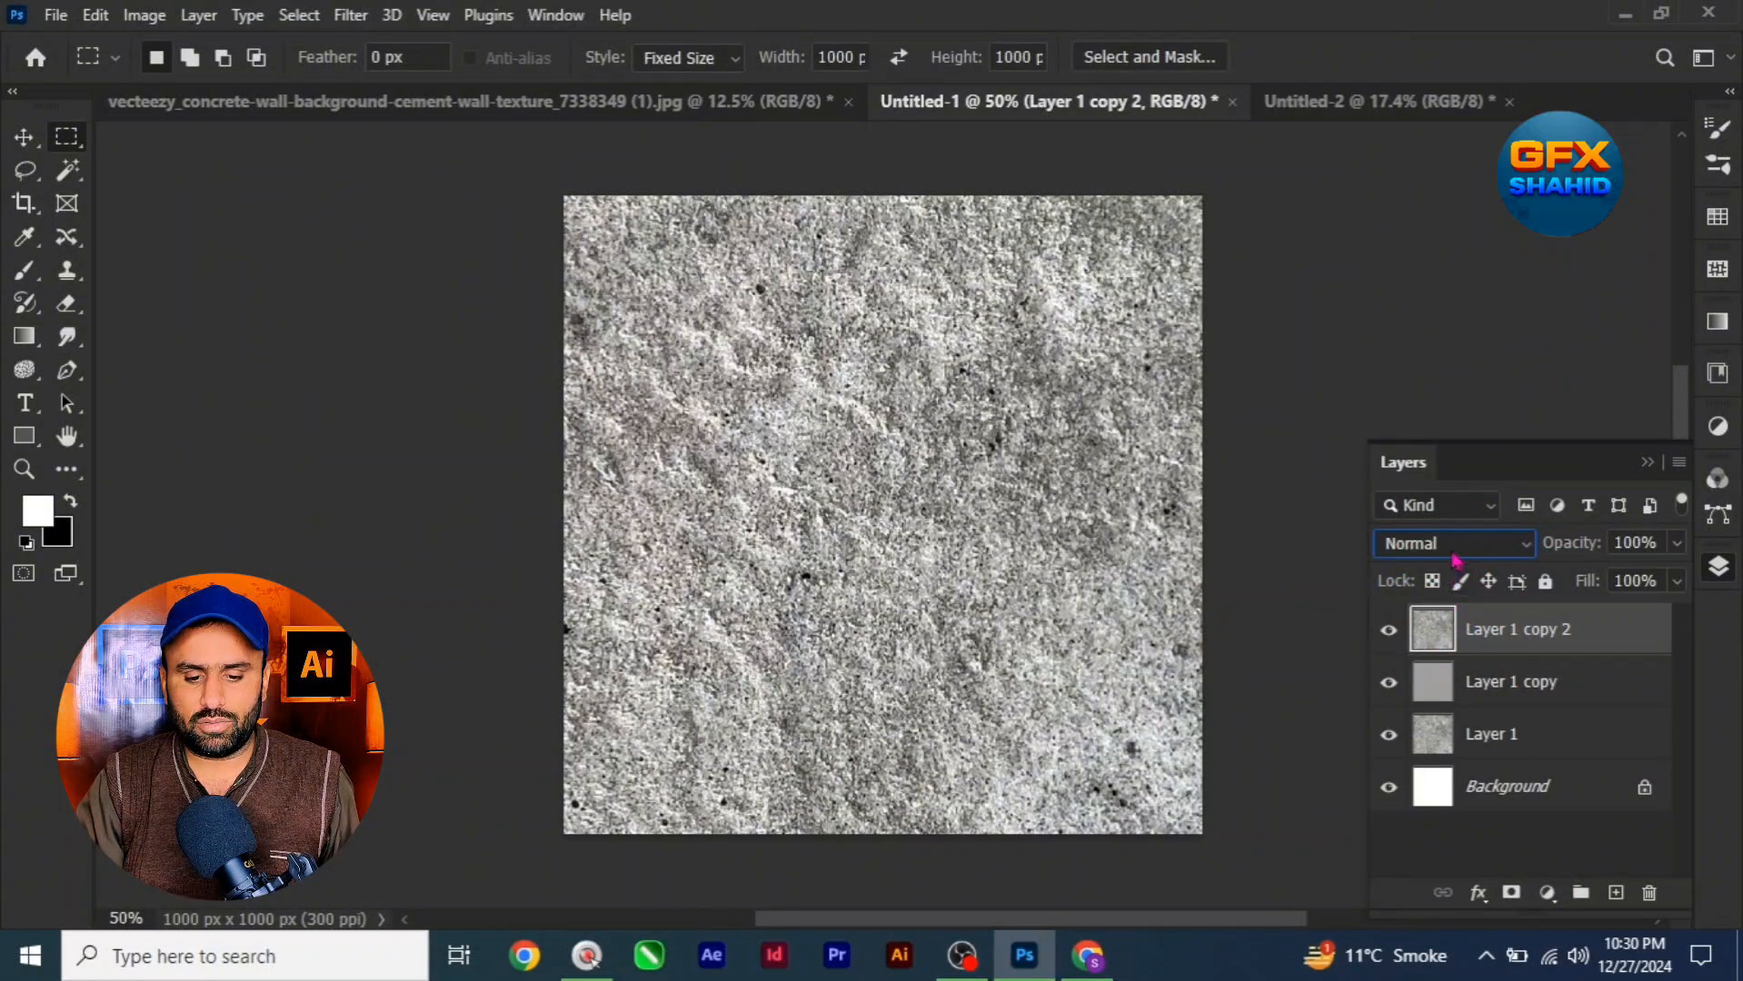
pyautogui.click(1485, 682)
pyautogui.click(1460, 545)
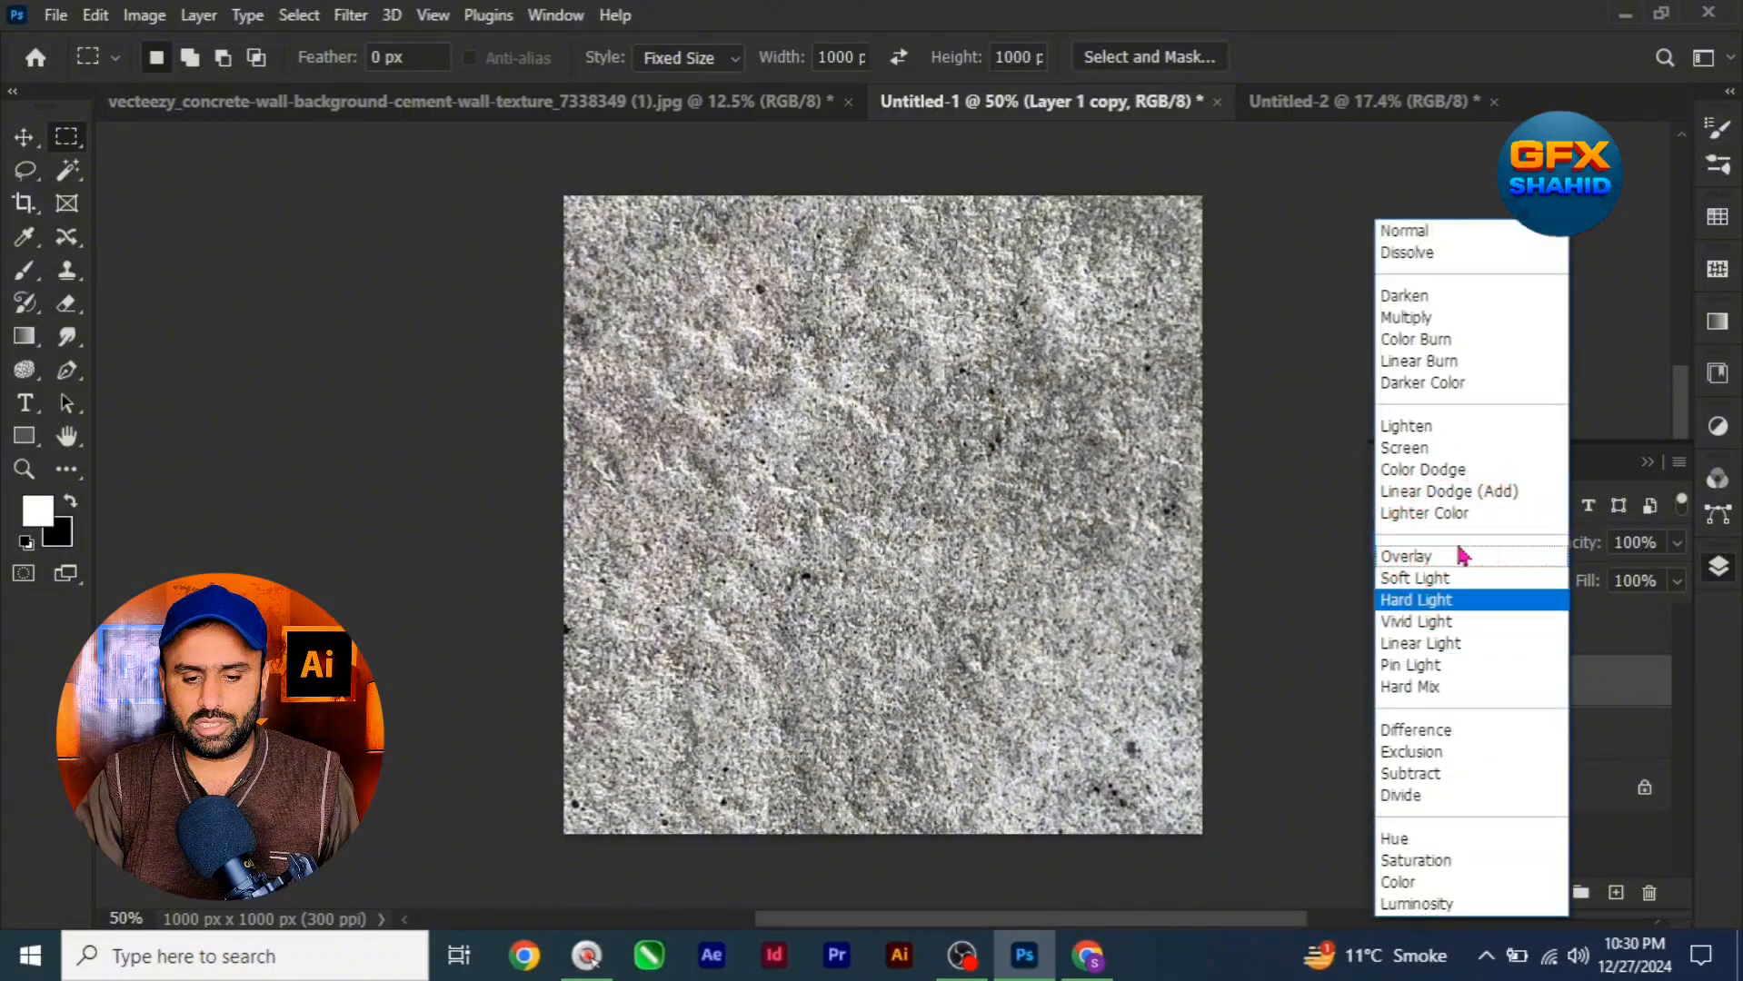
pyautogui.click(1429, 232)
# Set the blend mode of Layer 1 copy 2 to Hard Light
pyautogui.click(1472, 625)
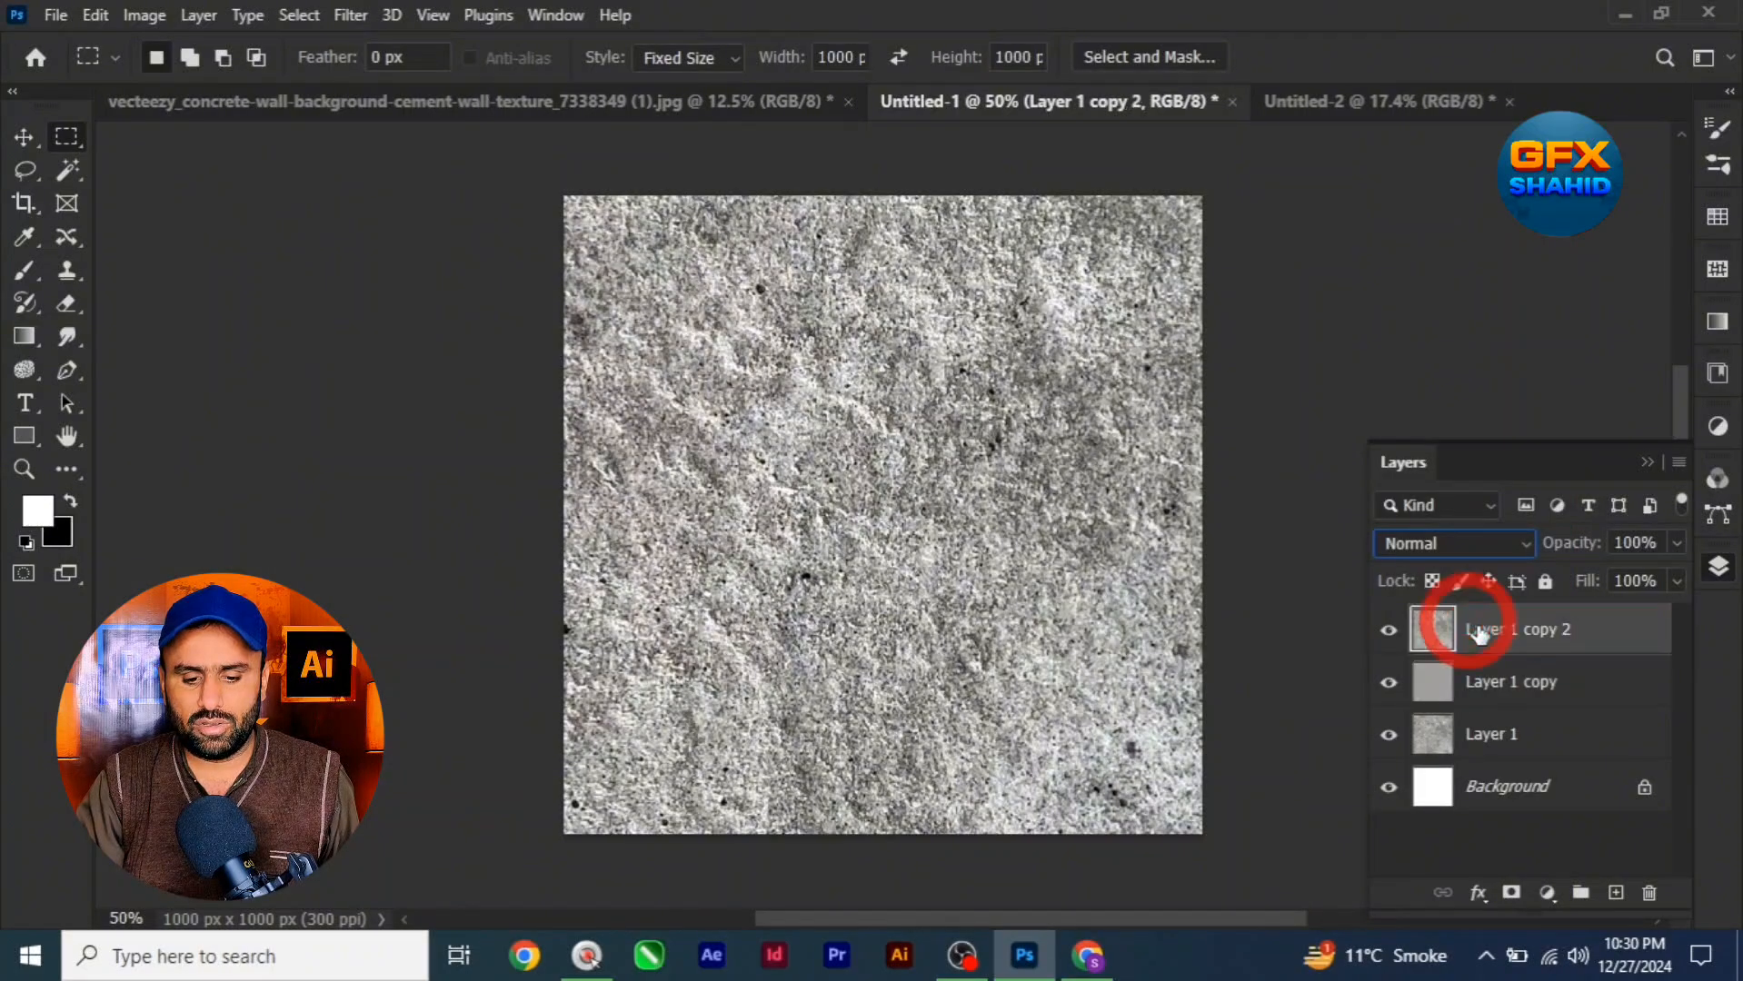
pyautogui.click(1474, 551)
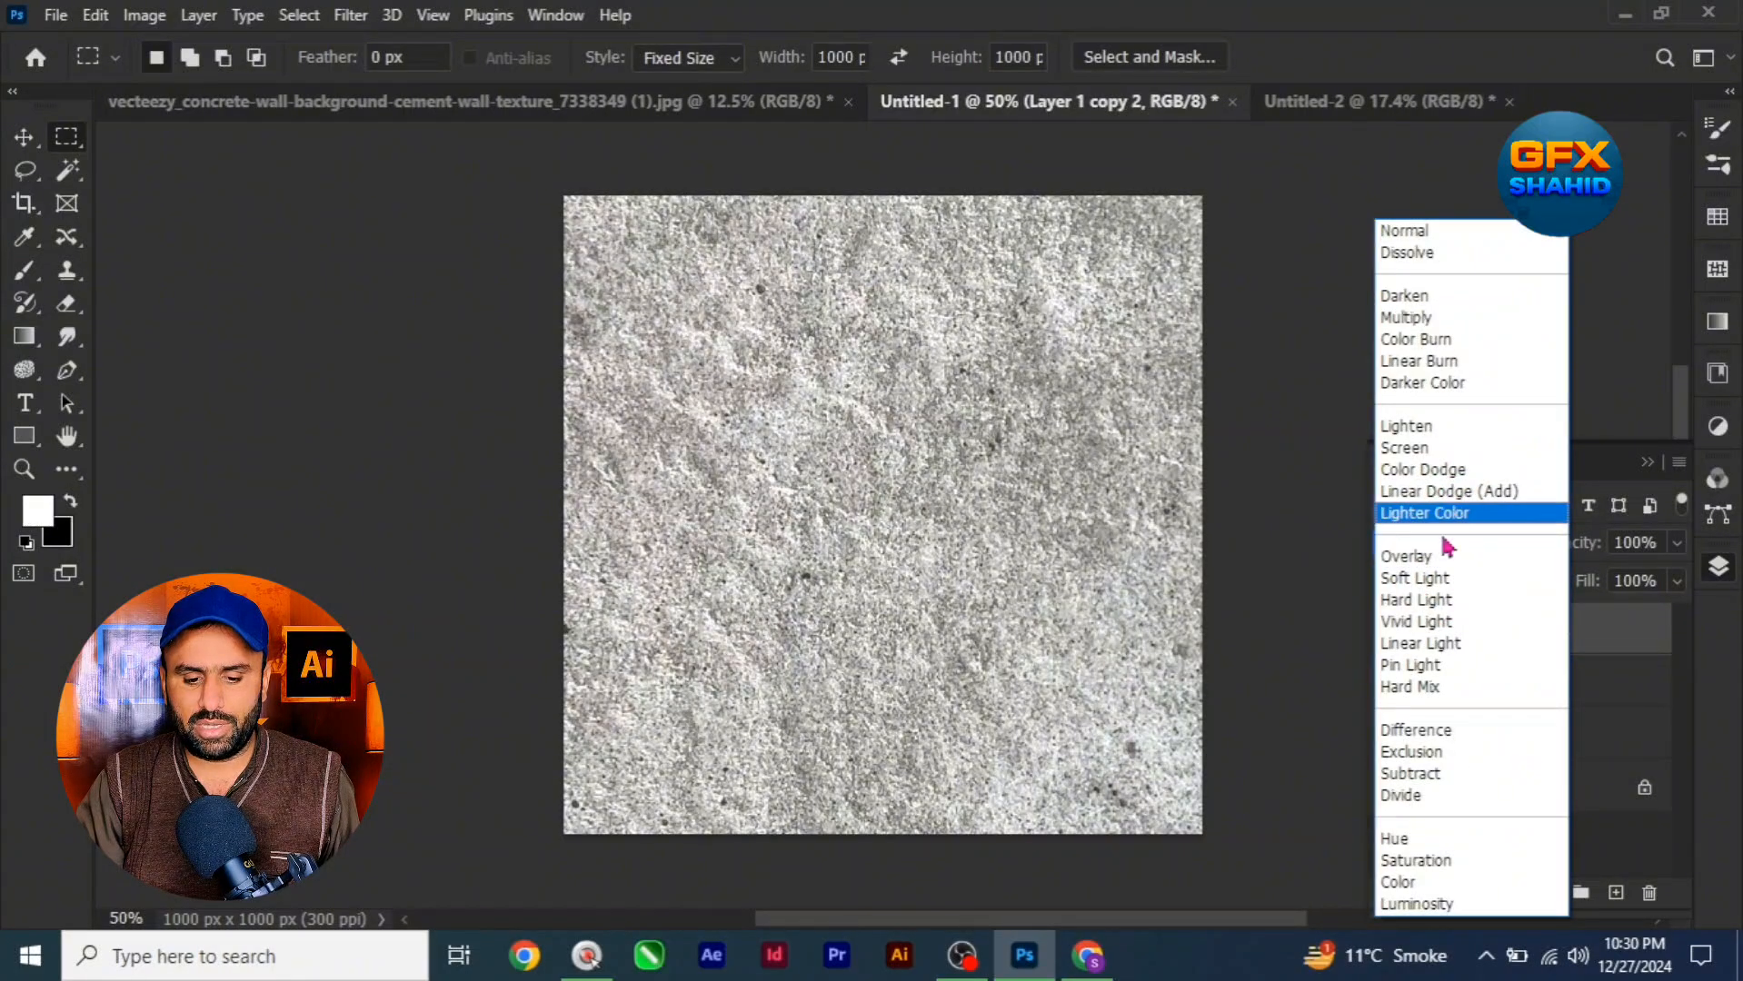
pyautogui.click(1432, 602)
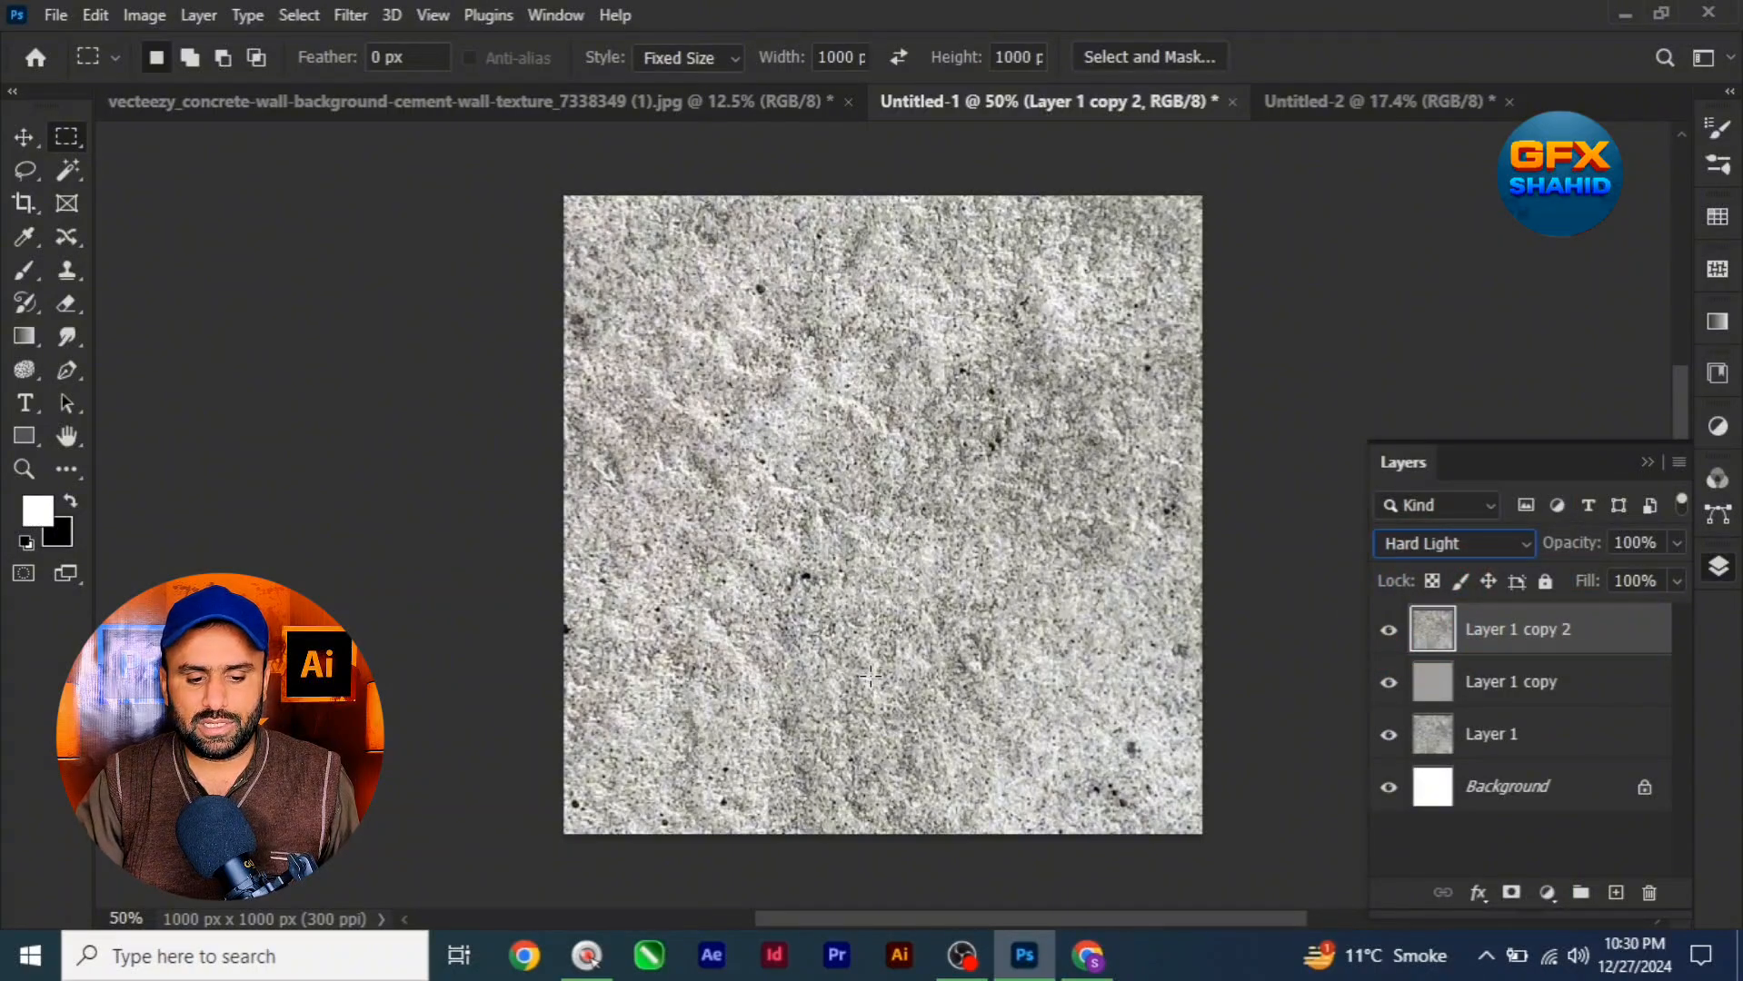
pyautogui.hotkey('shift', 'z')
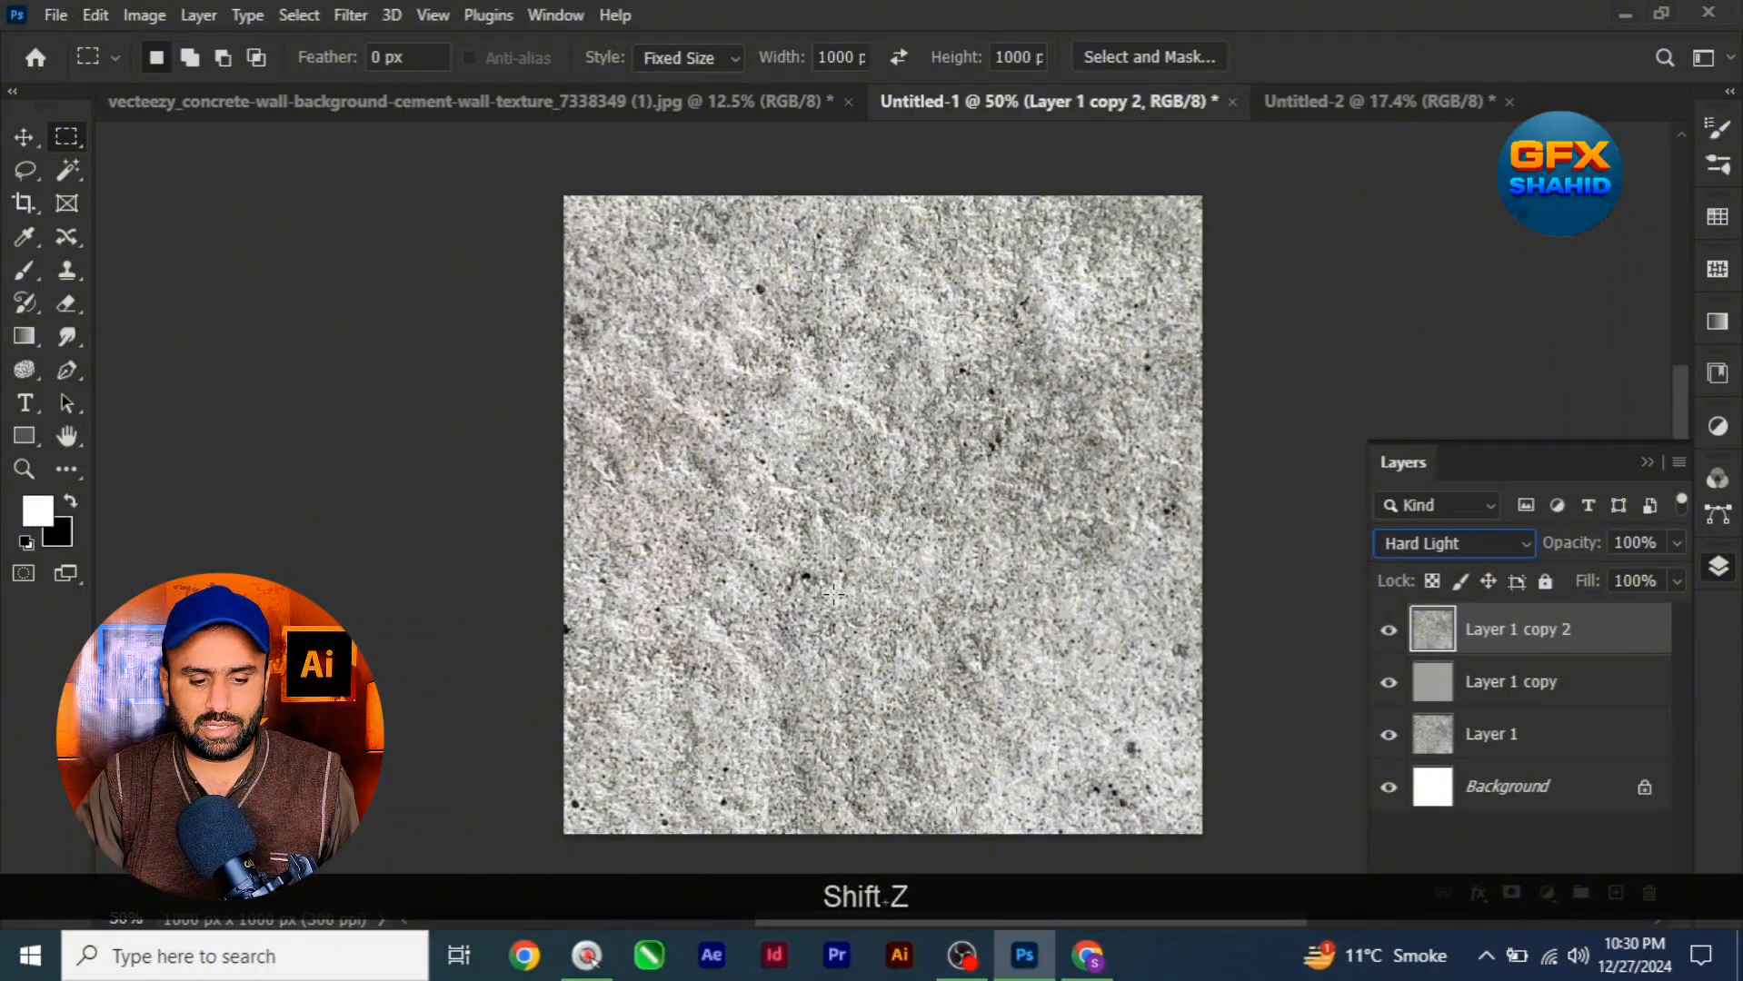
pyautogui.press('z')
pyautogui.click(923, 613)
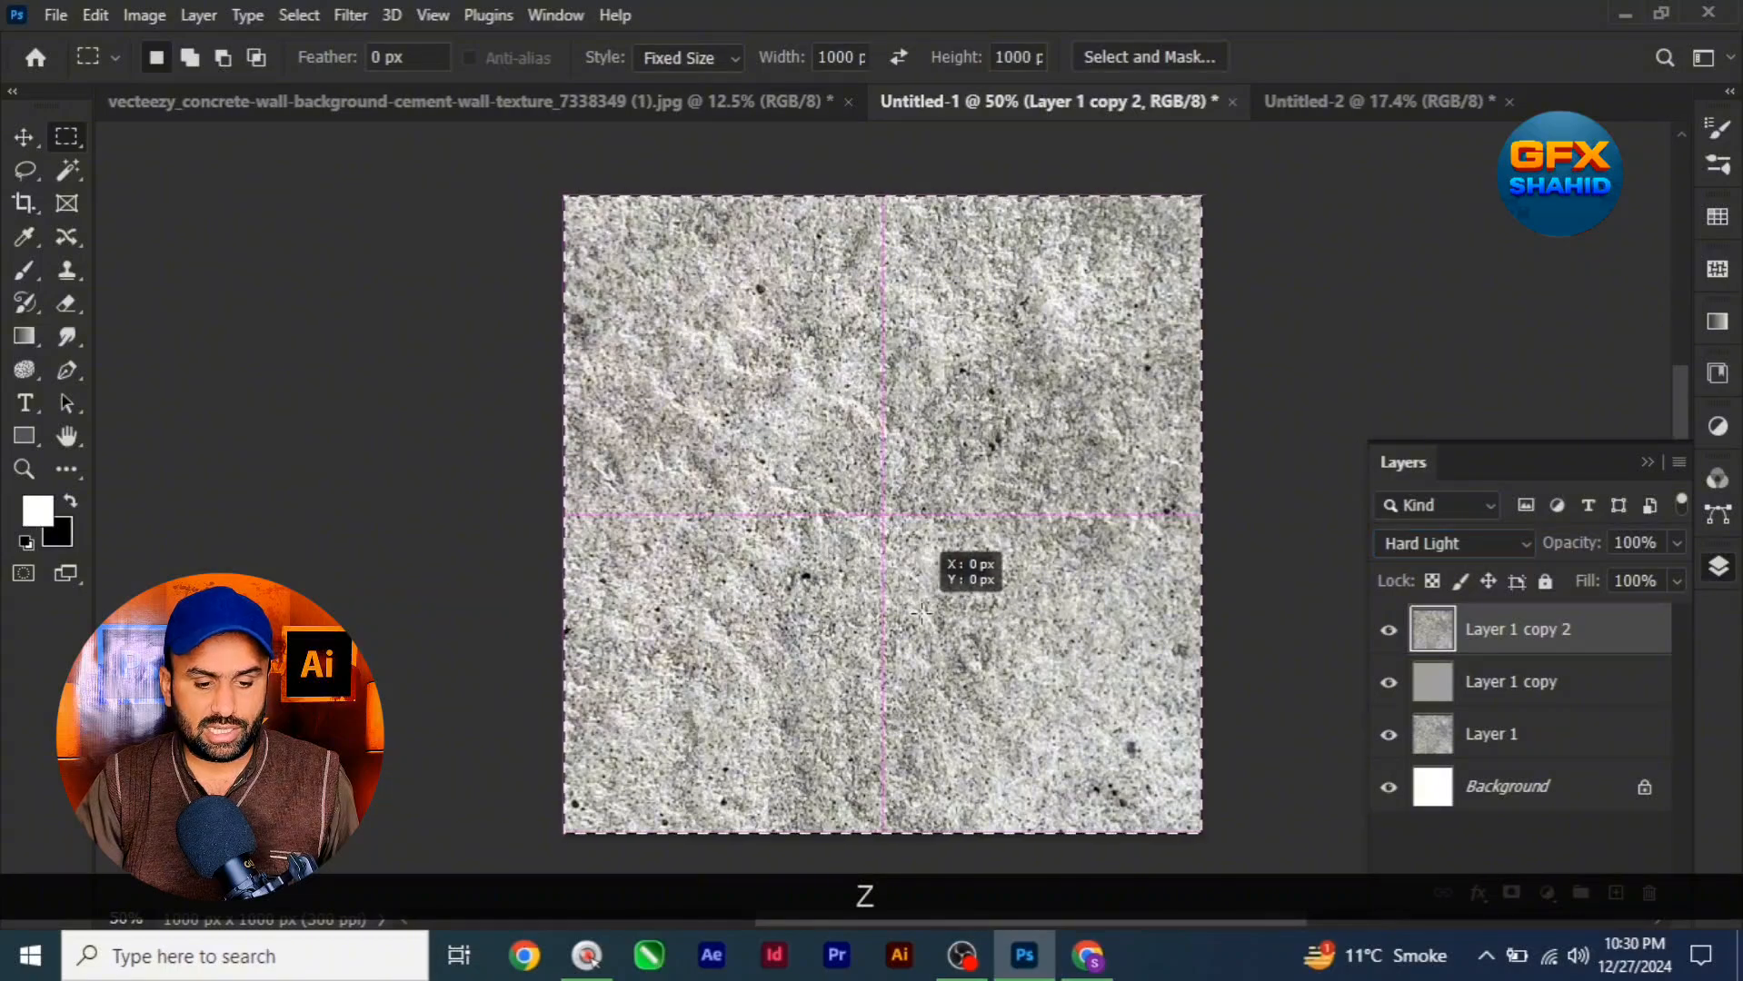
pyautogui.press('z')
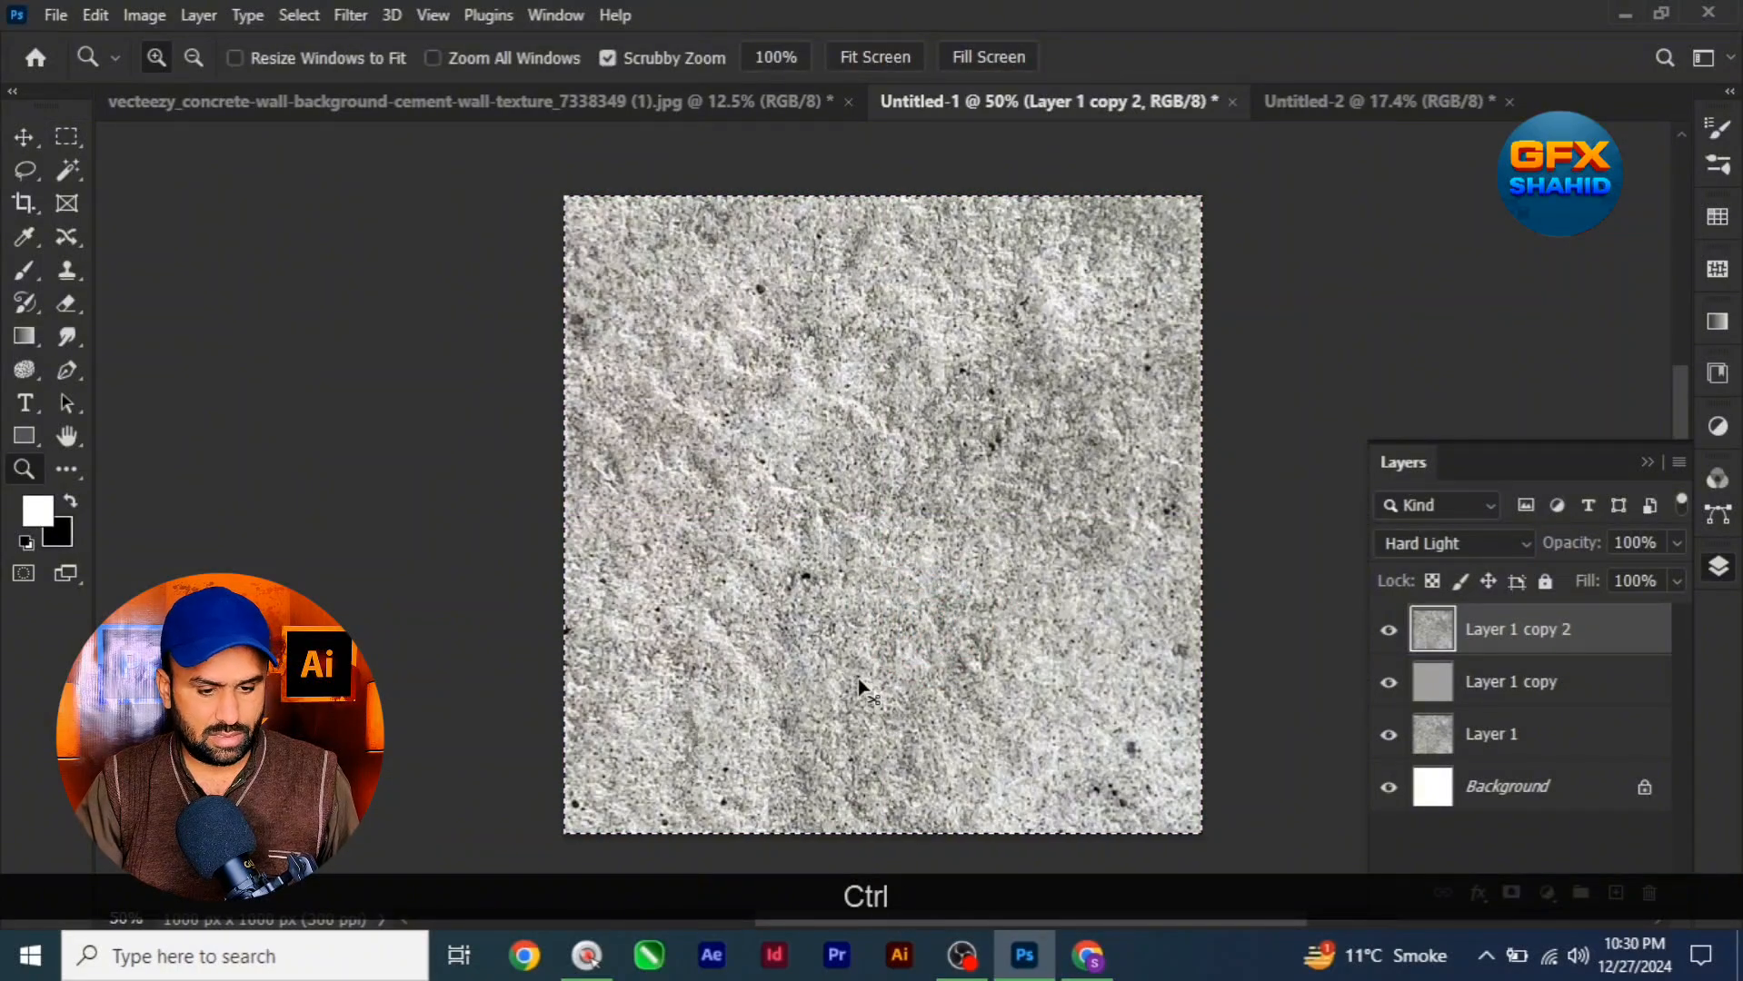
pyautogui.hotkey('ctrl', 'd')
pyautogui.press('z')
pyautogui.moveTo(868, 550); pyautogui.dragTo(870, 454)
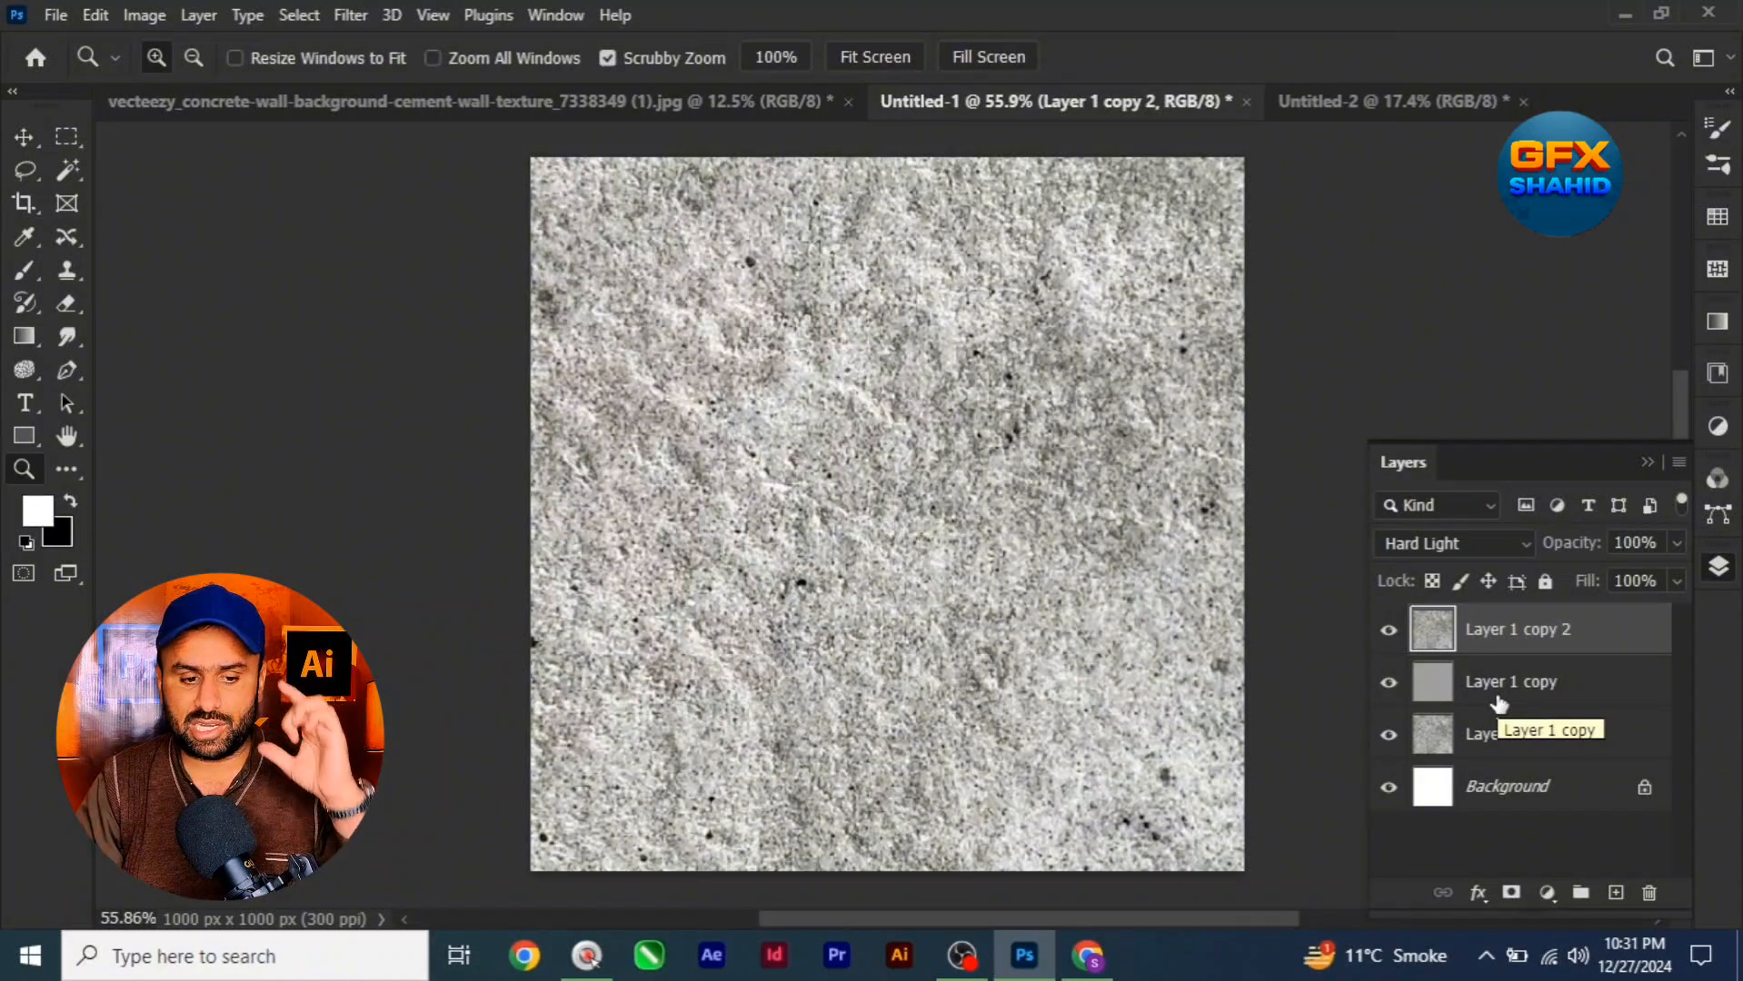
# Start the High Pass filter on Layer 1 copy 2 and preview radii of 1000 and 0.1 pixels
pyautogui.click(352, 16)
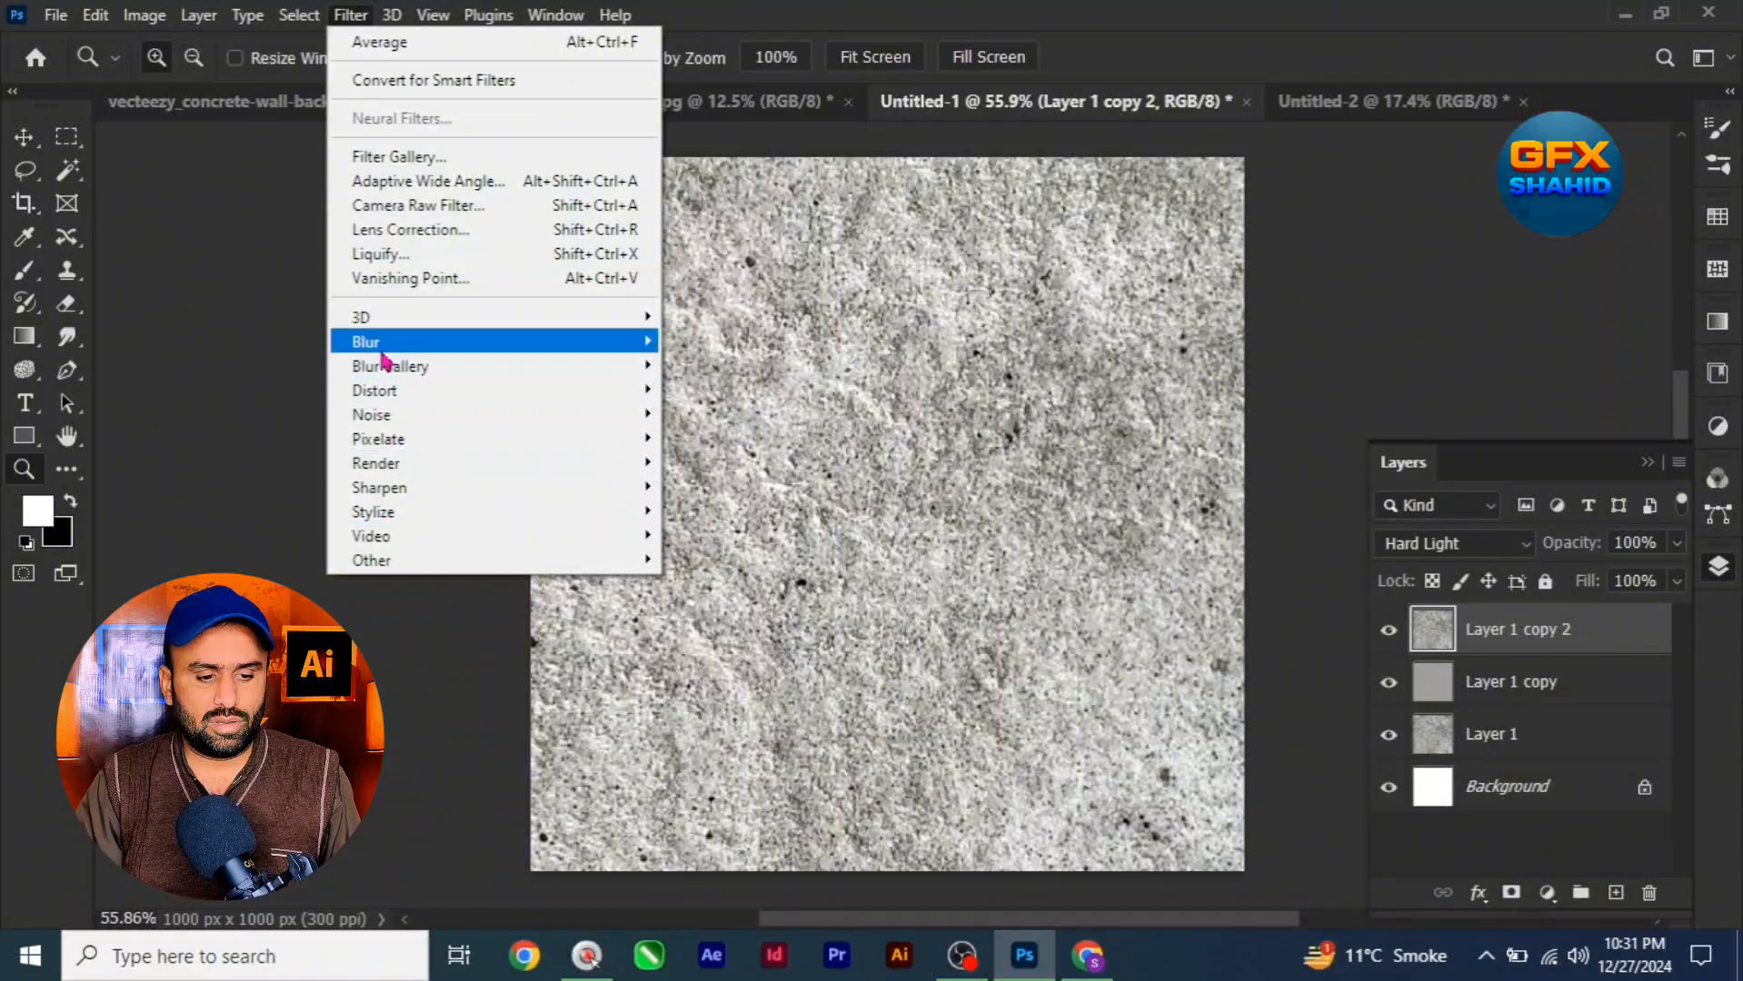
pyautogui.moveTo(389, 347)
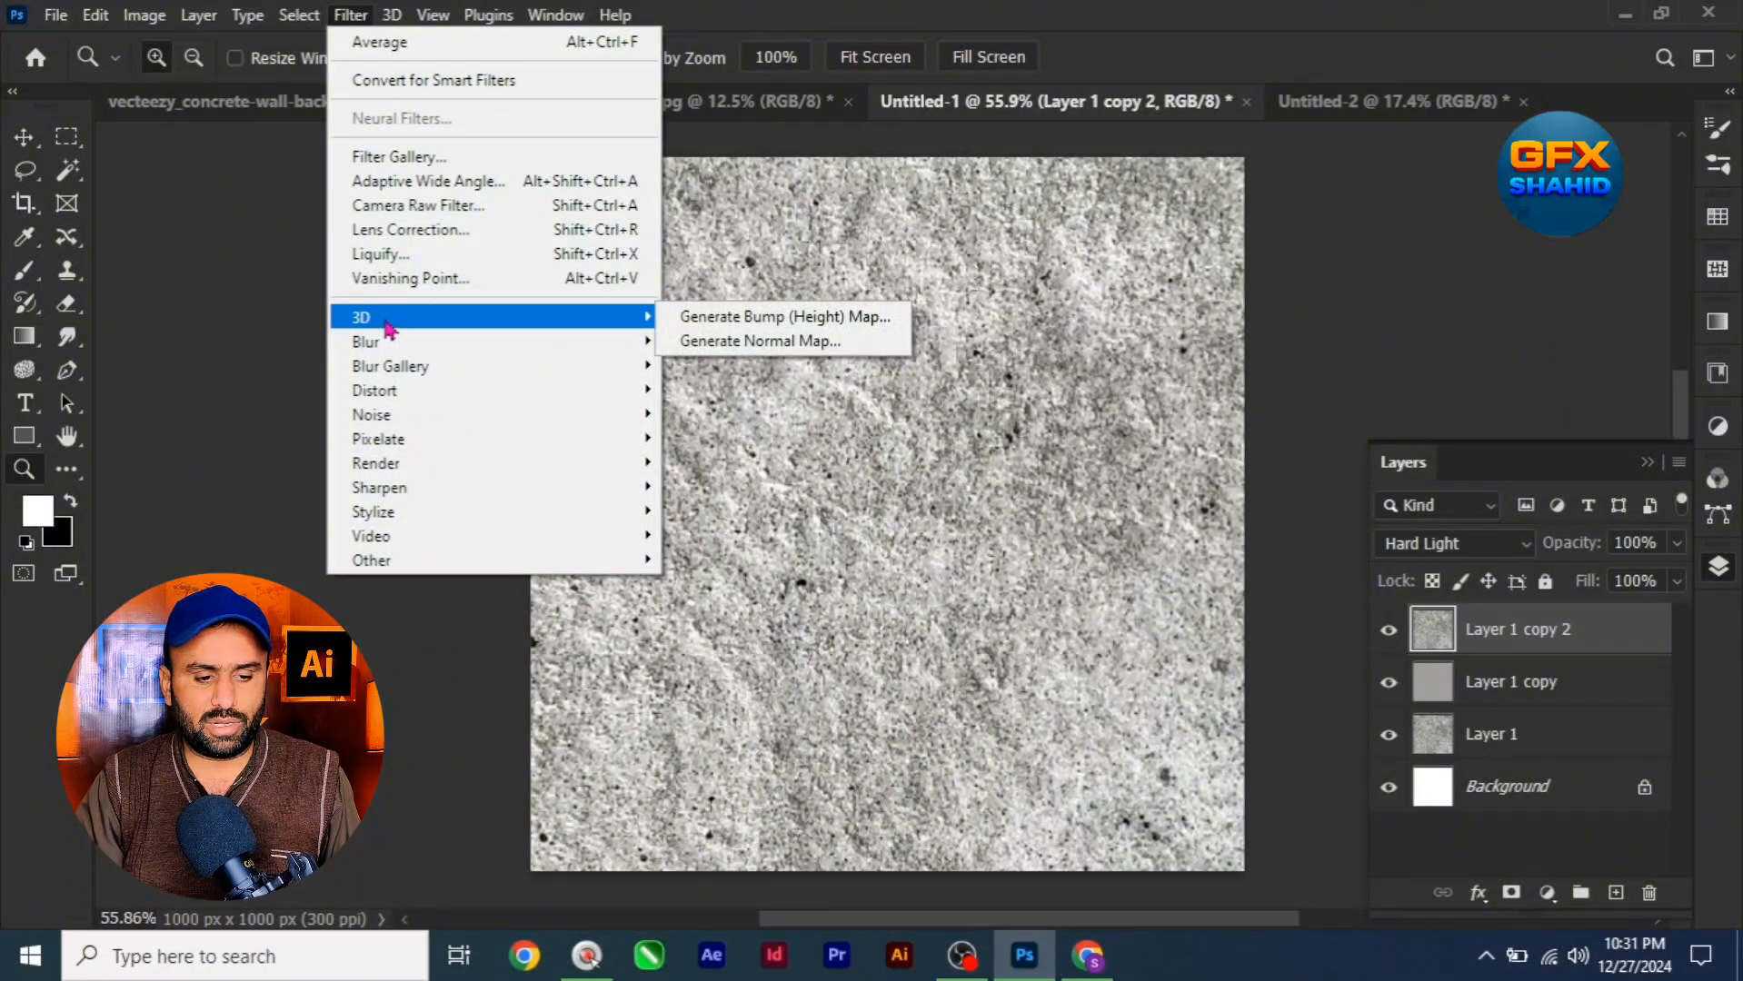
pyautogui.moveTo(394, 563)
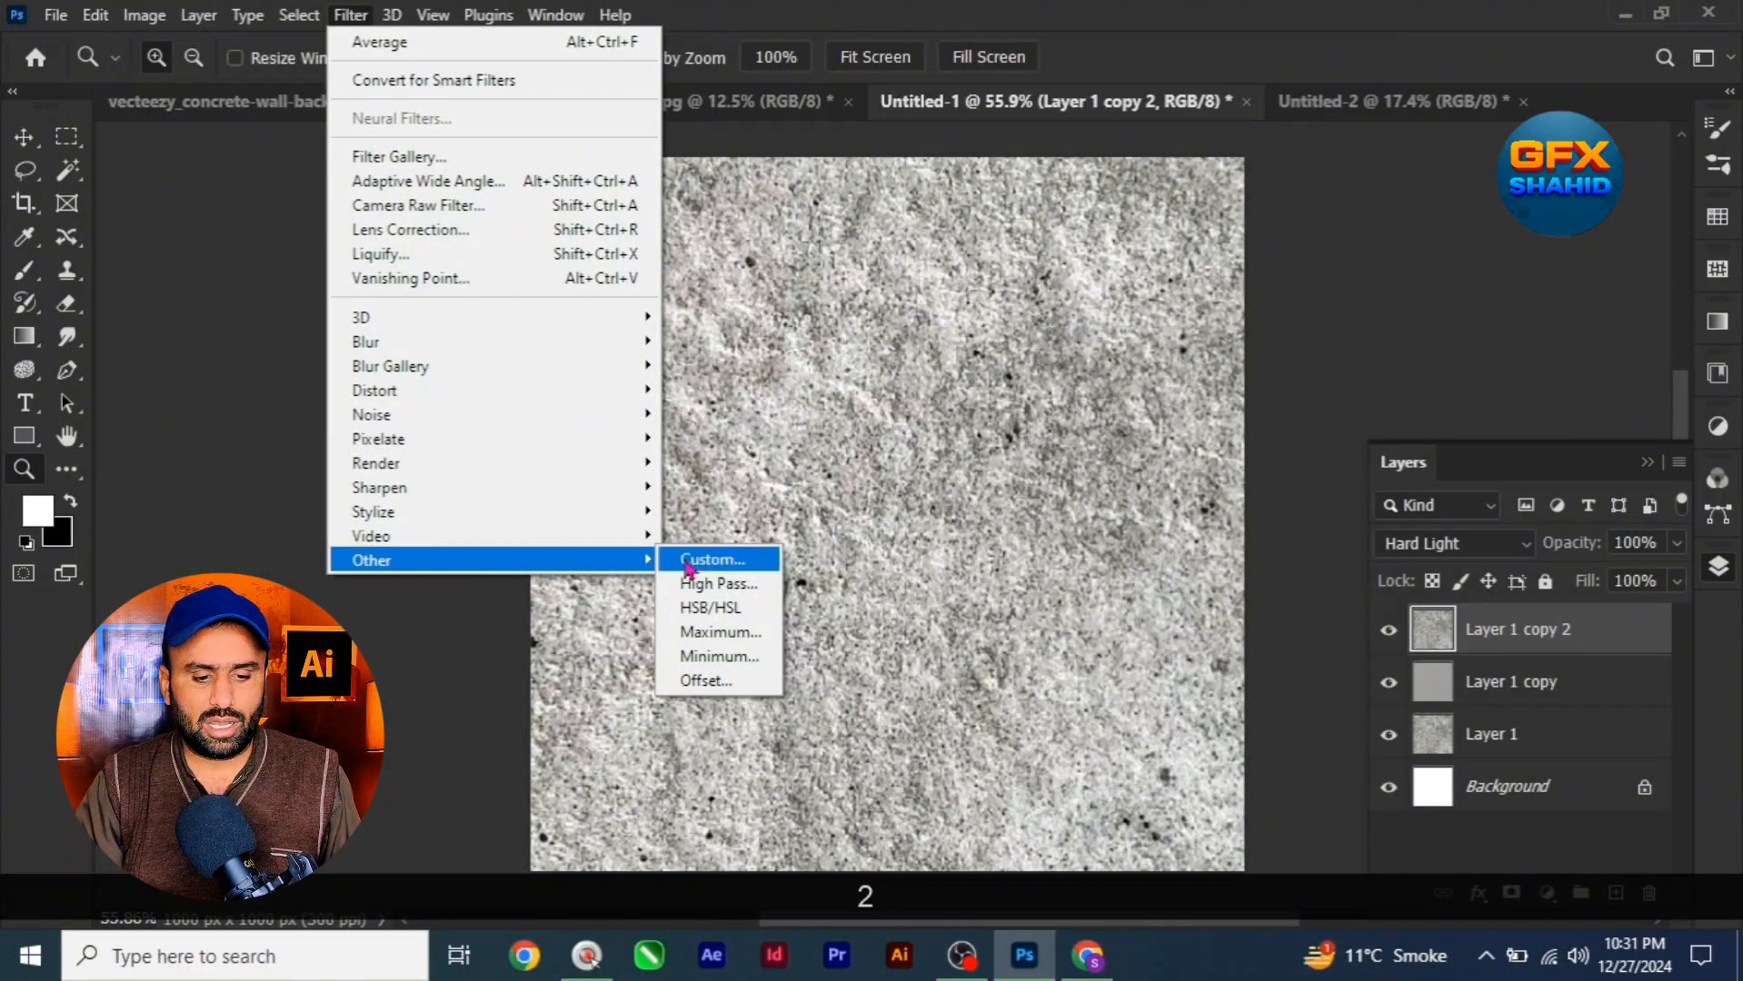
pyautogui.click(727, 584)
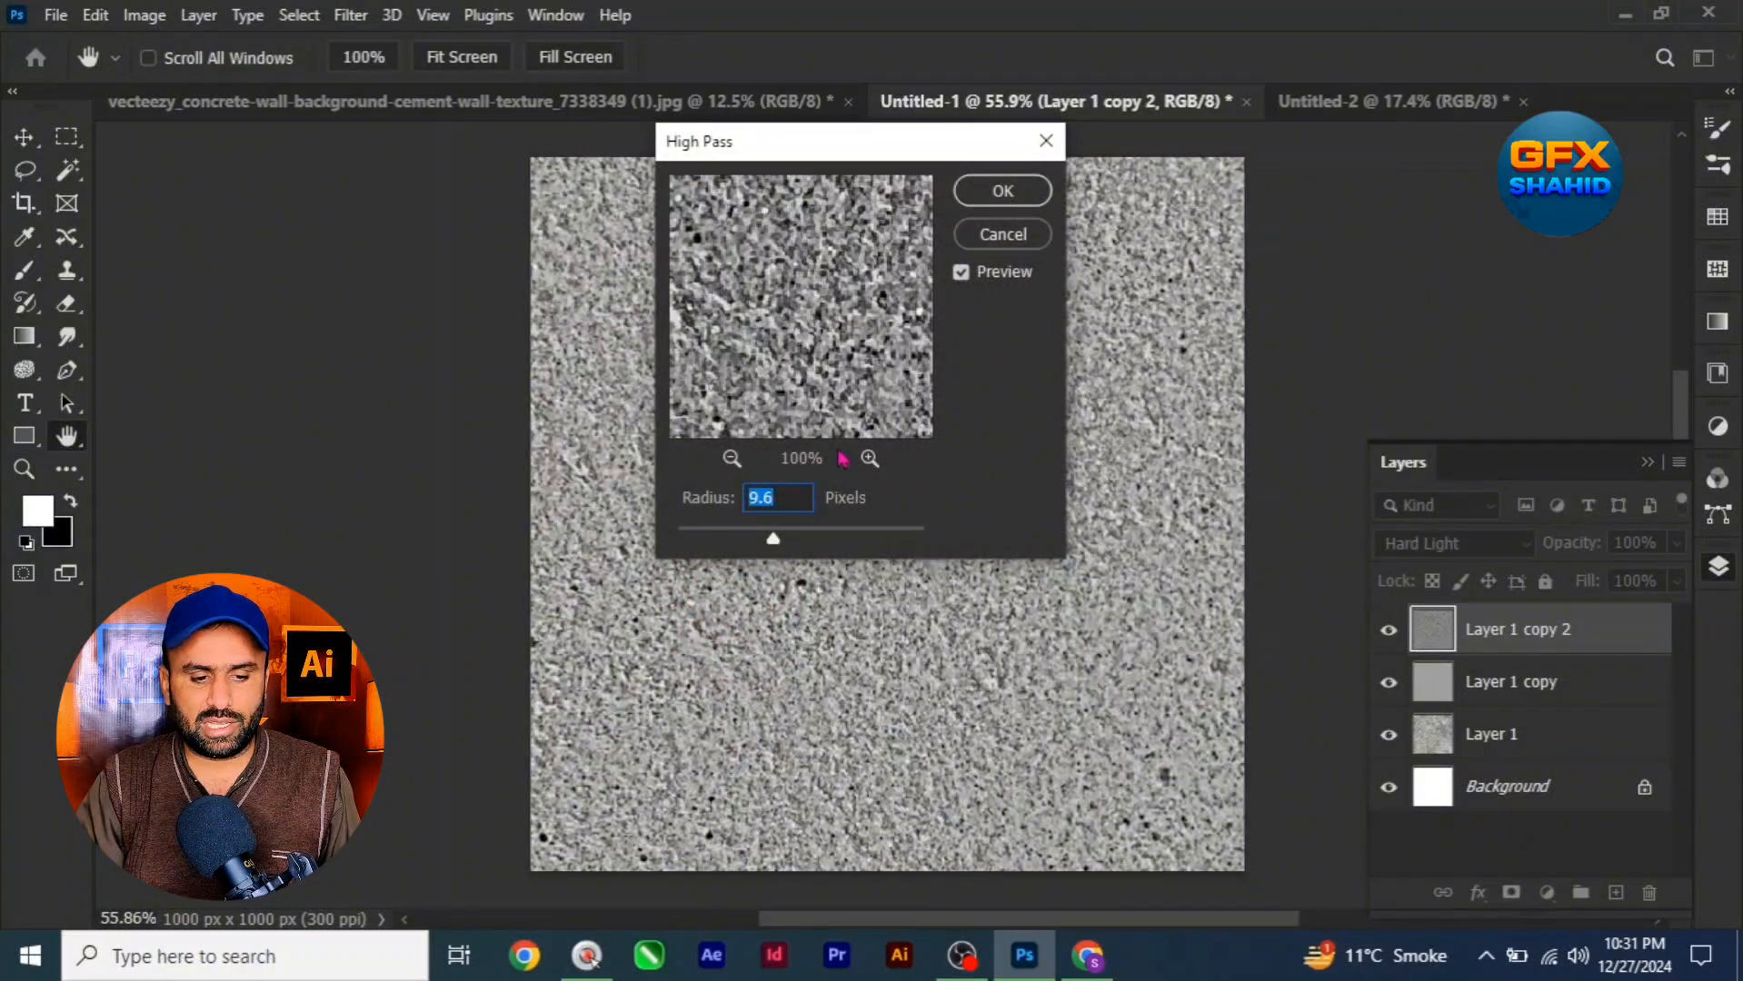
pyautogui.moveTo(807, 149); pyautogui.dragTo(357, 223)
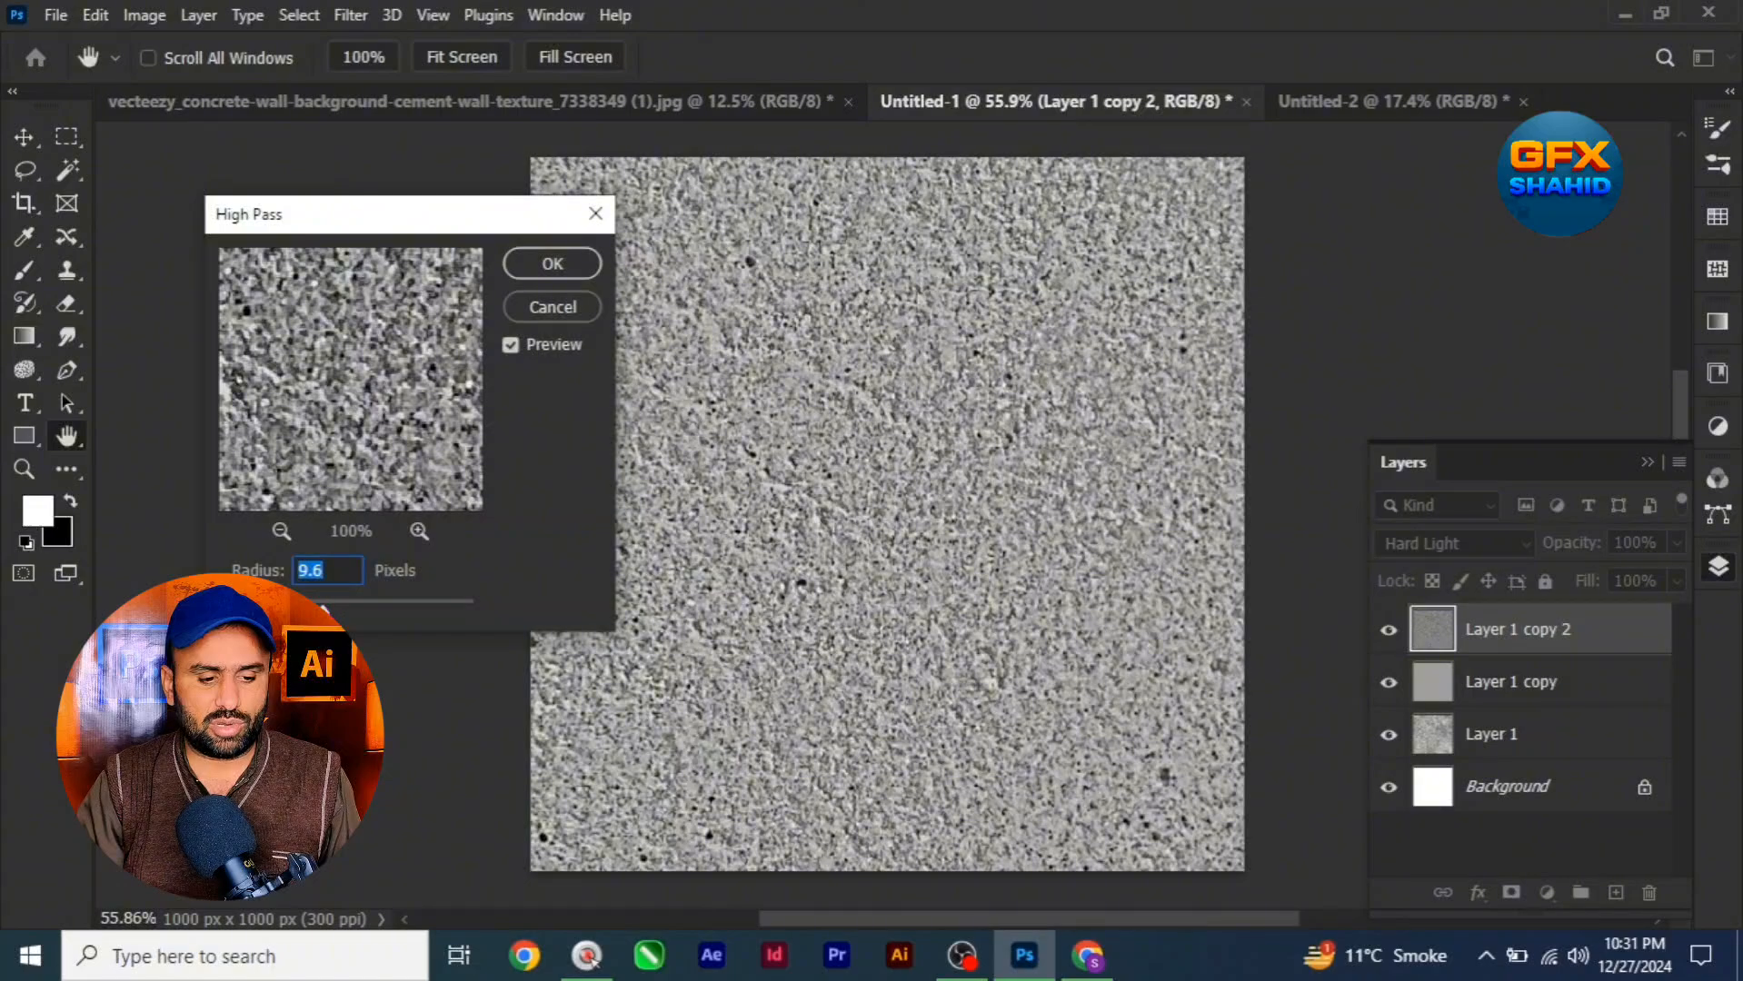
pyautogui.moveTo(346, 615); pyautogui.dragTo(479, 610)
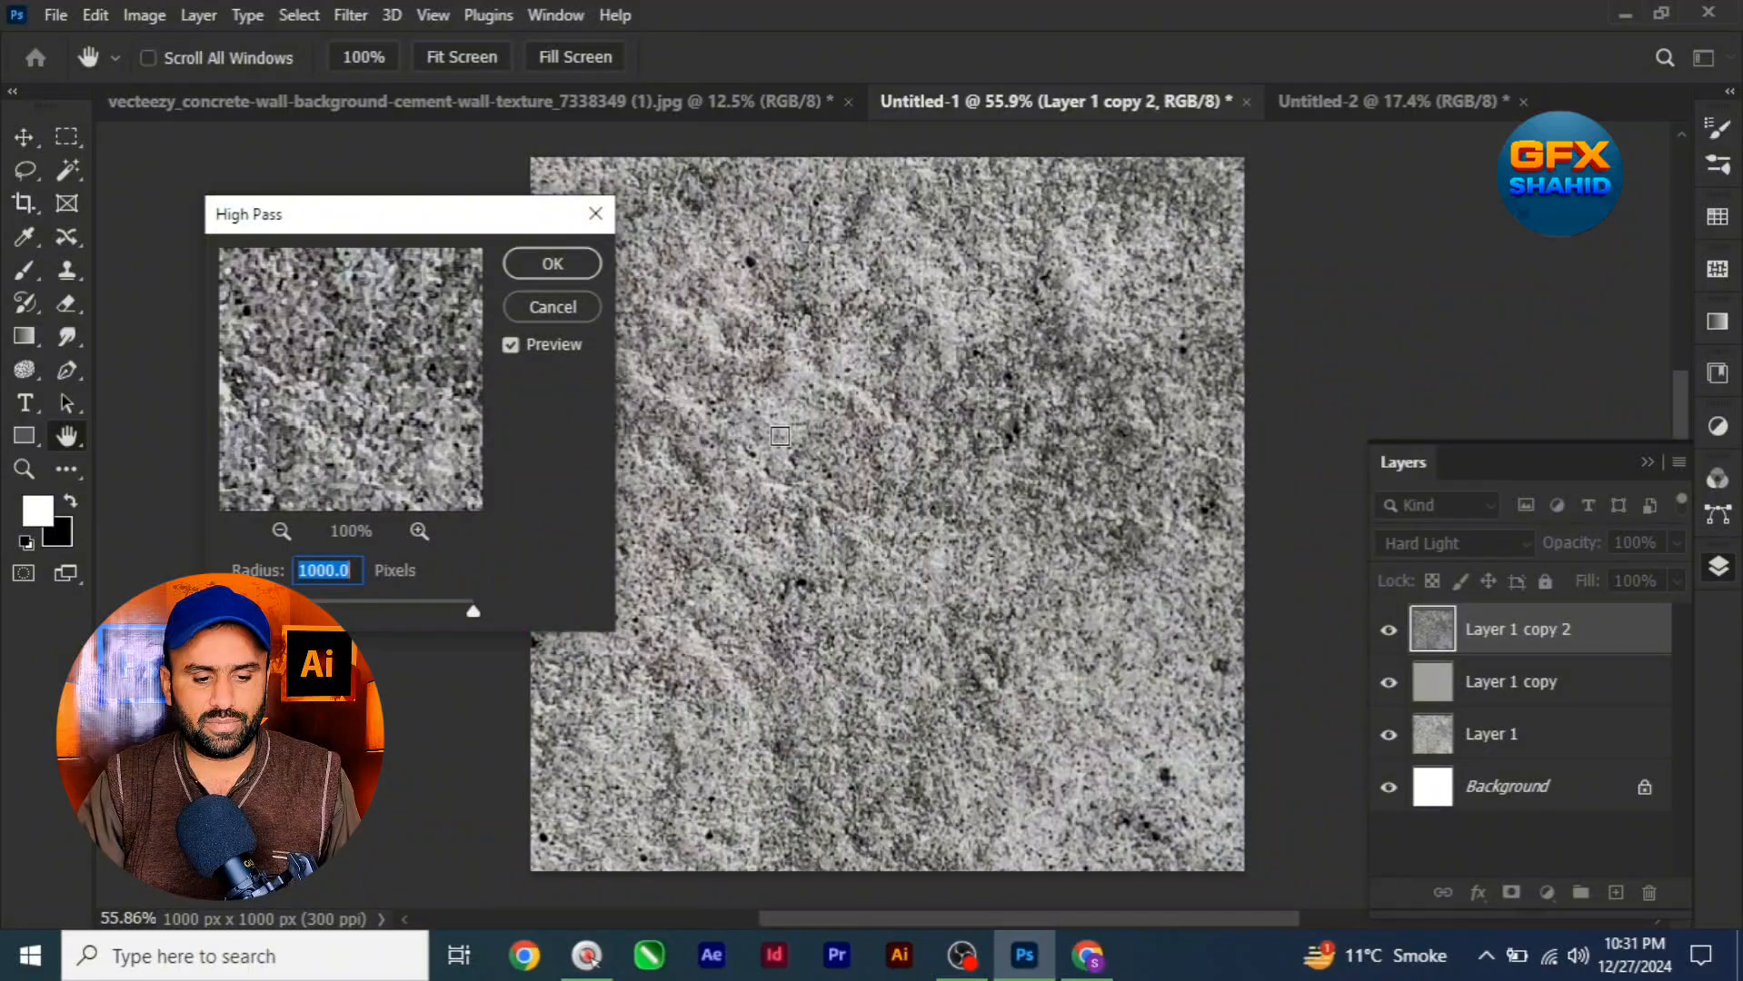
pyautogui.moveTo(474, 613); pyautogui.dragTo(343, 614)
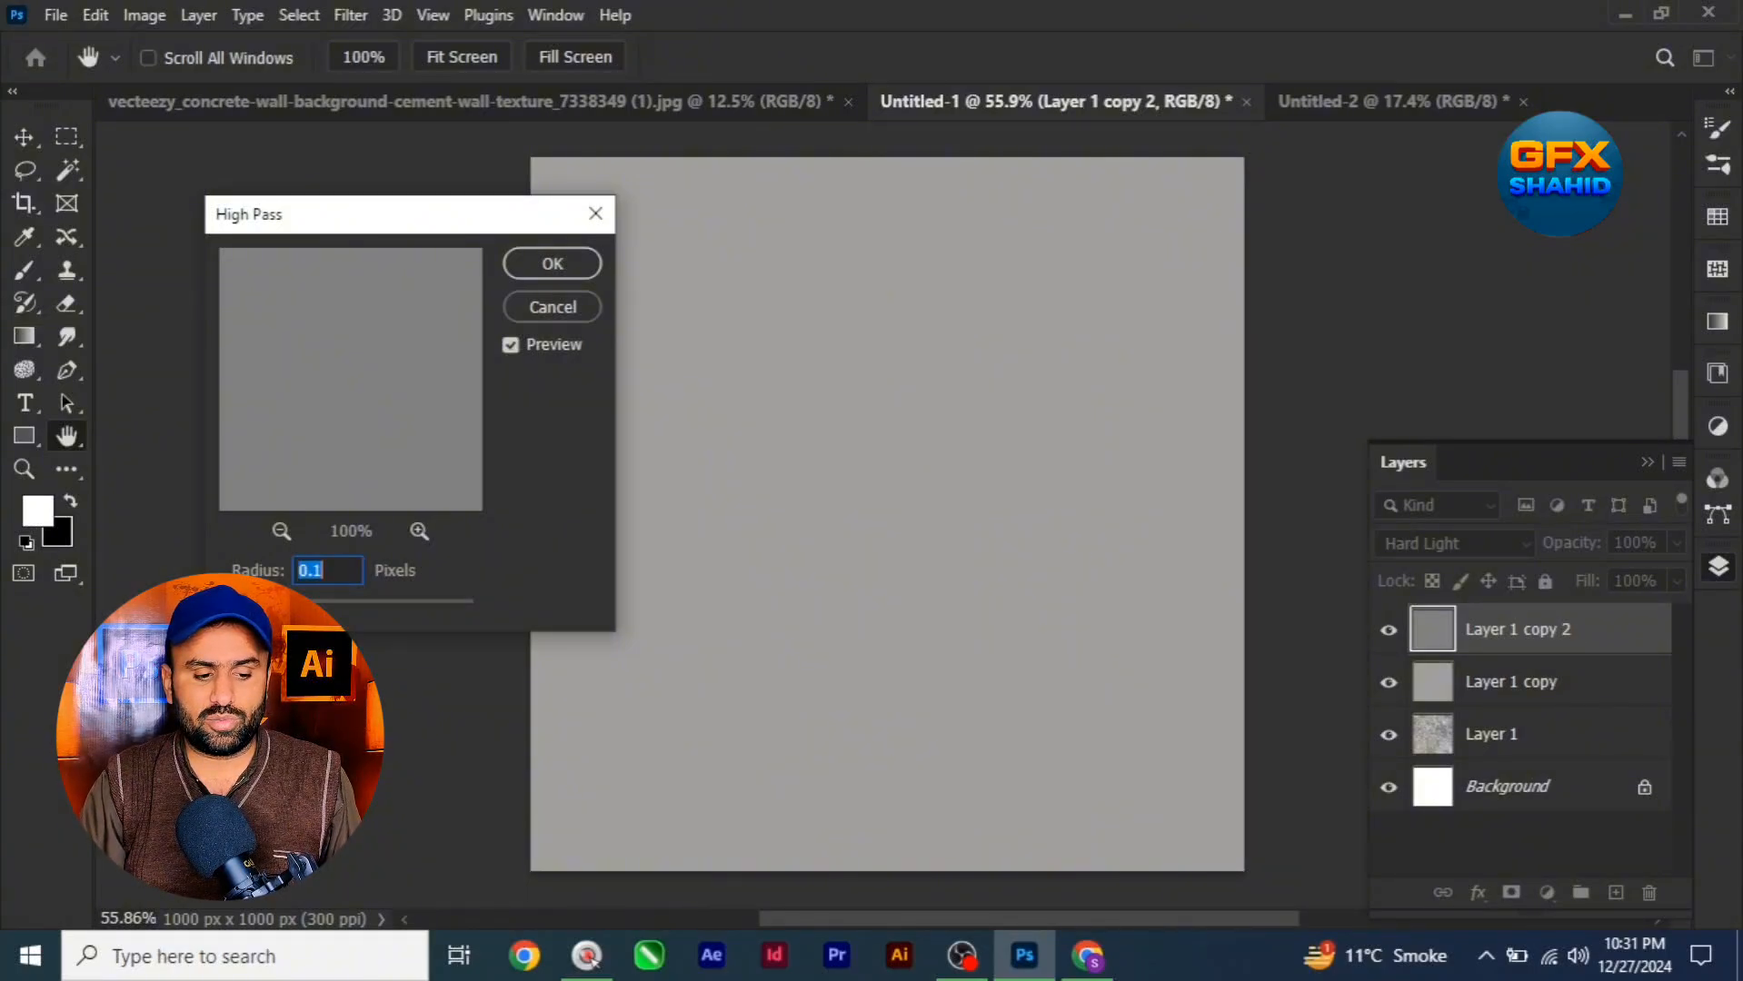
# Raise the High Pass radius gradually to 9.4 pixels
pyautogui.press('Up')
pyautogui.press('Up')
pyautogui.press('Up')
pyautogui.press('Up')
pyautogui.press('Up')
pyautogui.press('Up')
pyautogui.press('Up')
pyautogui.press('Up')
pyautogui.press('Up')
pyautogui.press('Up')
pyautogui.press('Up')
pyautogui.press('Up')
pyautogui.press('Up')
pyautogui.press('Up')
pyautogui.press('Up')
pyautogui.press('Up')
pyautogui.press('Up')
pyautogui.press('Up')
pyautogui.press('Up')
pyautogui.press('Up')
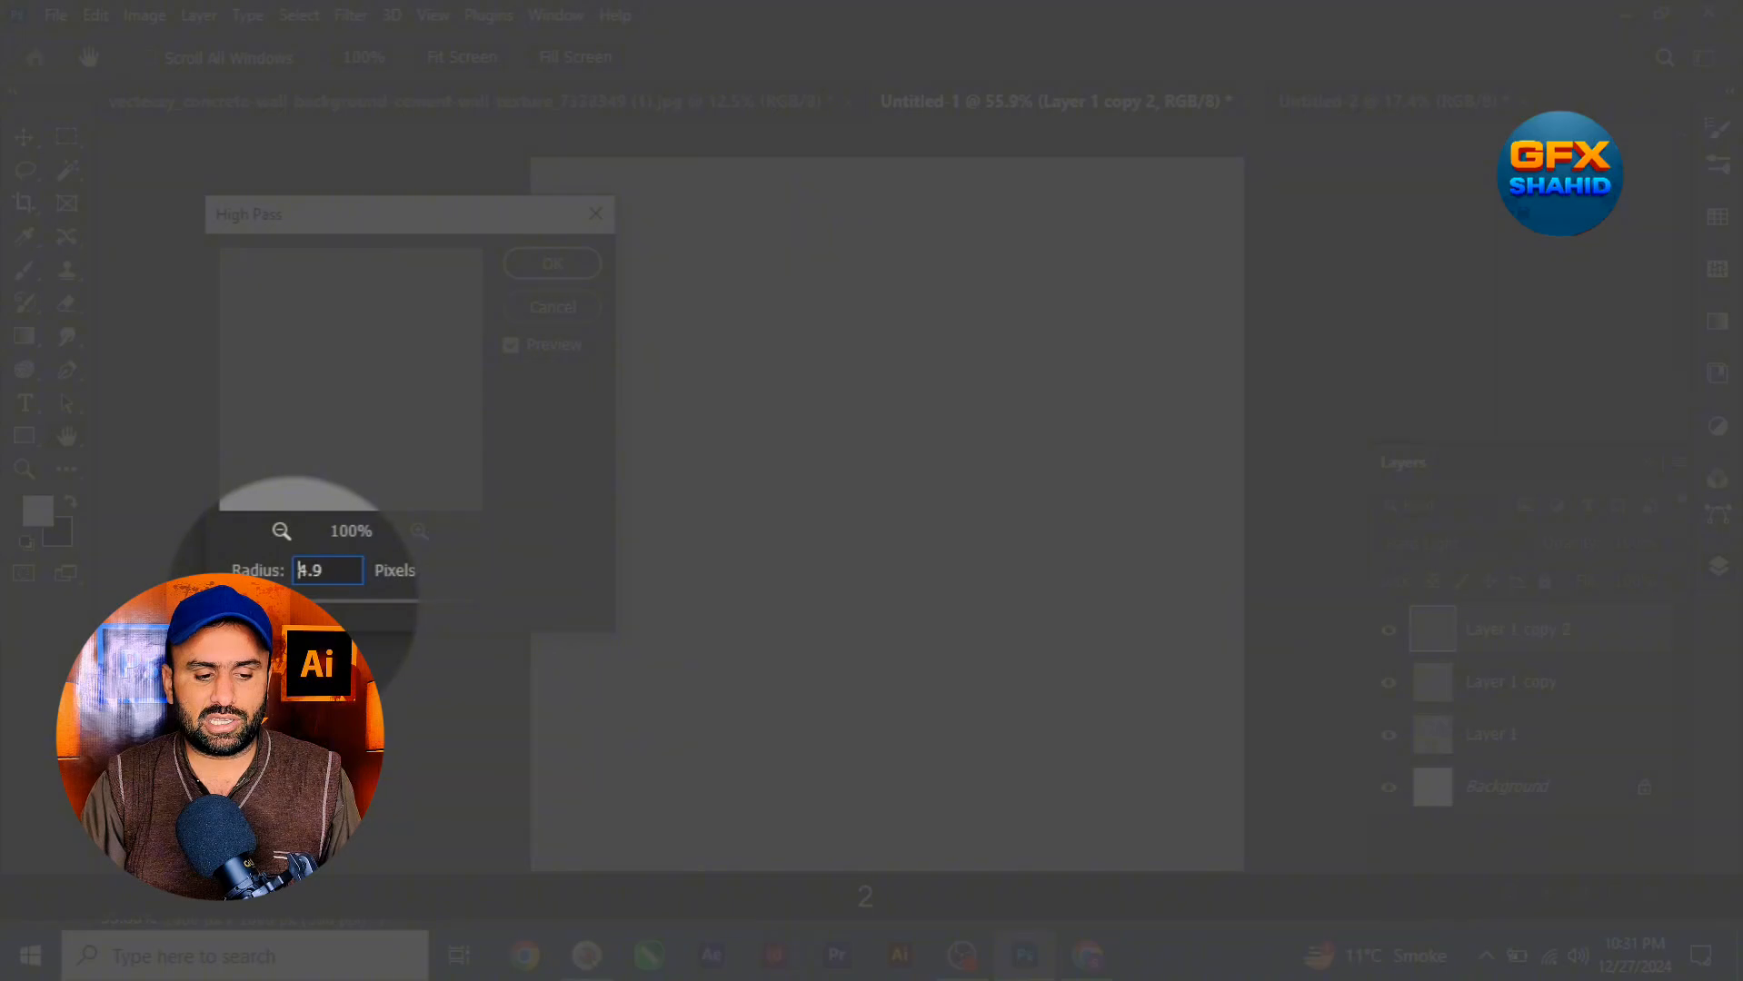
pyautogui.press('Up')
pyautogui.press('Up')
pyautogui.press('Up')
pyautogui.press('Up')
pyautogui.press('Up')
pyautogui.press('Up')
pyautogui.press('Up')
pyautogui.press('Up')
pyautogui.press('Up')
pyautogui.press('Up')
pyautogui.press('Up')
pyautogui.press('Up')
pyautogui.press('Up')
pyautogui.press('Up')
pyautogui.press('Up')
pyautogui.press('Up')
pyautogui.press('Up')
pyautogui.press('Up')
pyautogui.press('Up')
pyautogui.press('Up')
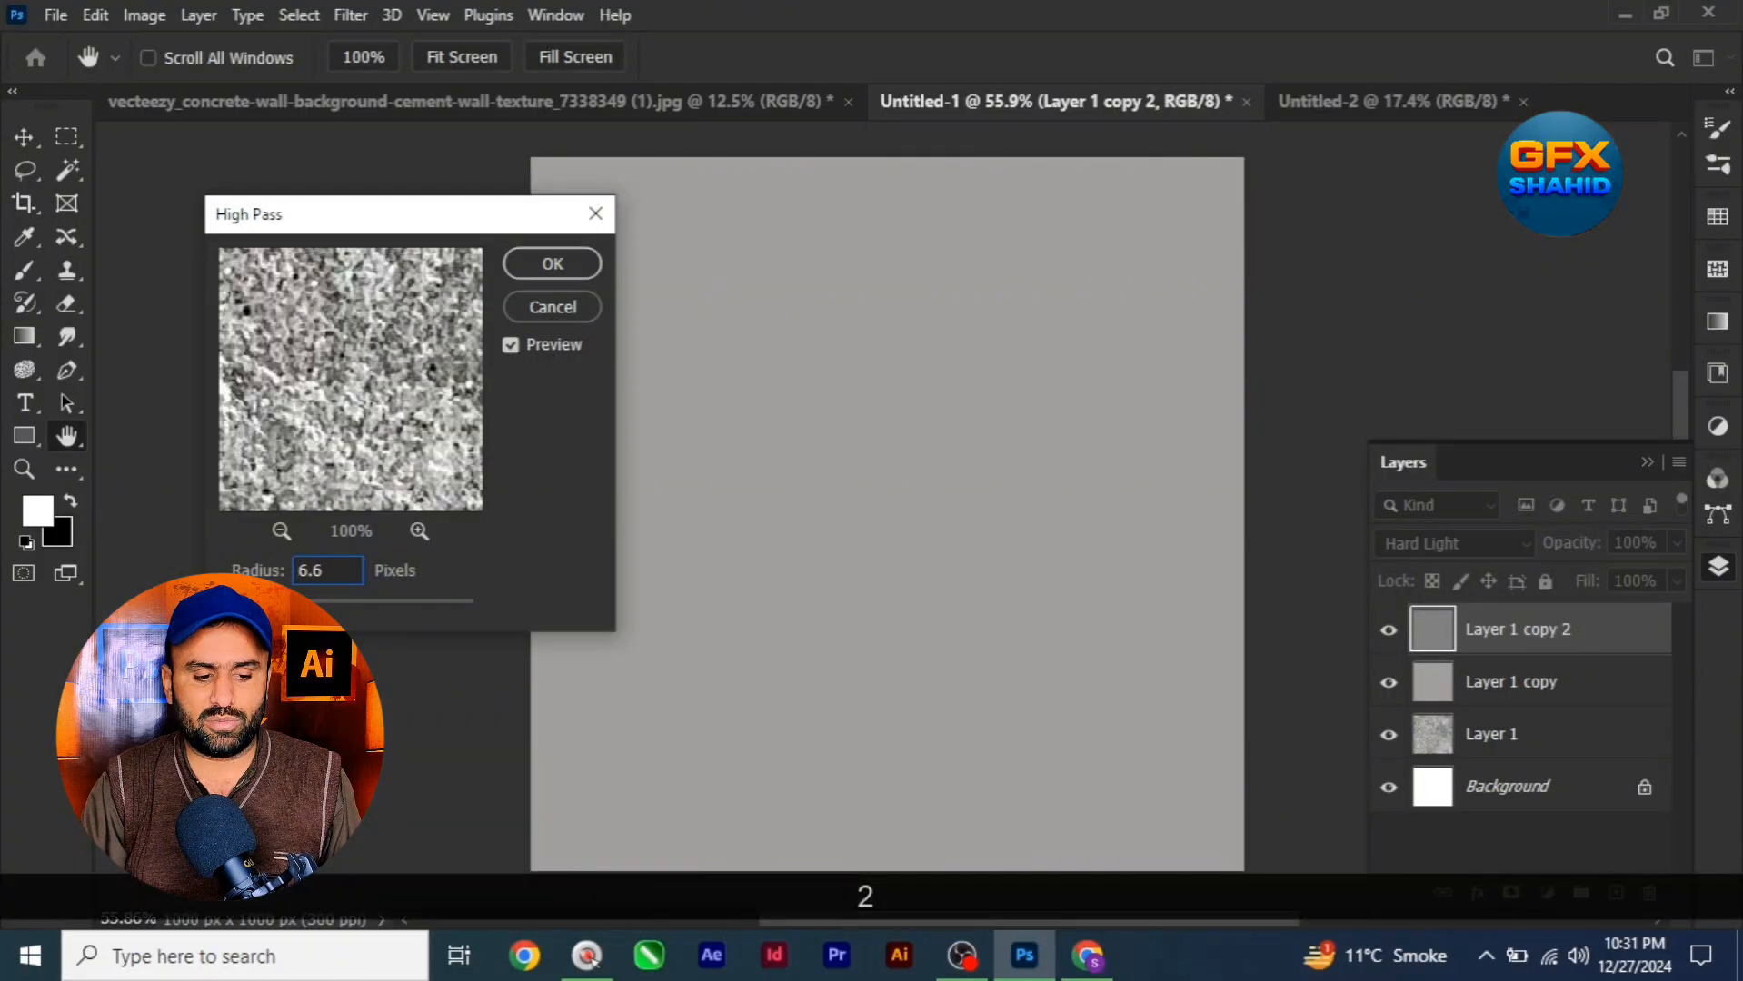
pyautogui.press('Up')
pyautogui.press('Up')
pyautogui.press('Up')
pyautogui.press('Up')
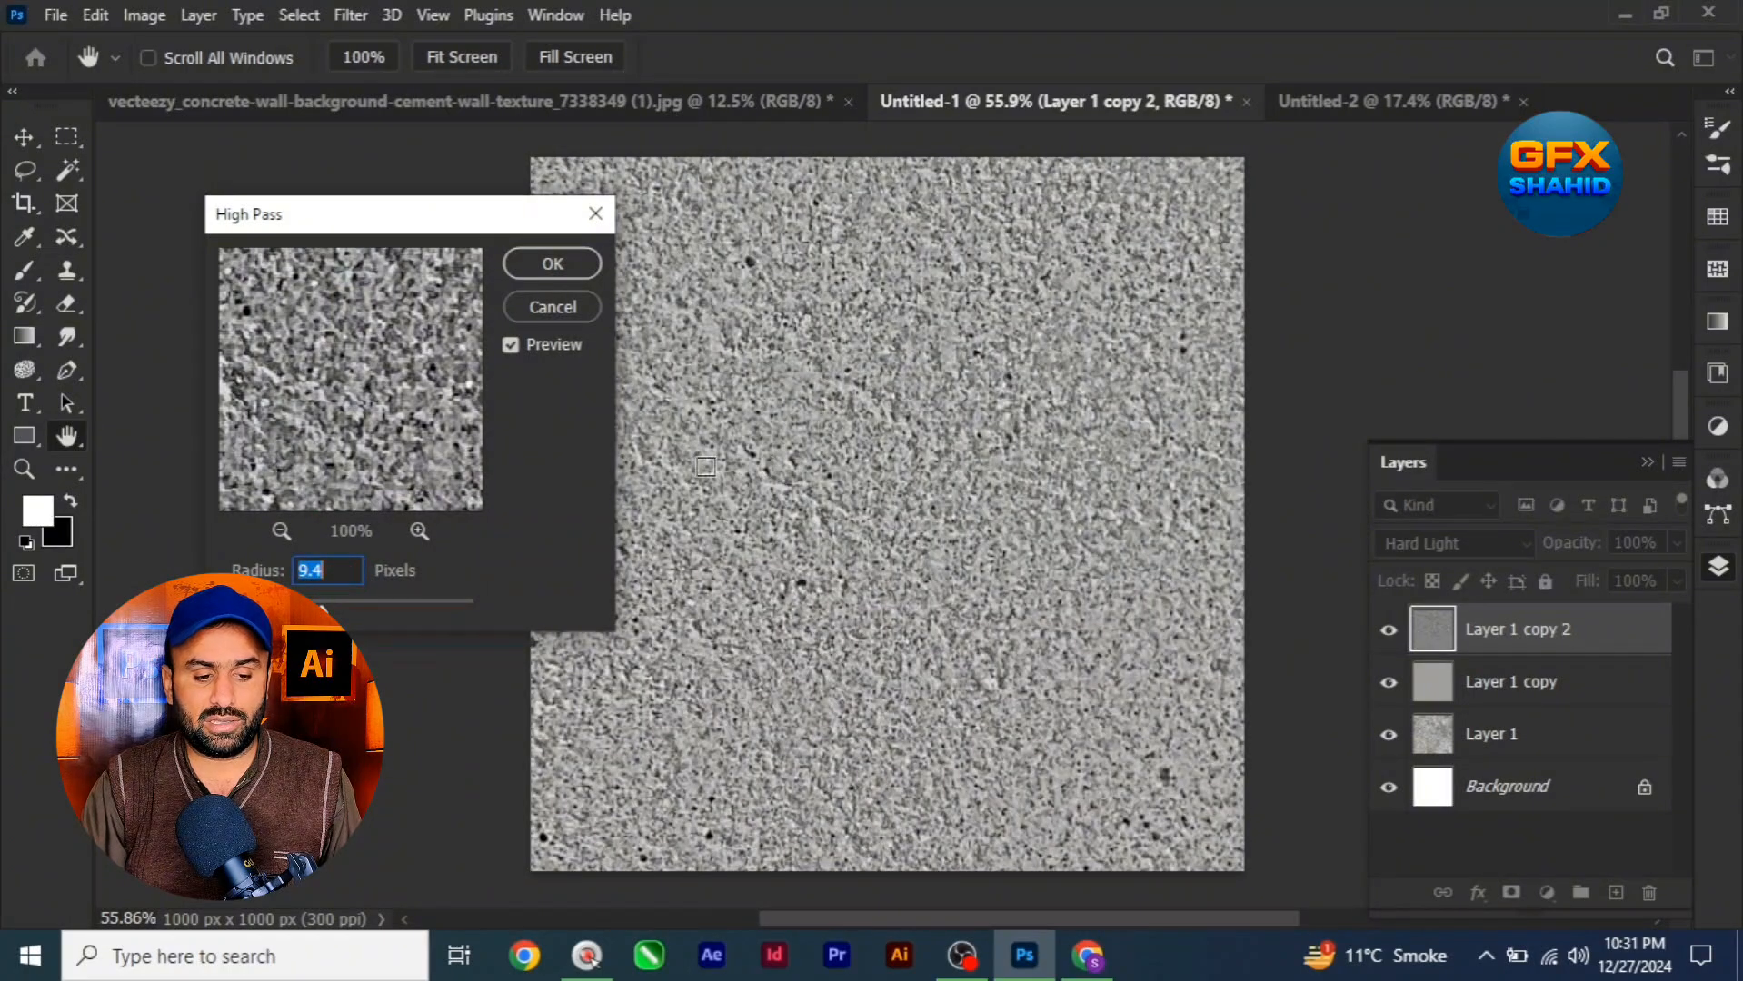
# Compare the tile with and without the High Pass preview, and apply the filter to Layer 1 copy 2
pyautogui.click(558, 354)
pyautogui.click(557, 355)
pyautogui.click(558, 354)
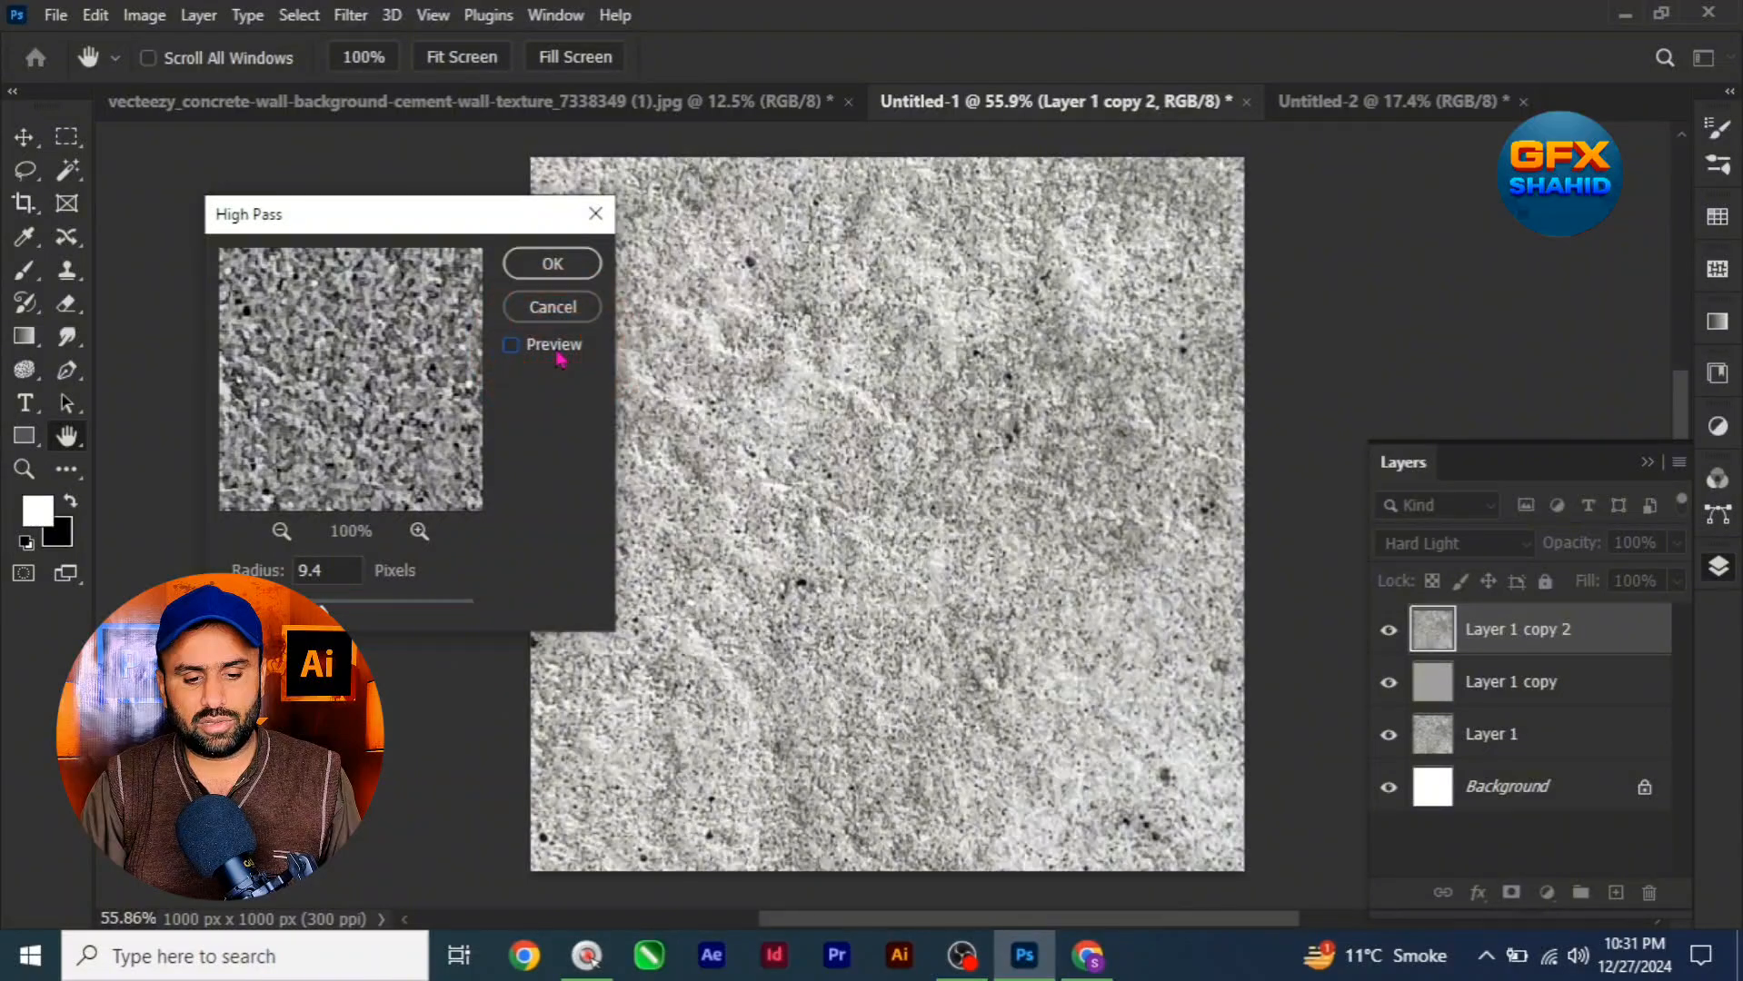
pyautogui.click(558, 354)
pyautogui.click(558, 354)
pyautogui.click(558, 355)
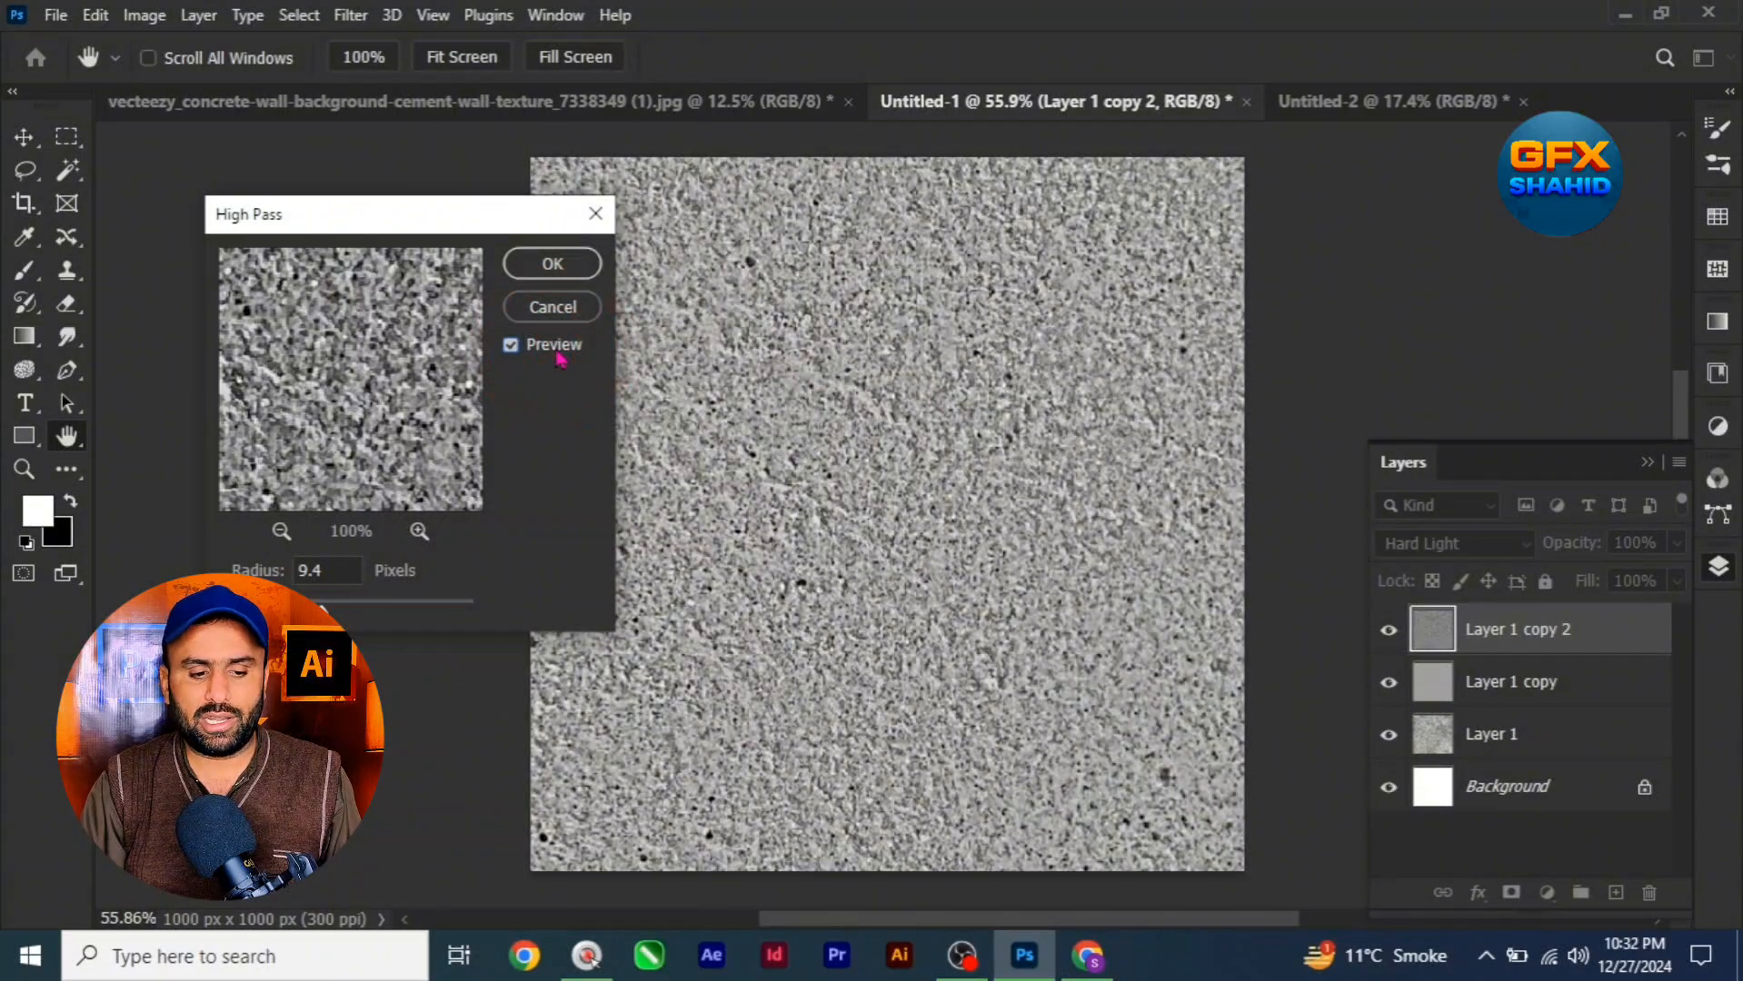
pyautogui.click(555, 263)
# Select the whole canvas of the filtered tile and define it as a pattern named Pattern 9
pyautogui.press('z')
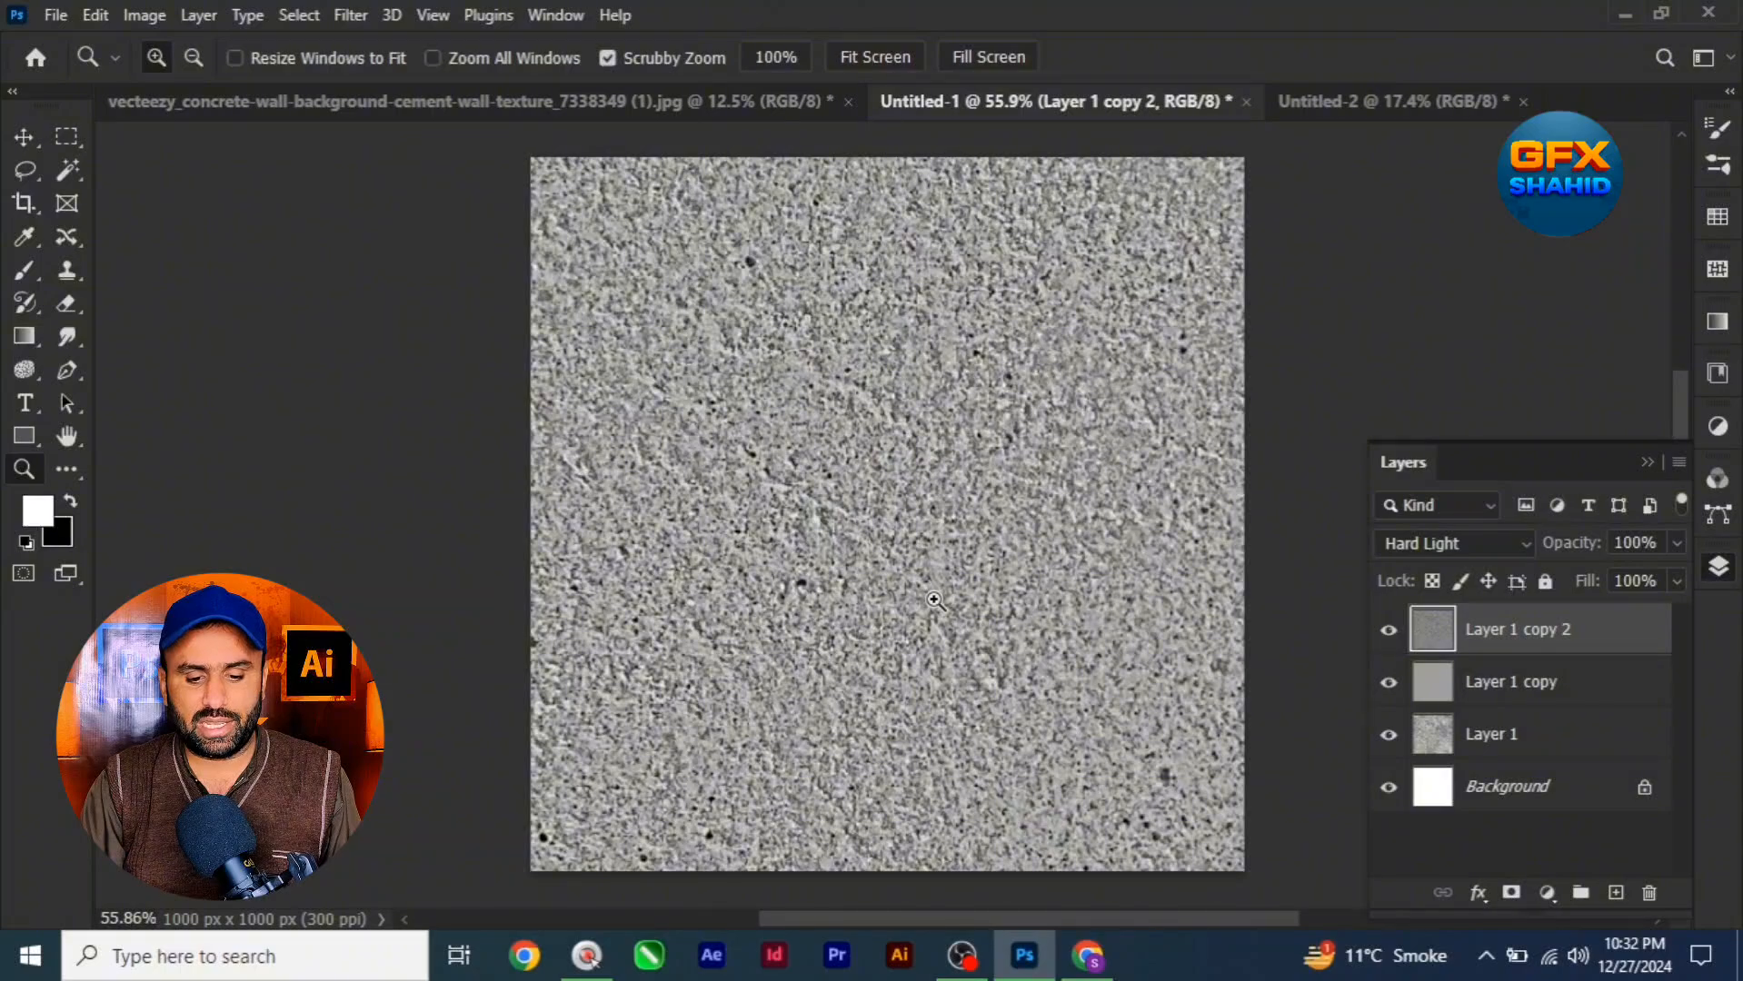
pyautogui.hotkey('ctrl', 'a')
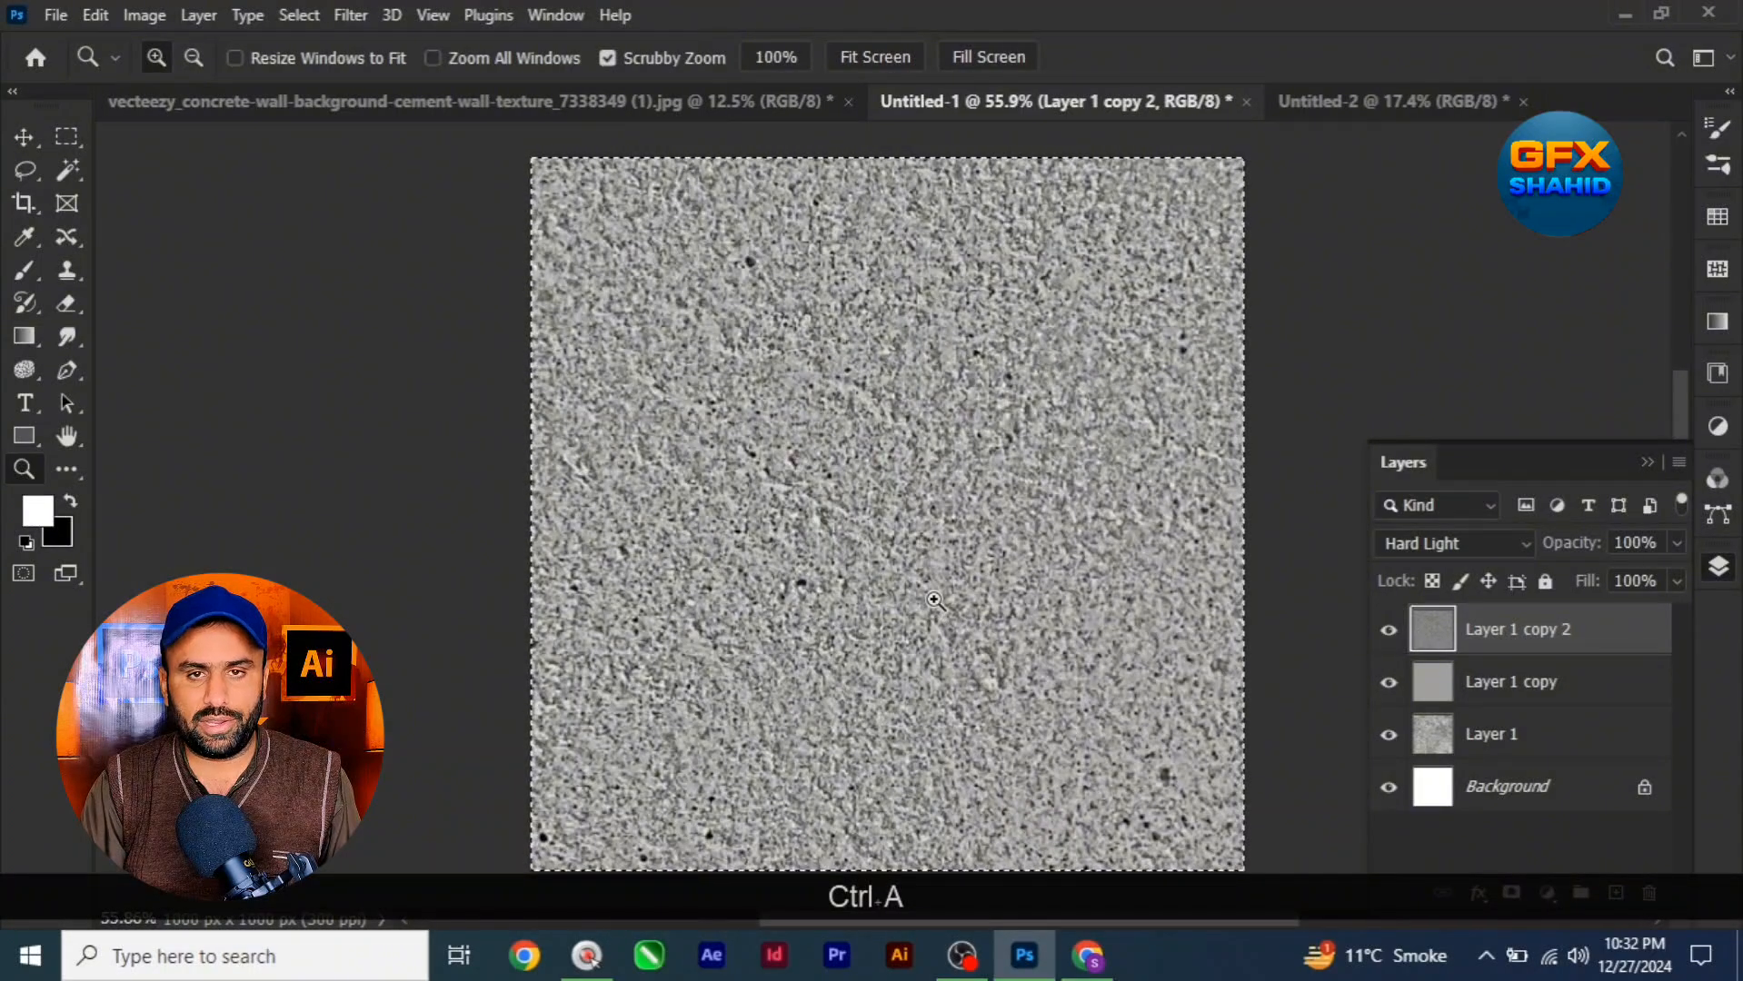
pyautogui.click(95, 16)
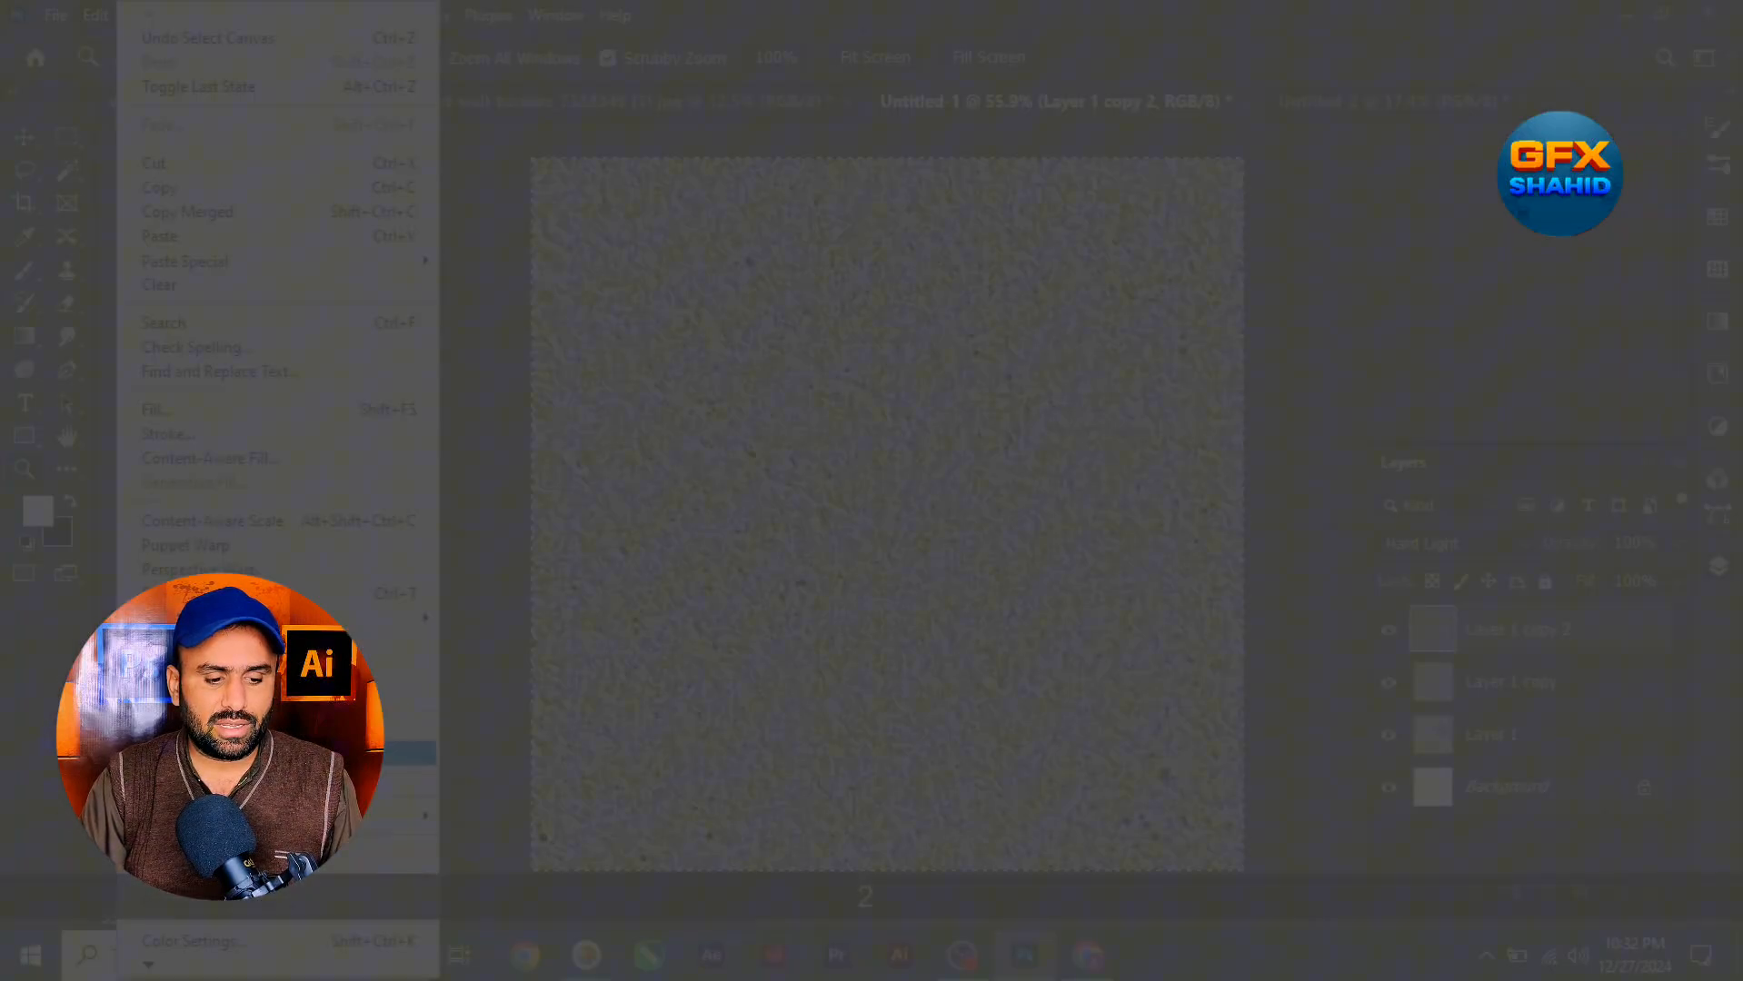
pyautogui.click(221, 753)
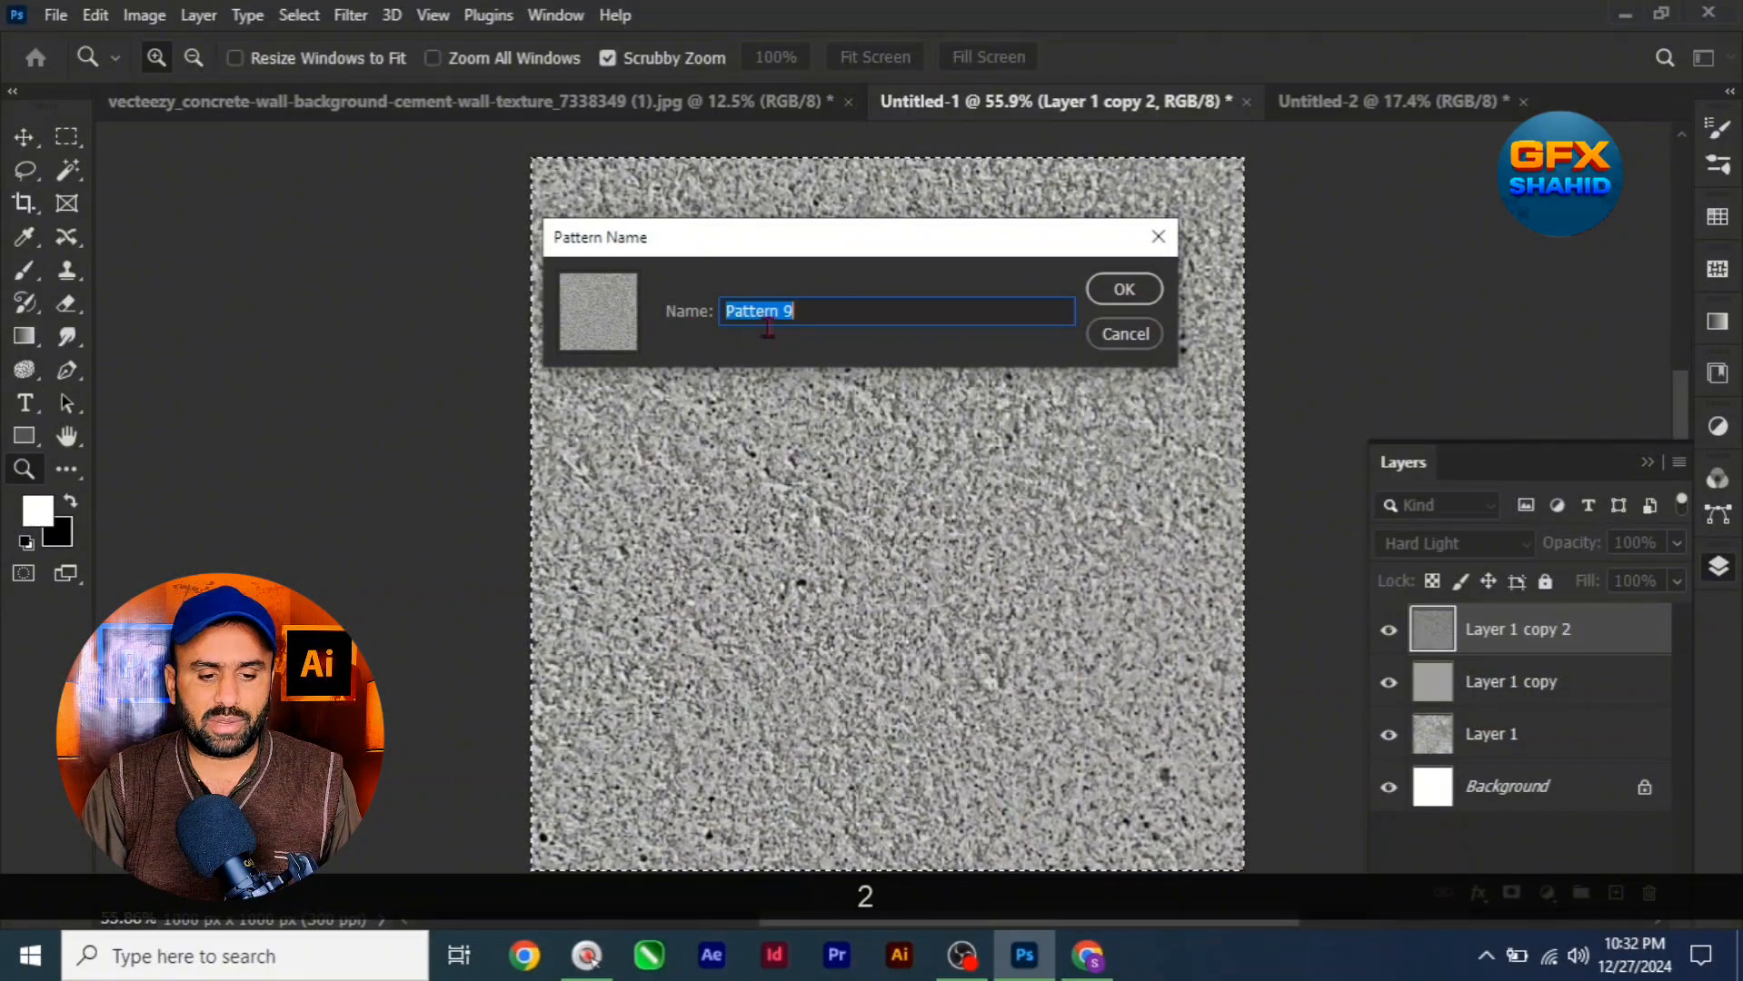
pyautogui.click(1127, 291)
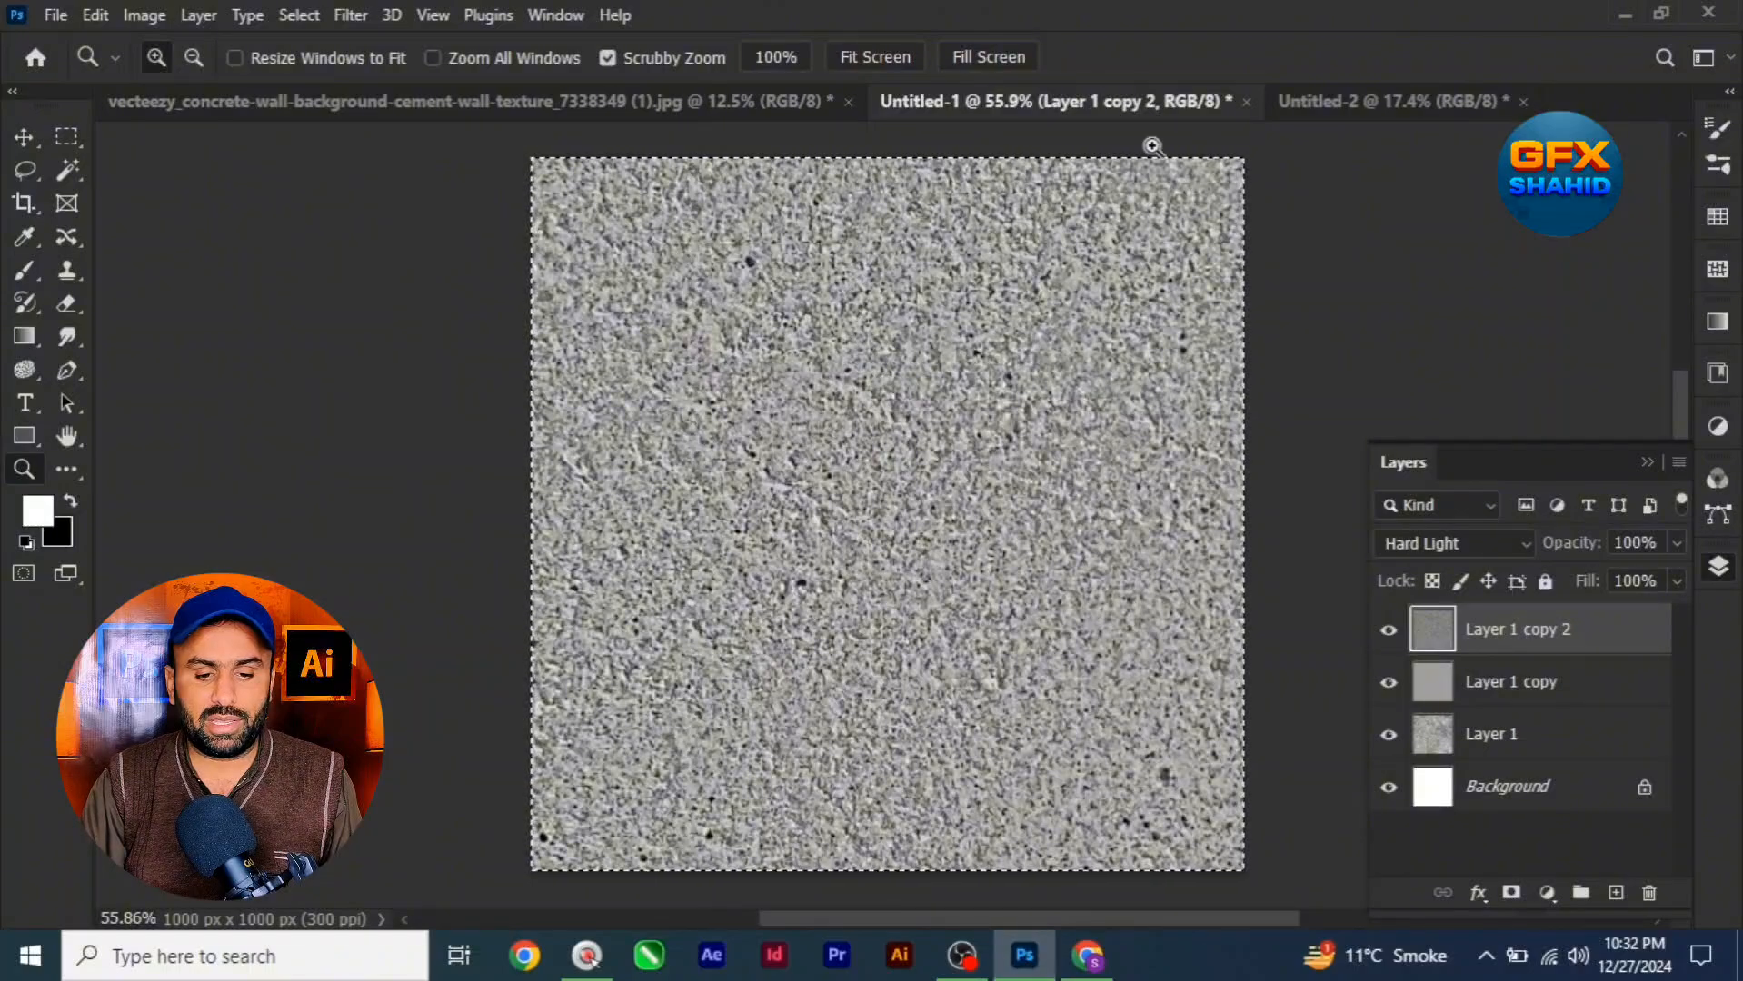
# Close the pattern-filled Untitled-2 document without saving it
pyautogui.click(1309, 102)
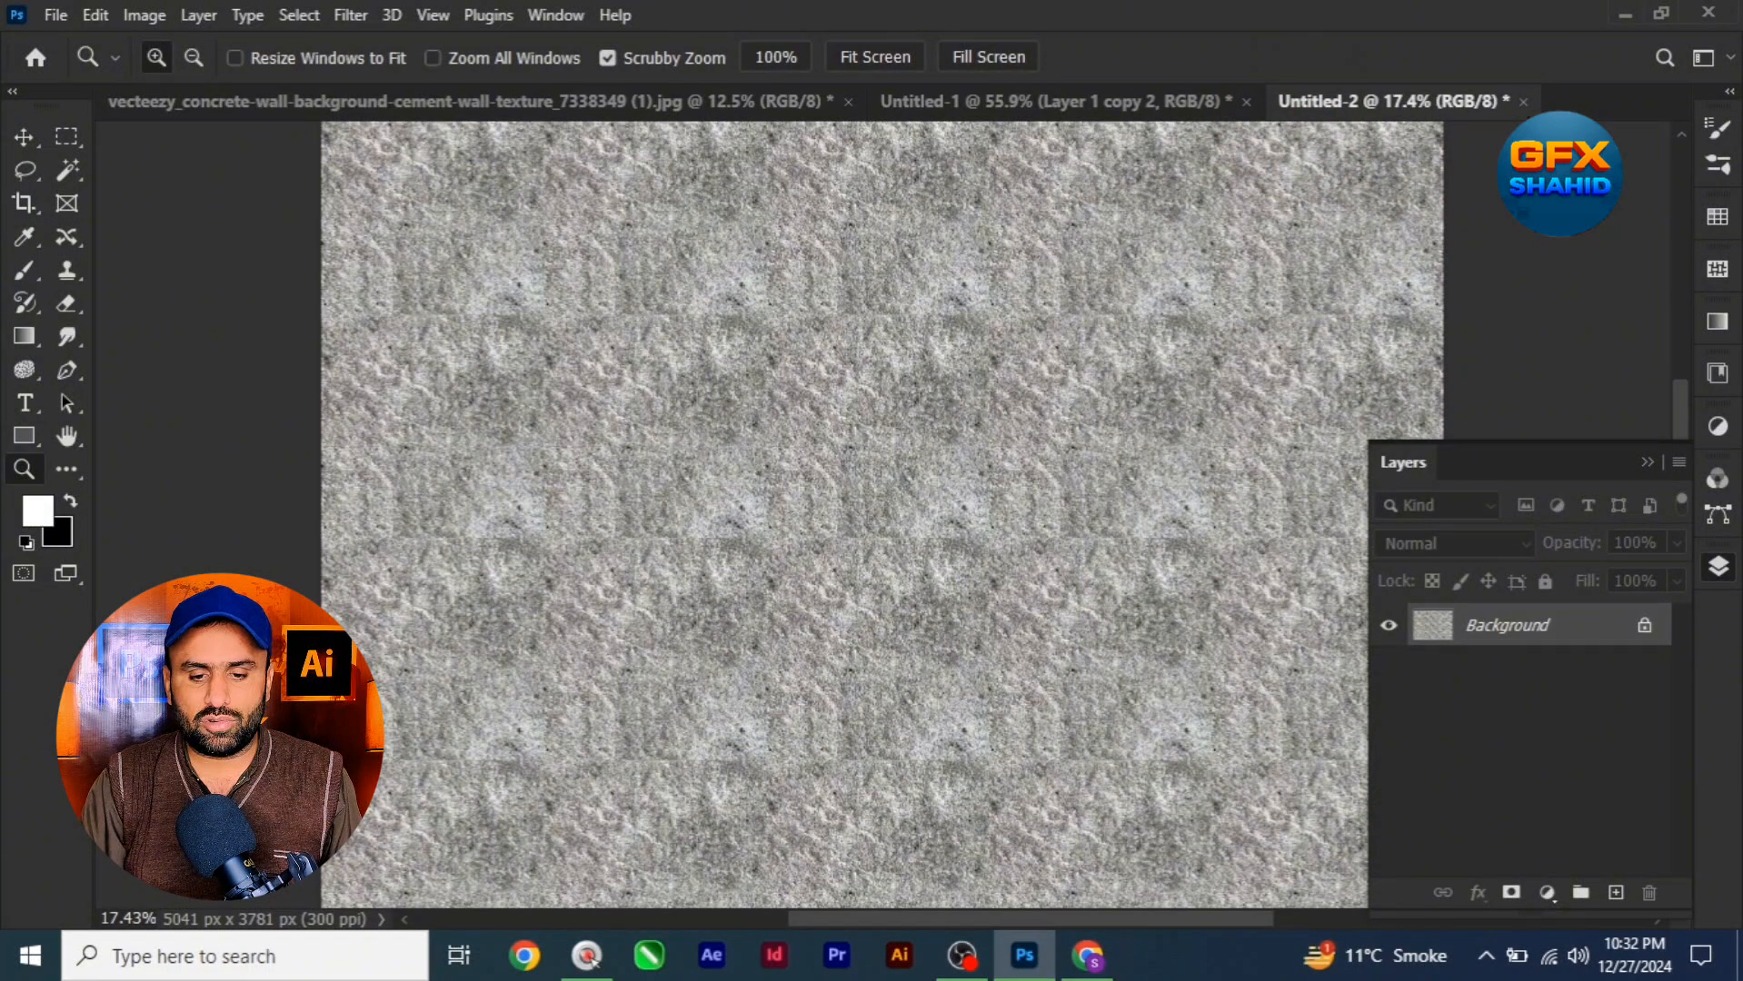
pyautogui.click(1527, 101)
pyautogui.click(883, 375)
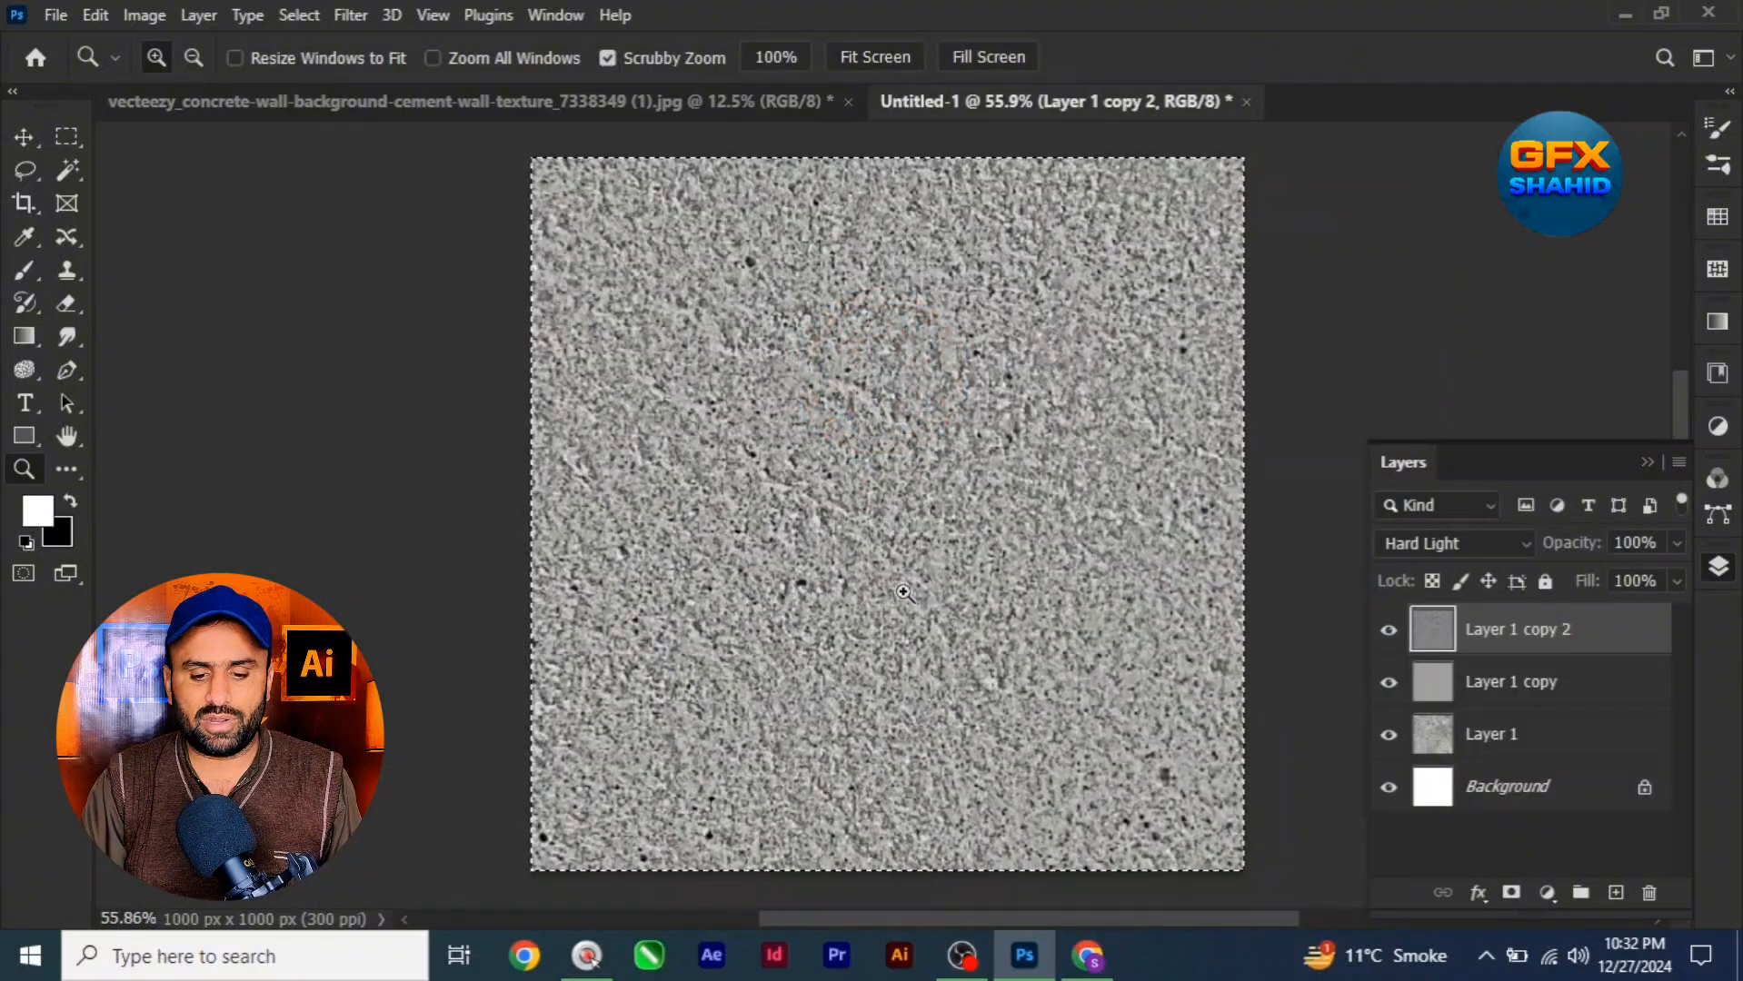
# Create a new 5041 x 3781 px document at 300 ppi with a white background
pyautogui.click(55, 15)
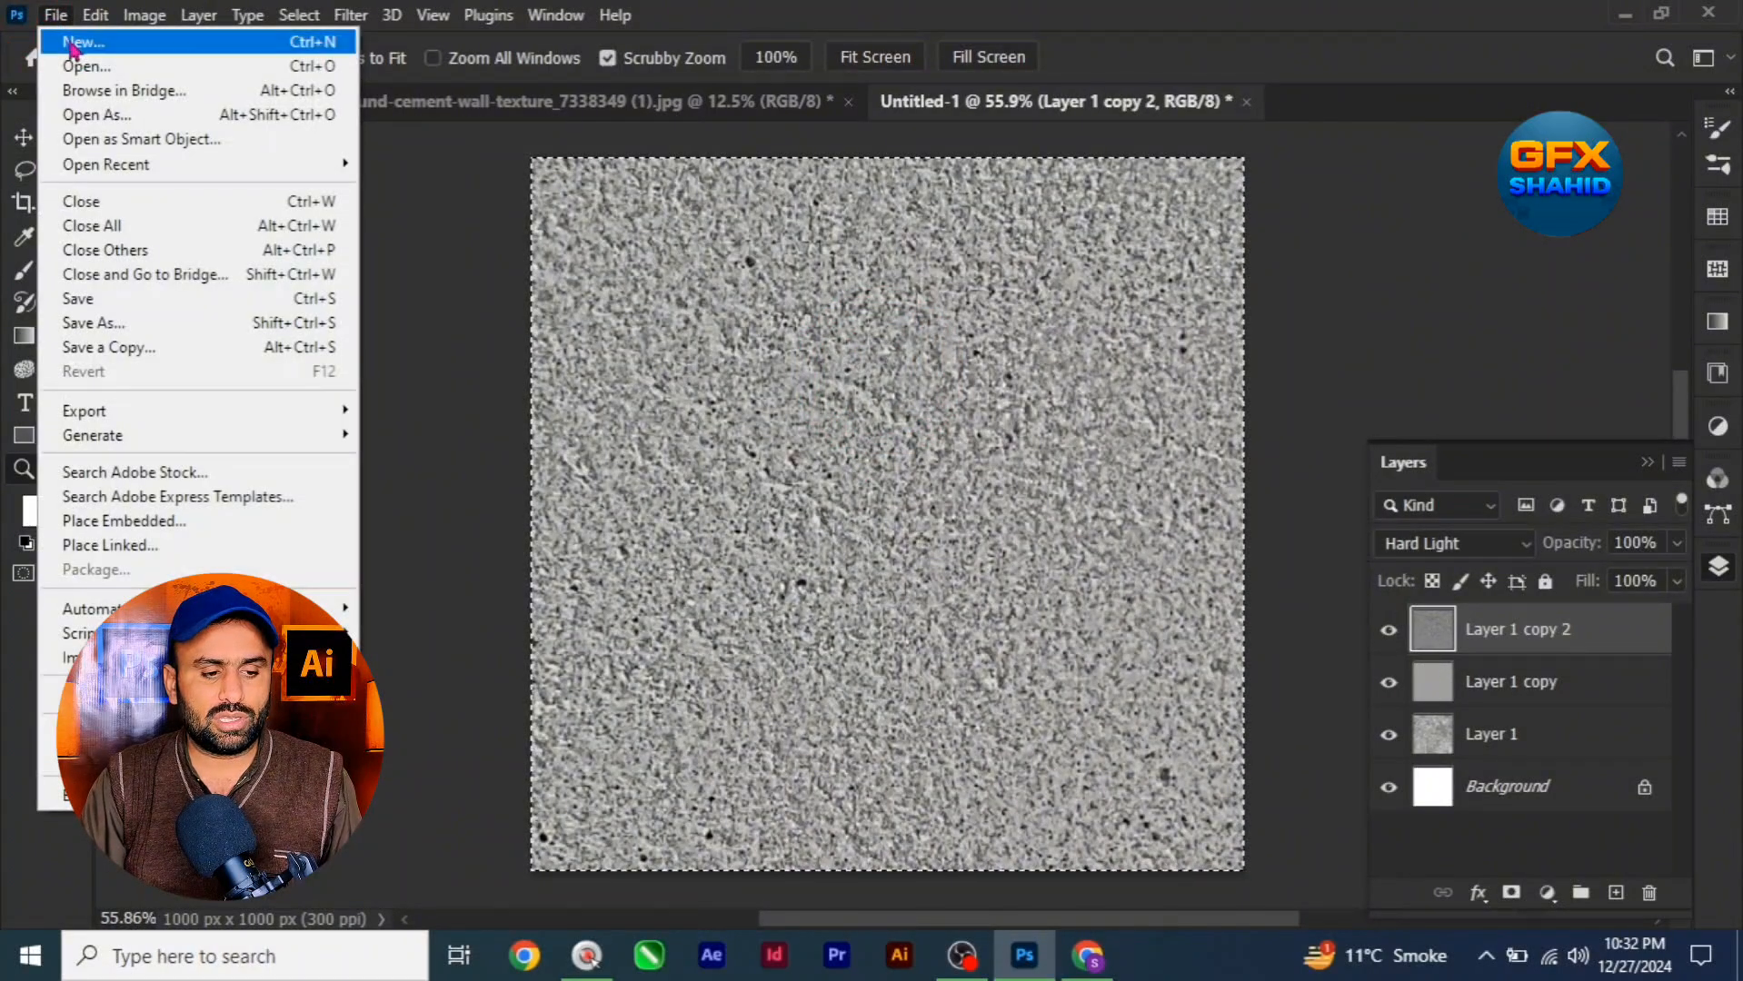
pyautogui.click(82, 50)
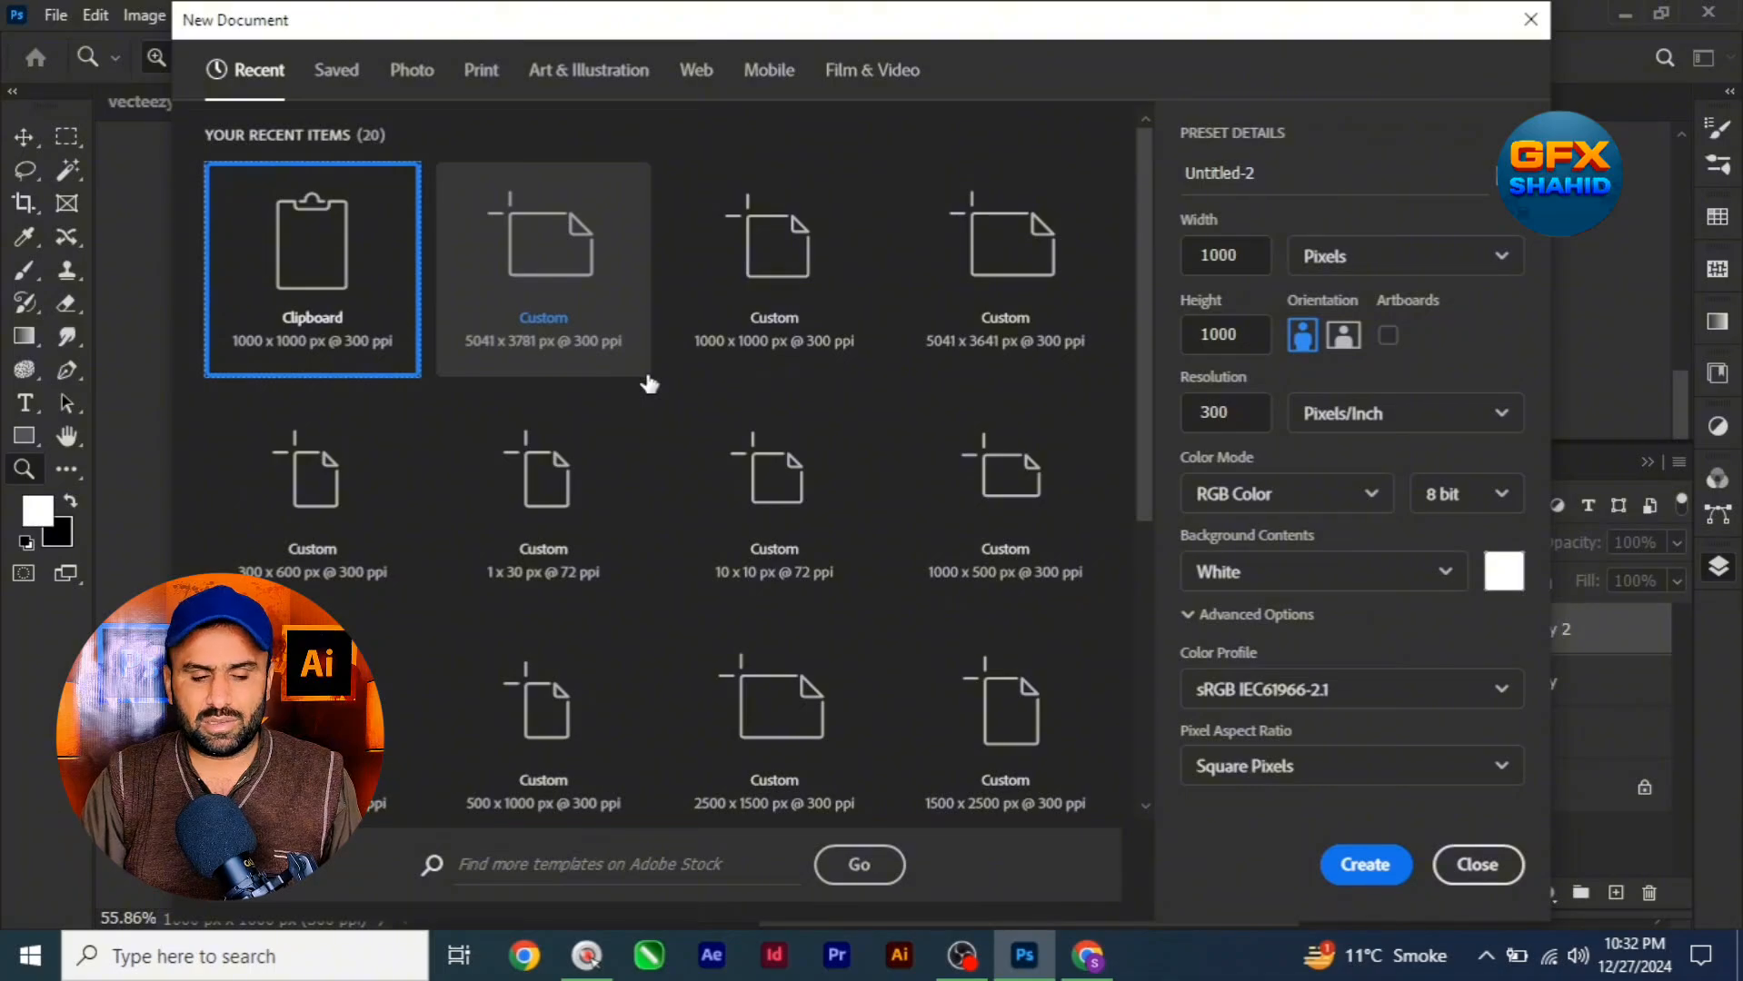
pyautogui.click(573, 305)
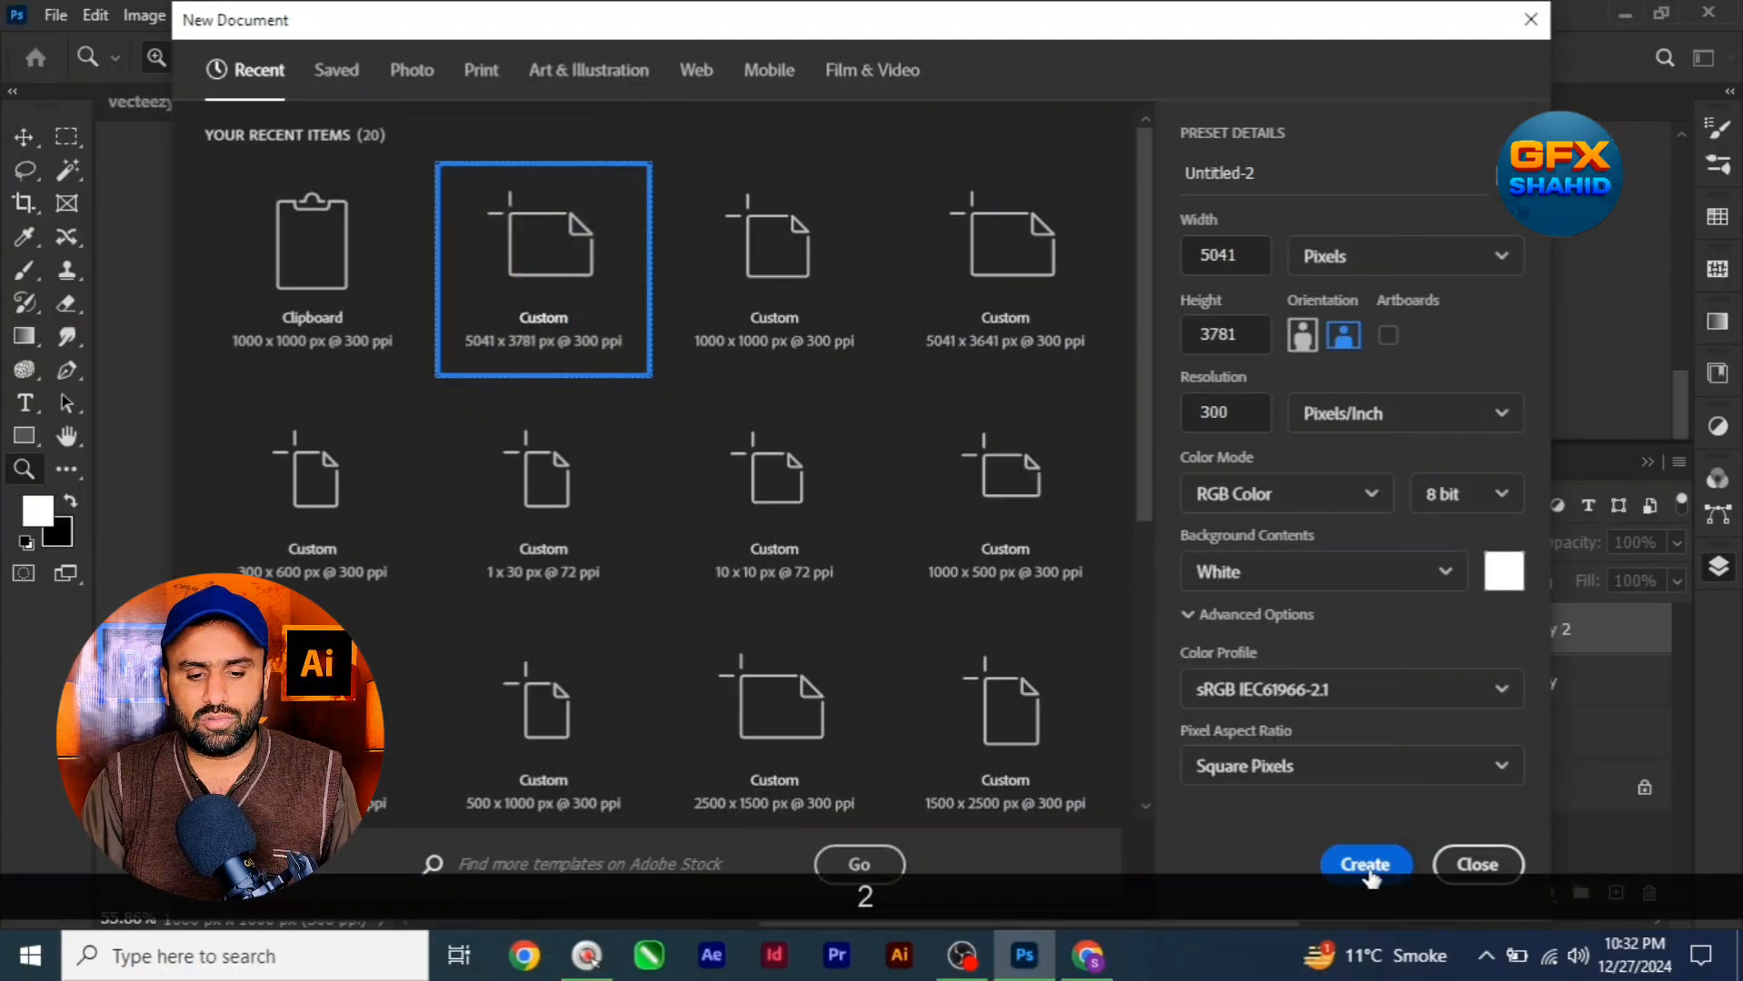
pyautogui.click(1366, 865)
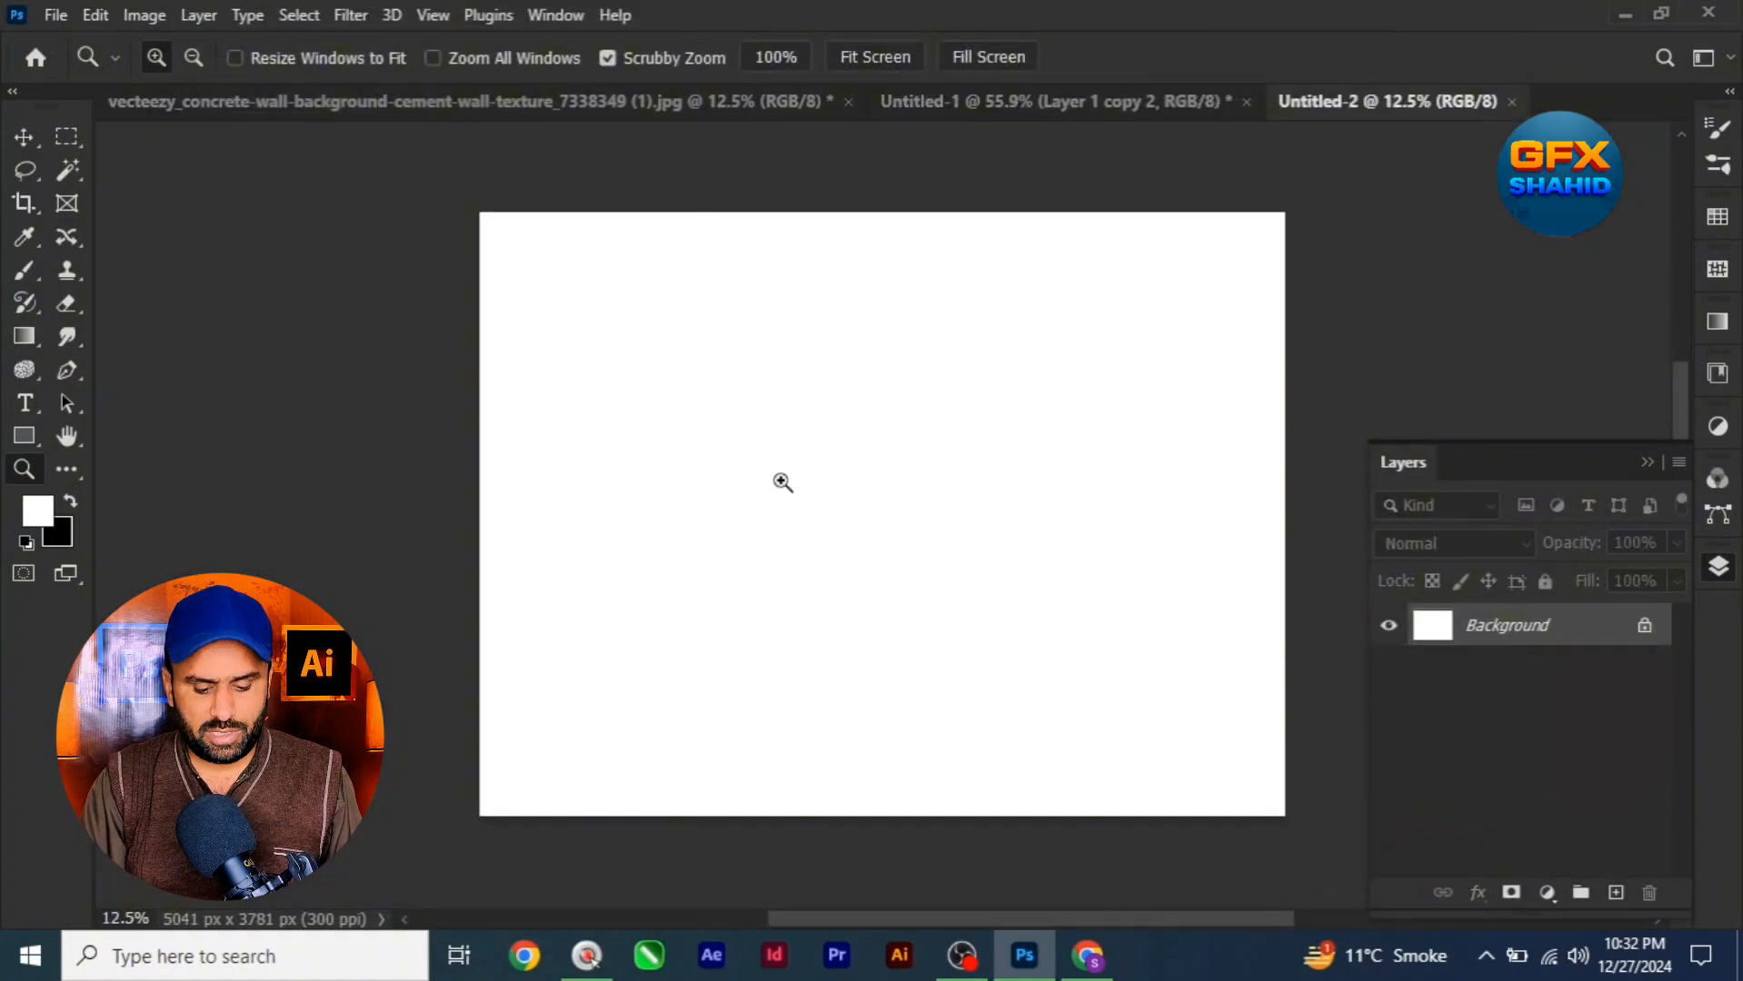
# Fill the blank Background with the newest concrete pattern, in Normal mode at 100% opacity
pyautogui.hotkey('shift', 'BackSpace')
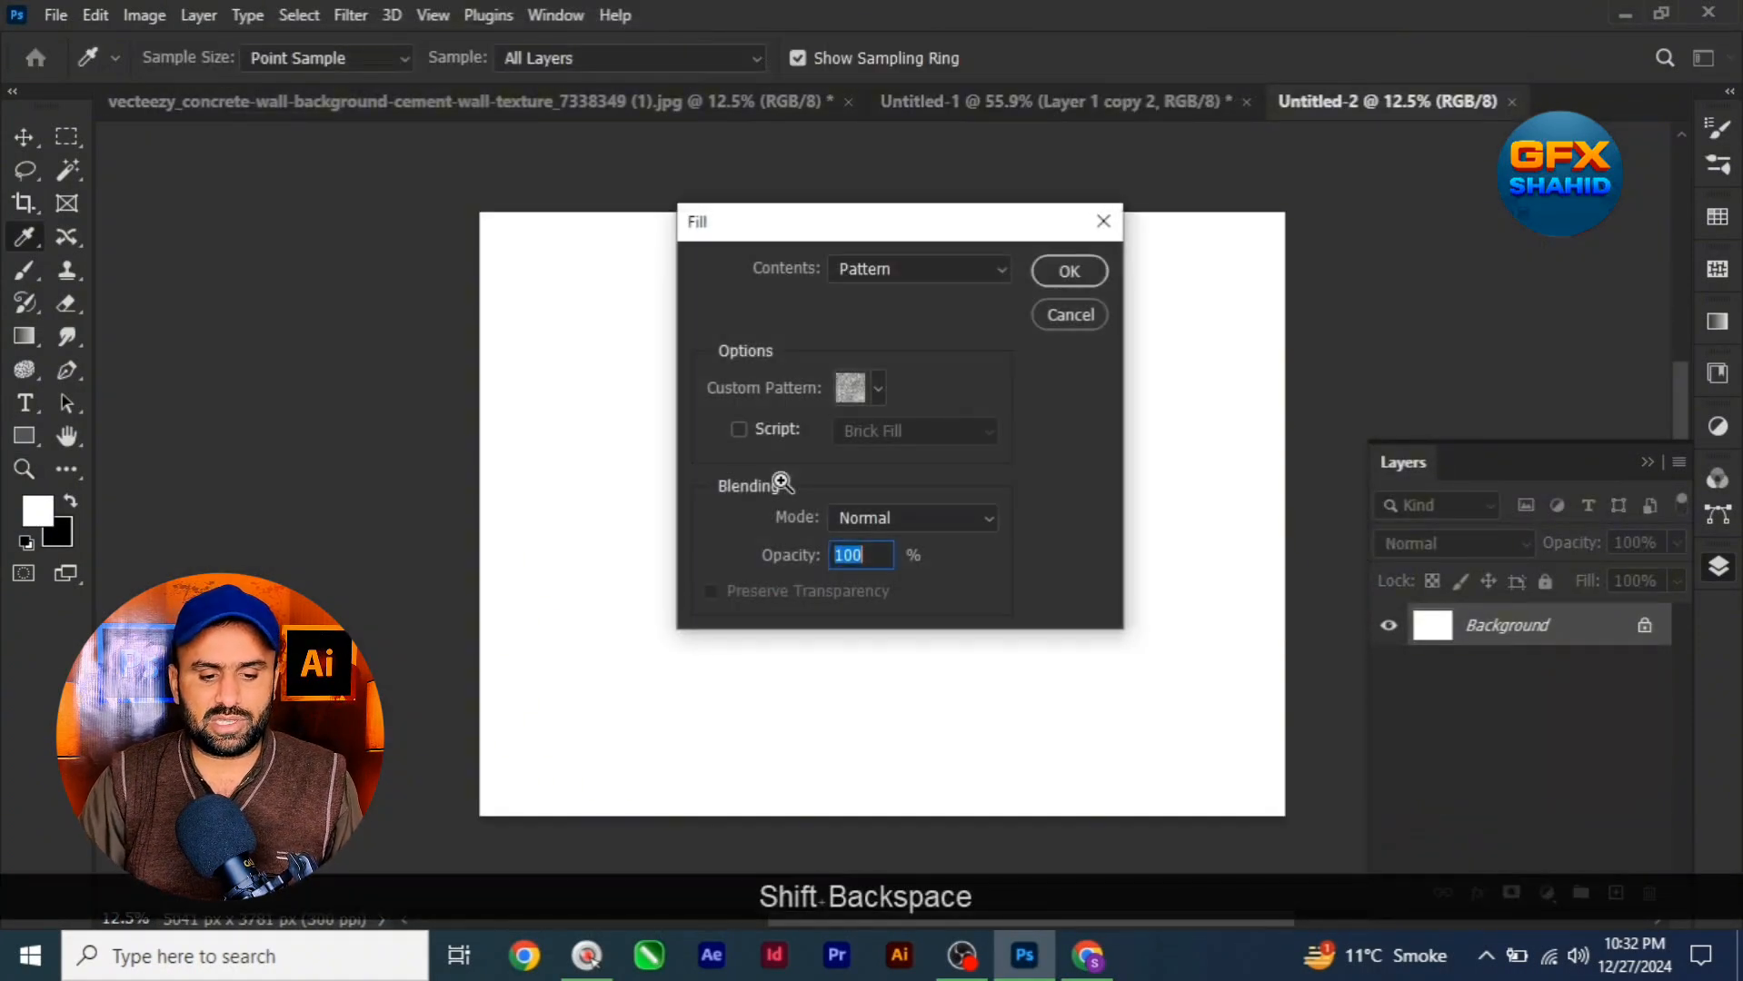
pyautogui.click(878, 391)
pyautogui.scroll(-1, 900, 509)
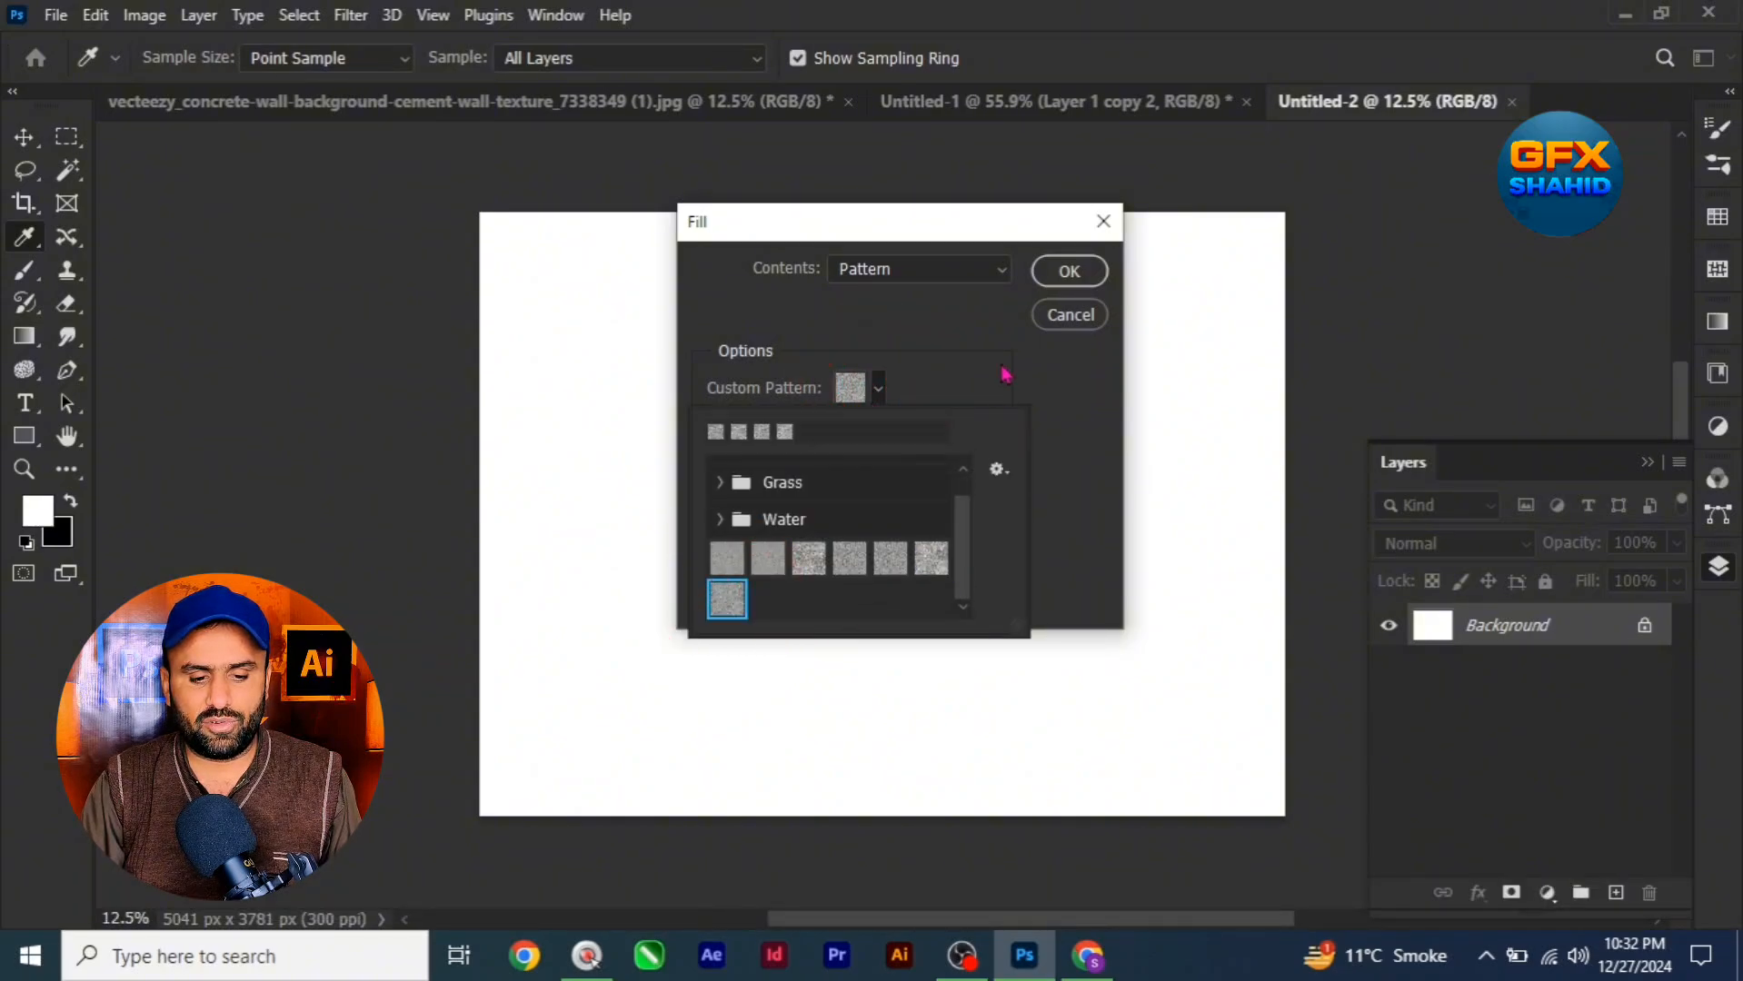
pyautogui.click(1068, 272)
pyautogui.press('z')
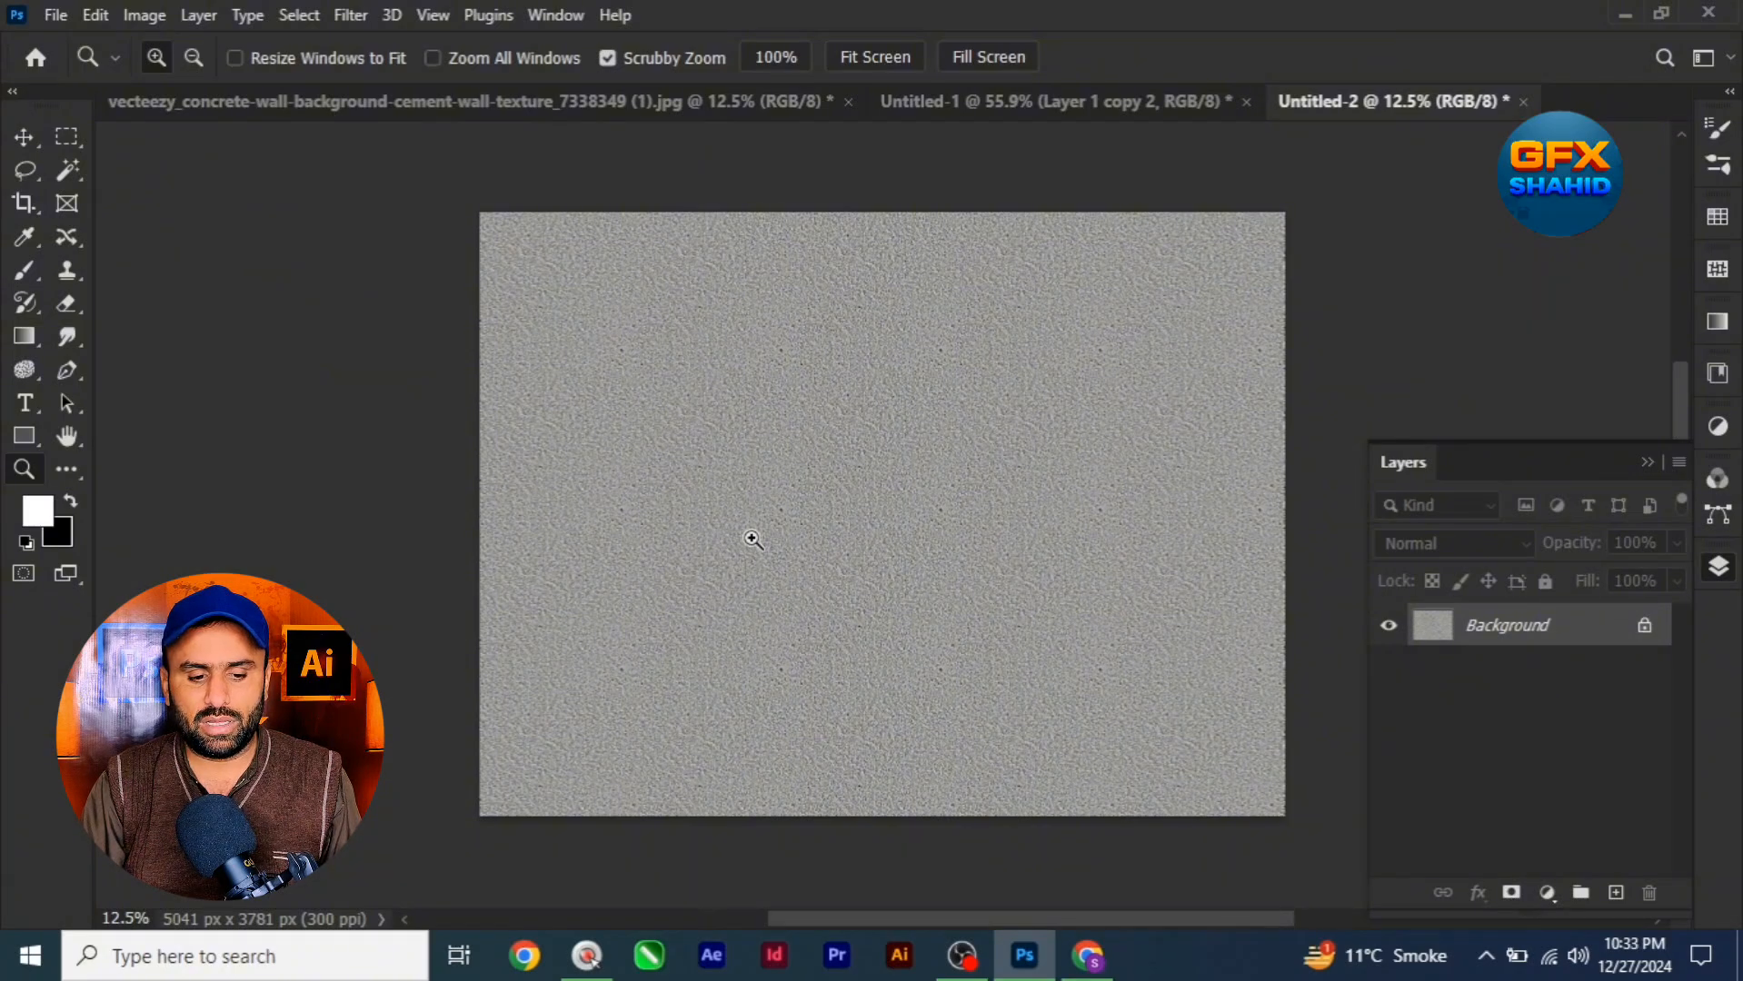
# Examine the pattern-filled canvas up close for visible seams where the tiles meet
pyautogui.press('shift')
pyautogui.press('capslock')
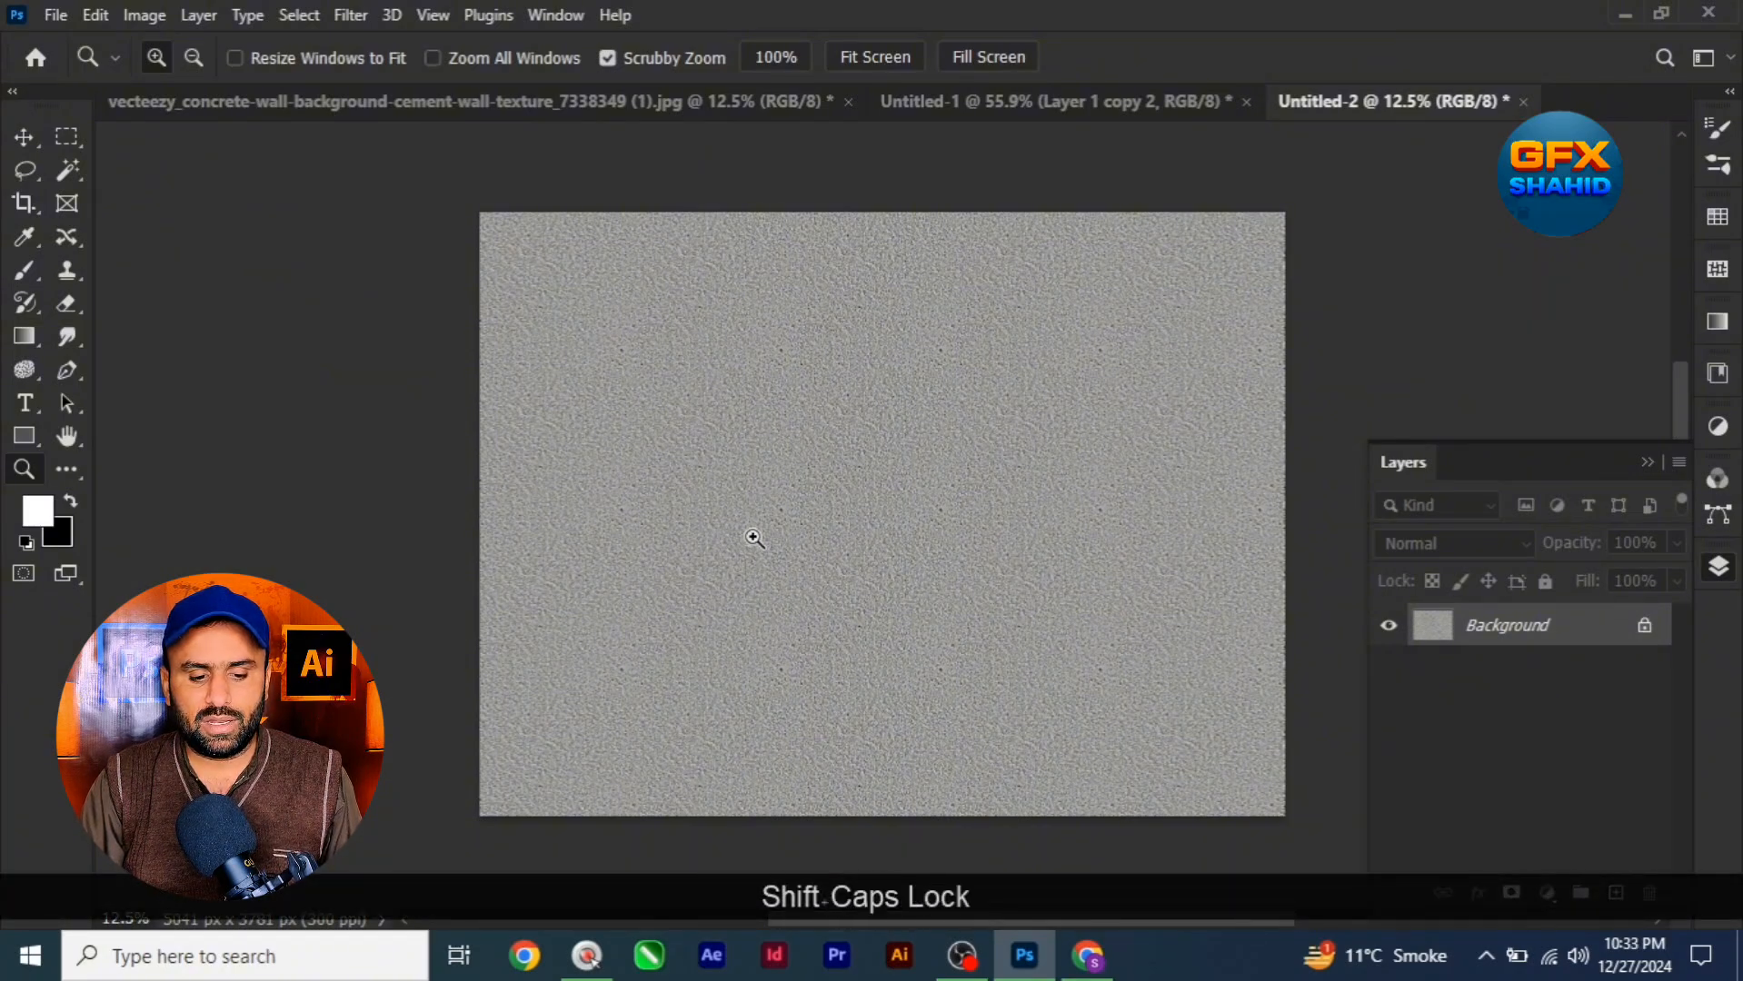
pyautogui.press('z')
pyautogui.moveTo(755, 537); pyautogui.dragTo(440, 568)
pyautogui.press('space')
pyautogui.moveTo(970, 352); pyautogui.dragTo(637, 696)
pyautogui.moveTo(1114, 331); pyautogui.dragTo(986, 511)
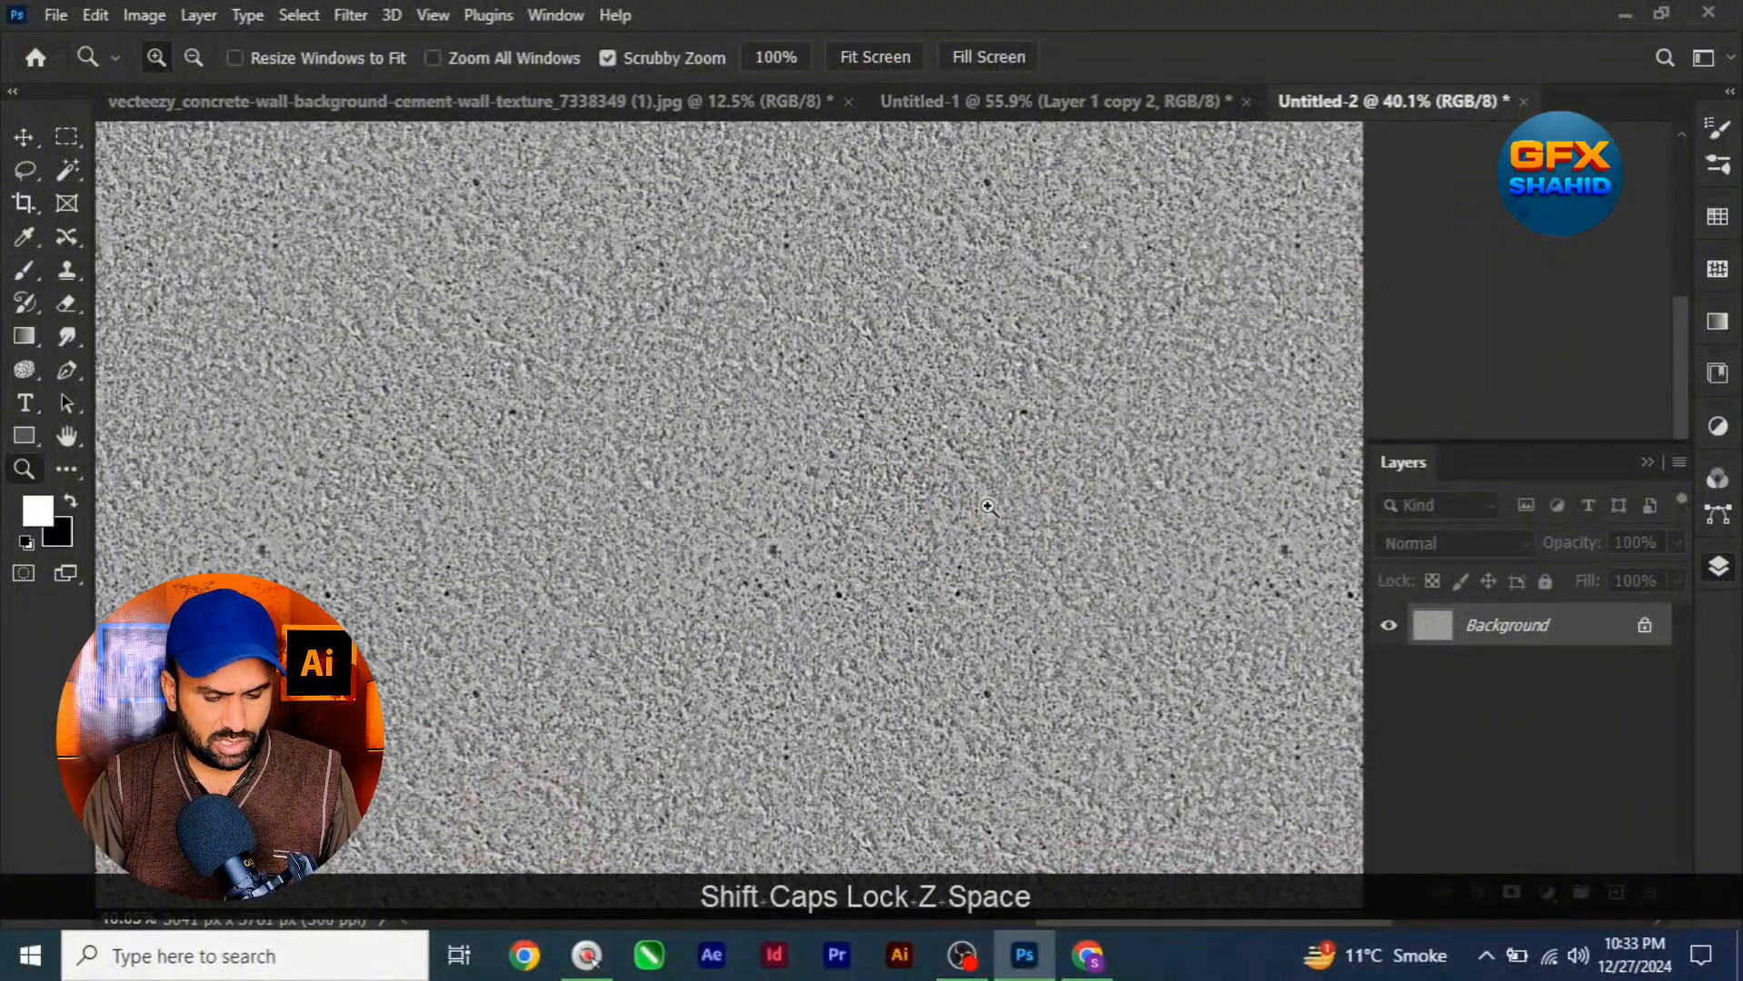
pyautogui.moveTo(999, 451); pyautogui.dragTo(1183, 638)
pyautogui.moveTo(782, 369); pyautogui.dragTo(1130, 476)
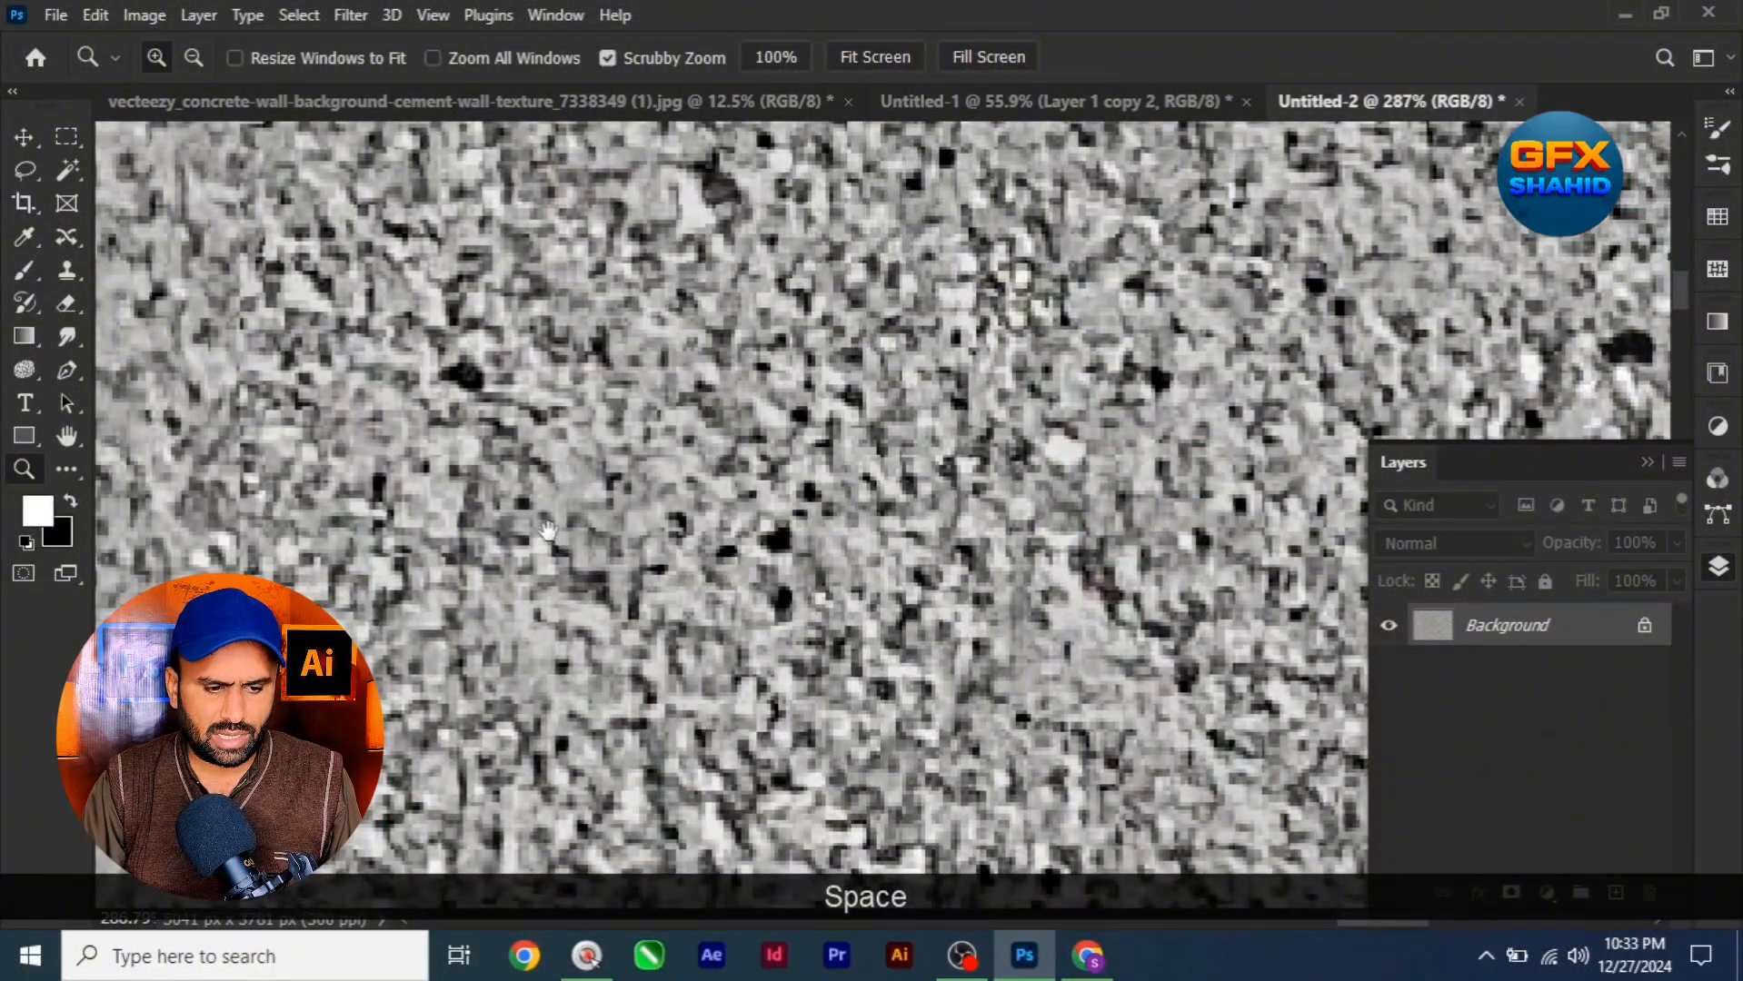
pyautogui.moveTo(548, 531); pyautogui.dragTo(899, 524)
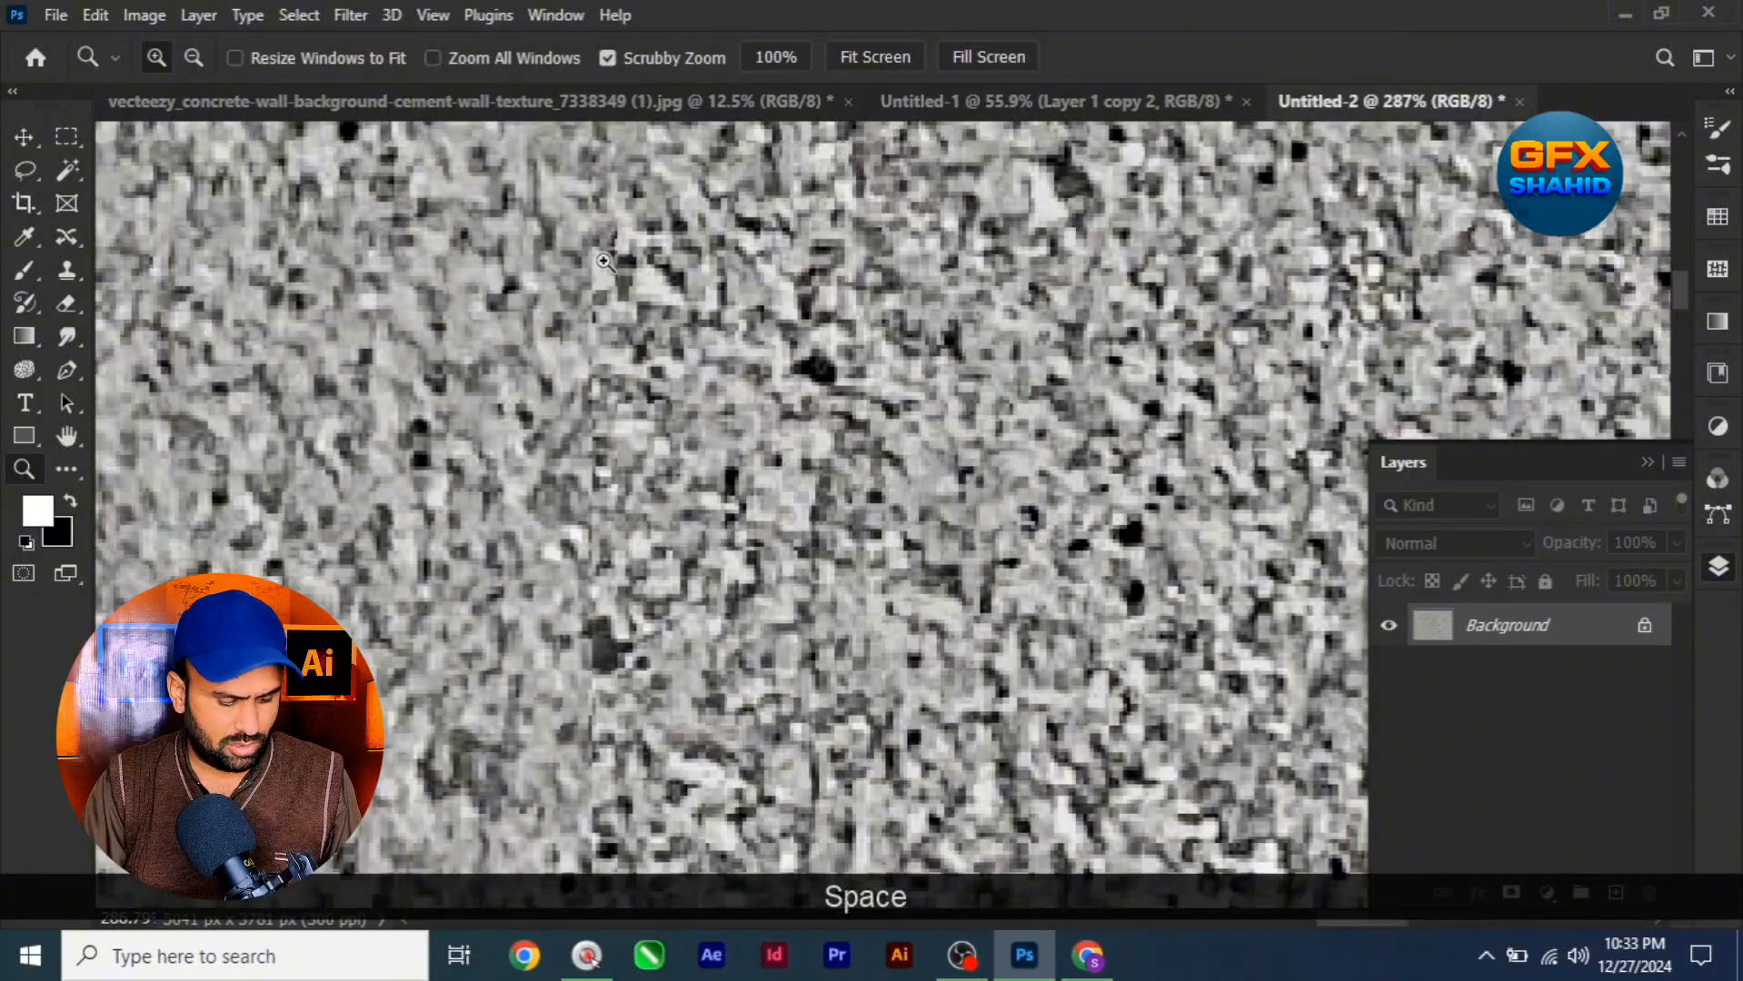
pyautogui.press('2')
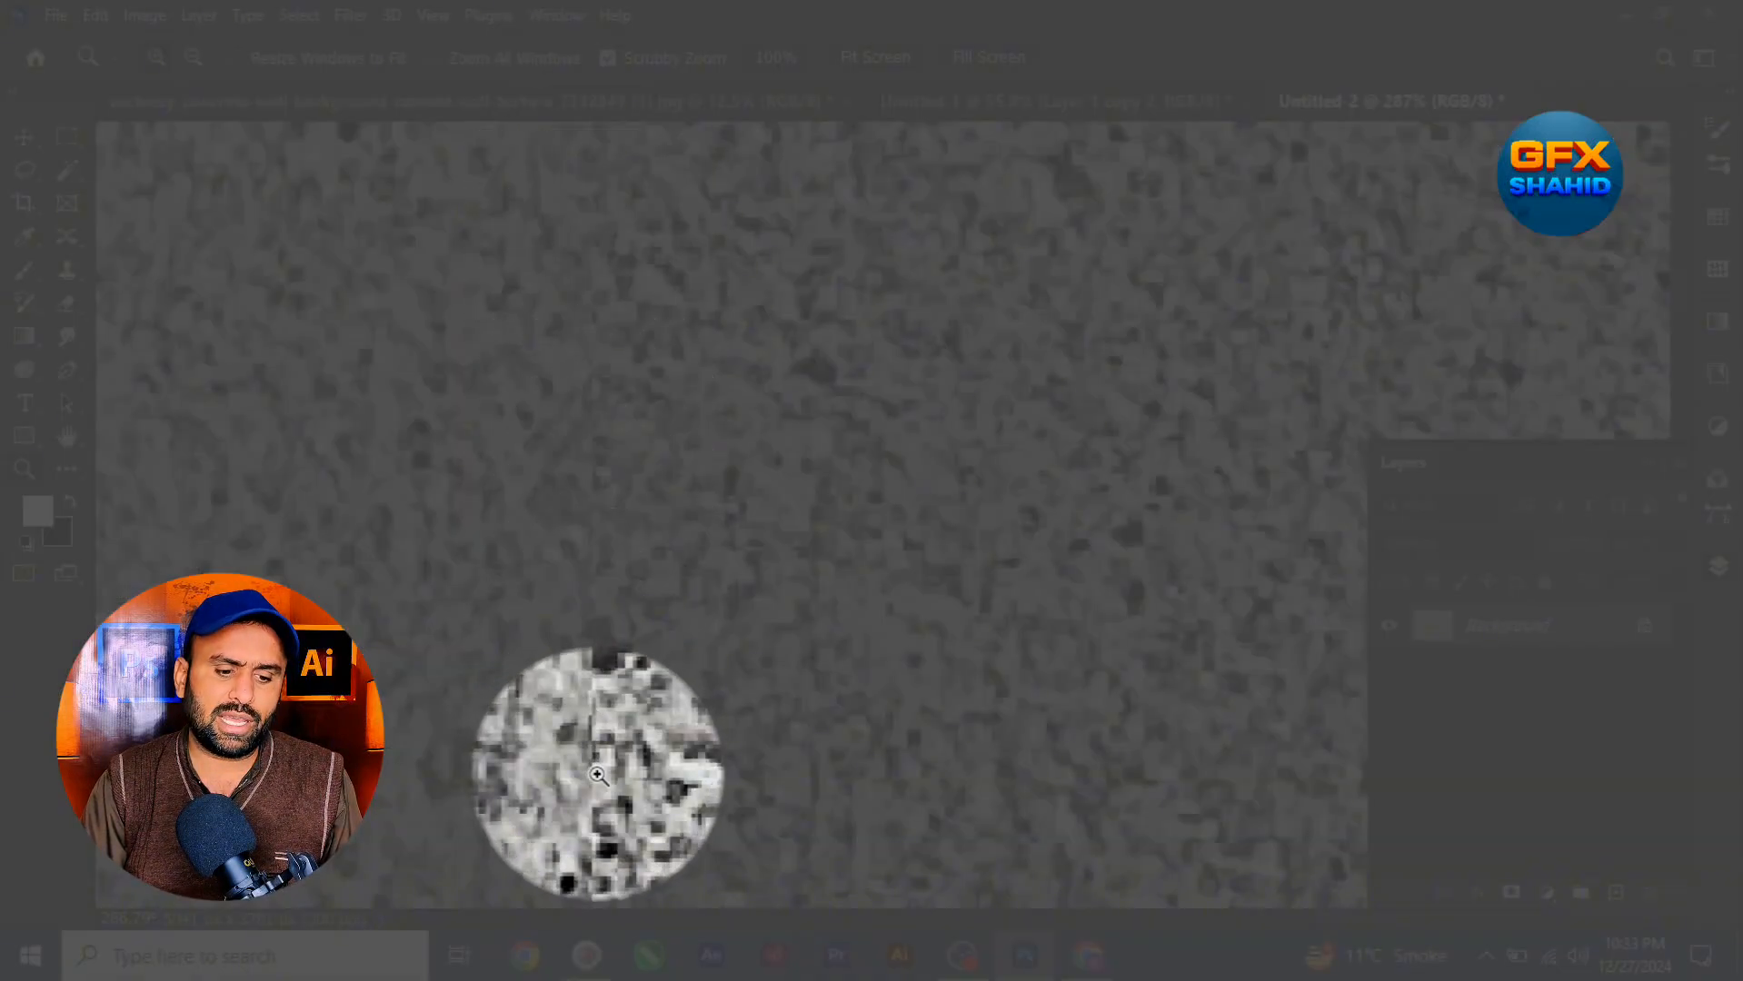
pyautogui.press('2')
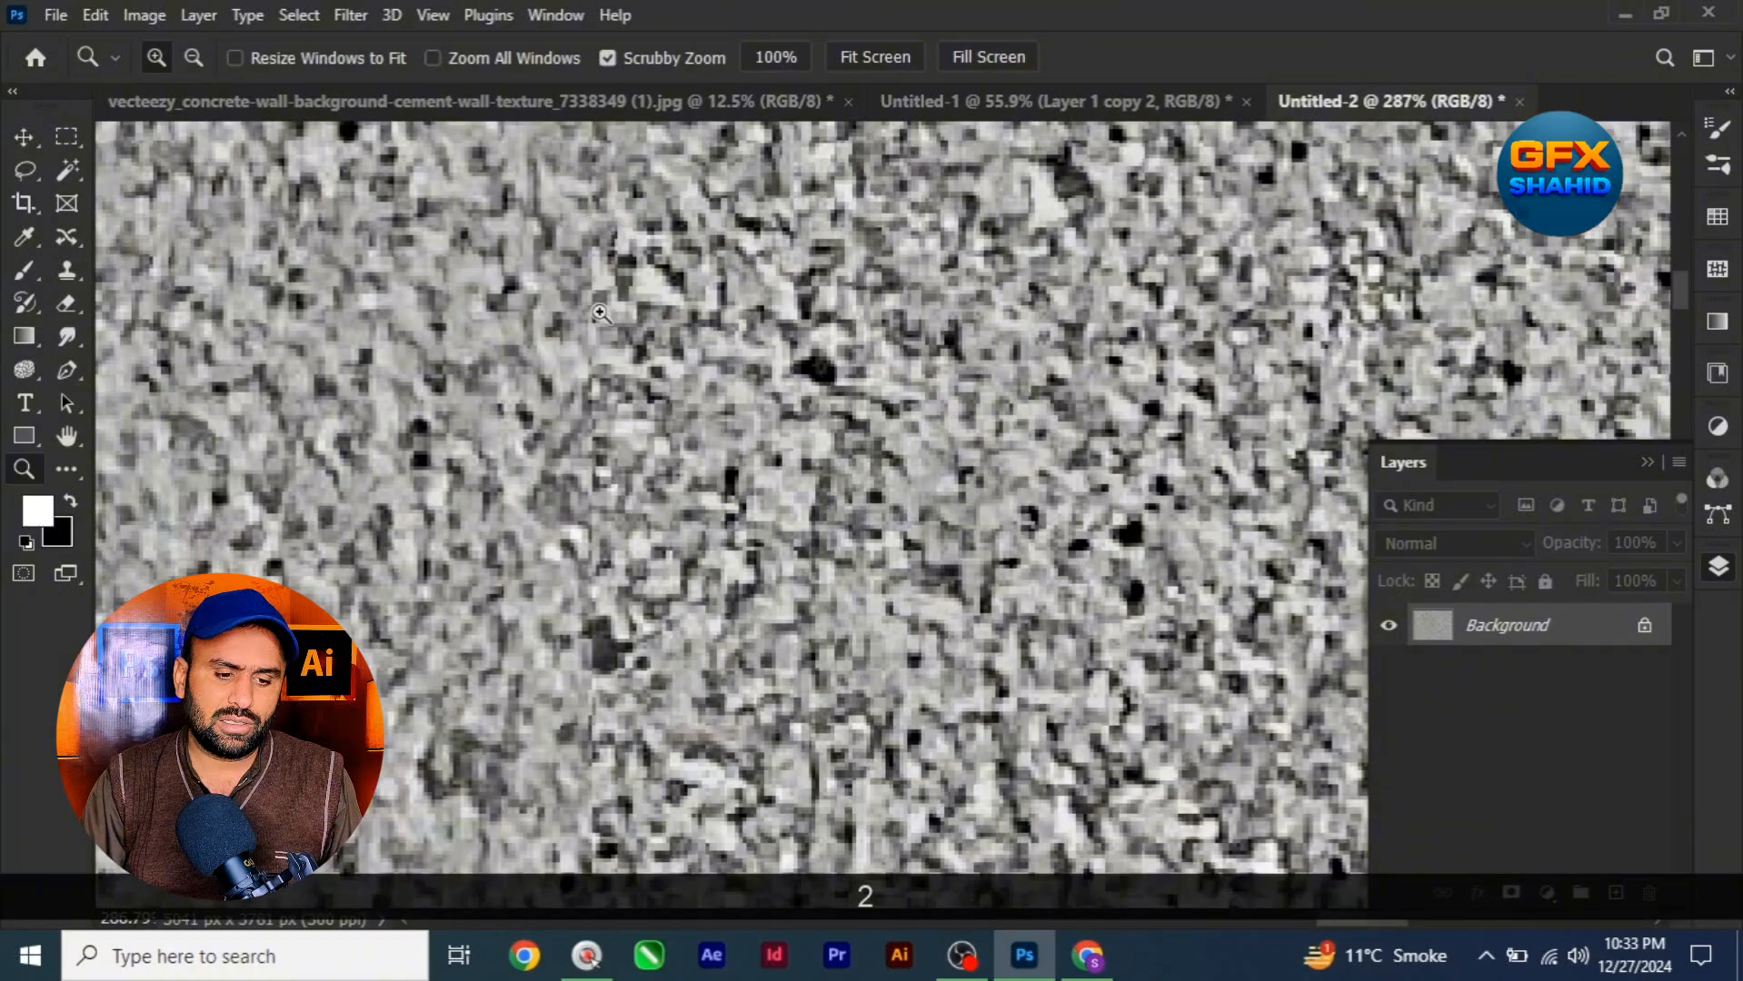
# Inspect the vertical joint between neighbouring tiles at several magnifications
pyautogui.press('z')
pyautogui.moveTo(617, 373); pyautogui.dragTo(547, 196)
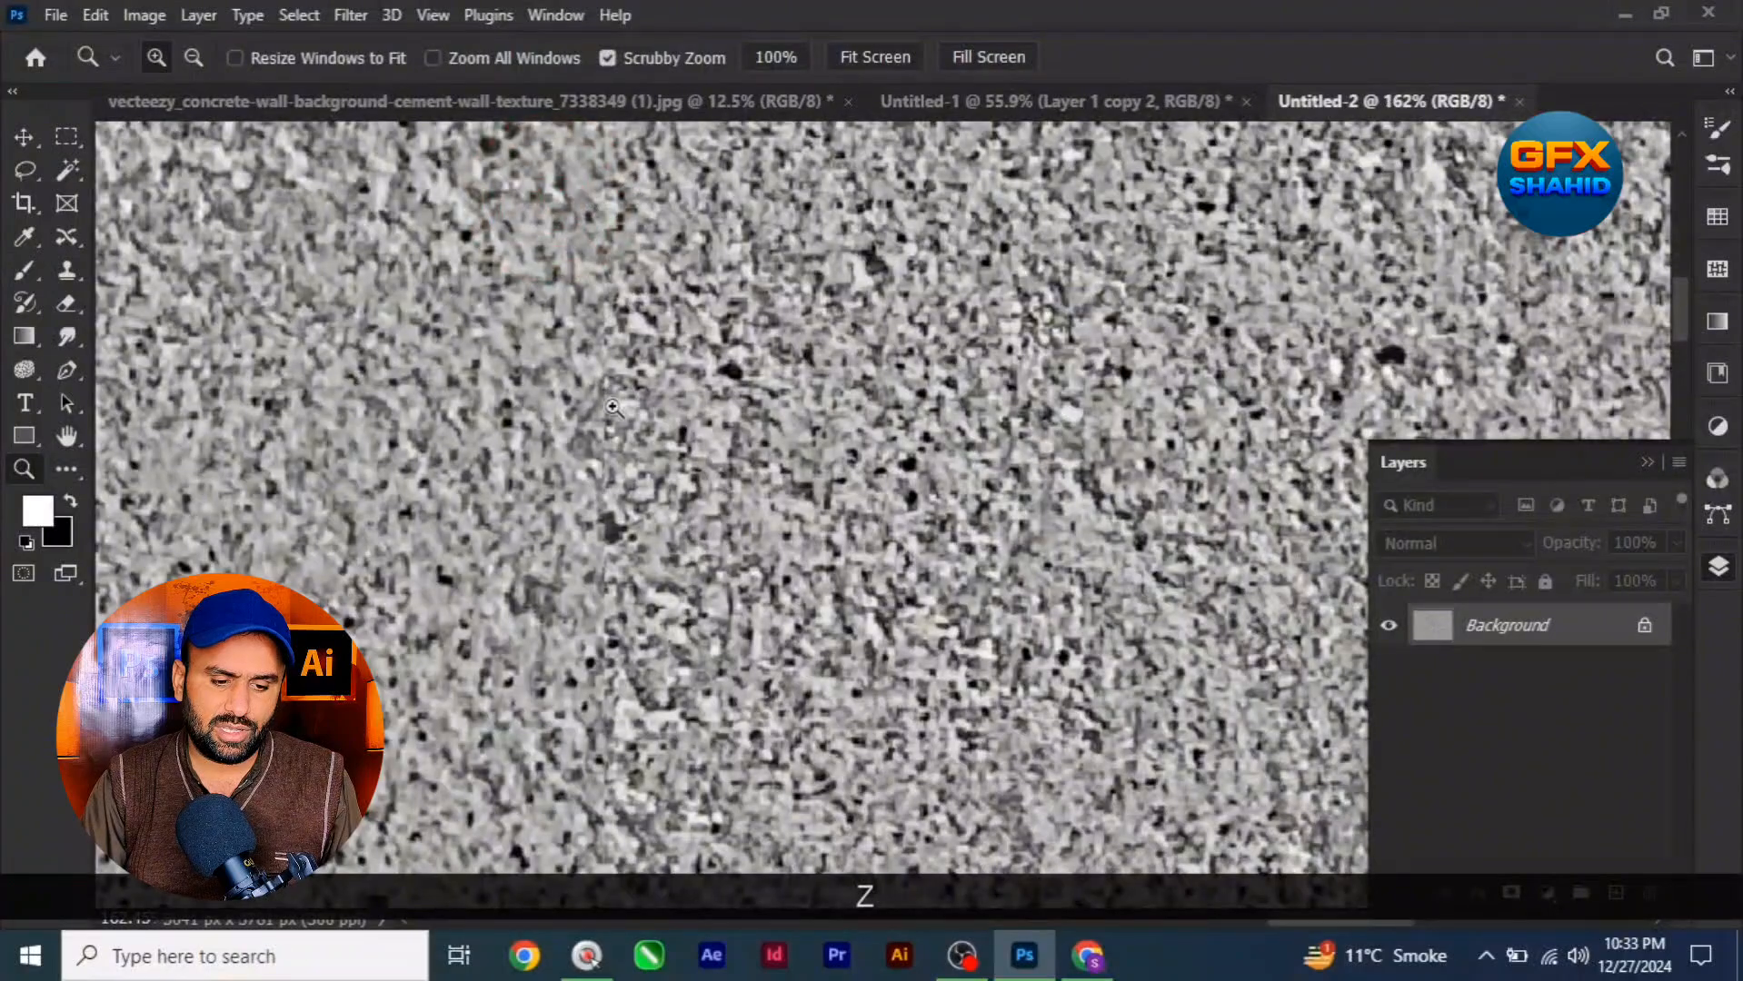
pyautogui.moveTo(615, 622); pyautogui.dragTo(623, 458)
pyautogui.moveTo(635, 576); pyautogui.dragTo(884, 445)
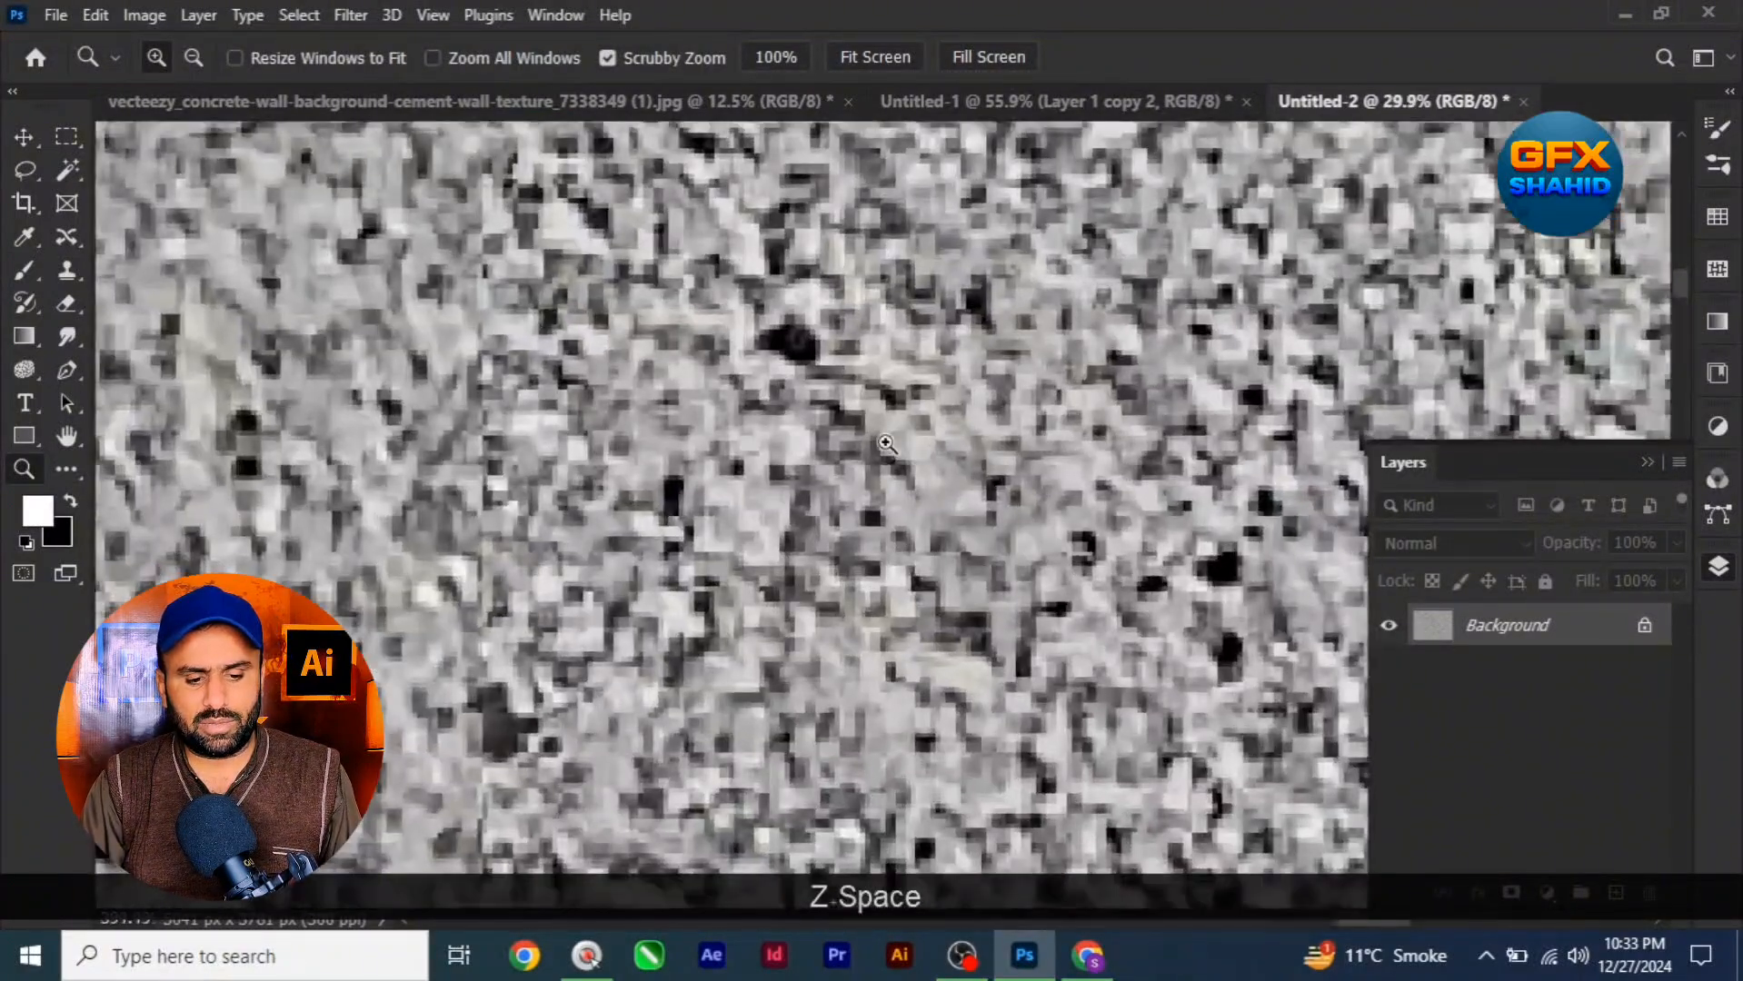
pyautogui.press('z')
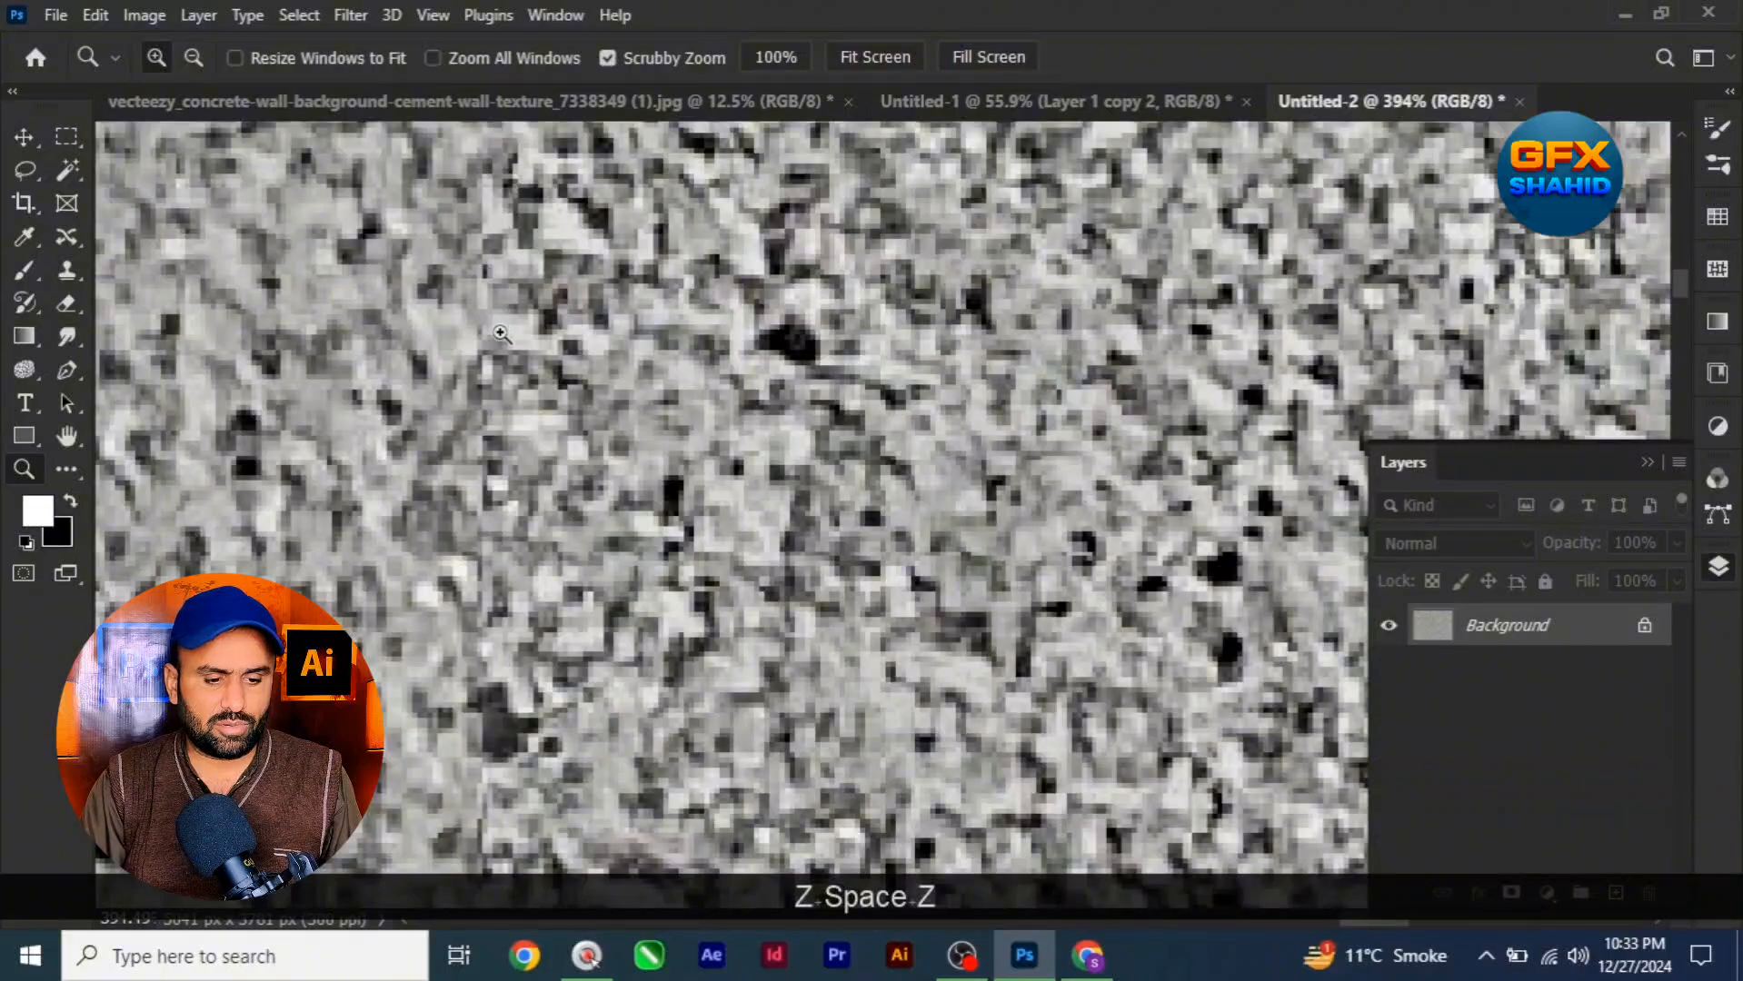
pyautogui.press('w')
pyautogui.press('2')
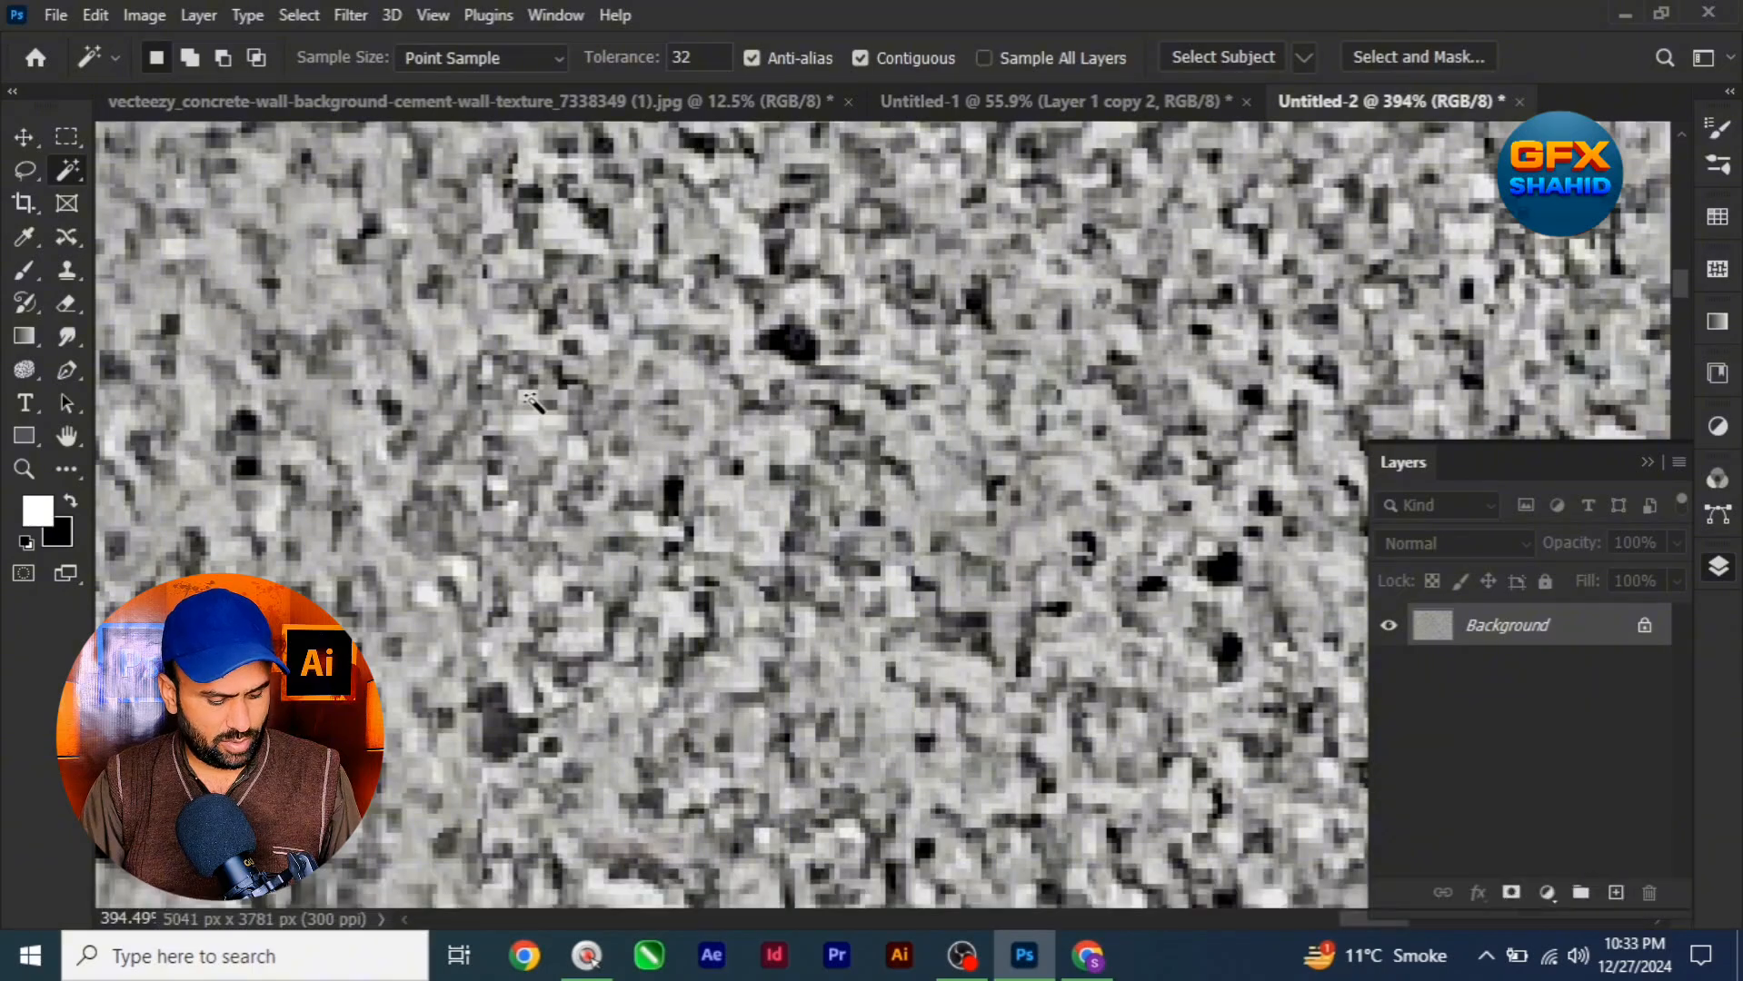
pyautogui.press('z')
pyautogui.moveTo(713, 561); pyautogui.dragTo(510, 187)
# Clear the selection in the Untitled-1 tile document and make Layer 1 copy 2 the active layer
pyautogui.click(888, 100)
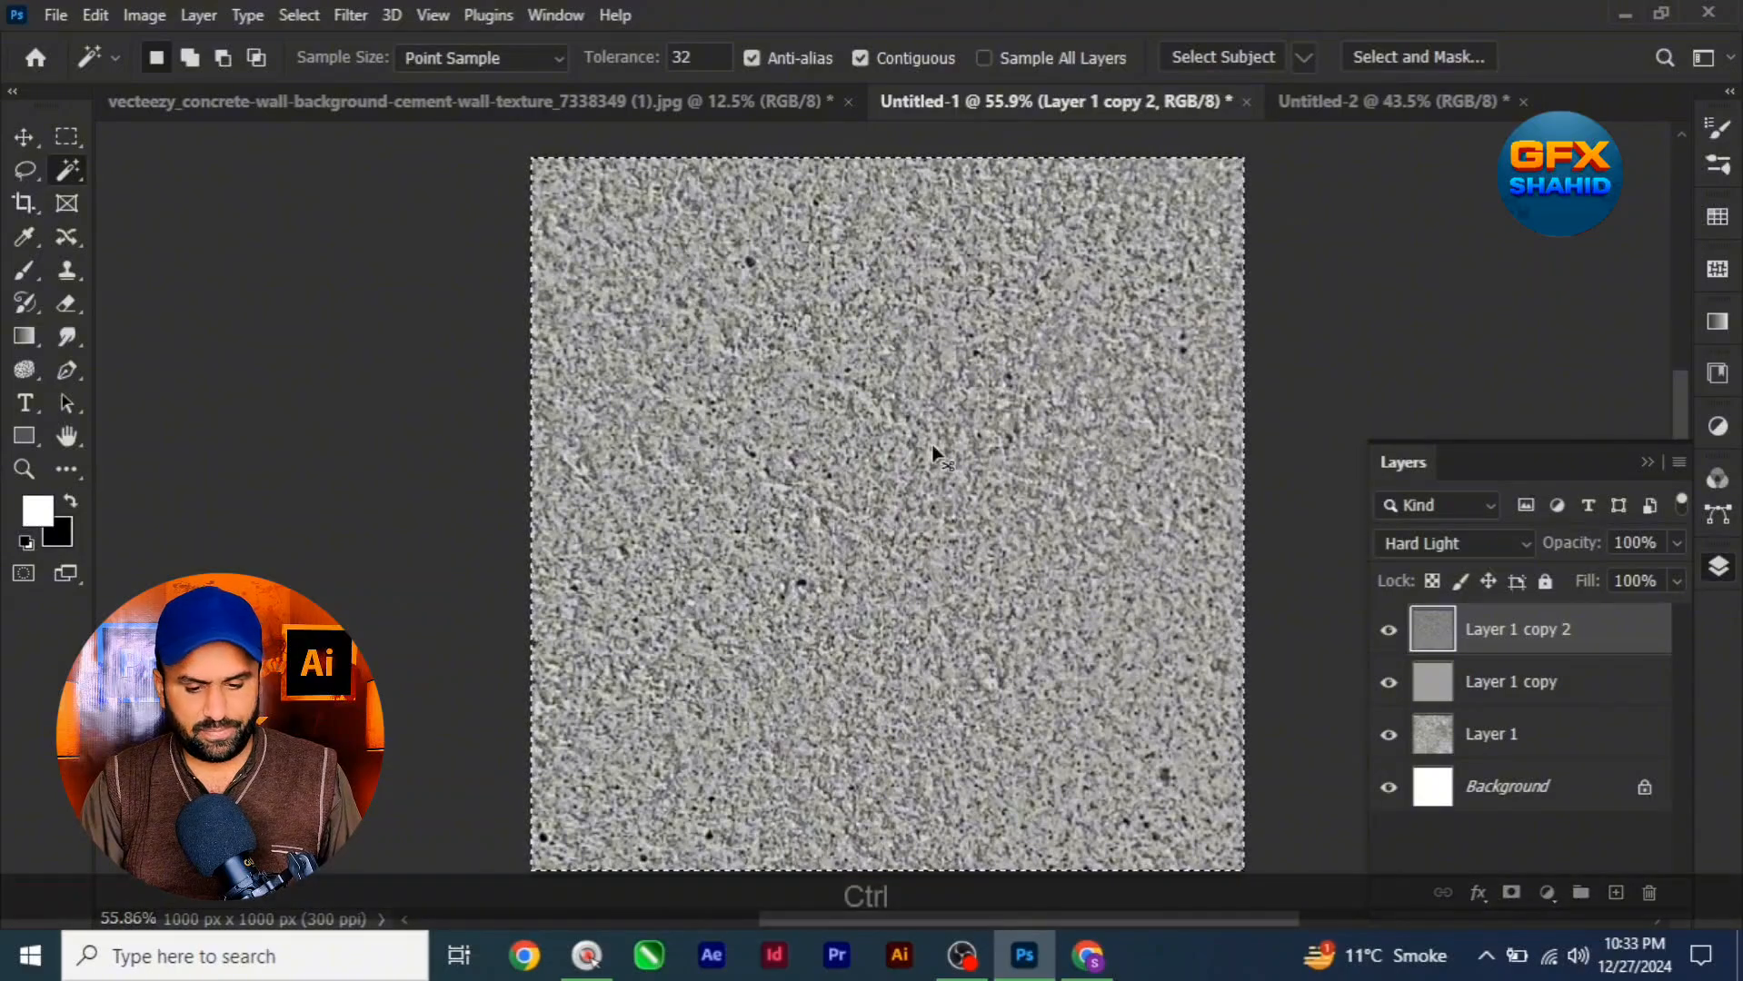
pyautogui.hotkey('ctrl', 'd')
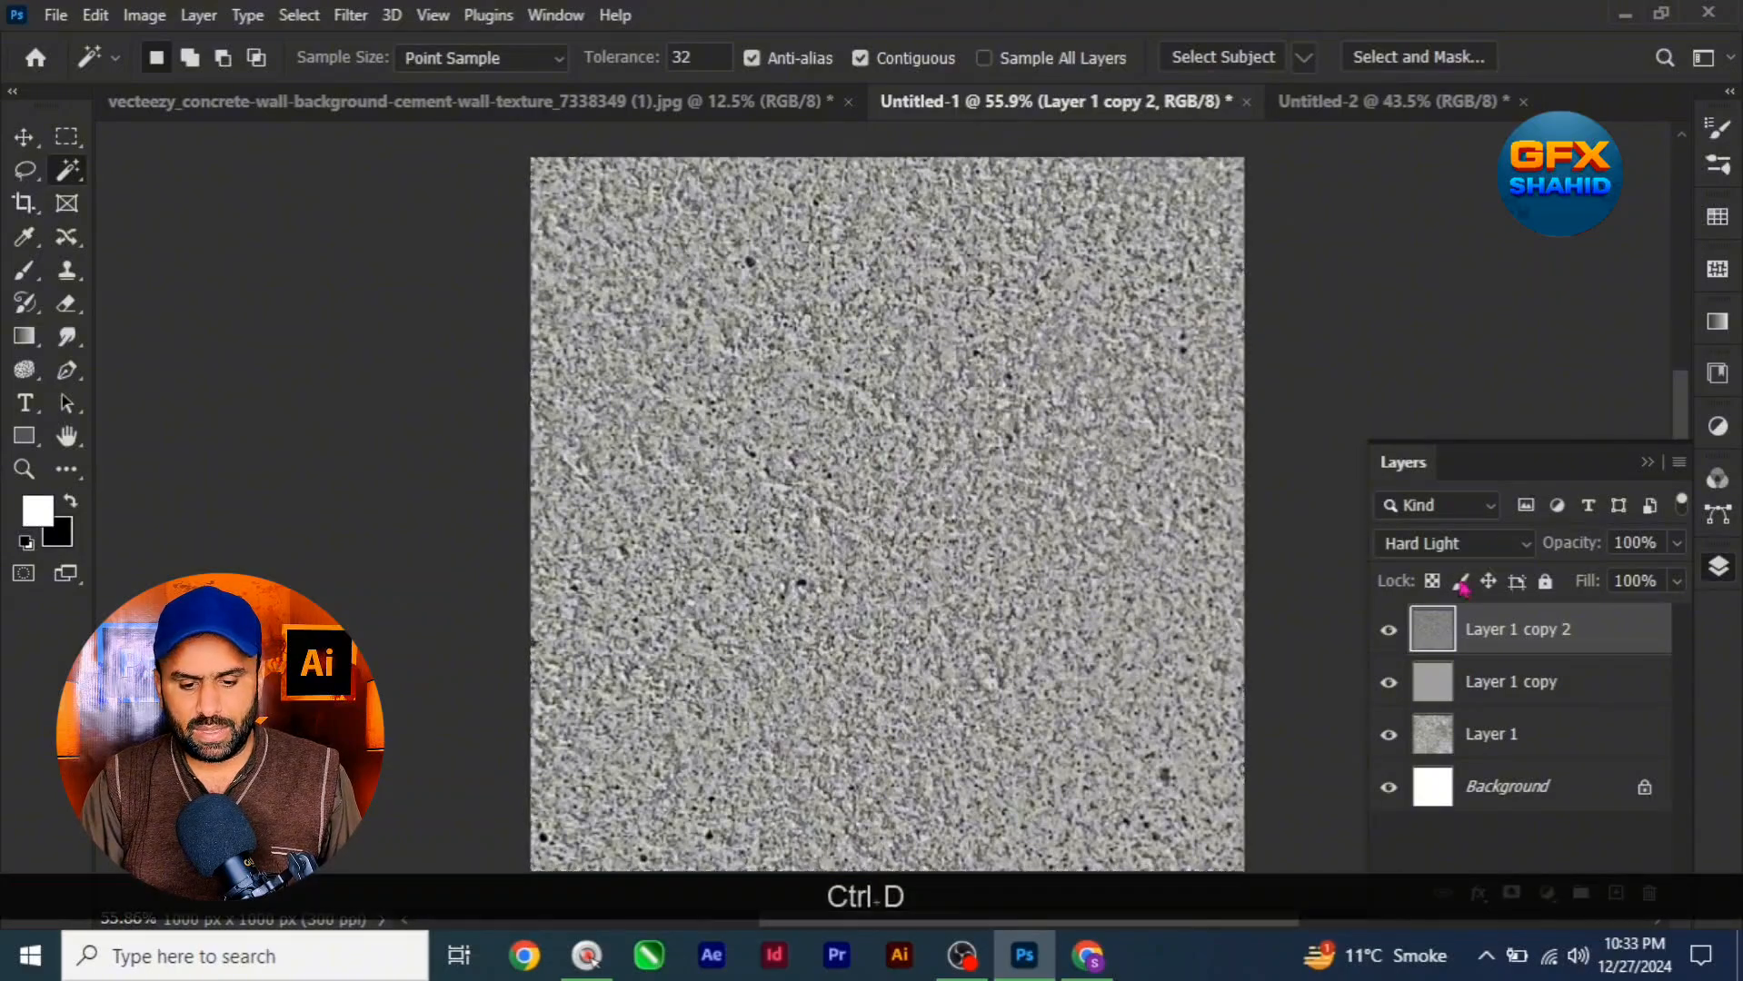
pyautogui.click(1504, 688)
pyautogui.click(1513, 636)
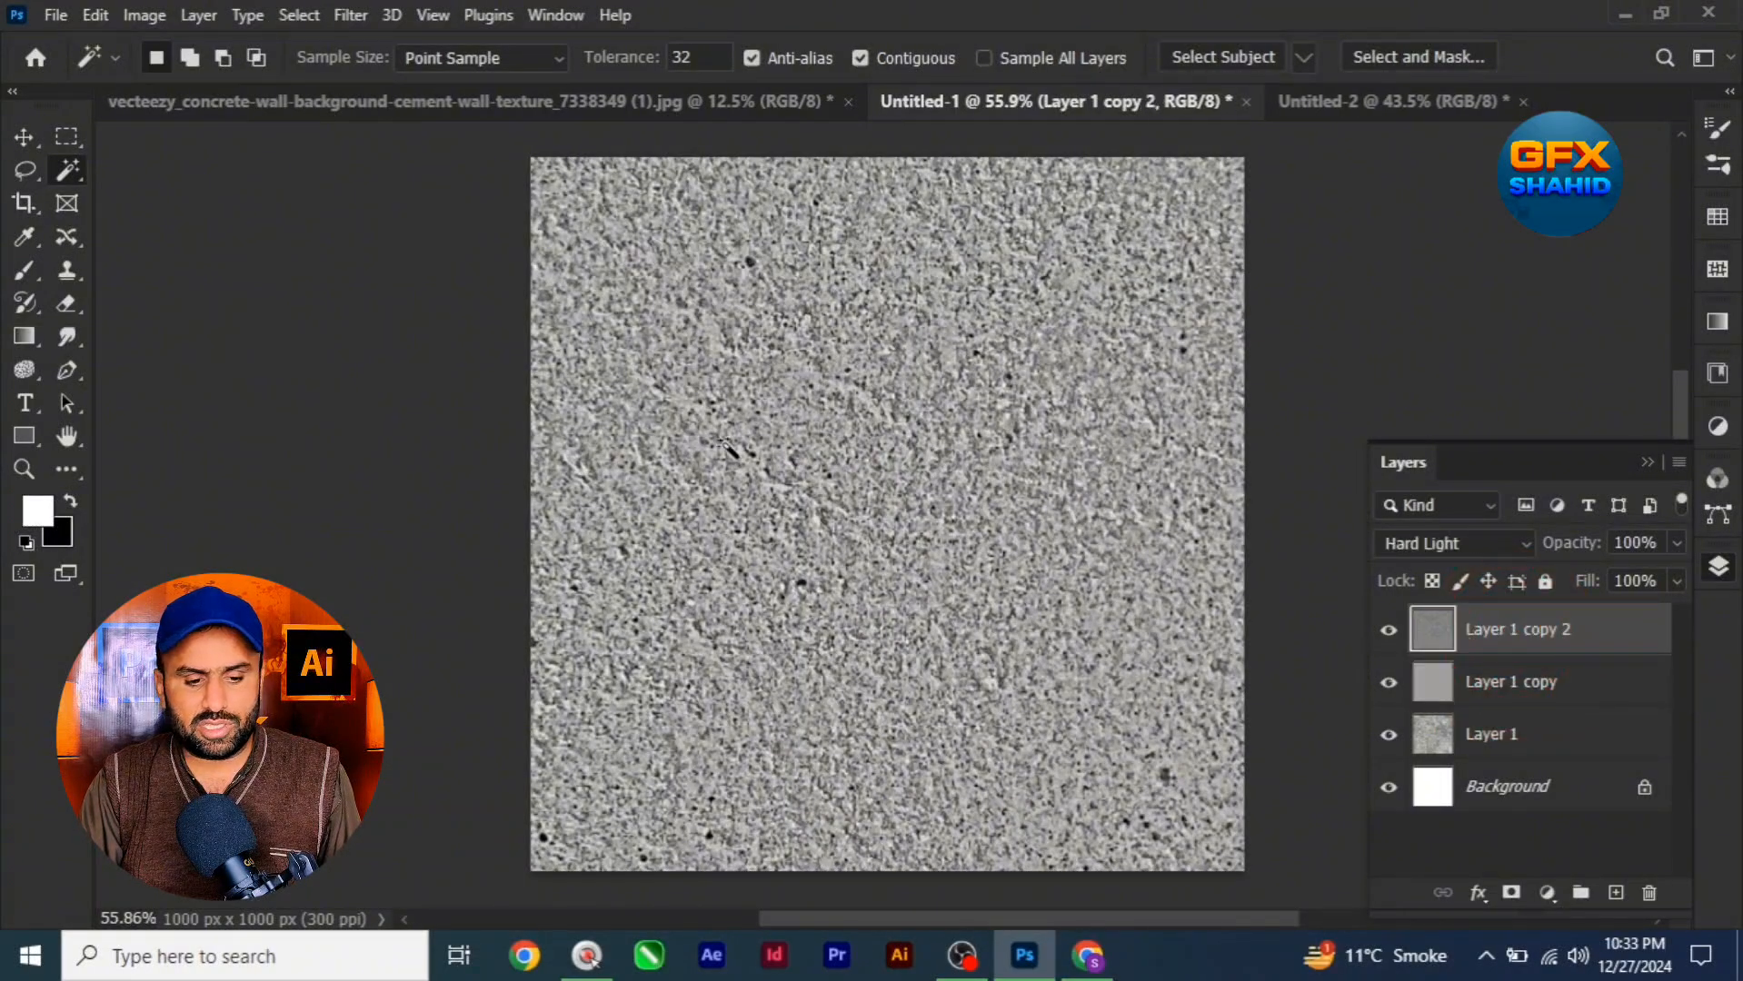
# Apply the Offset filter to Layer 1 copy 2 with 450 pixels right, 450 pixels down and Wrap Around
pyautogui.click(358, 20)
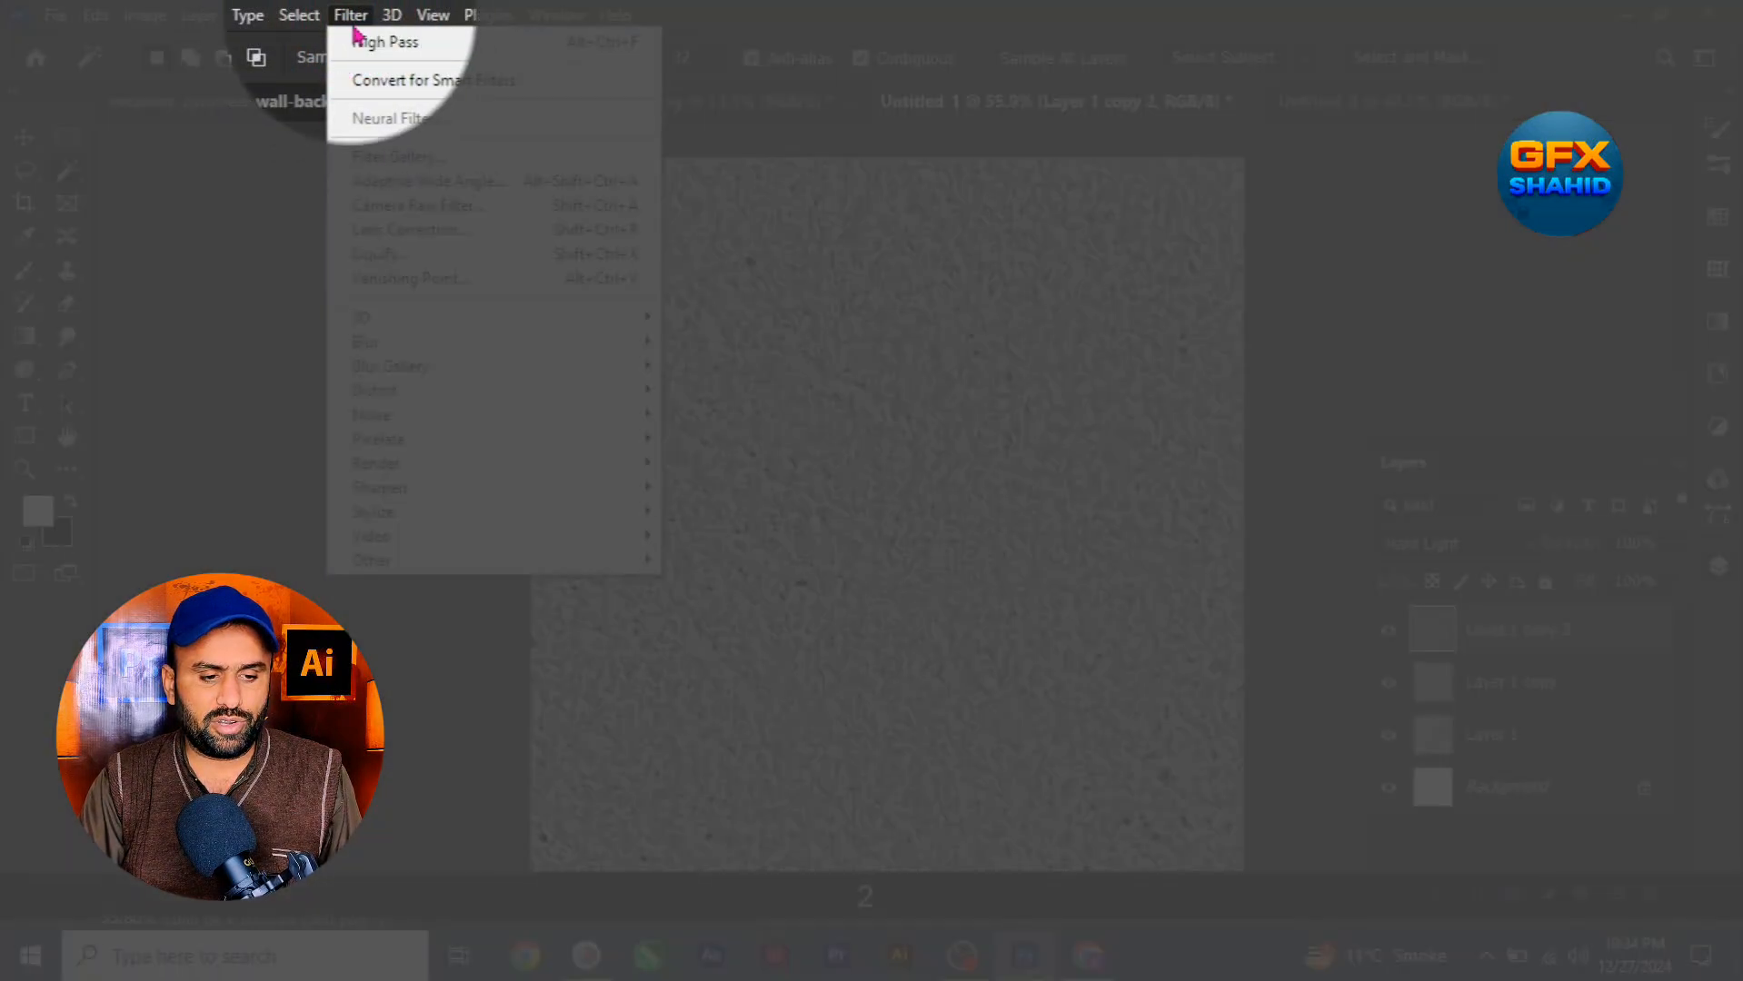
pyautogui.moveTo(390, 560)
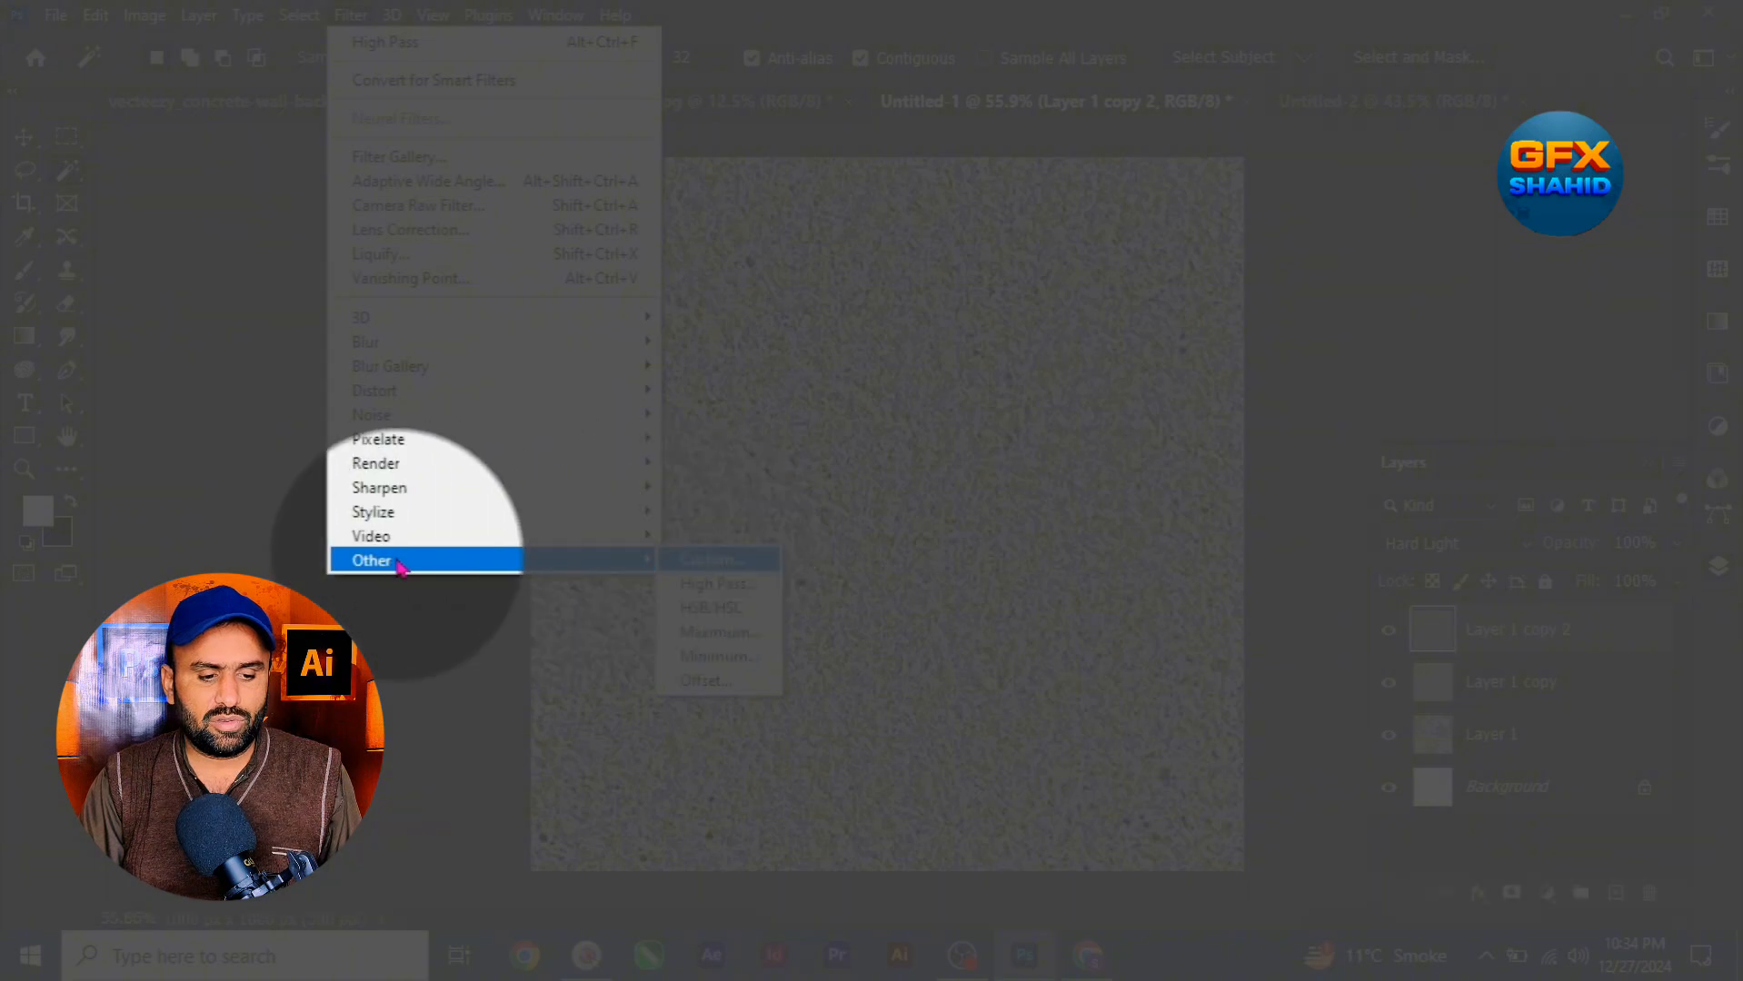
pyautogui.click(709, 680)
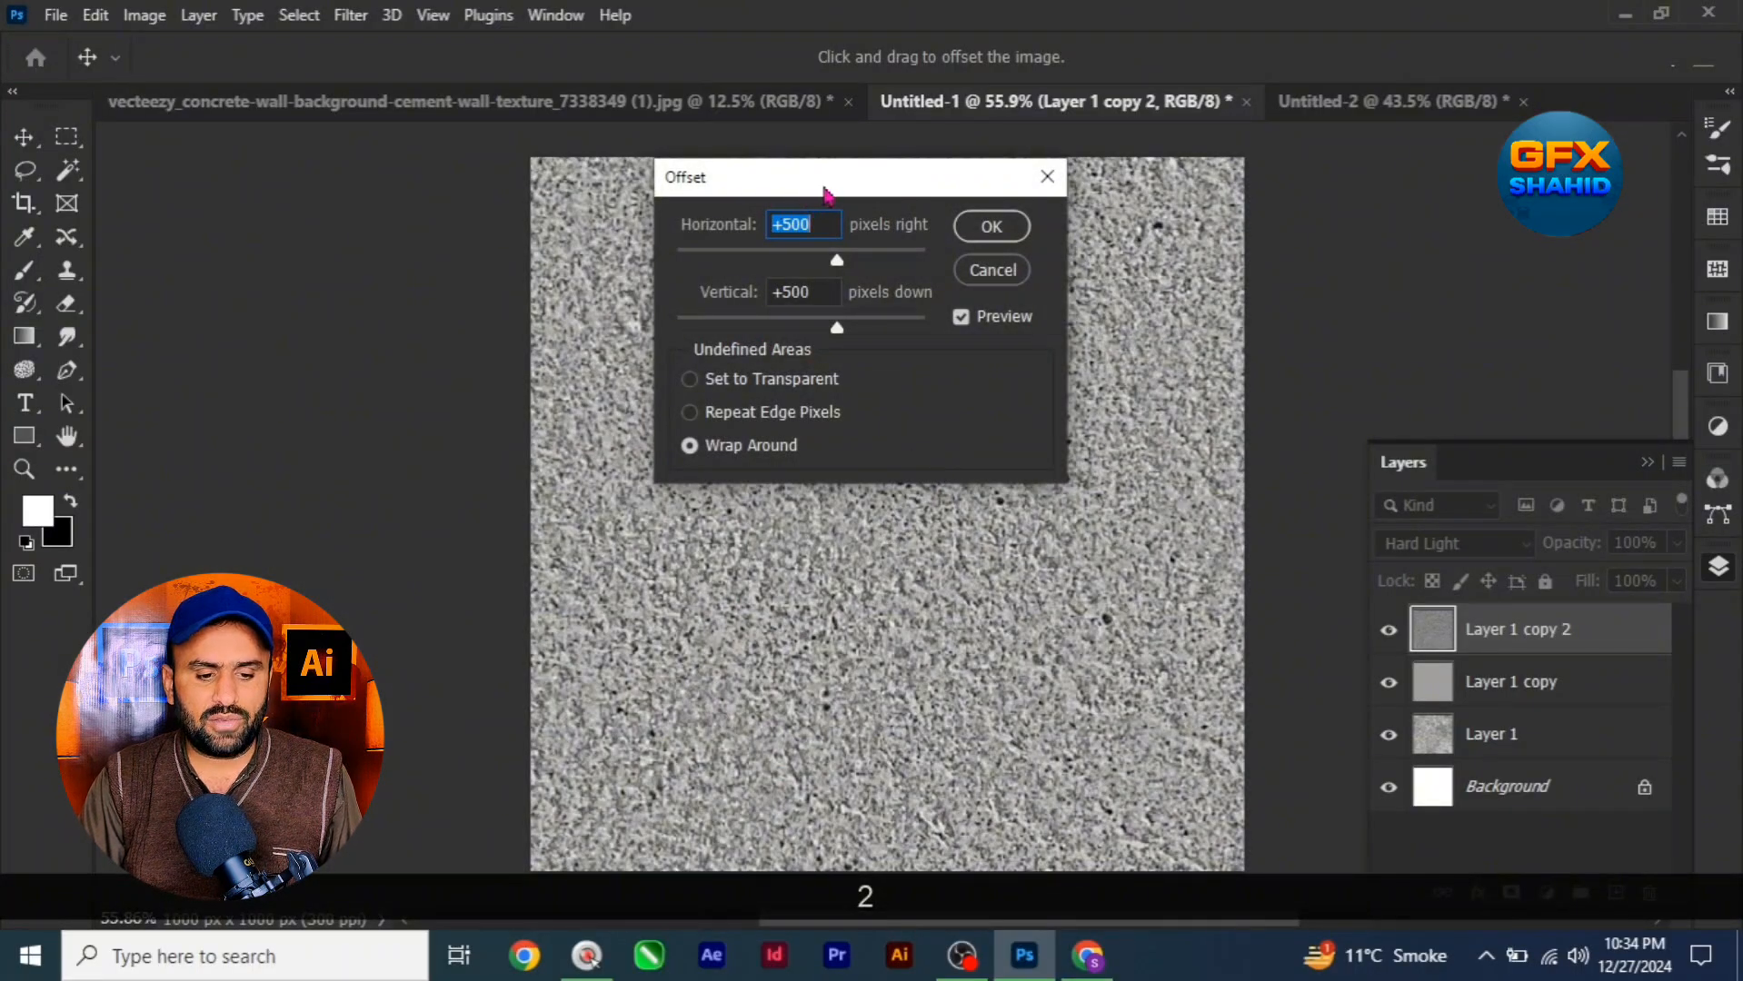
pyautogui.moveTo(826, 192); pyautogui.dragTo(342, 300)
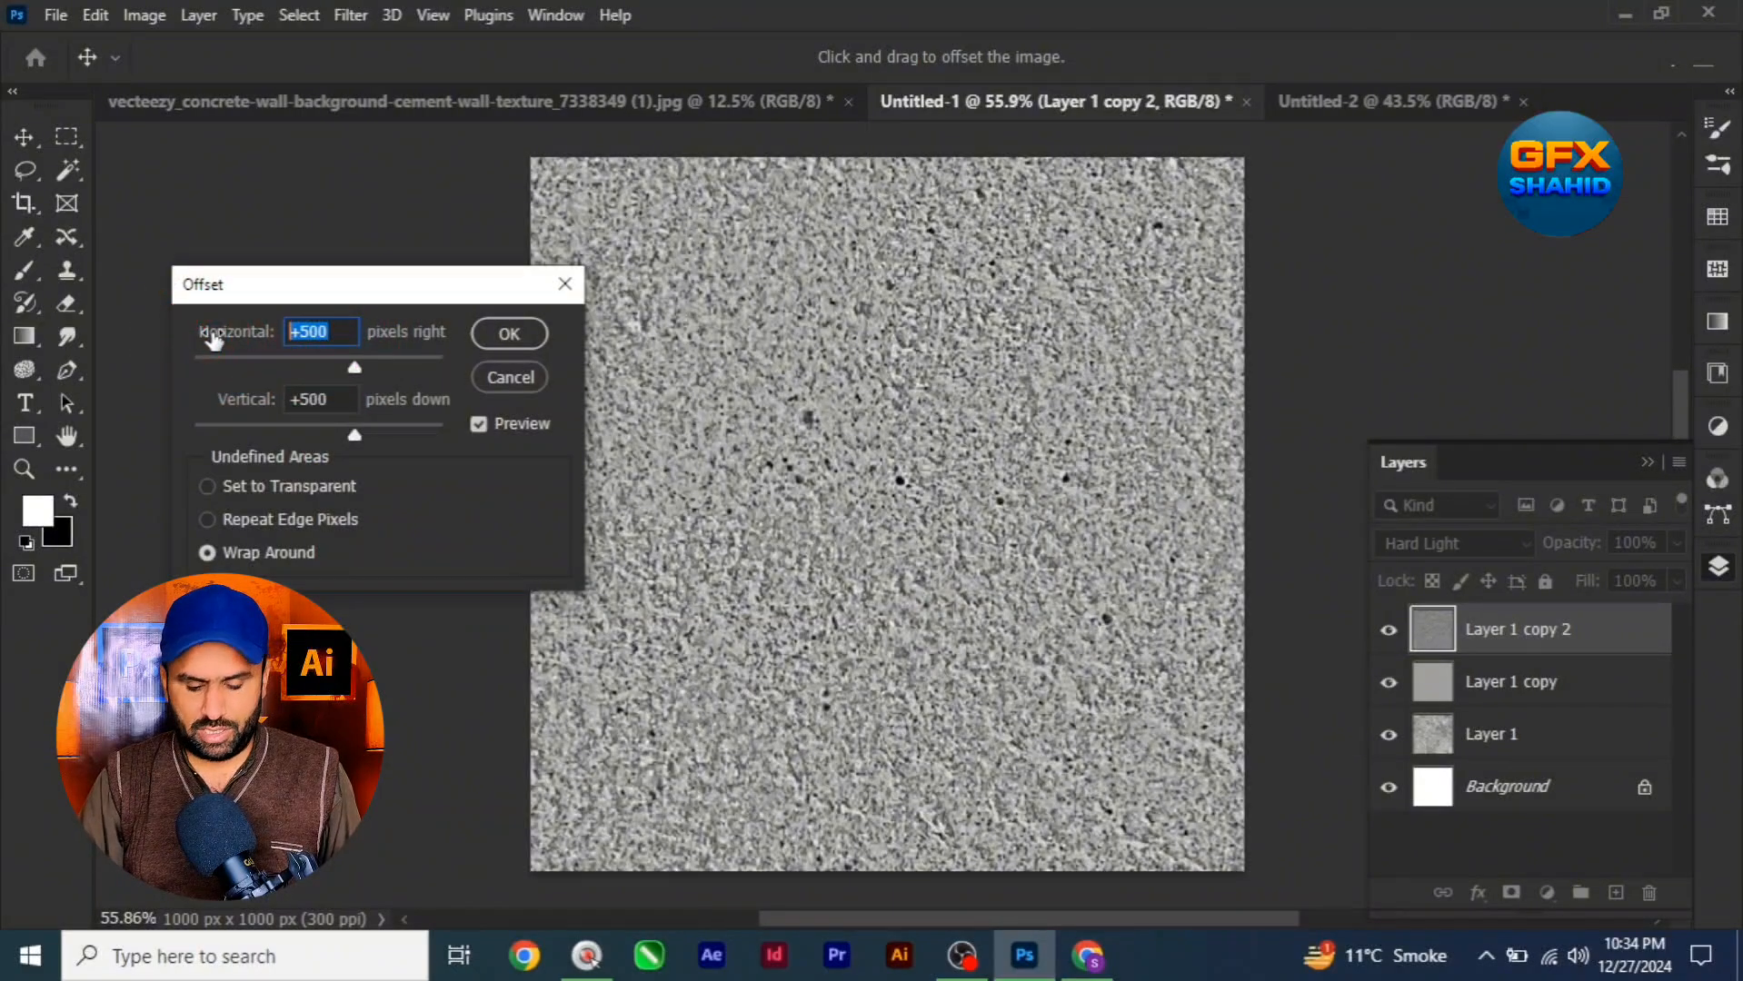
pyautogui.write('450')
pyautogui.press('Tab')
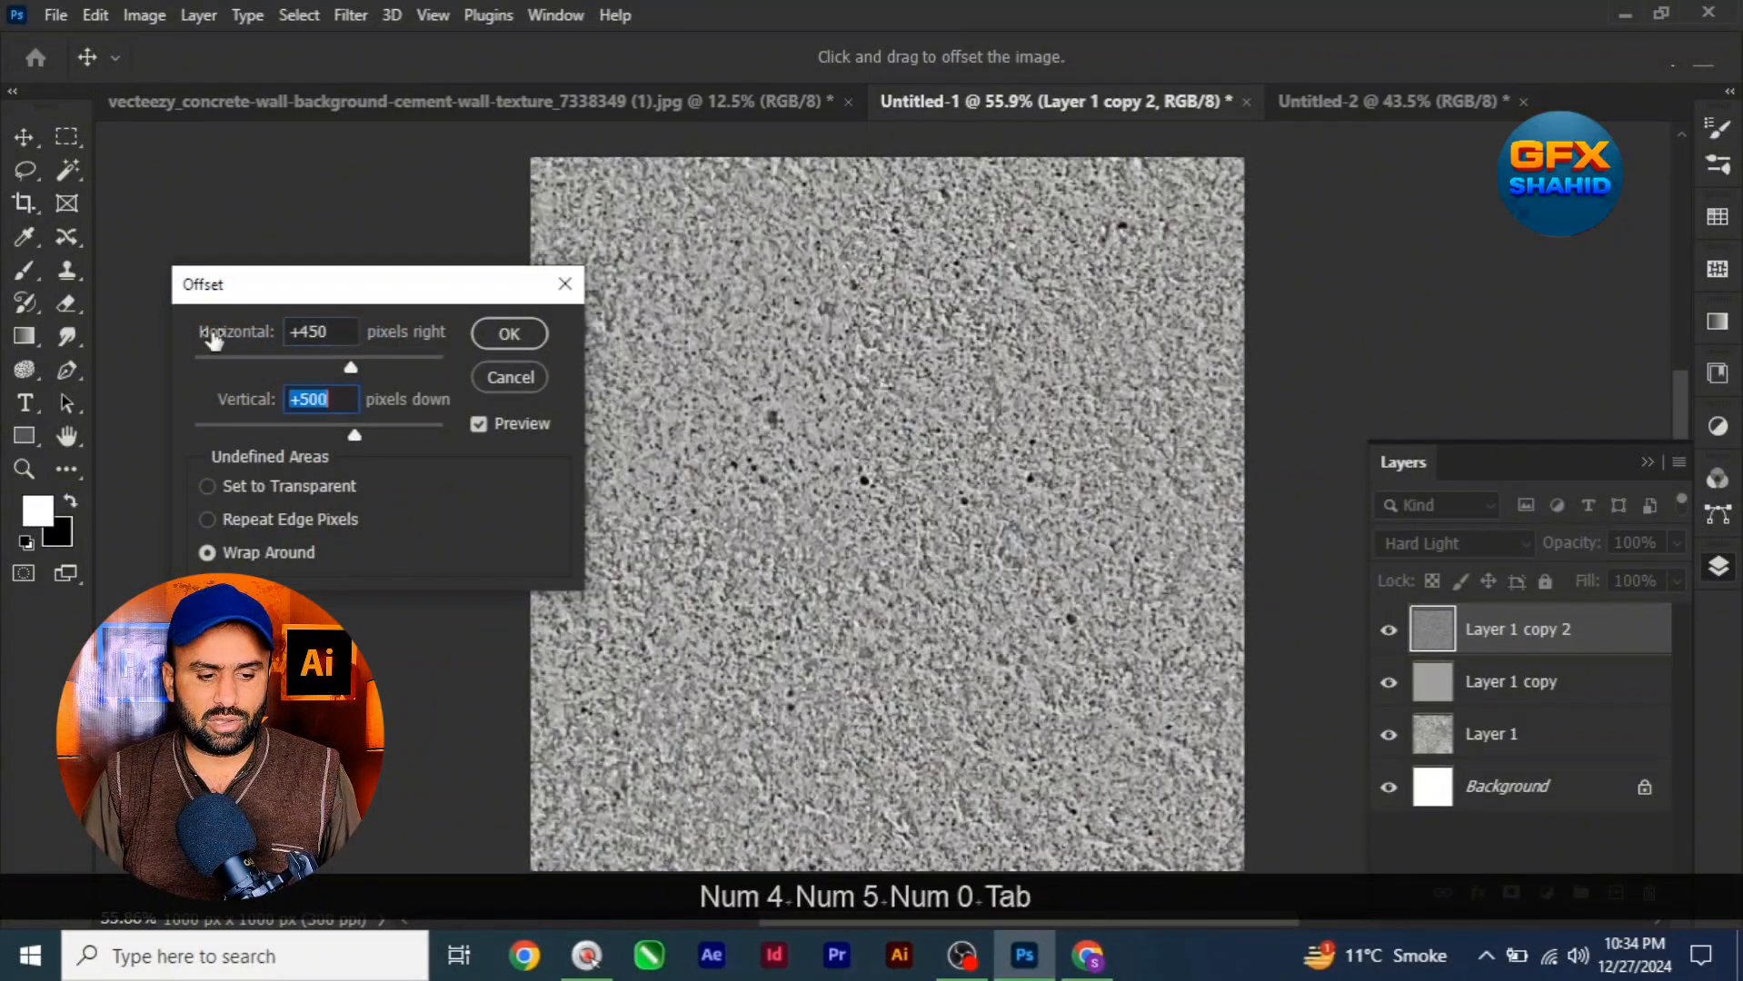
pyautogui.write('450')
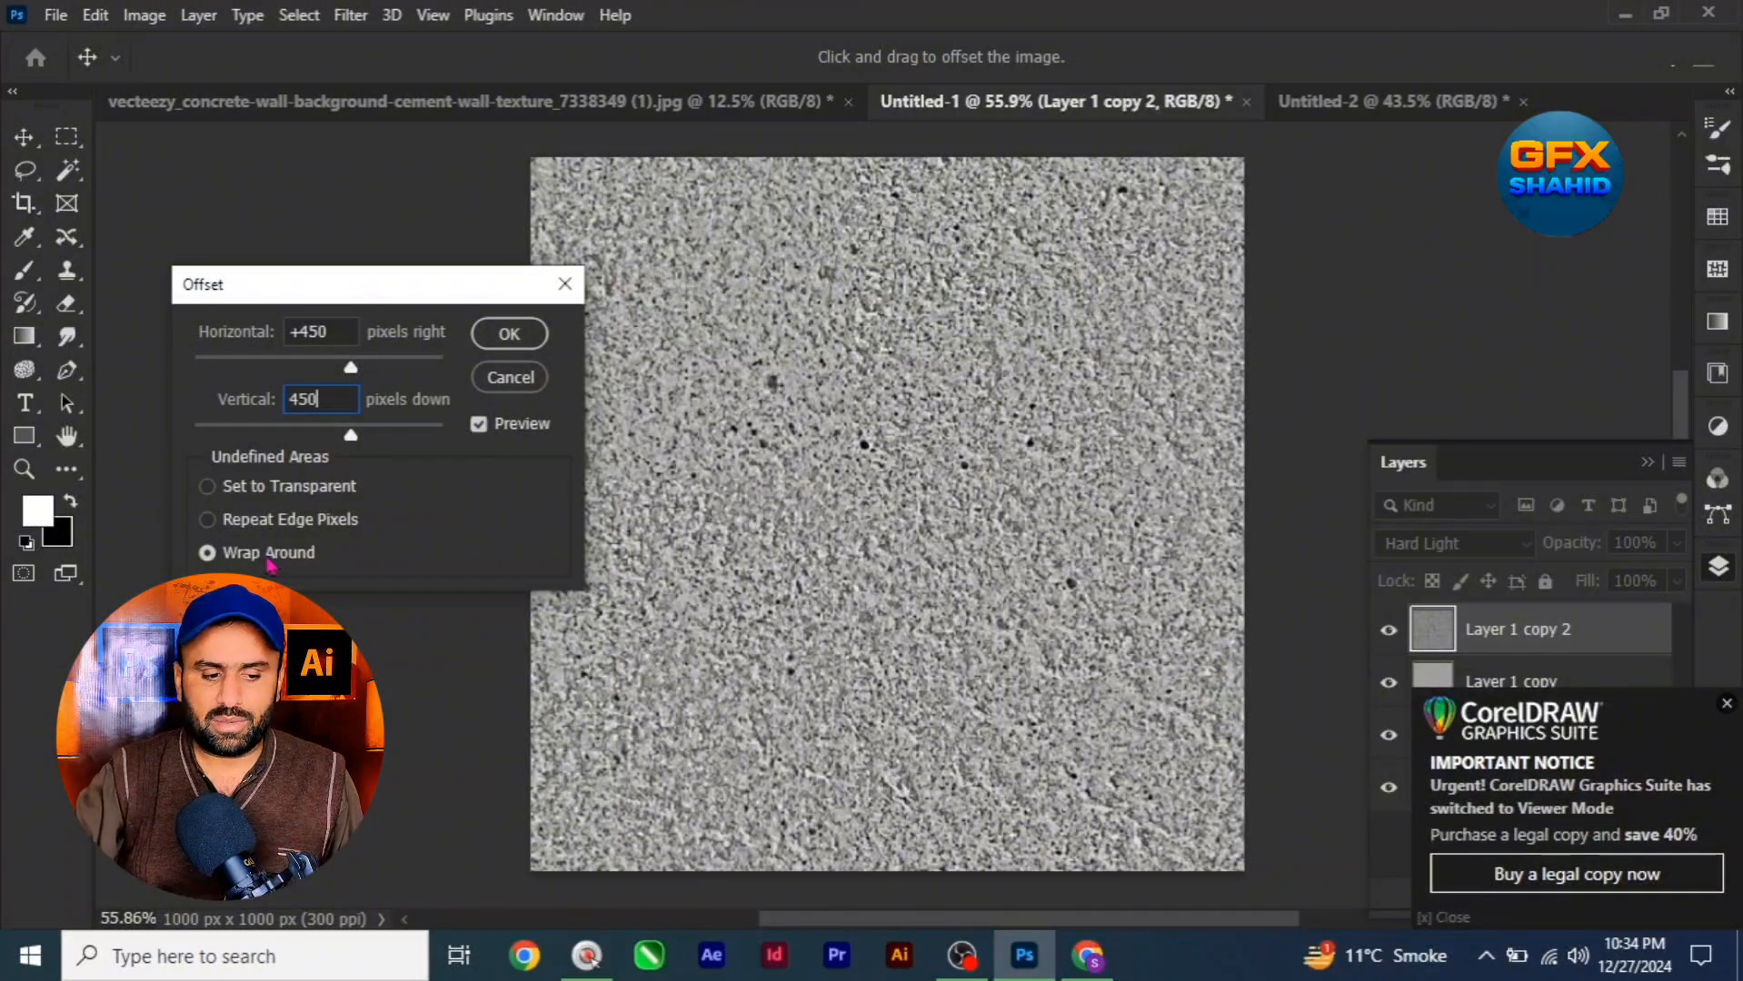
pyautogui.click(509, 334)
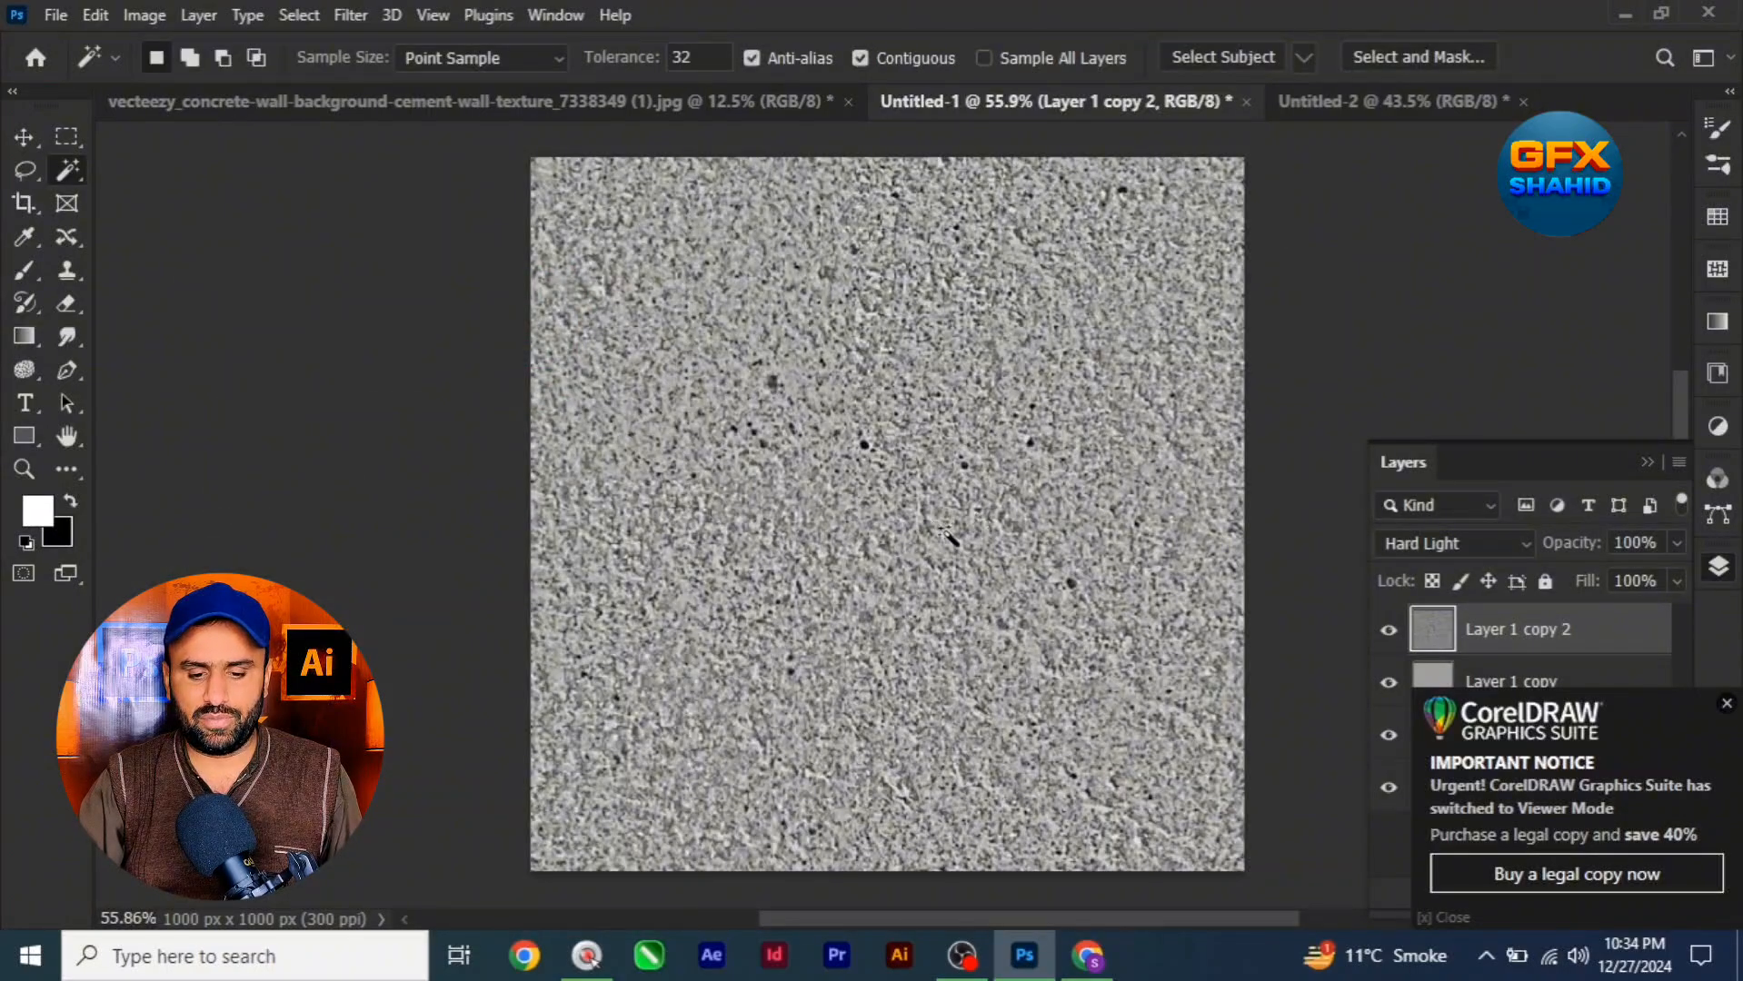
pyautogui.click(1727, 705)
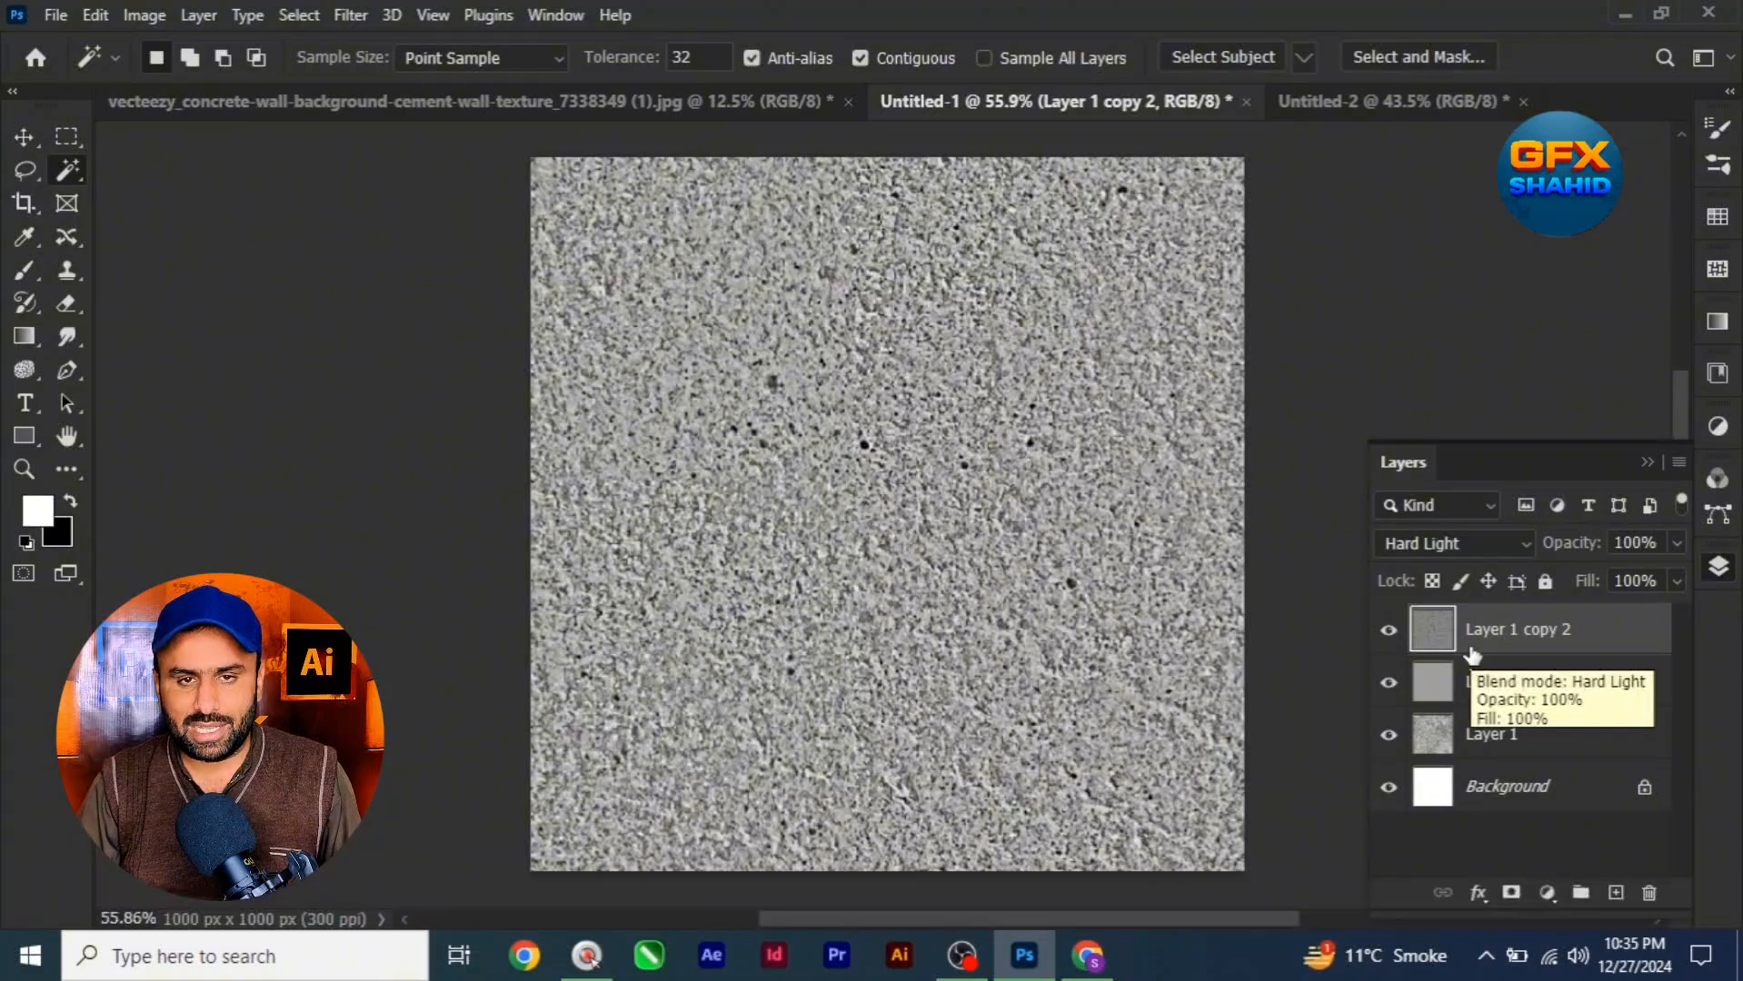
# Stamp all visible layers into a new merged layer, and check it by hiding and reshowing the layers beneath
pyautogui.hotkey('ctrl', 'alt', 'shift')
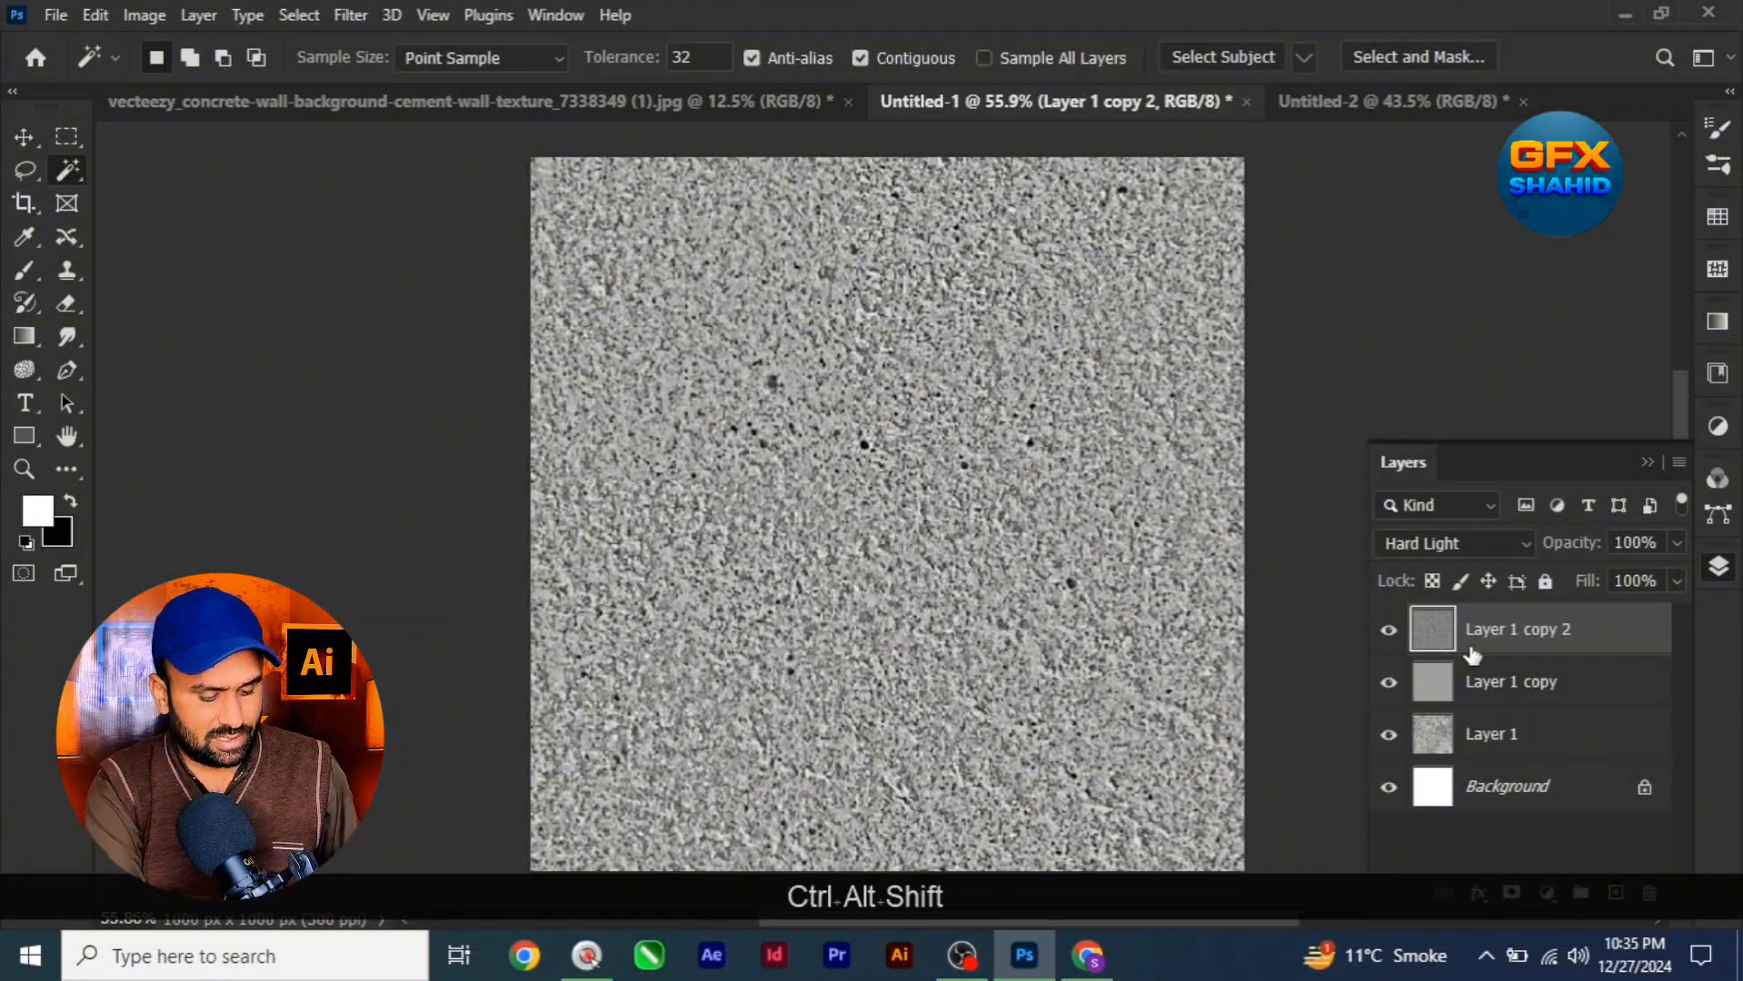
pyautogui.hotkey('ctrl', 'alt', 'shift', 'e')
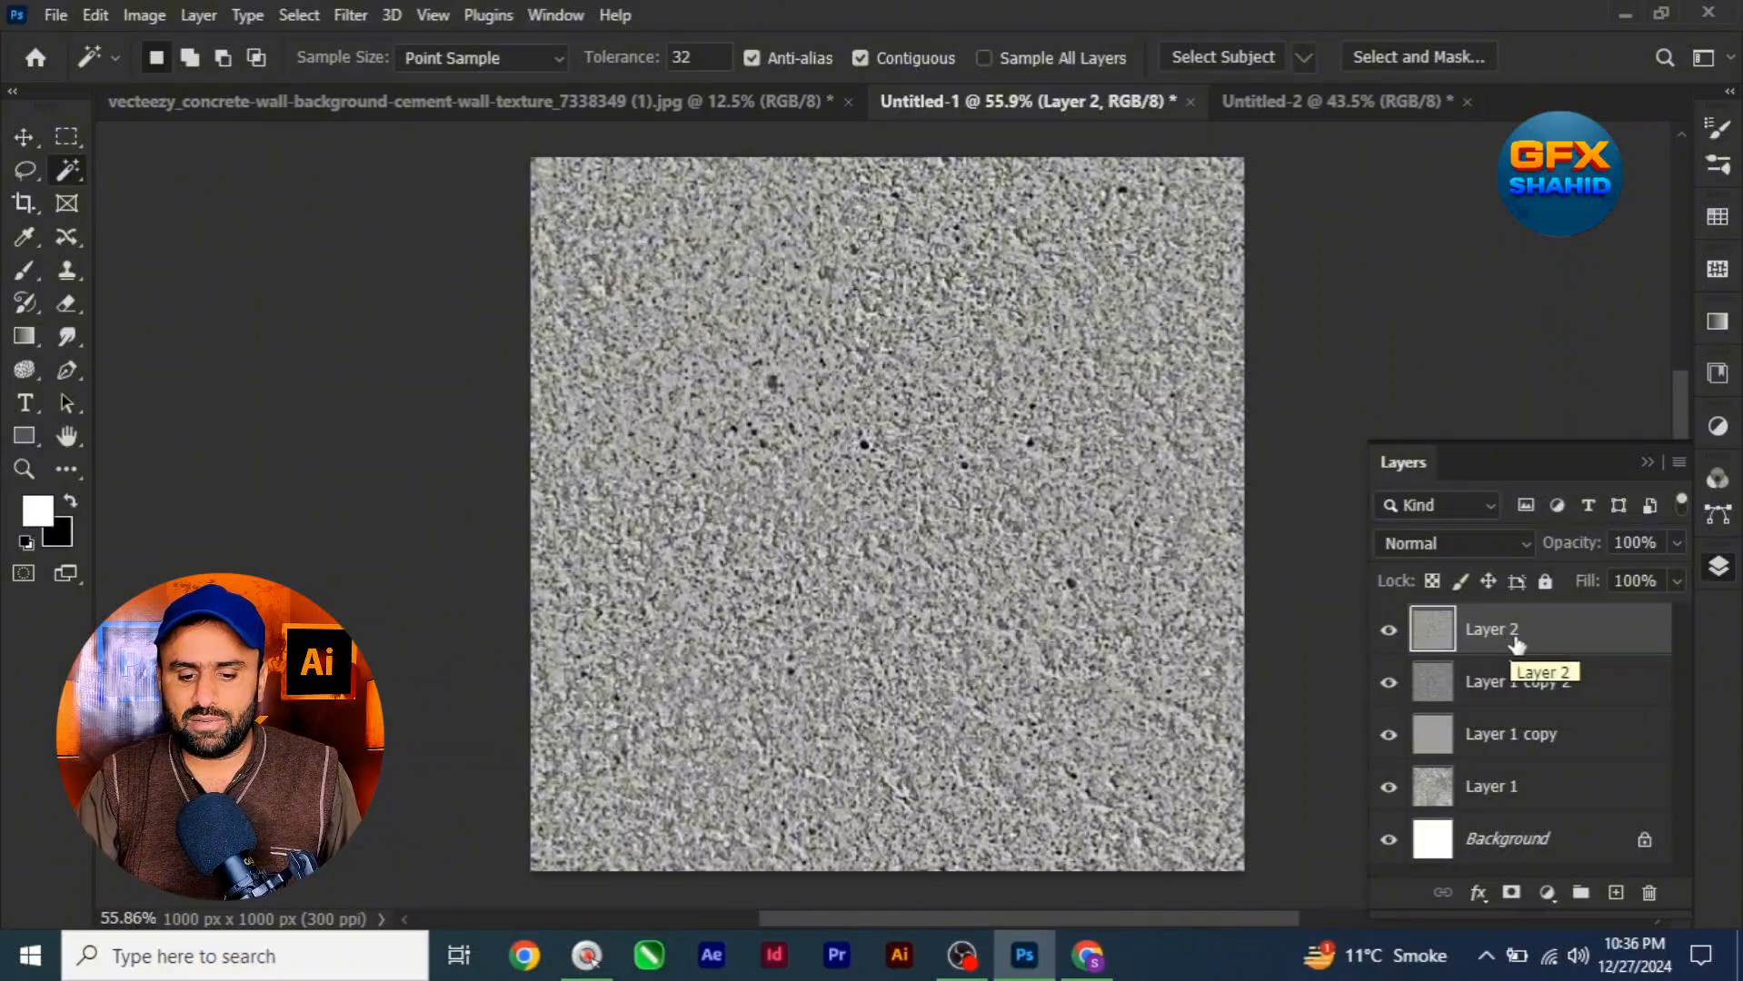
pyautogui.moveTo(1387, 684); pyautogui.dragTo(1393, 809)
pyautogui.click(1388, 839)
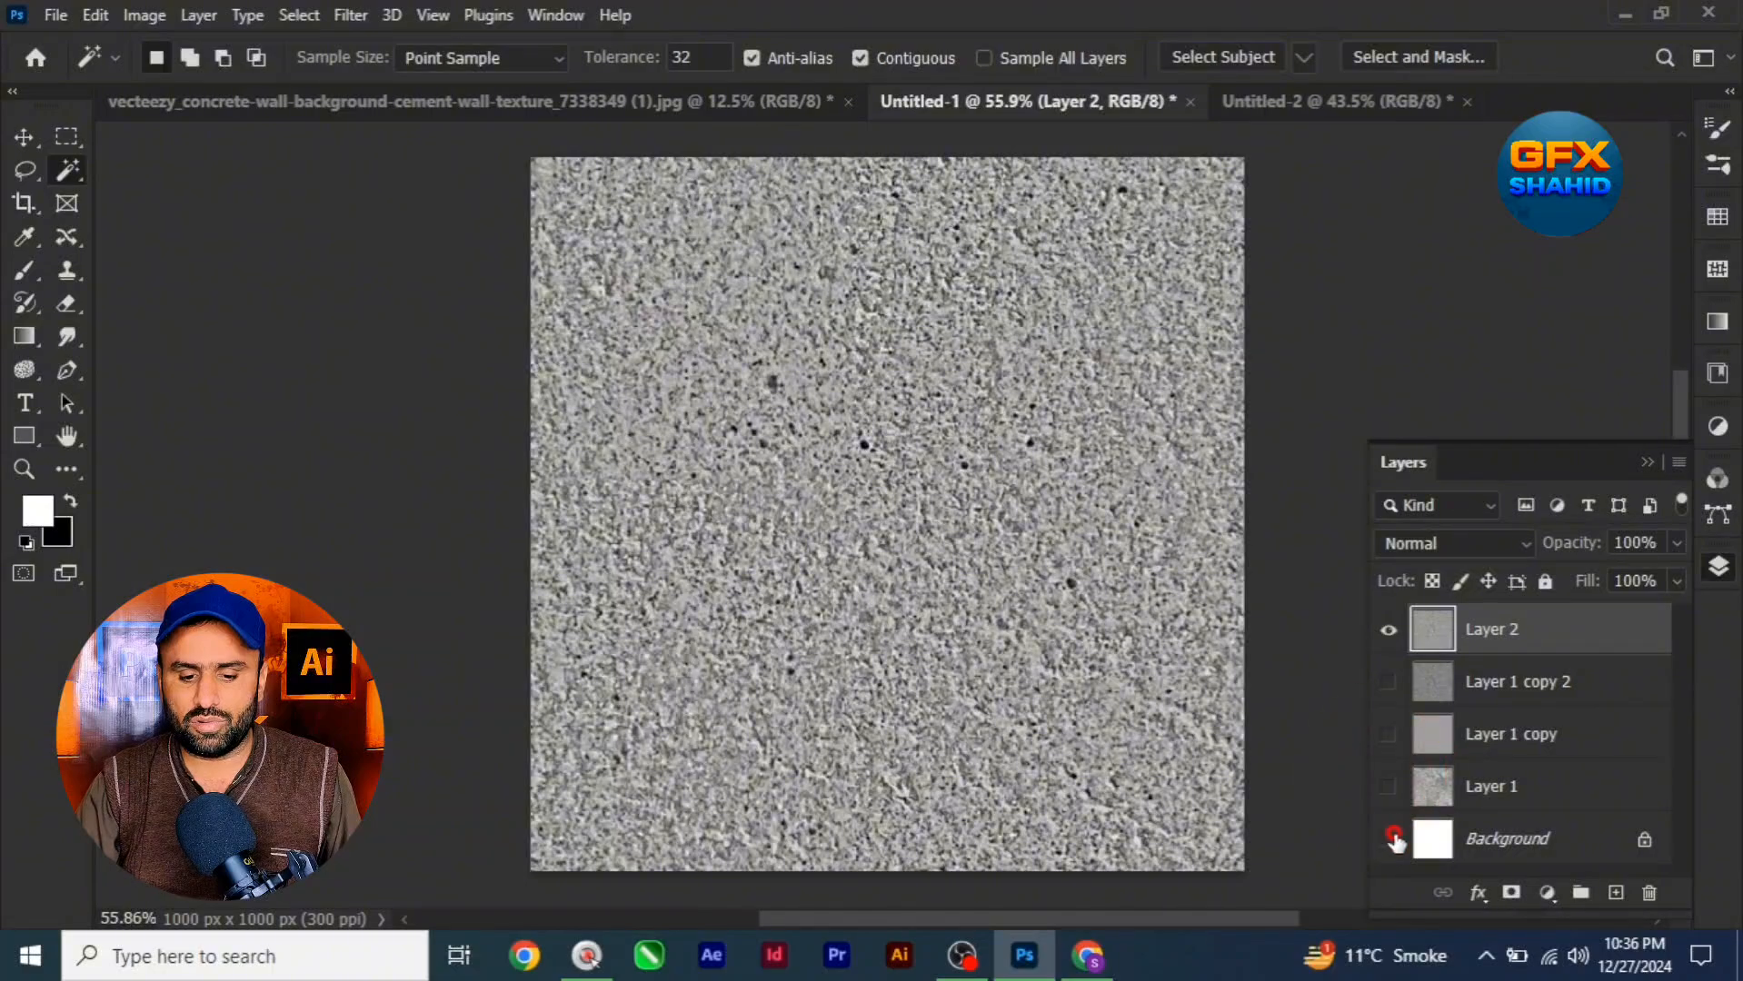
pyautogui.moveTo(1388, 683); pyautogui.dragTo(1395, 844)
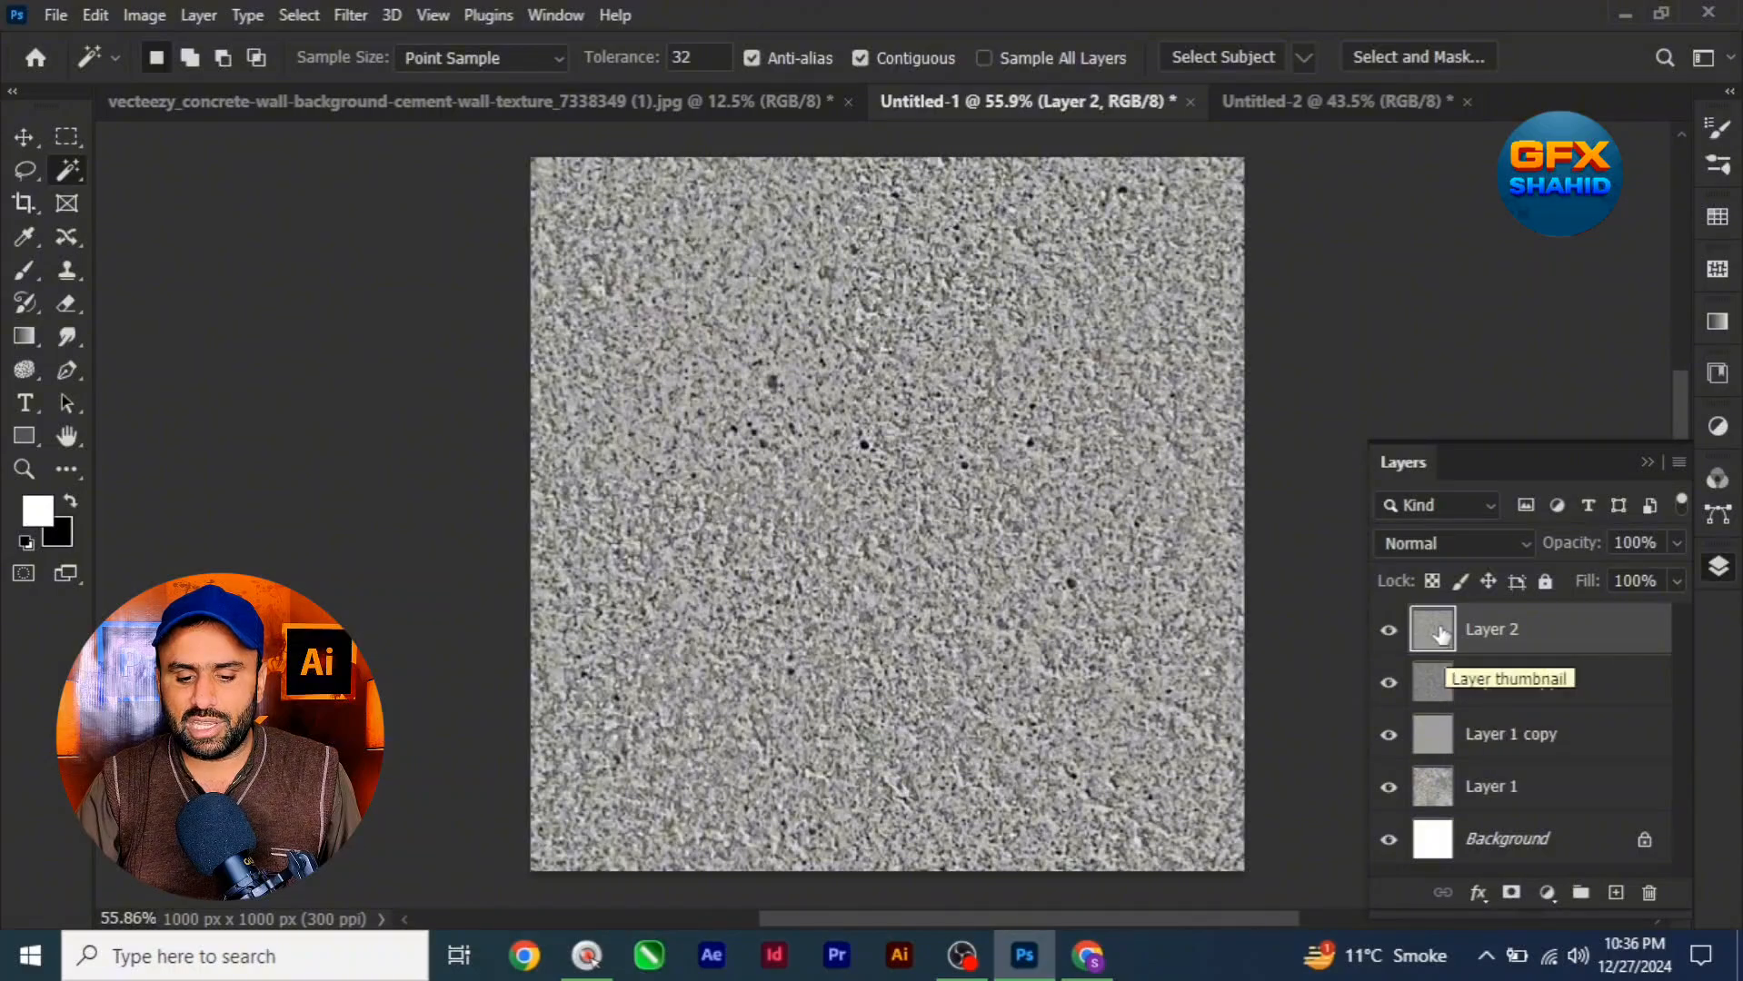
# Apply the Offset filter to Layer 2 with 500 pixels right, 500 pixels down and Wrap Around
pyautogui.click(1510, 631)
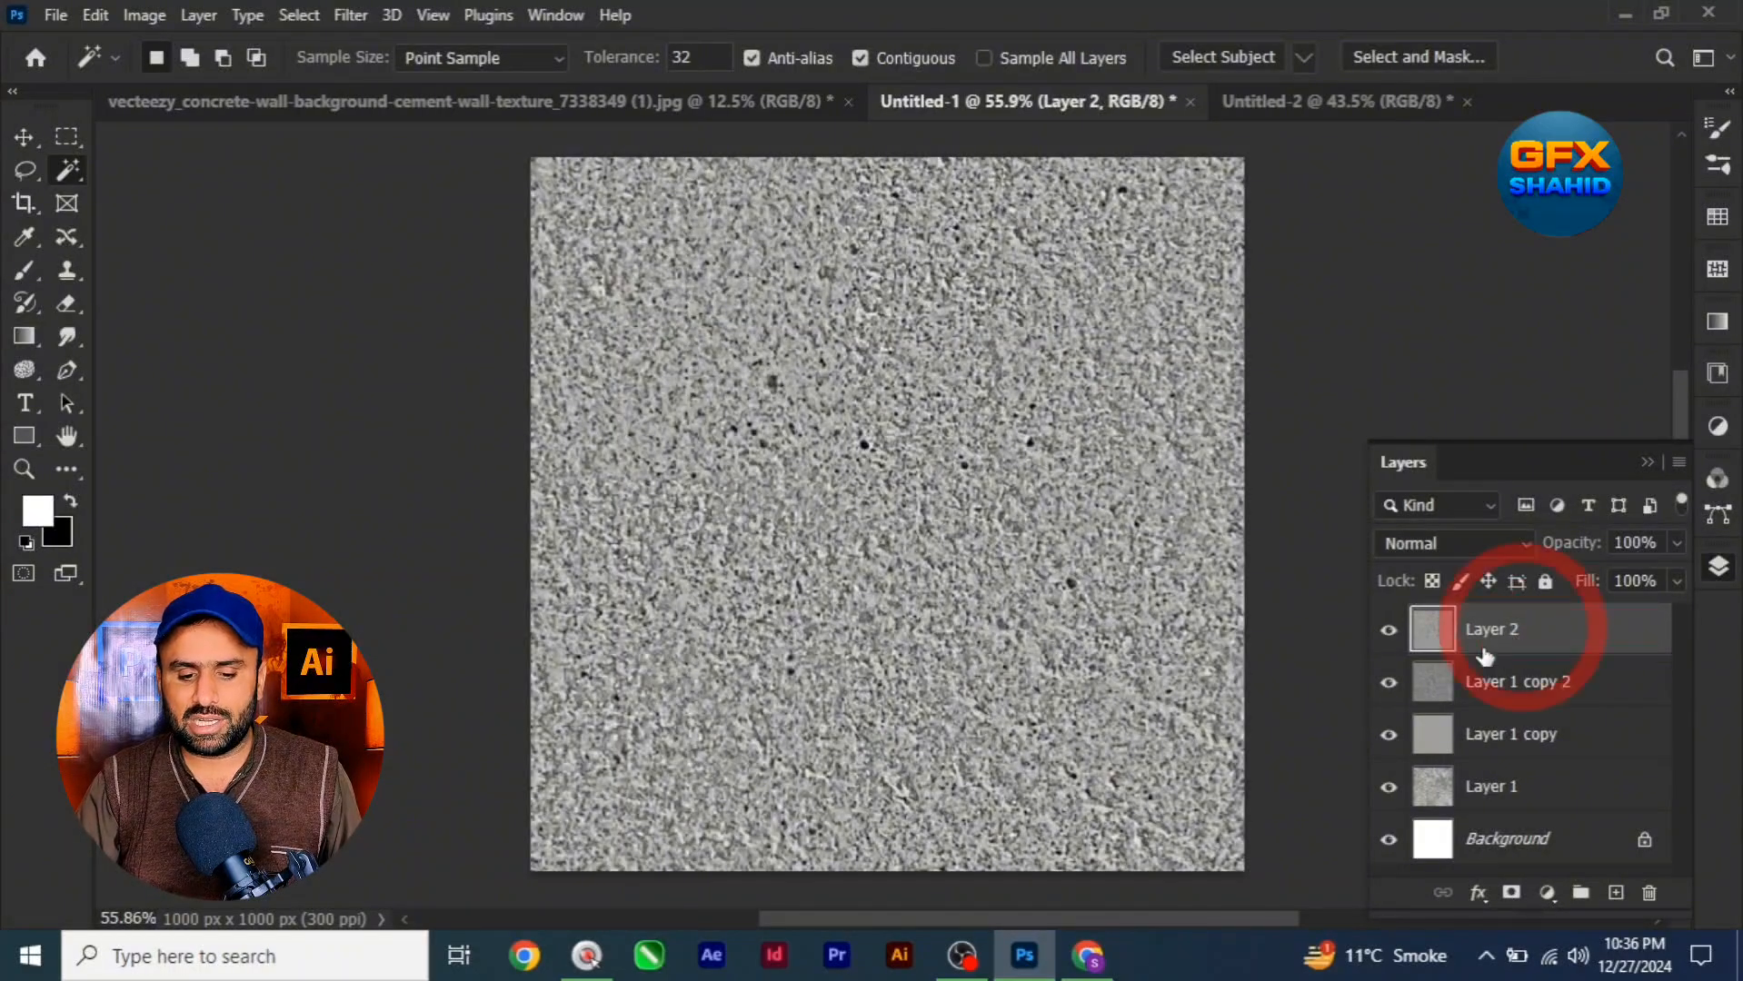
pyautogui.click(349, 16)
pyautogui.moveTo(447, 556)
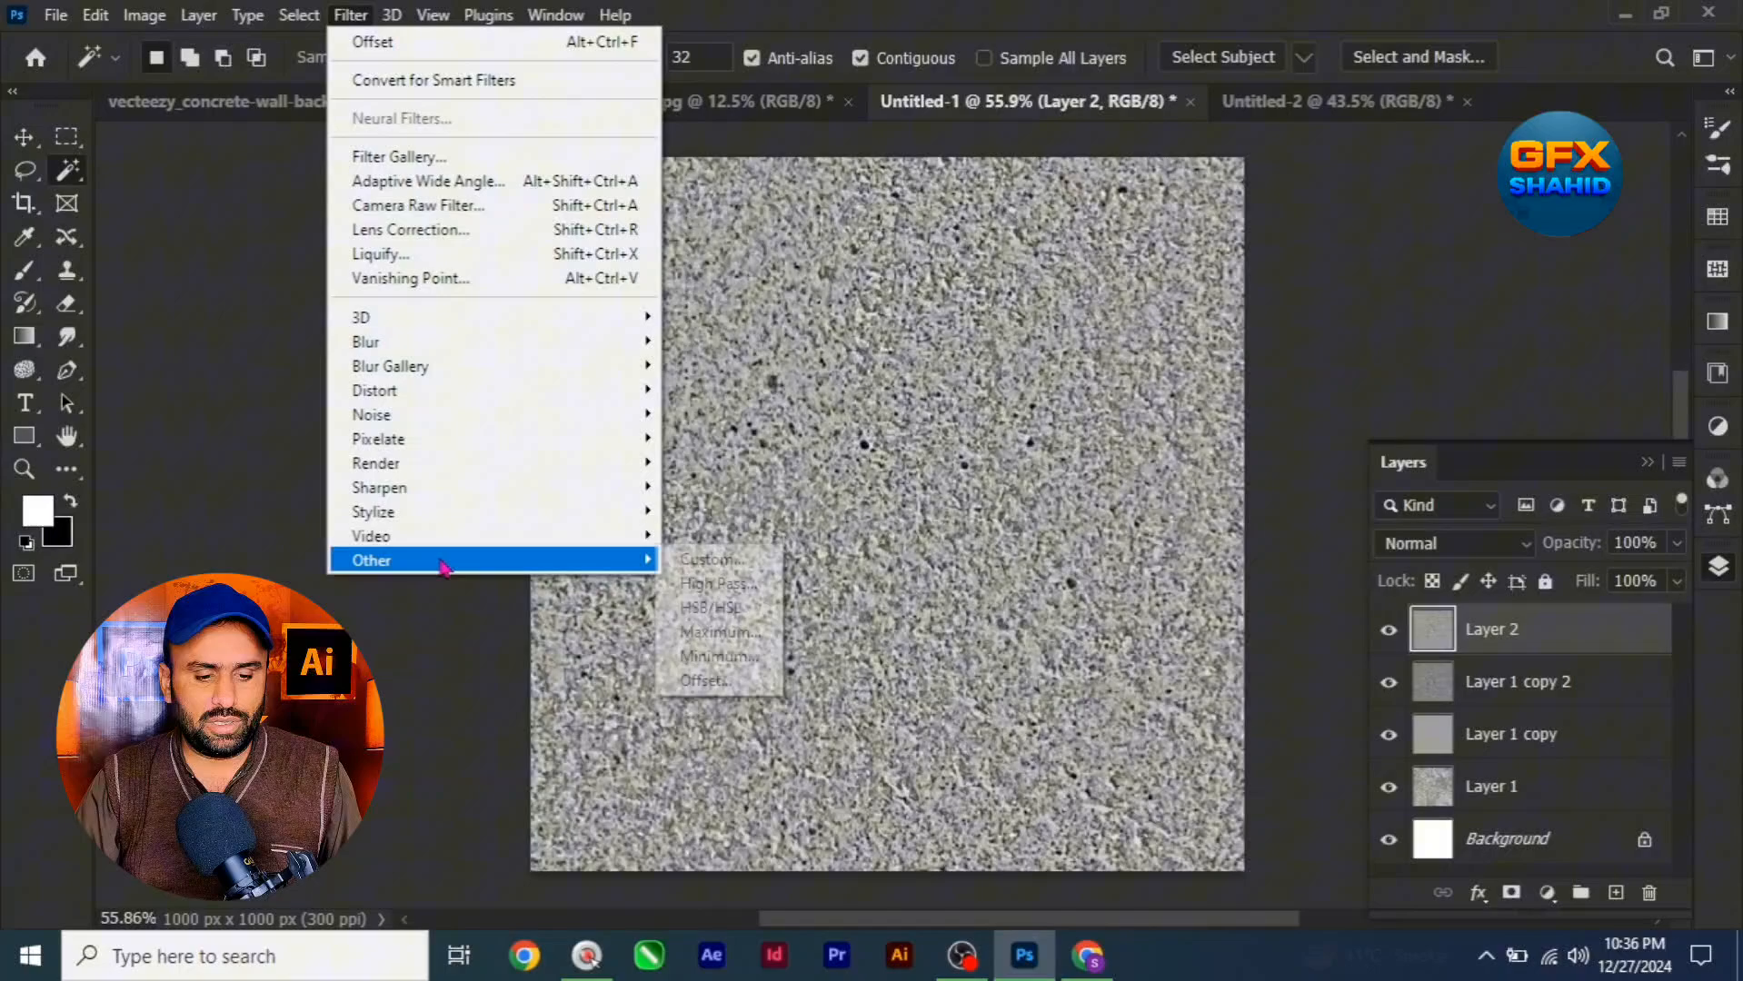
pyautogui.click(717, 681)
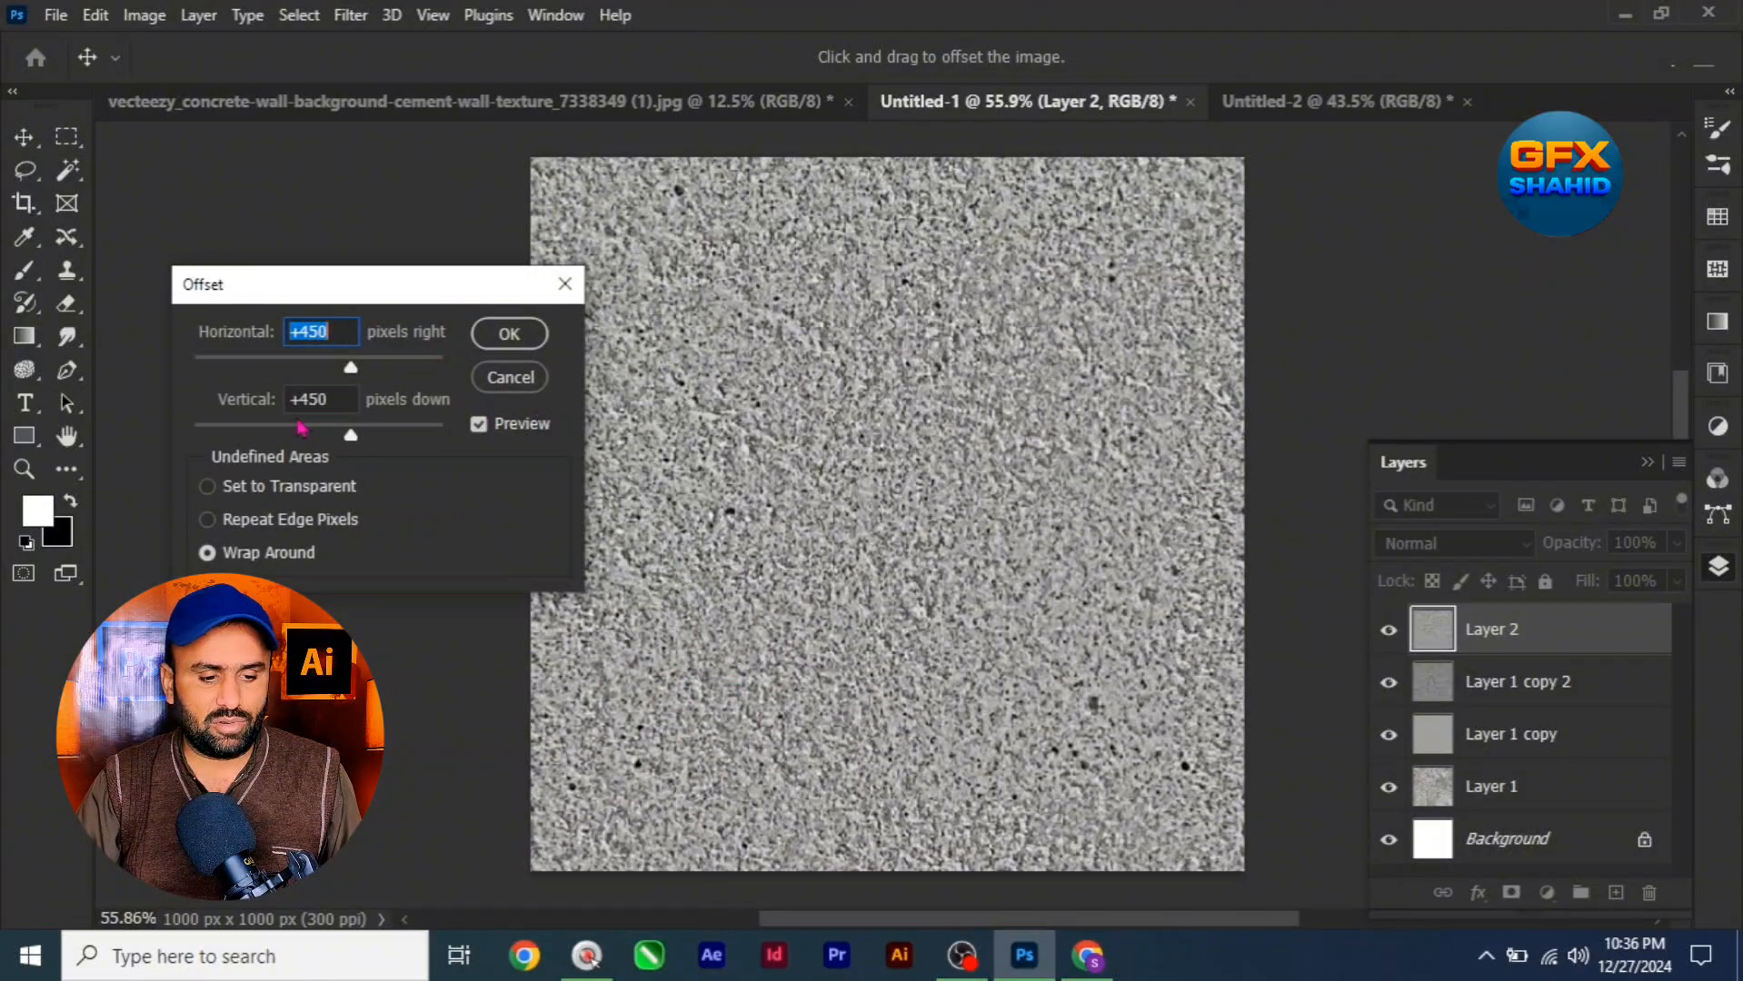
pyautogui.click(259, 359)
pyautogui.write('500')
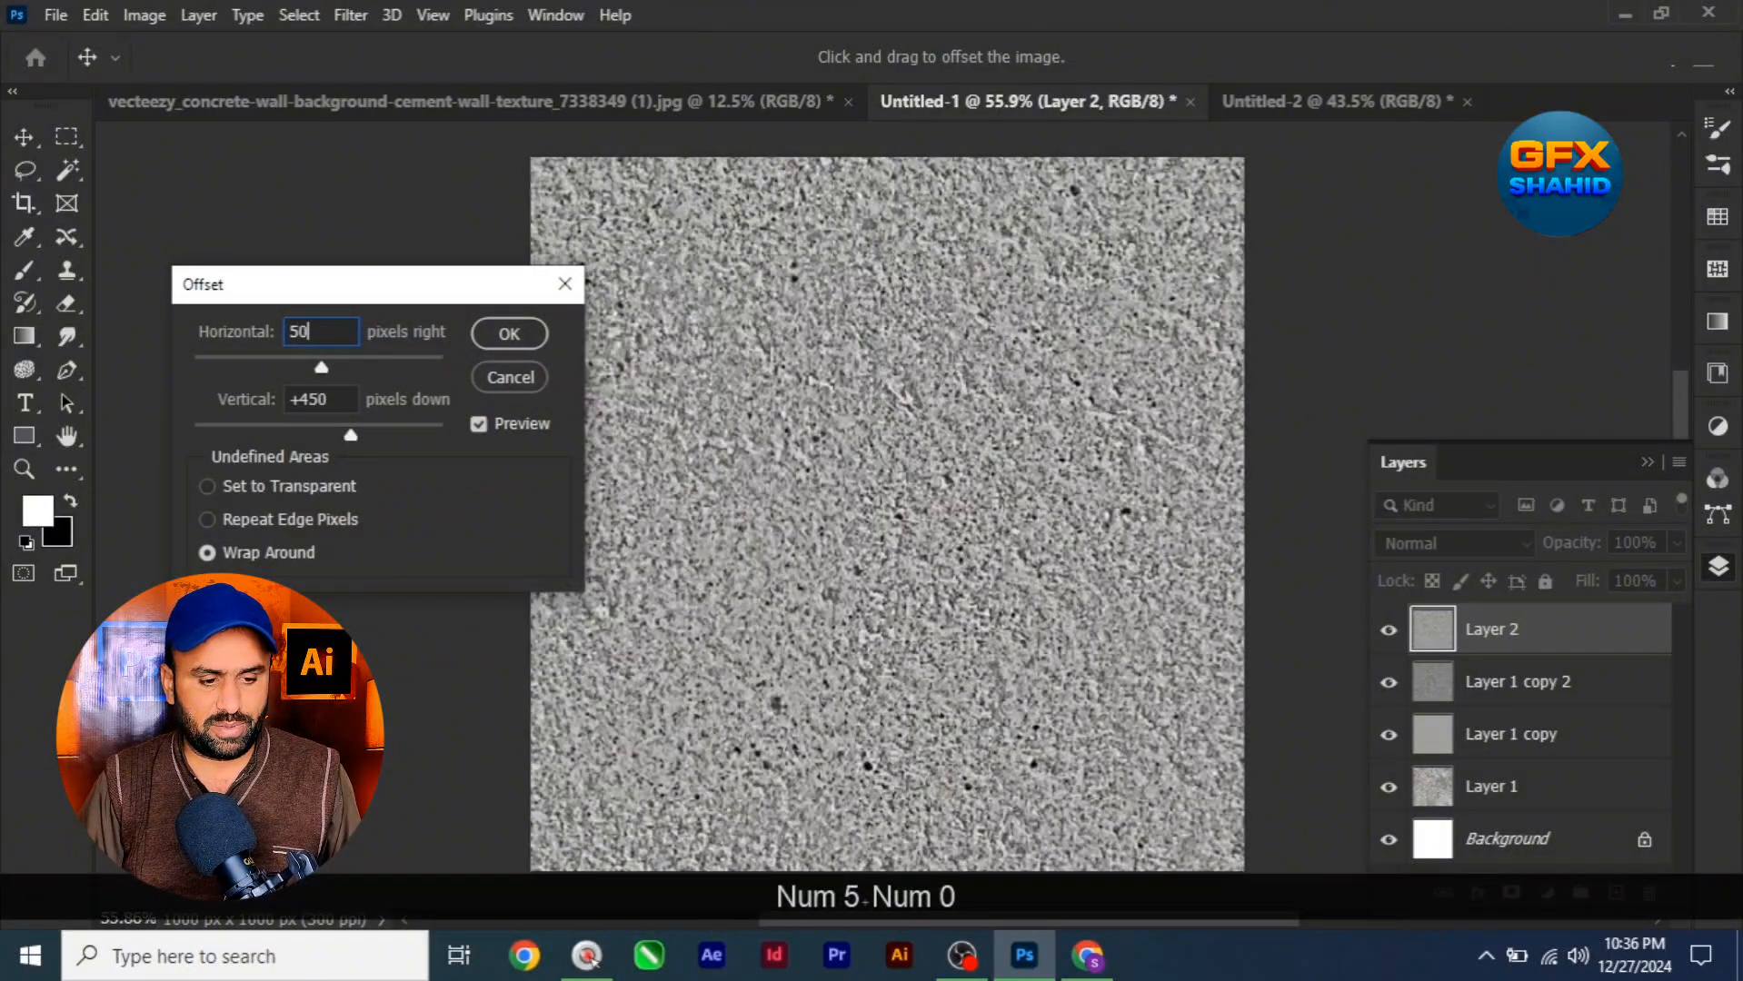
pyautogui.press('Tab')
pyautogui.write('500')
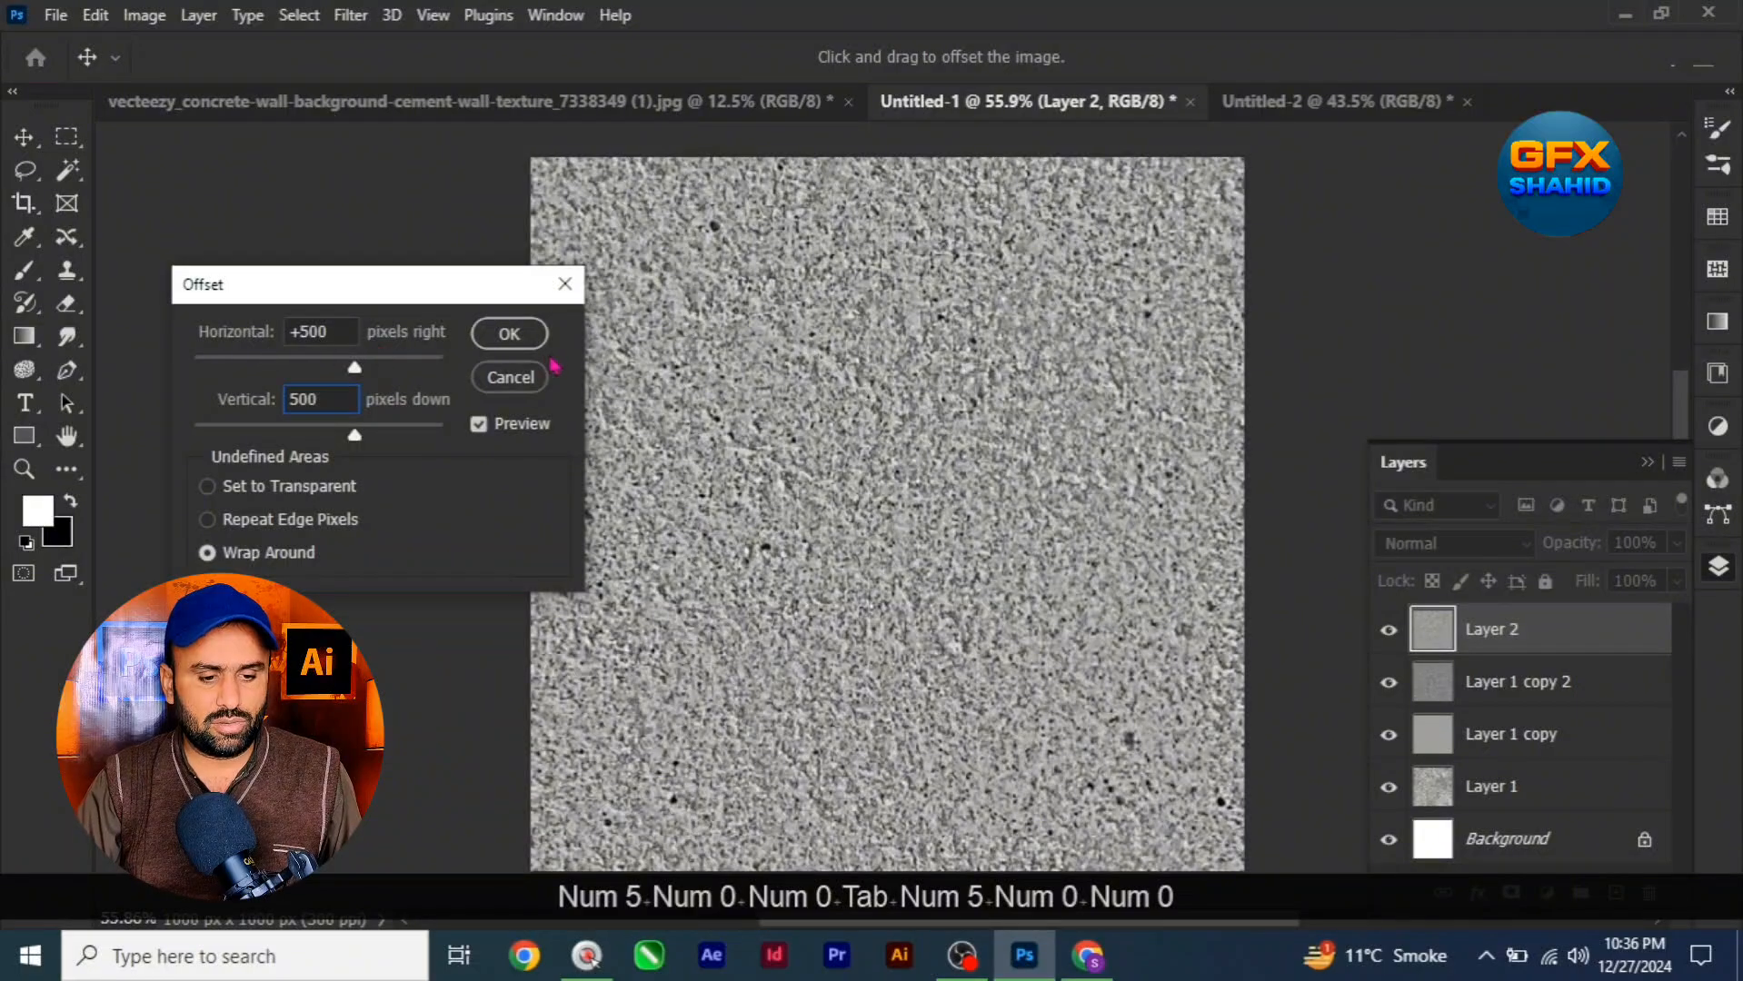
pyautogui.click(513, 333)
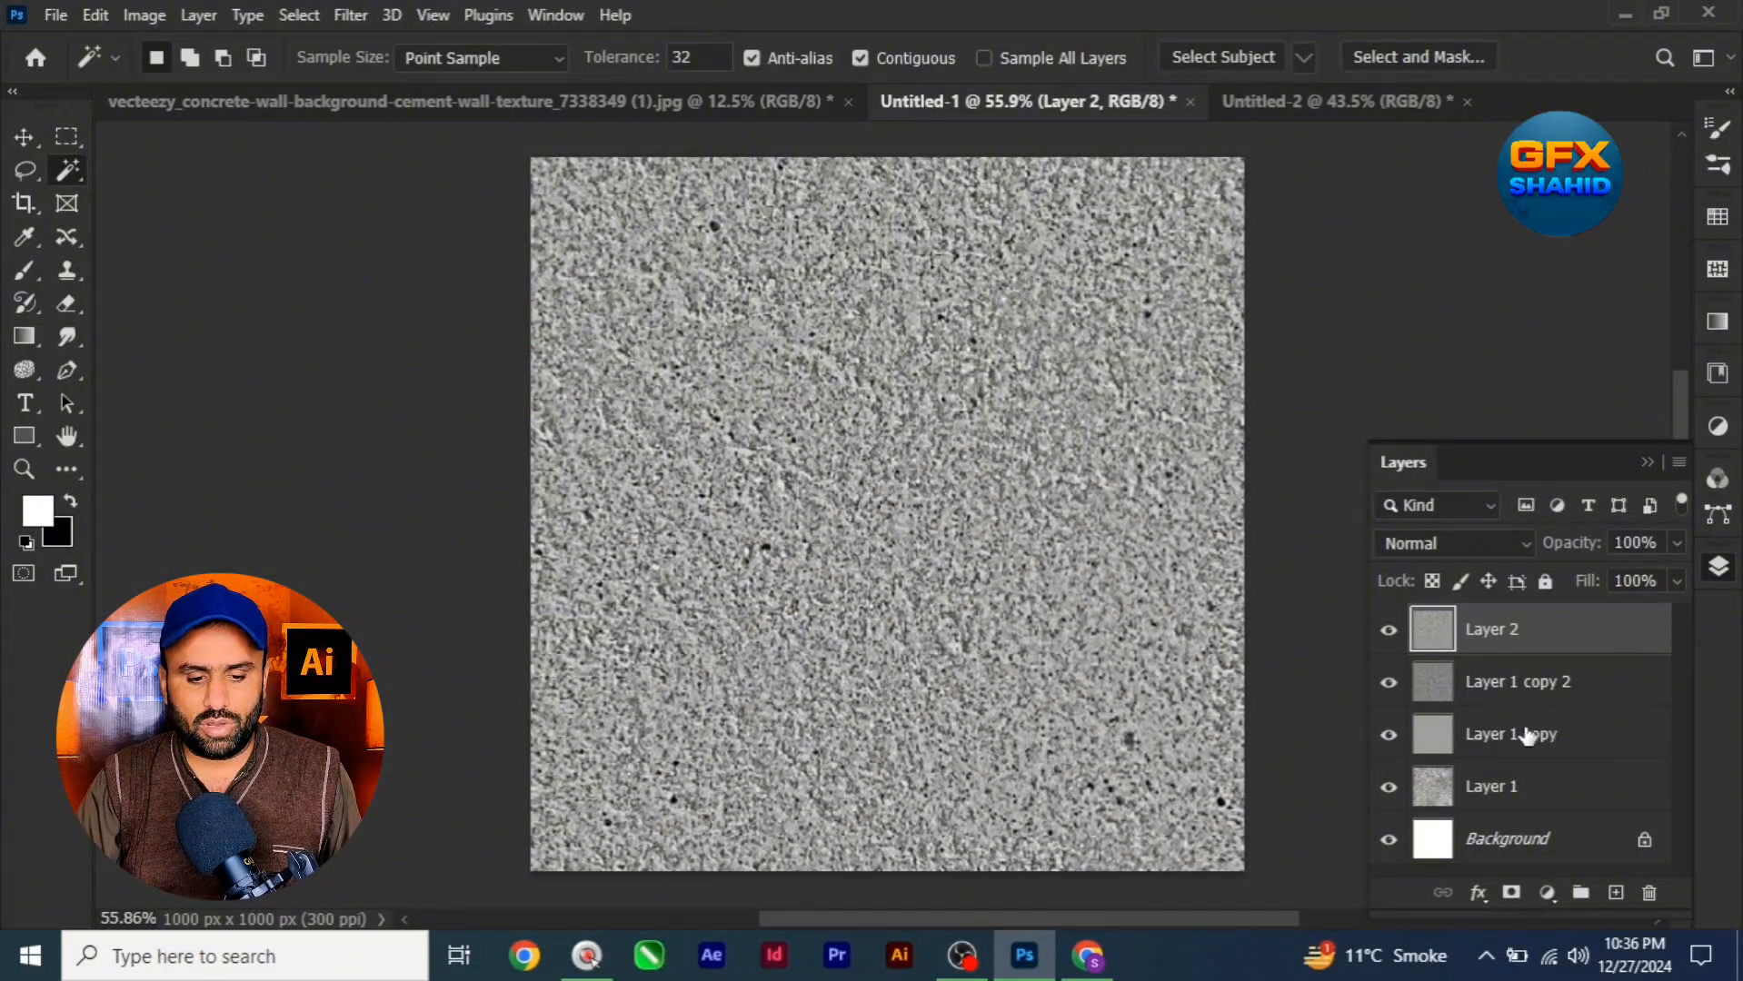
# Select the whole tile canvas and define it as a pattern named Pattern 10
pyautogui.hotkey('ctrl', 'a')
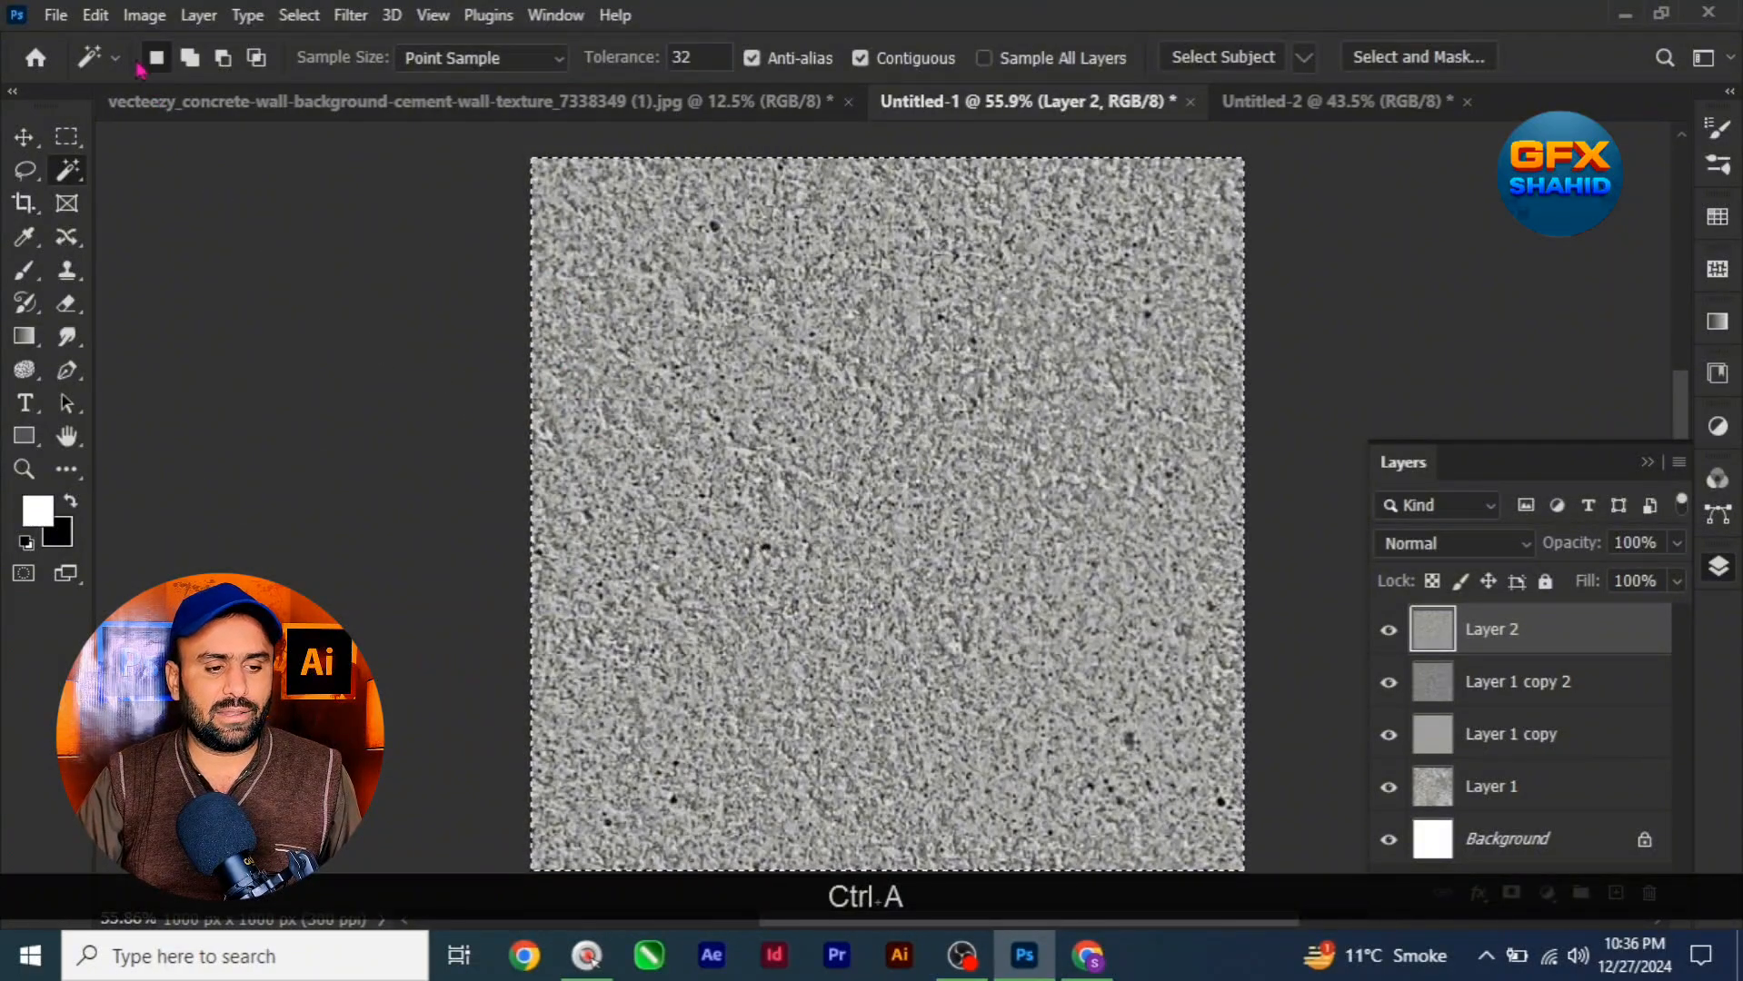
pyautogui.click(95, 16)
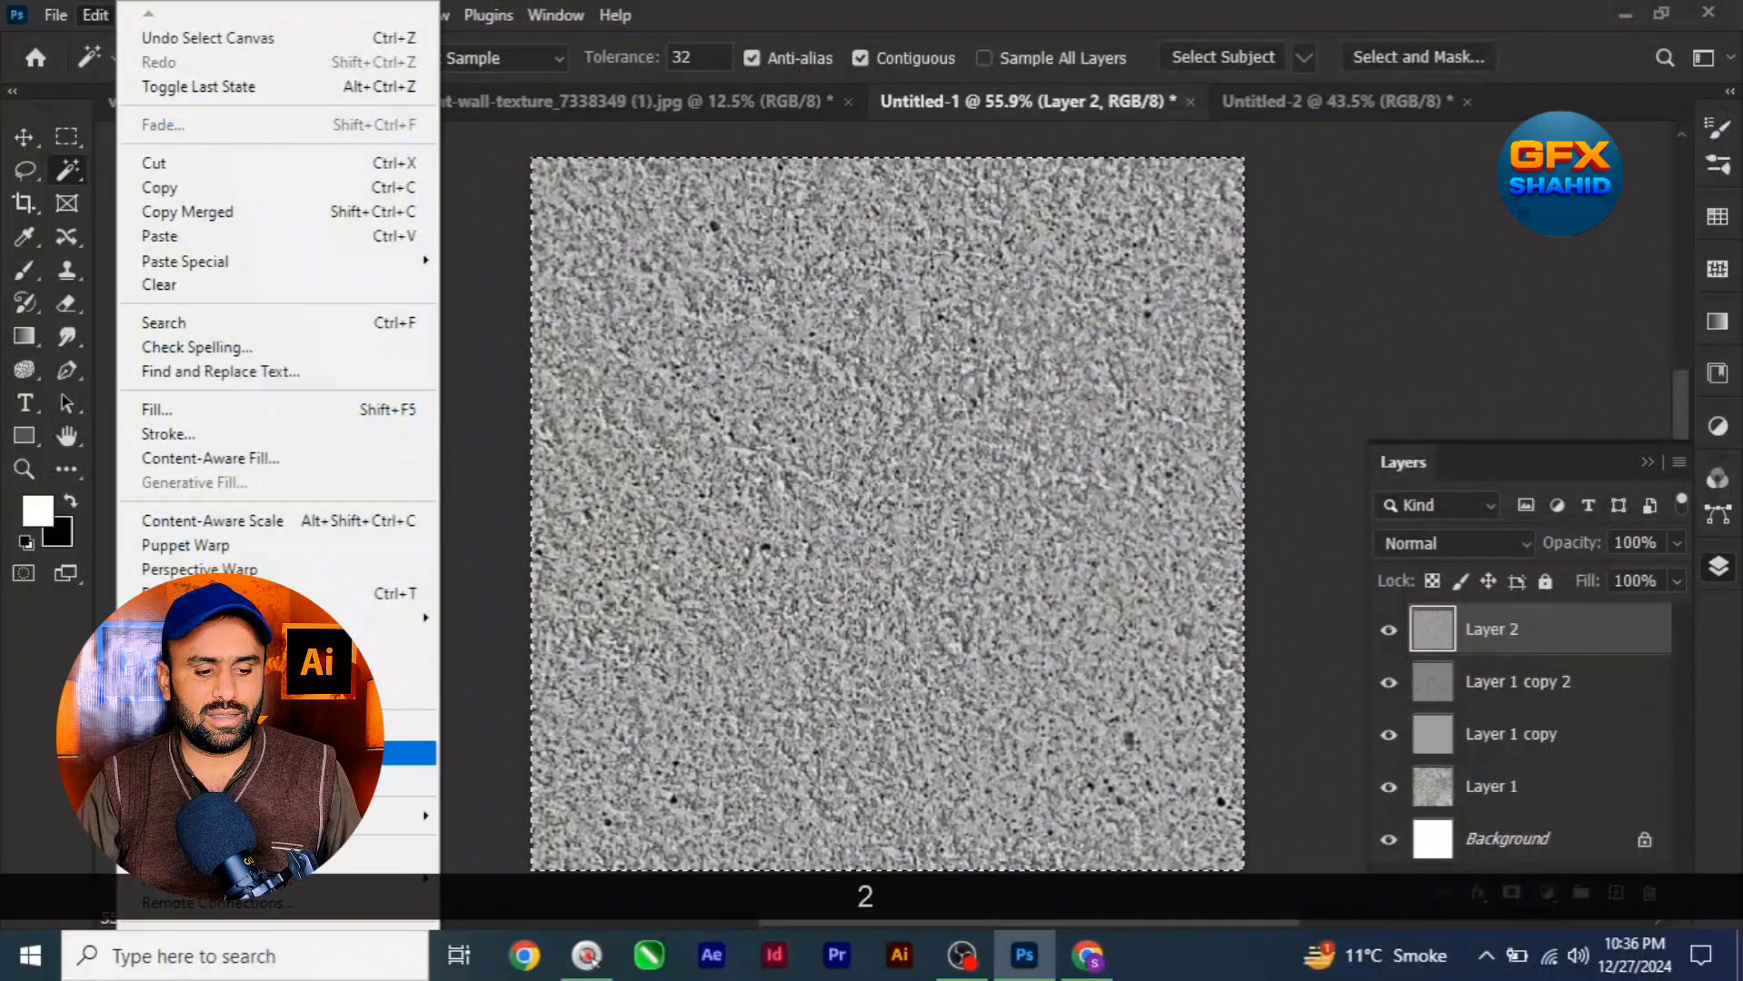
pyautogui.click(273, 754)
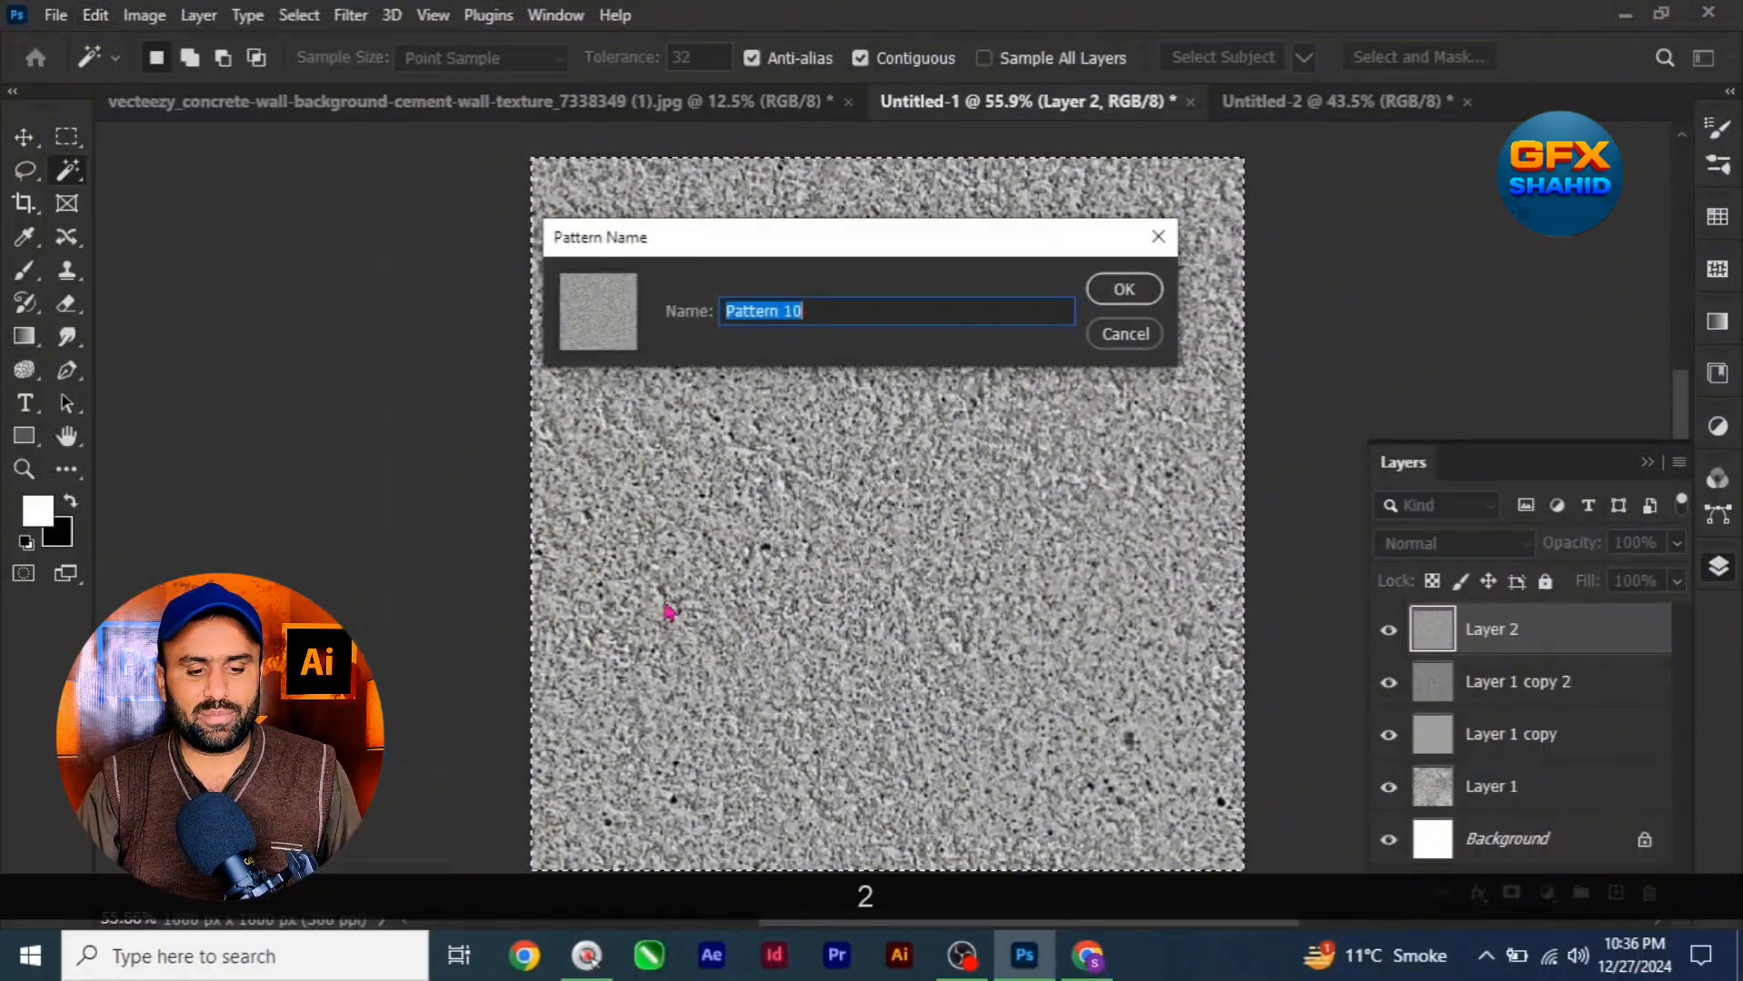
pyautogui.click(1124, 290)
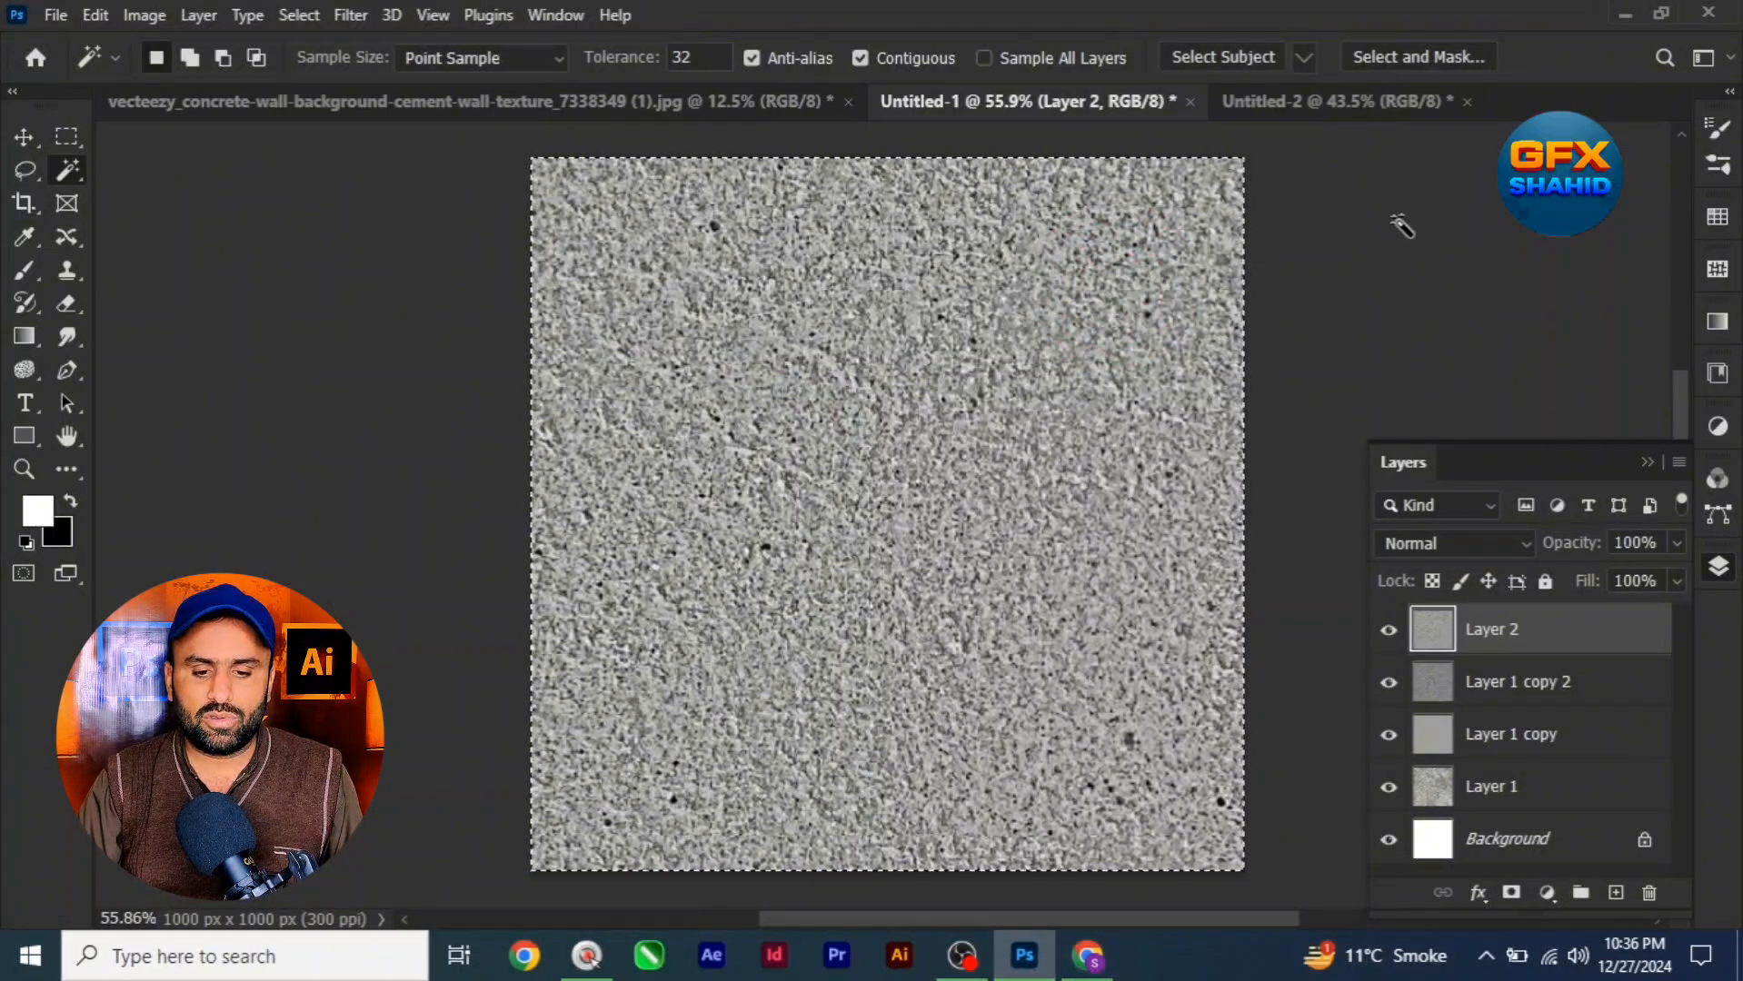
# View the old tiled fill in Untitled-2 as a whole and close that document without saving
pyautogui.click(1353, 102)
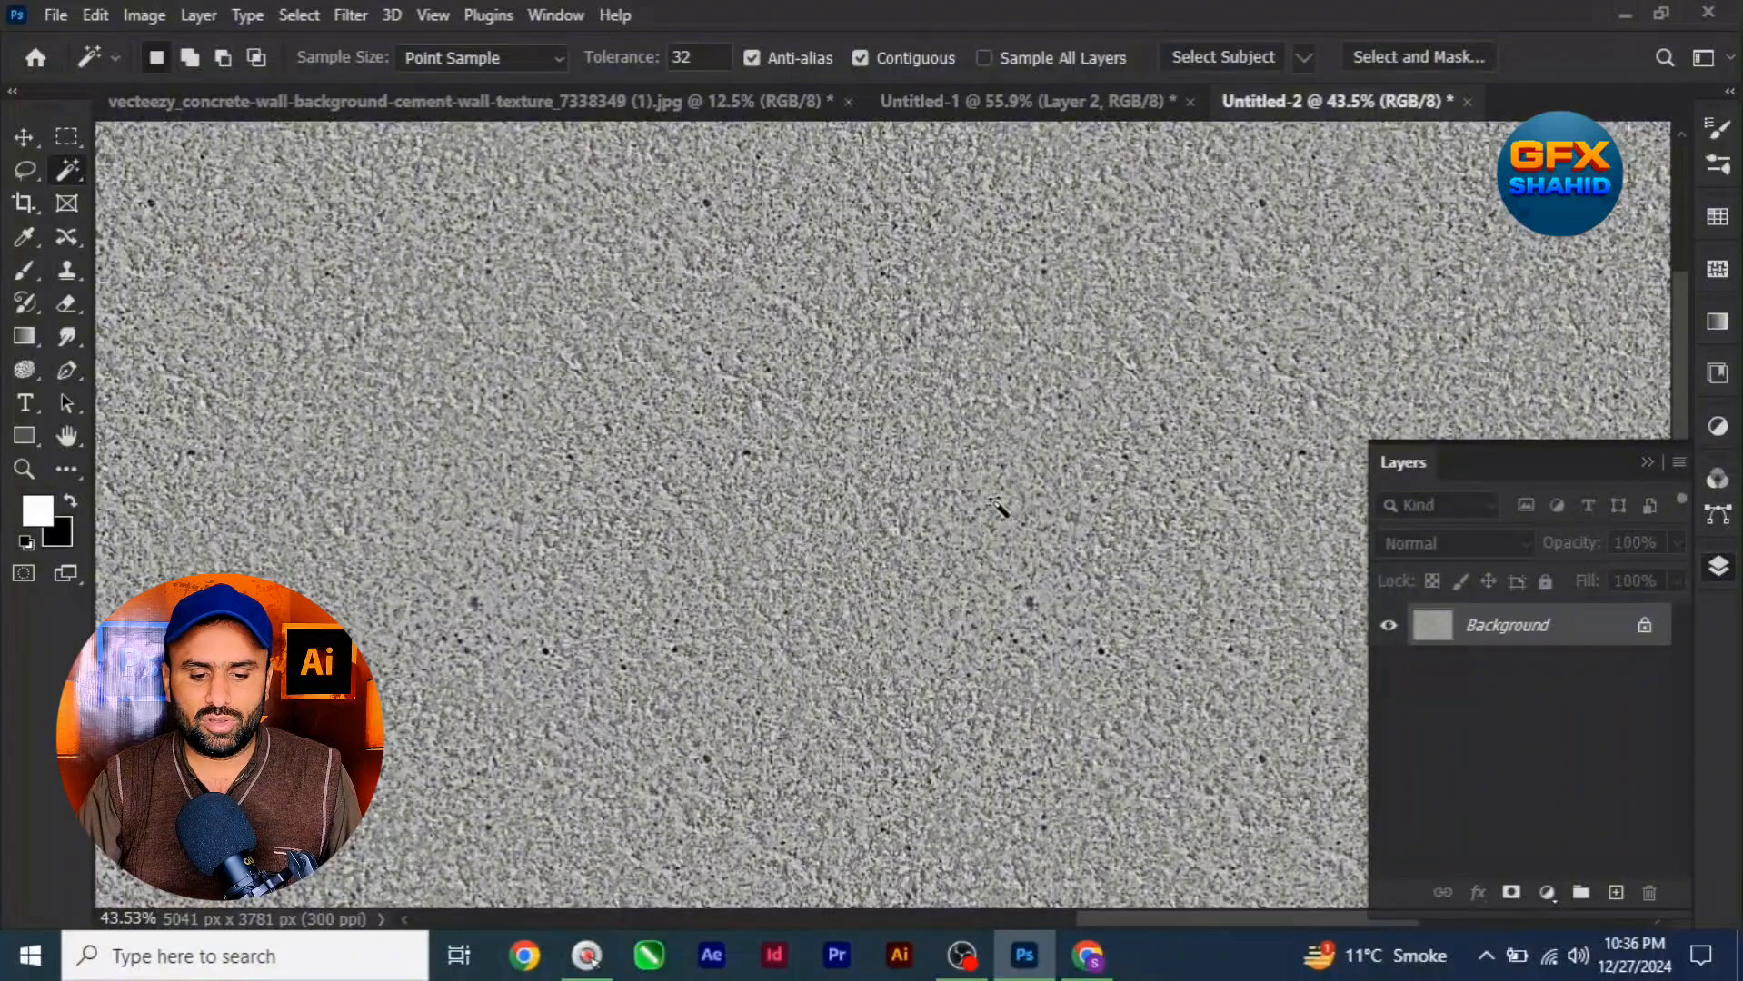
pyautogui.press('z')
pyautogui.moveTo(986, 495); pyautogui.dragTo(770, 323)
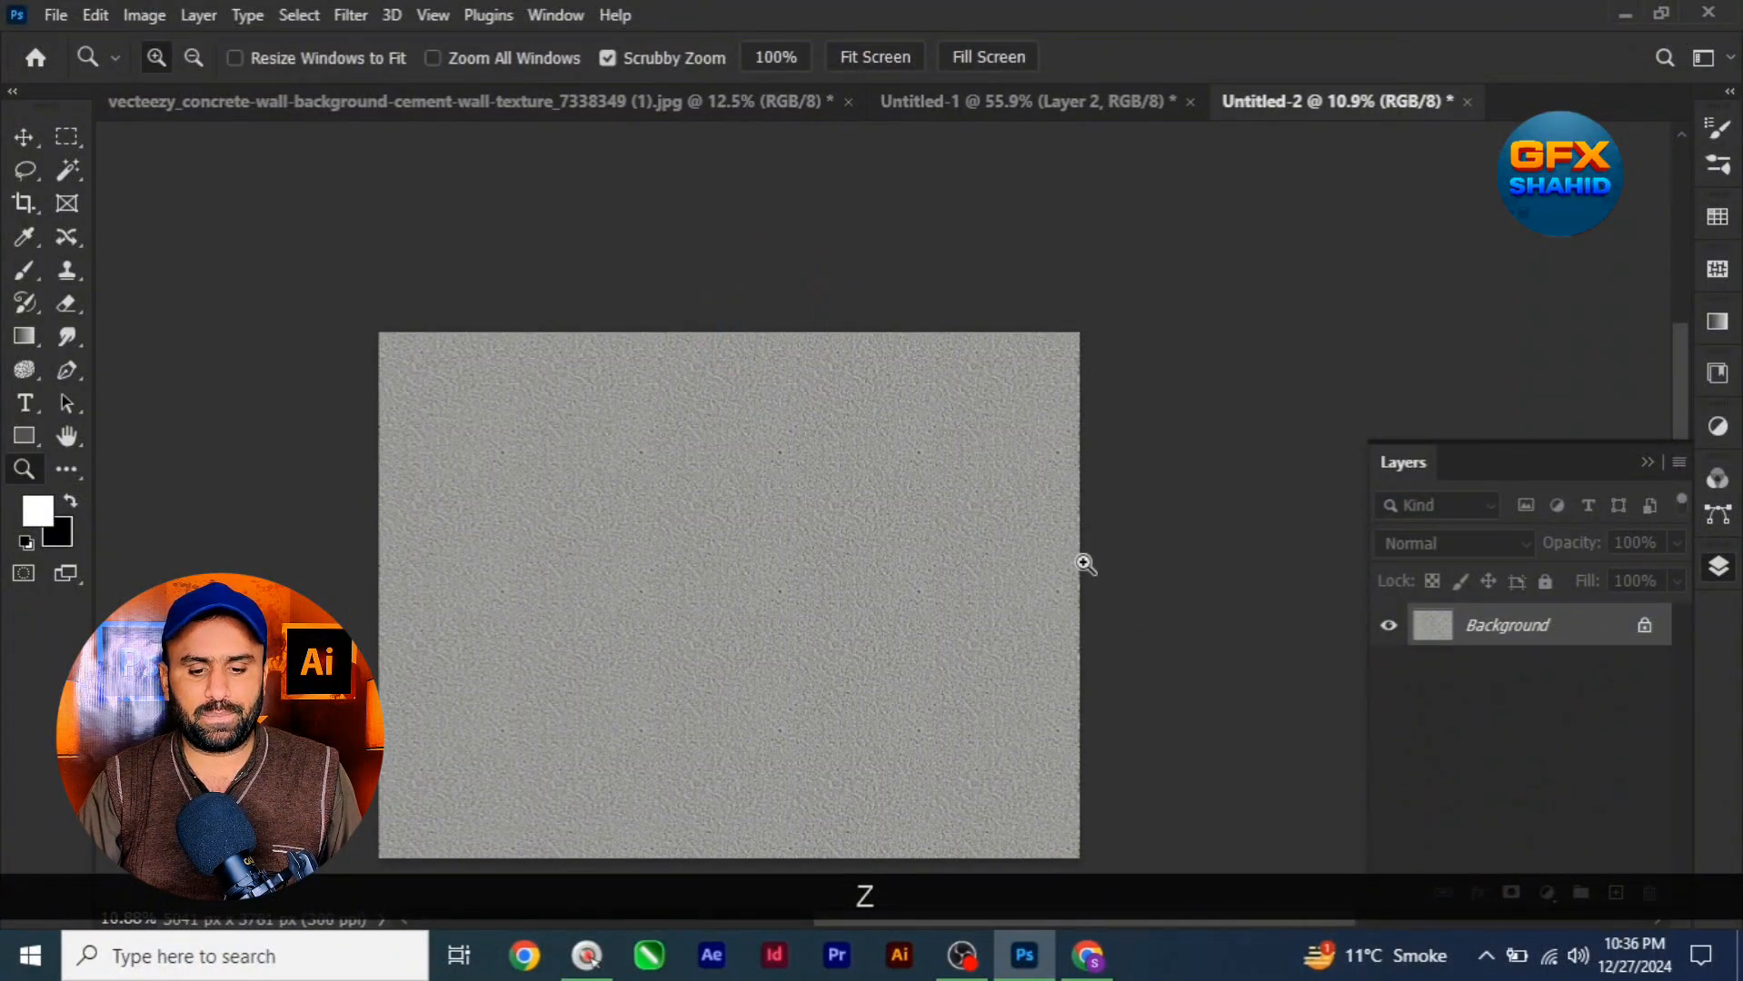
pyautogui.press('w')
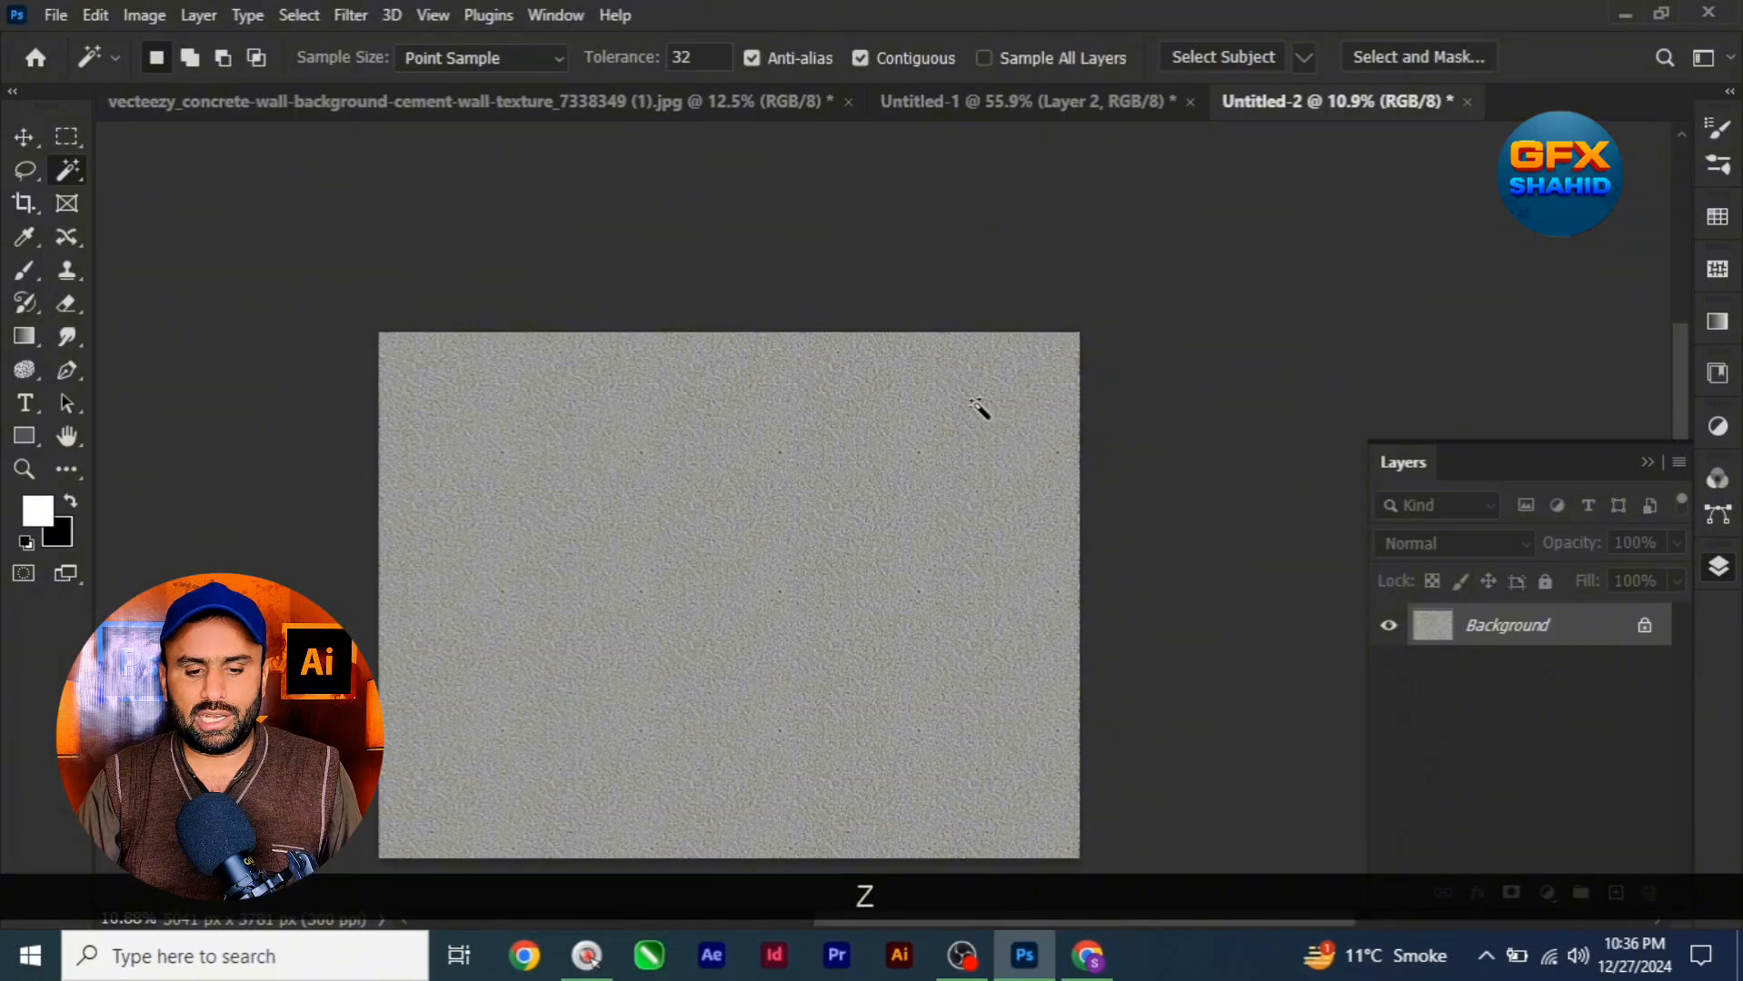
pyautogui.click(1466, 102)
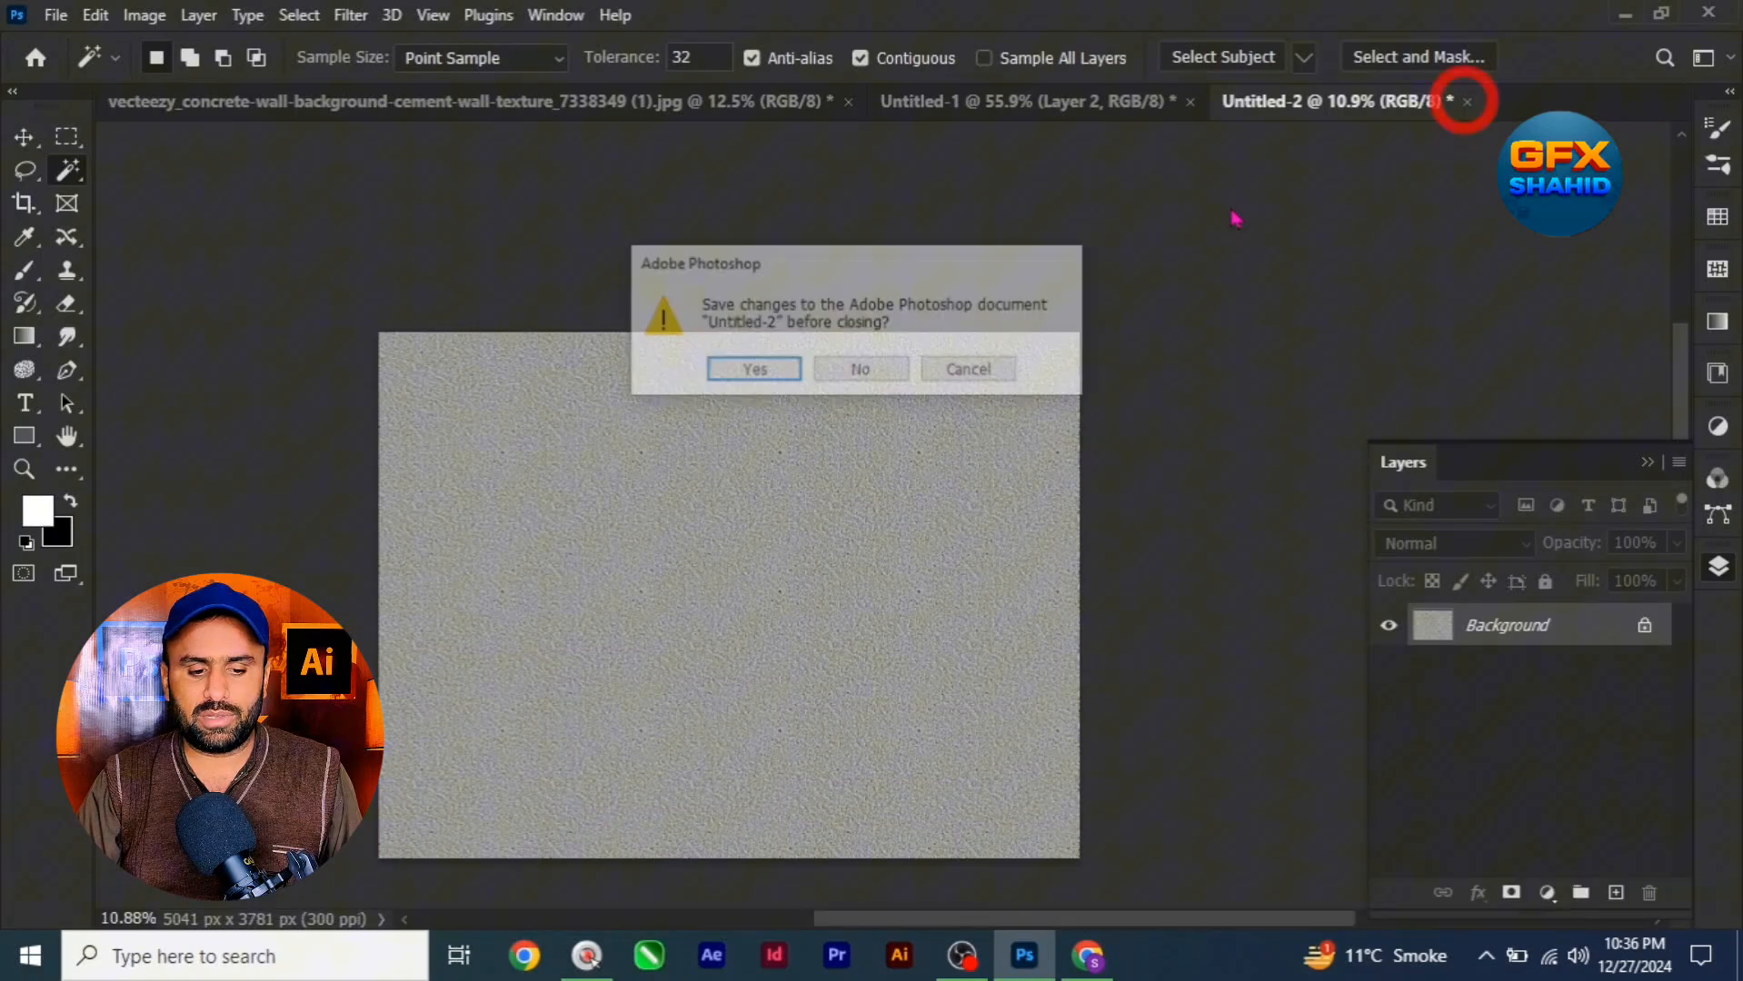
pyautogui.click(852, 372)
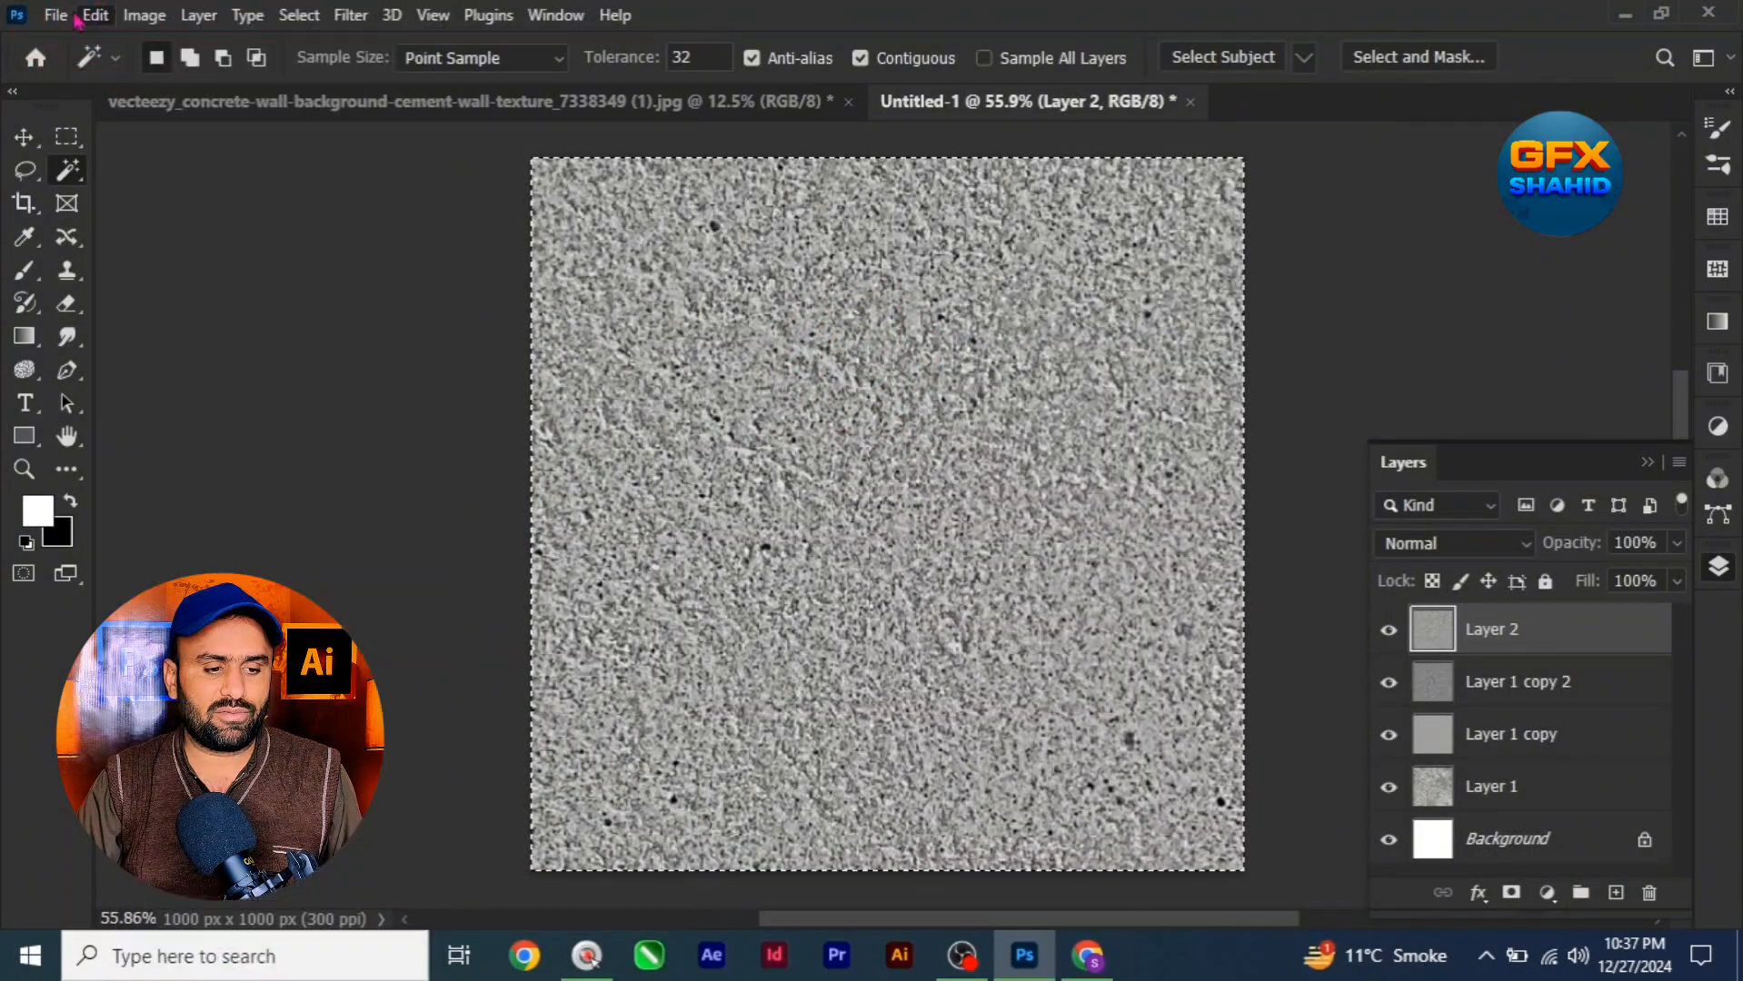
# Create a new 5041 x 3781 px document at 300 ppi with a white background
pyautogui.click(55, 16)
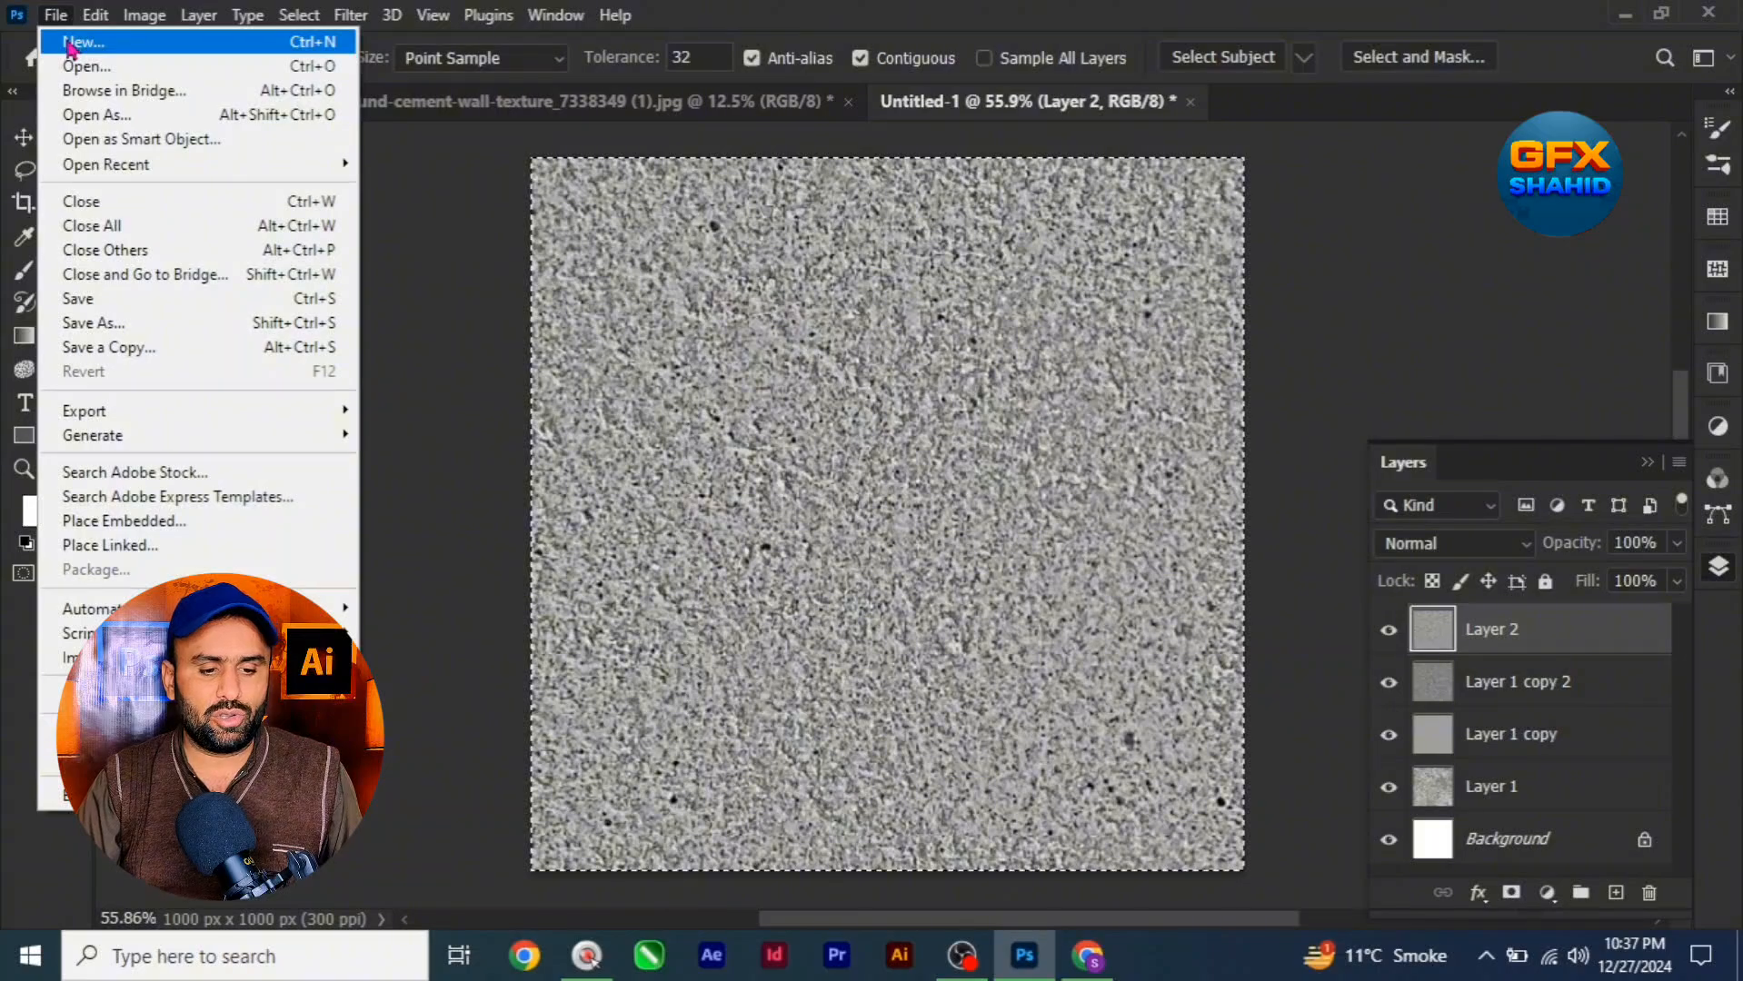
pyautogui.click(73, 43)
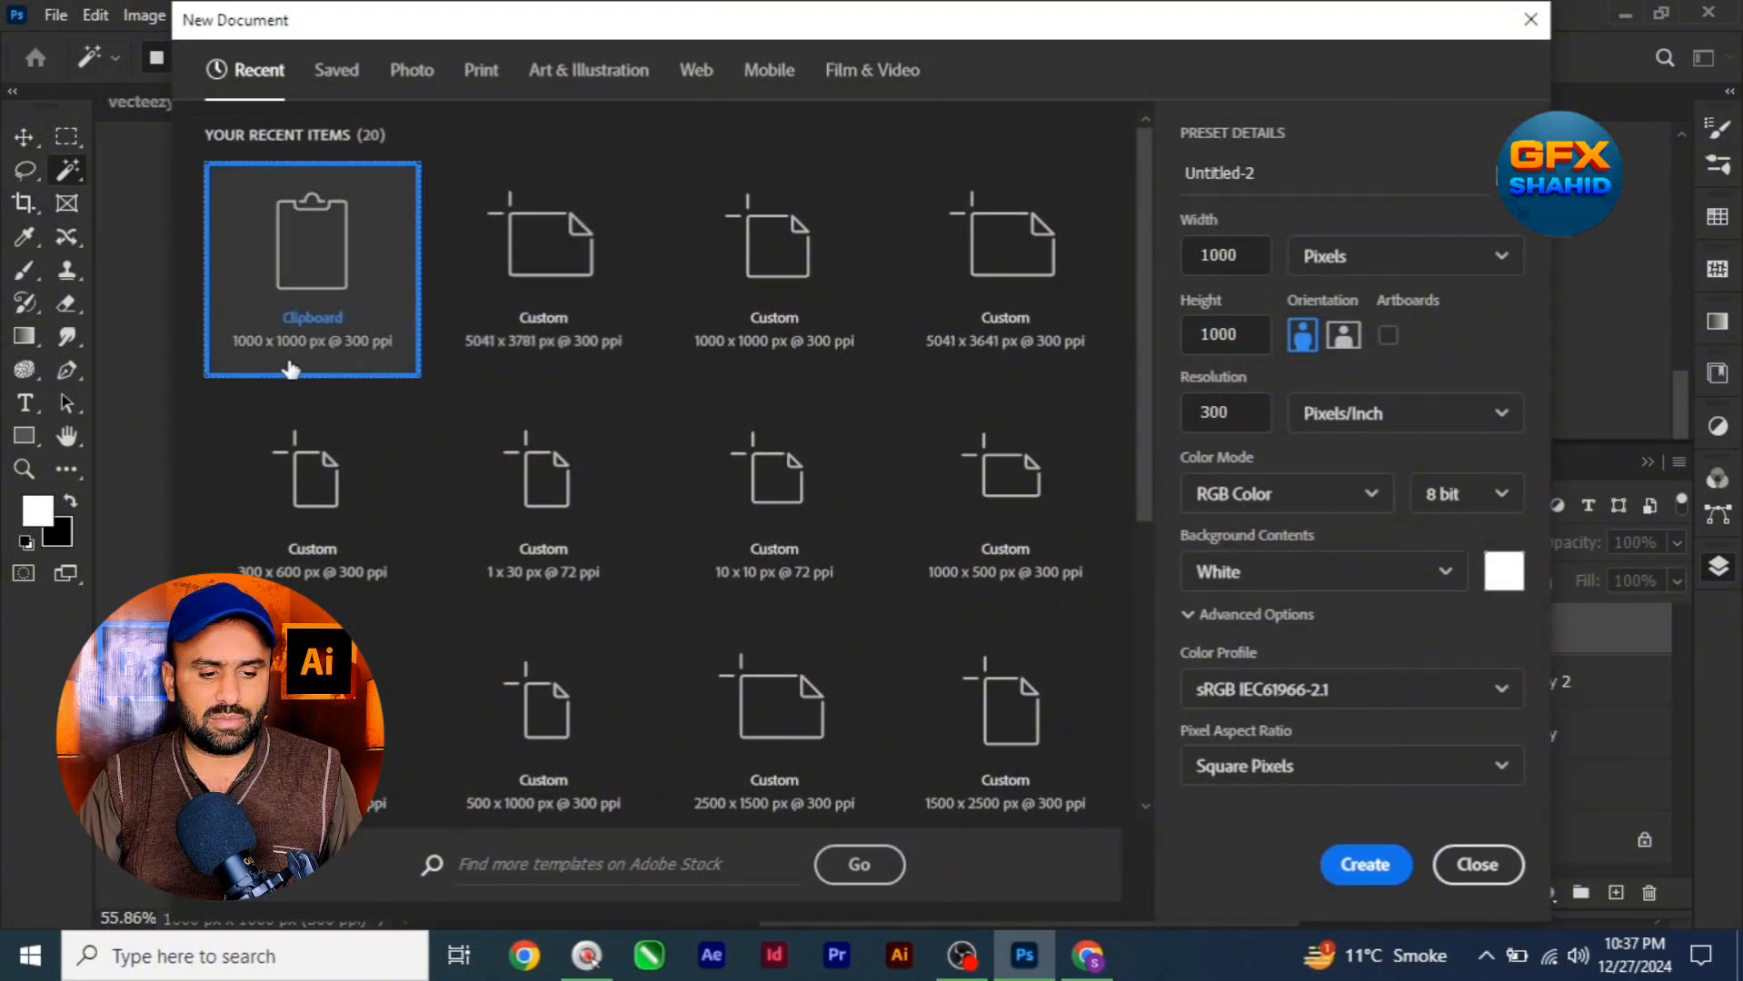
pyautogui.click(545, 314)
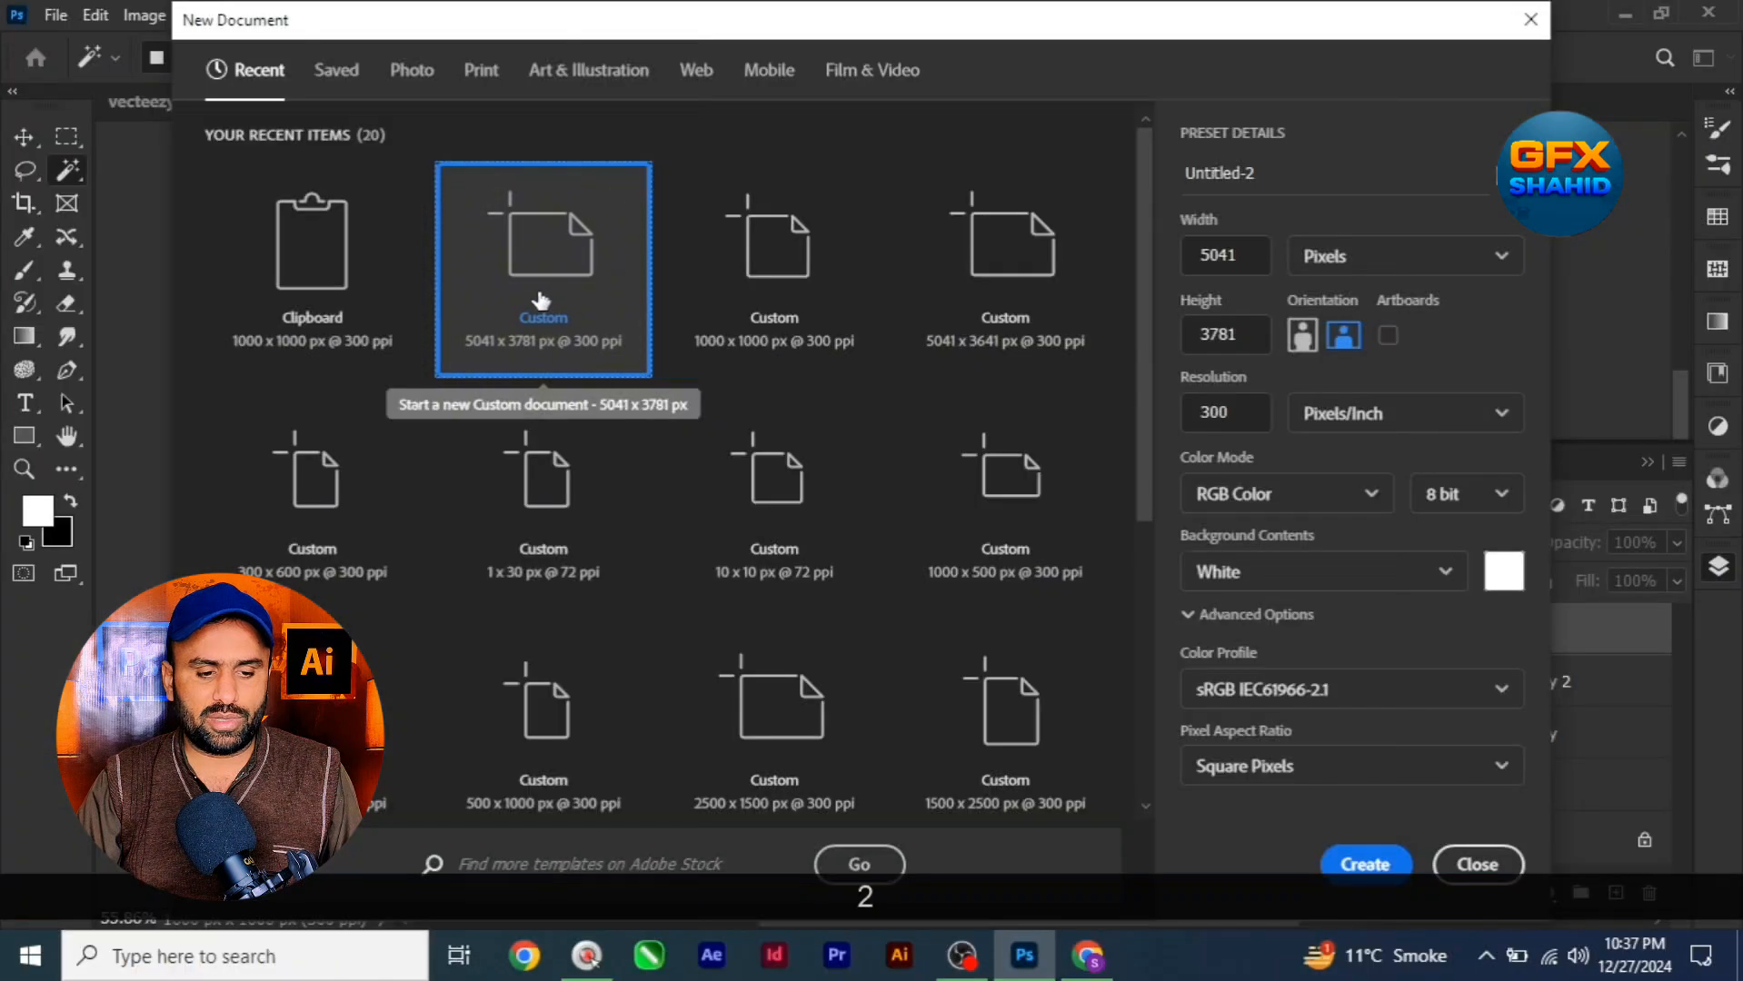
pyautogui.click(1362, 866)
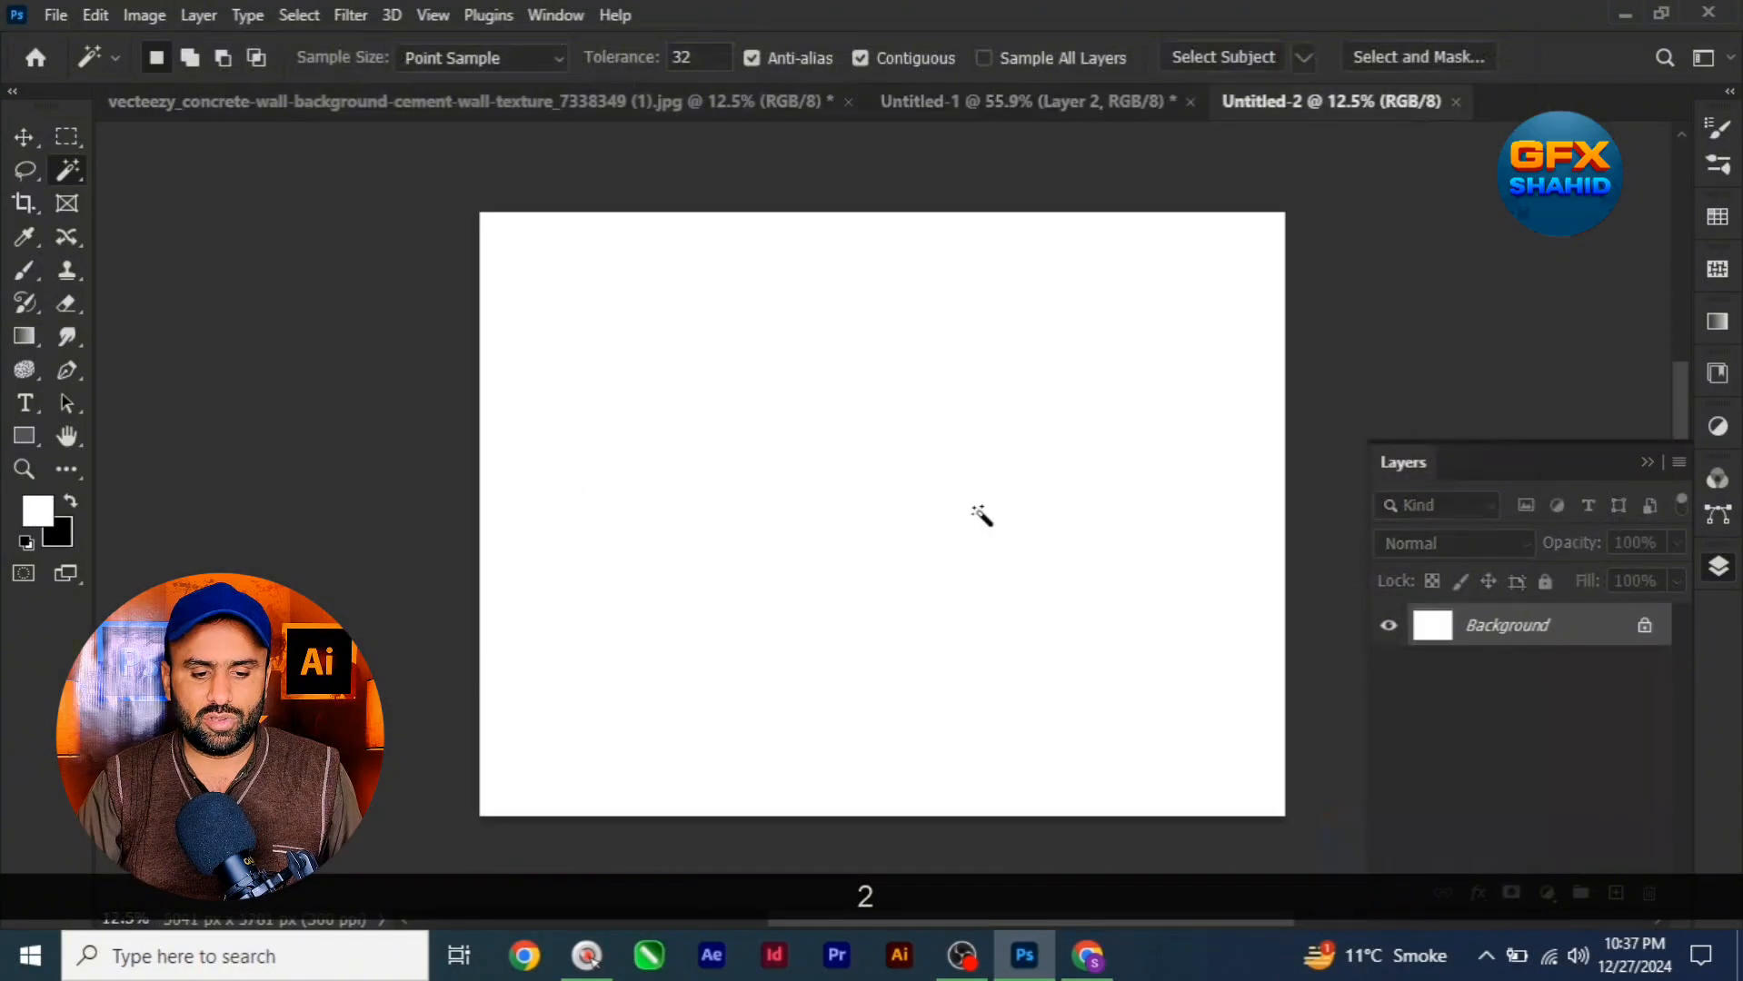
# Fill the blank Background layer with the newly defined concrete pattern in Normal mode at 100% opacity
pyautogui.press('shift')
pyautogui.hotkey('shift', 'BackSpace')
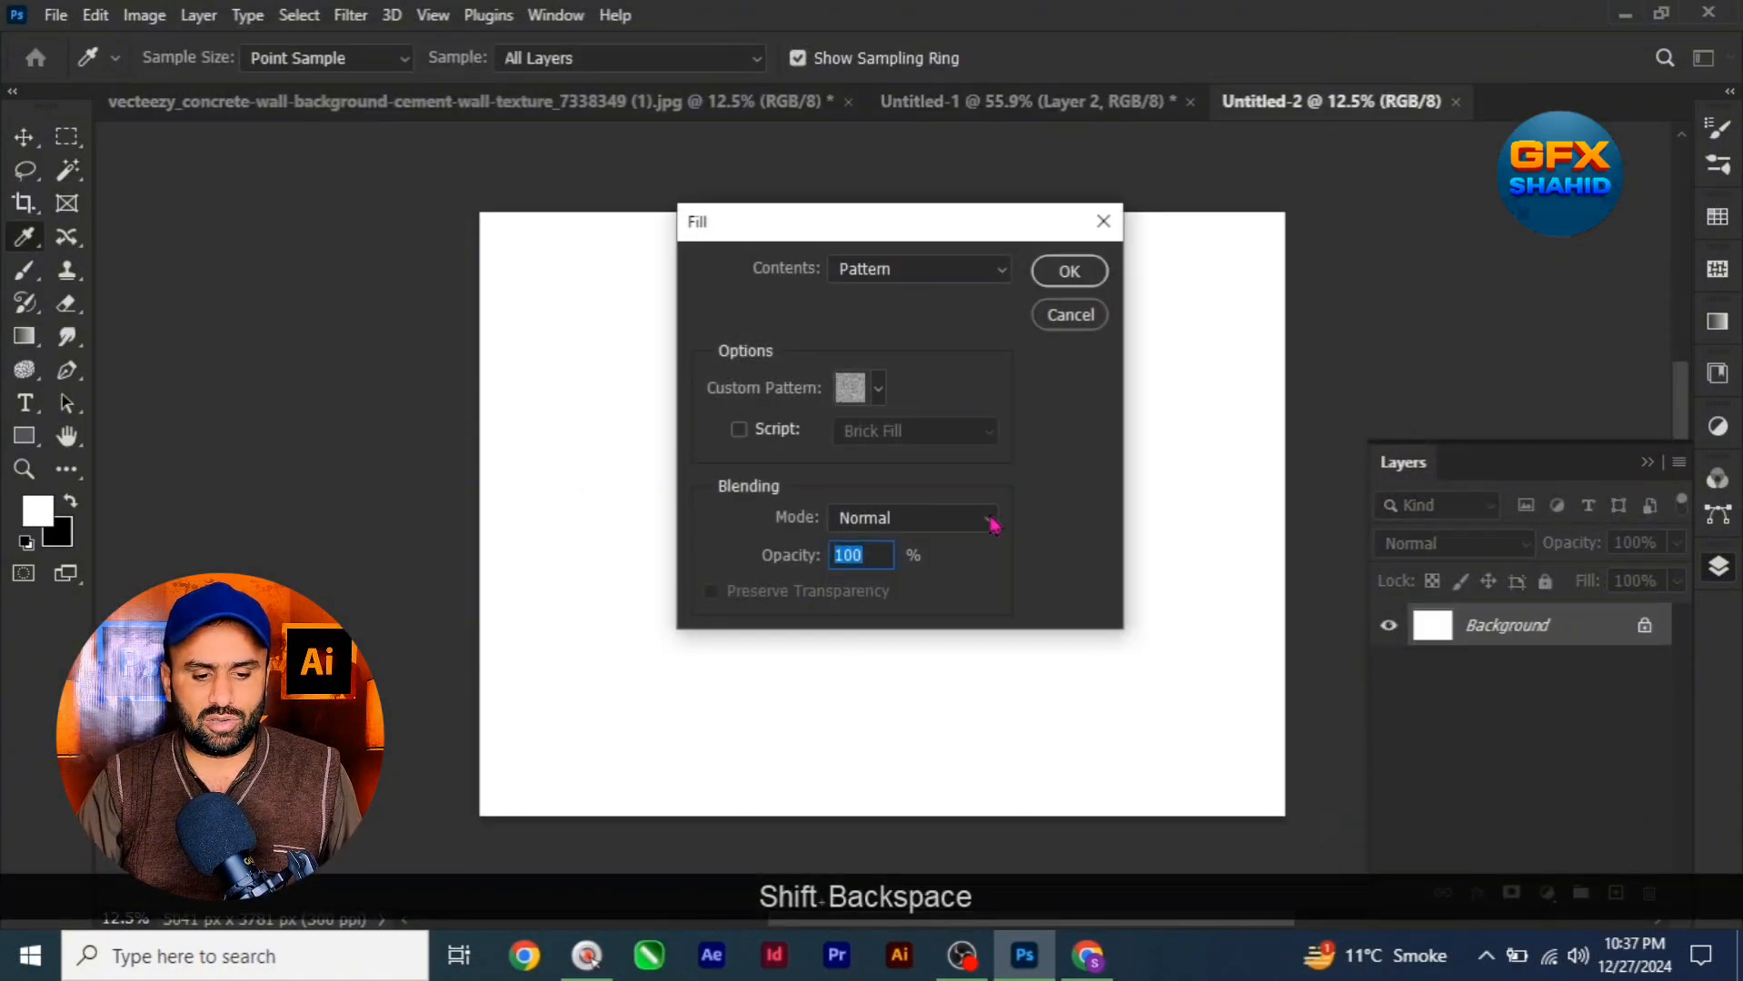
pyautogui.click(878, 390)
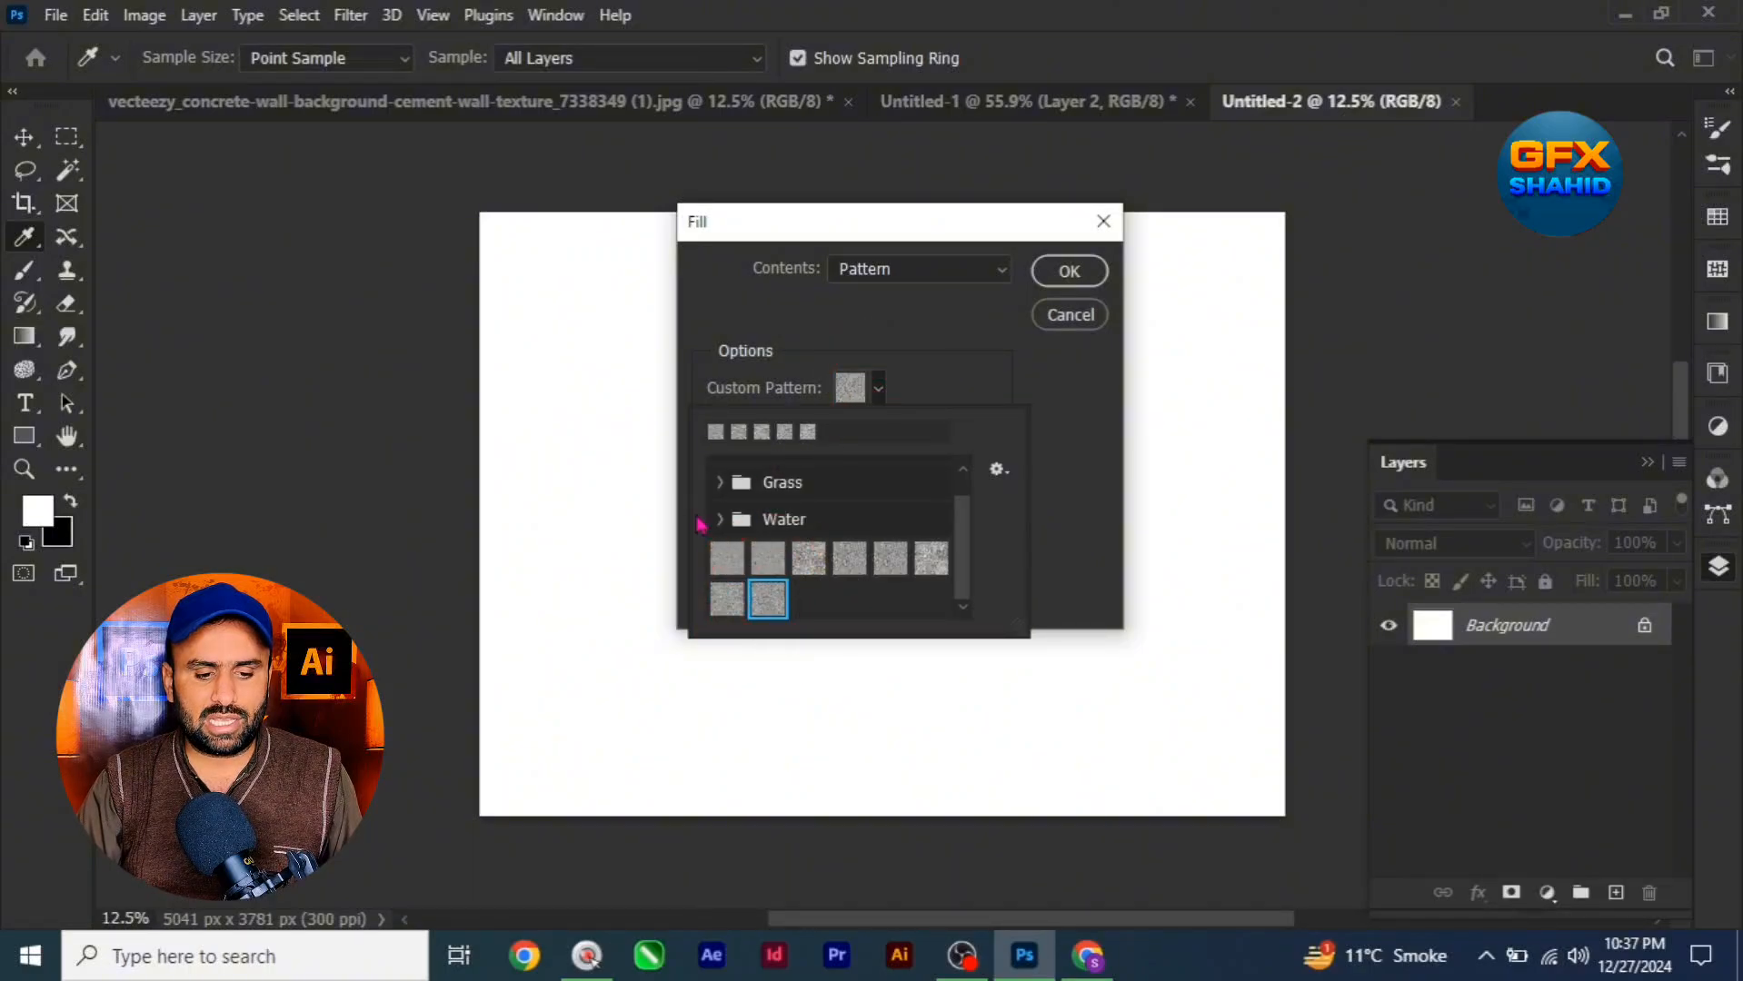
pyautogui.click(1069, 273)
pyautogui.press('w')
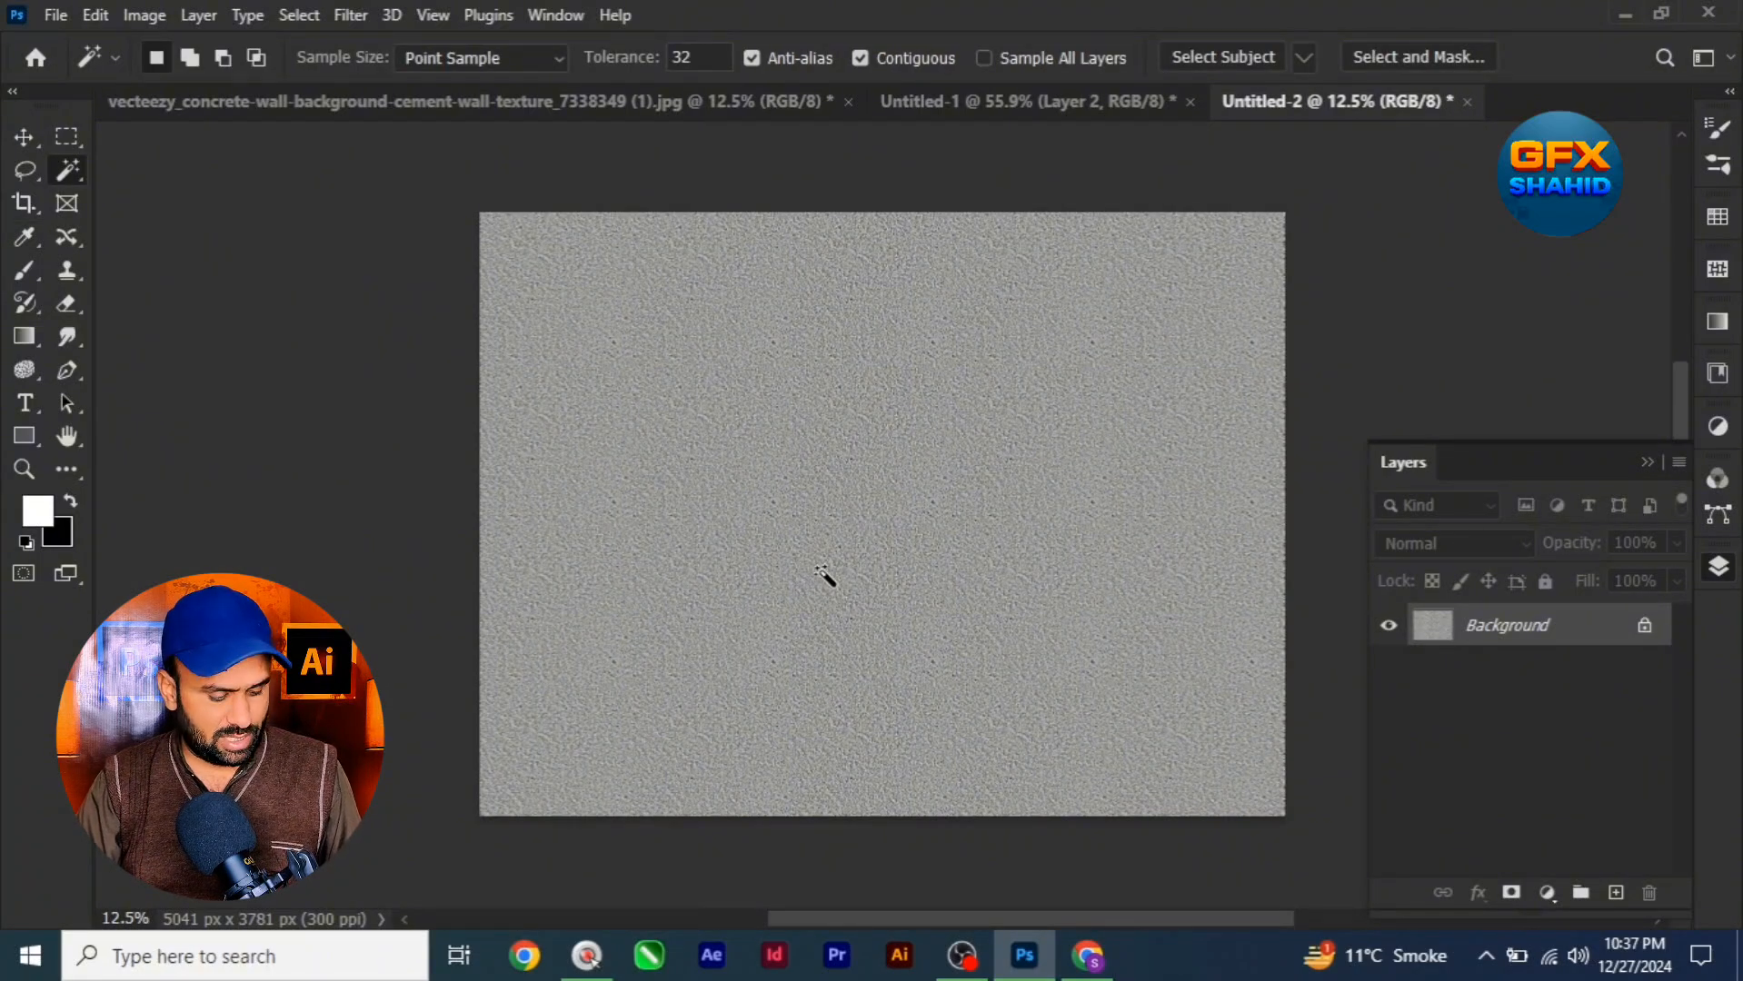
# Inspect the tiled concrete fill for seams and repeating marks at several magnifications
pyautogui.press('z')
pyautogui.moveTo(794, 474); pyautogui.dragTo(852, 482)
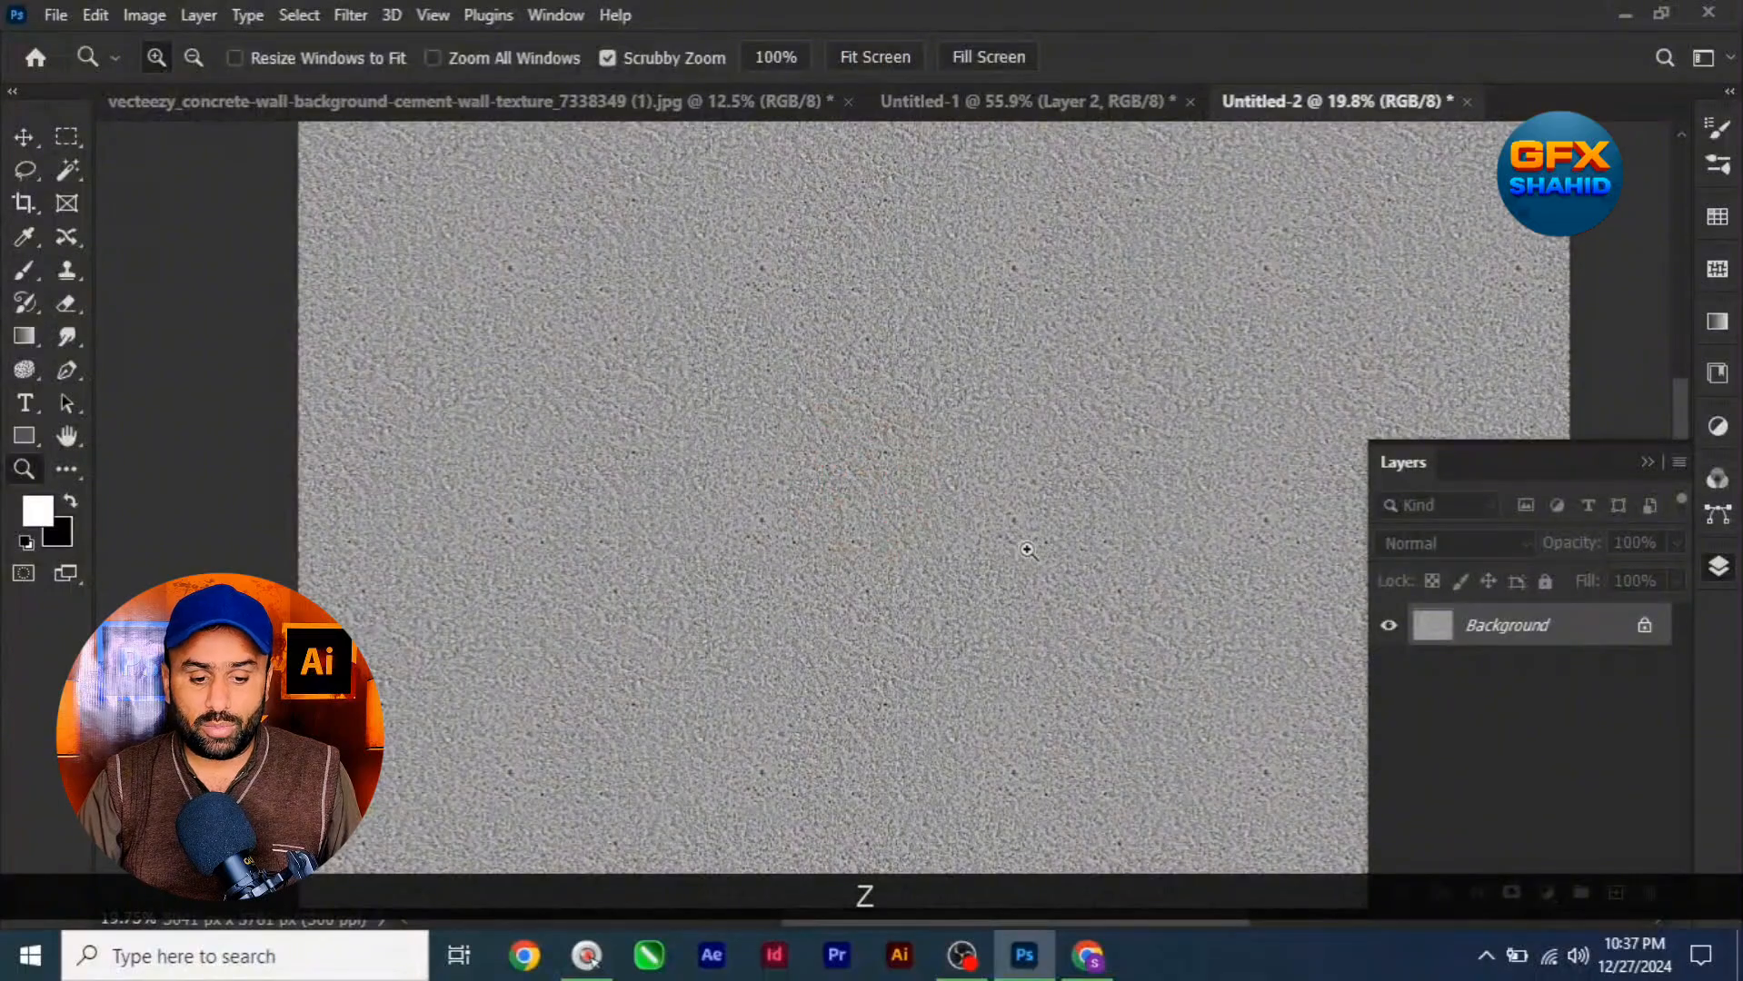
pyautogui.press('i')
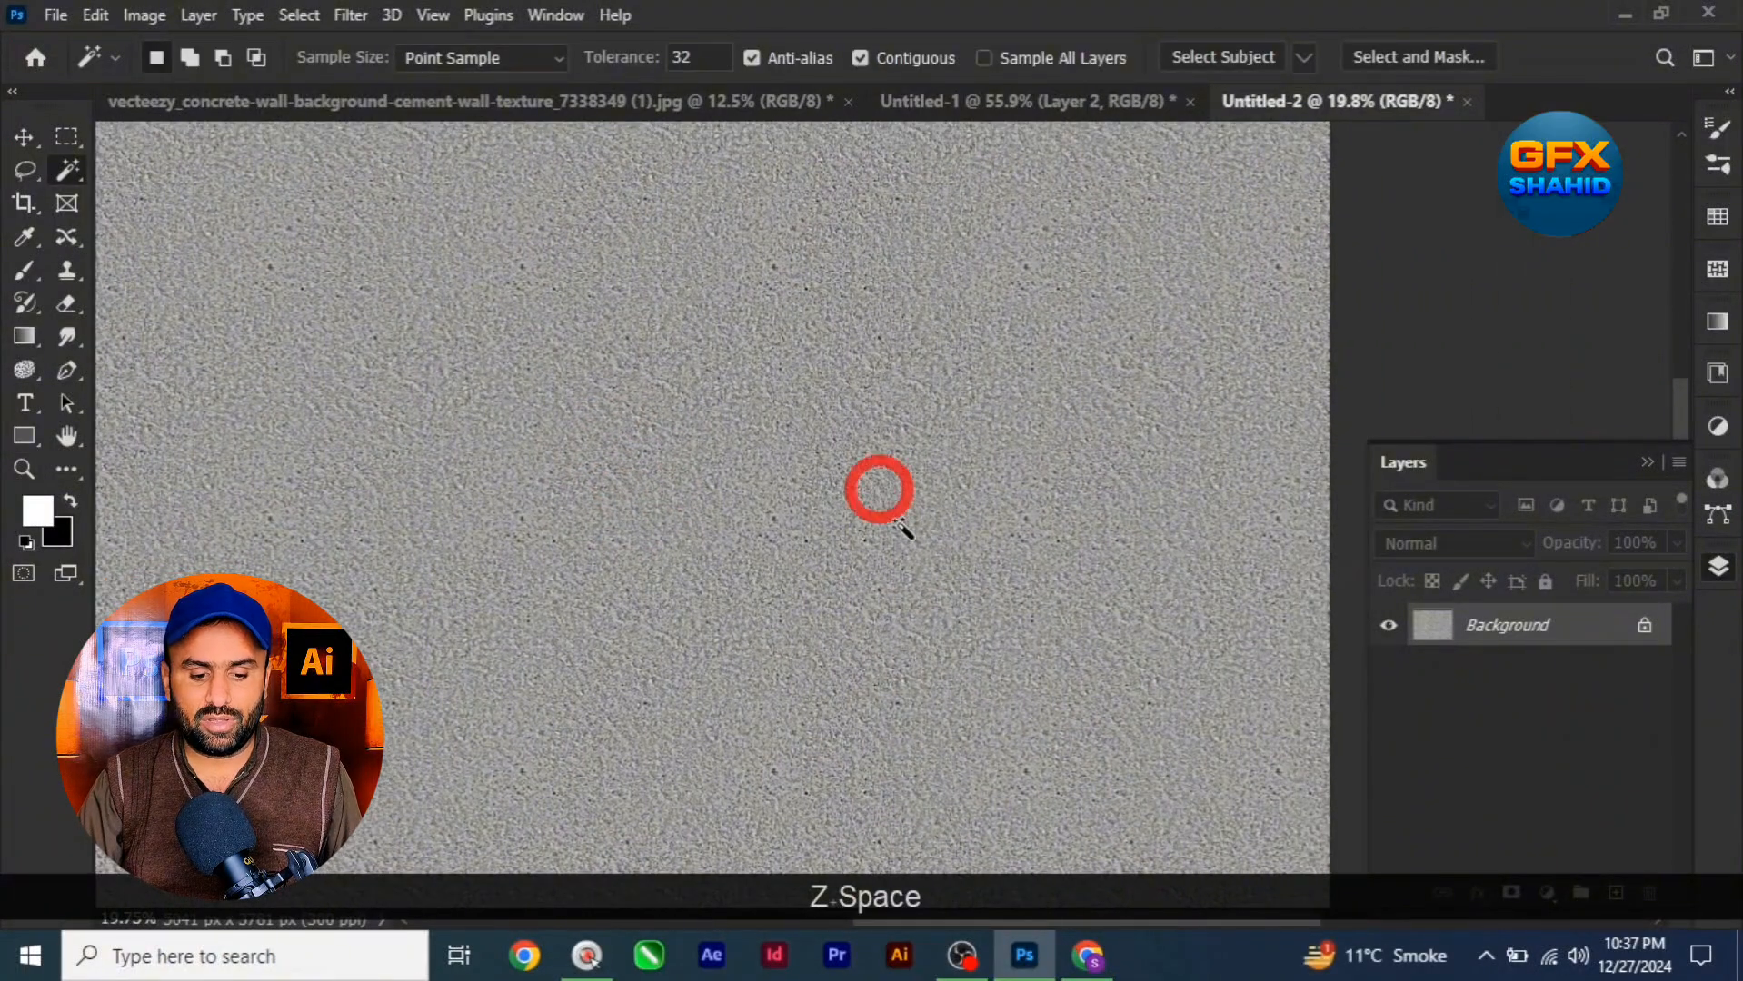
pyautogui.press('z')
pyautogui.moveTo(871, 509)
pyautogui.mouseDown()
pyautogui.moveTo(981, 582)
pyautogui.moveTo(1180, 763)
pyautogui.moveTo(860, 465)
pyautogui.moveTo(435, 503)
pyautogui.mouseUp()
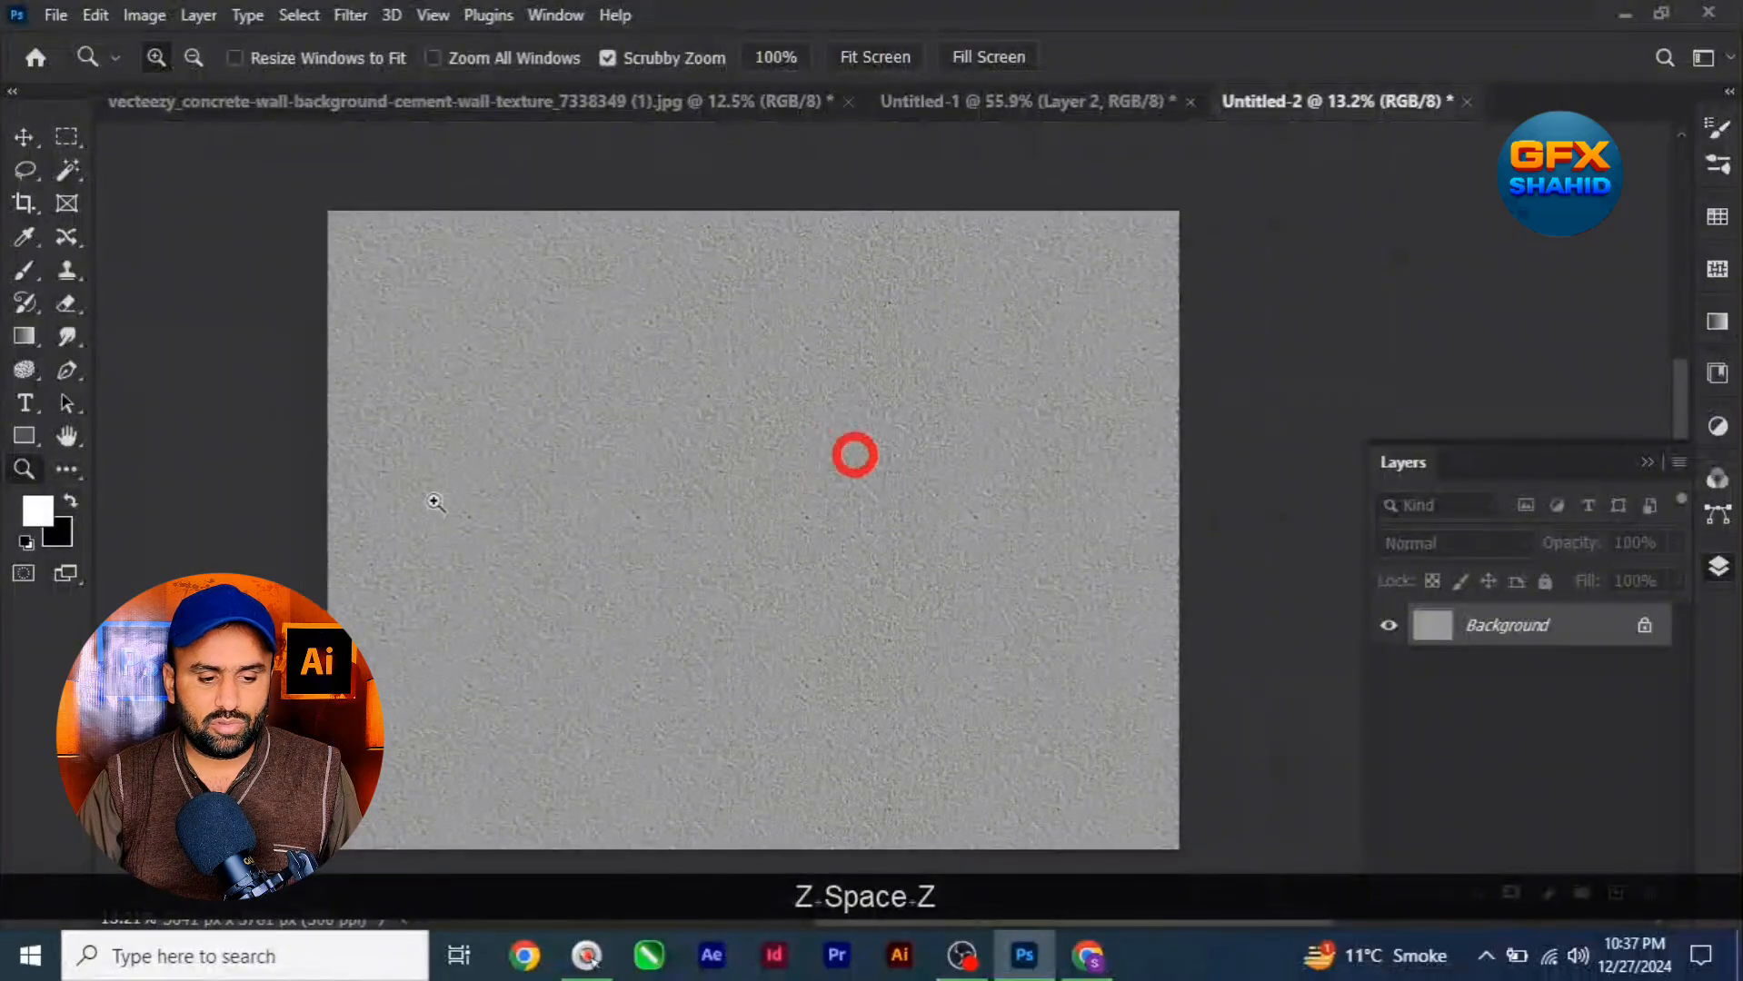
pyautogui.moveTo(415, 623); pyautogui.dragTo(540, 293)
pyautogui.moveTo(796, 460); pyautogui.dragTo(689, 385)
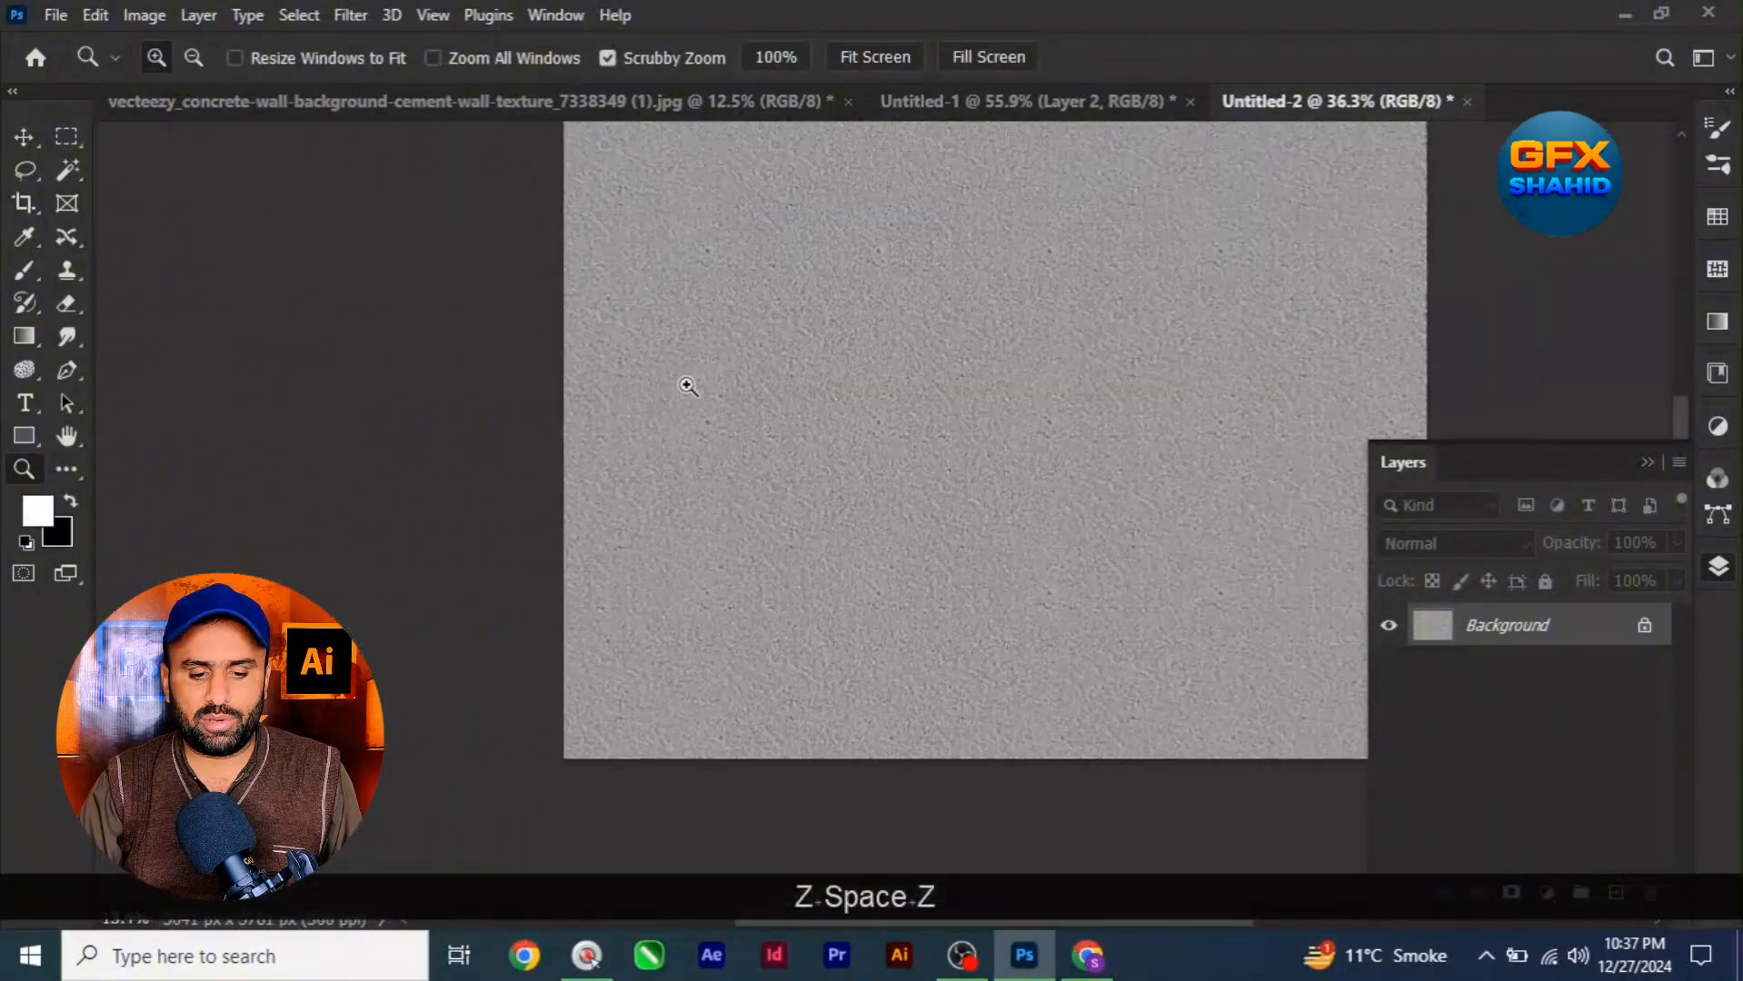
pyautogui.moveTo(1019, 487); pyautogui.dragTo(821, 568)
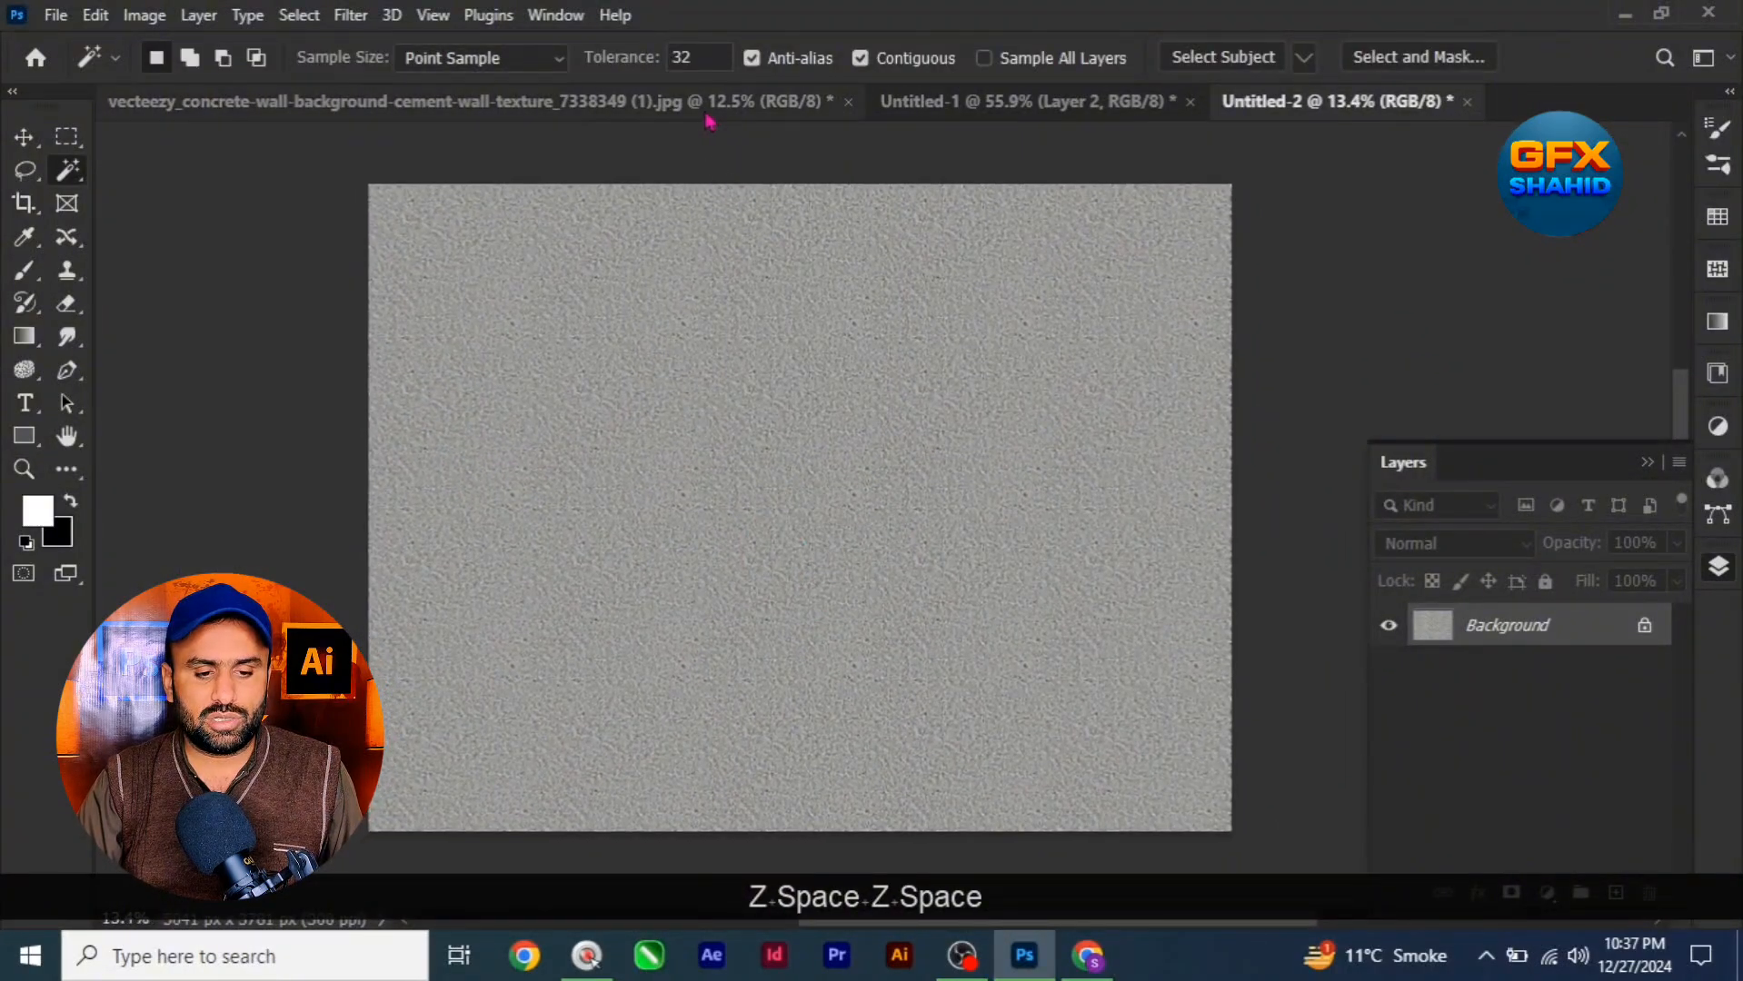
# Return to the Untitled-1 tile document and activate the Clone Stamp tool
pyautogui.click(936, 97)
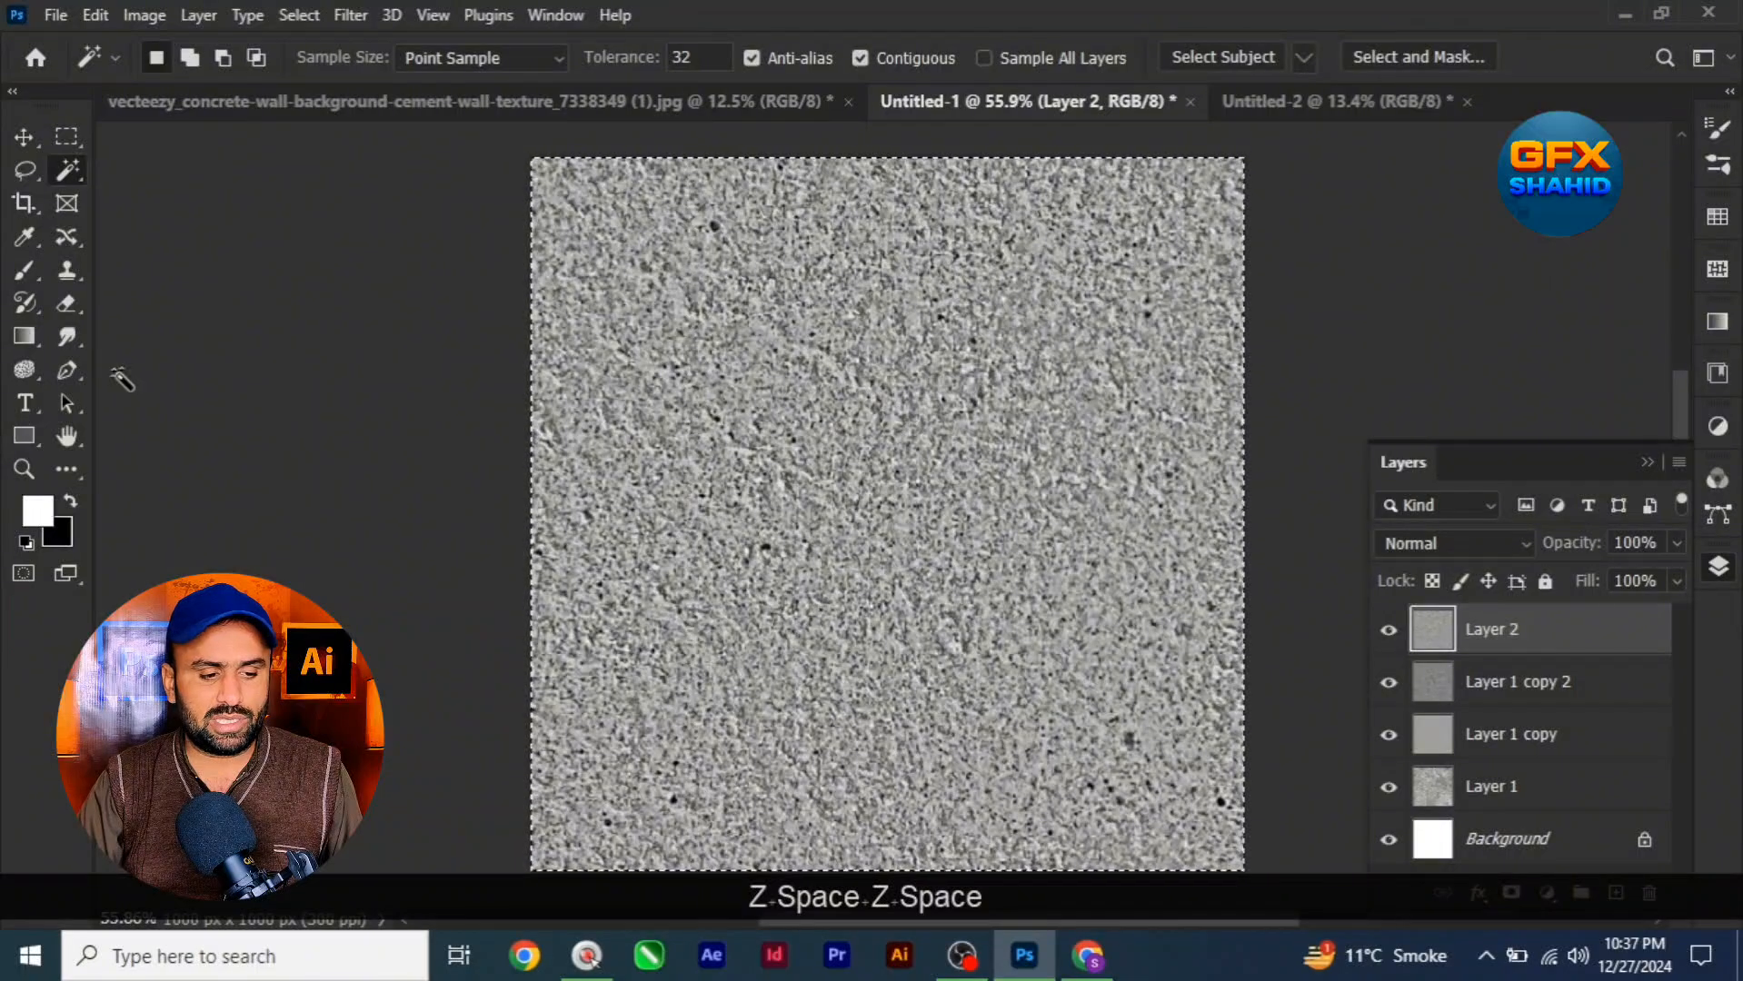
pyautogui.click(66, 270)
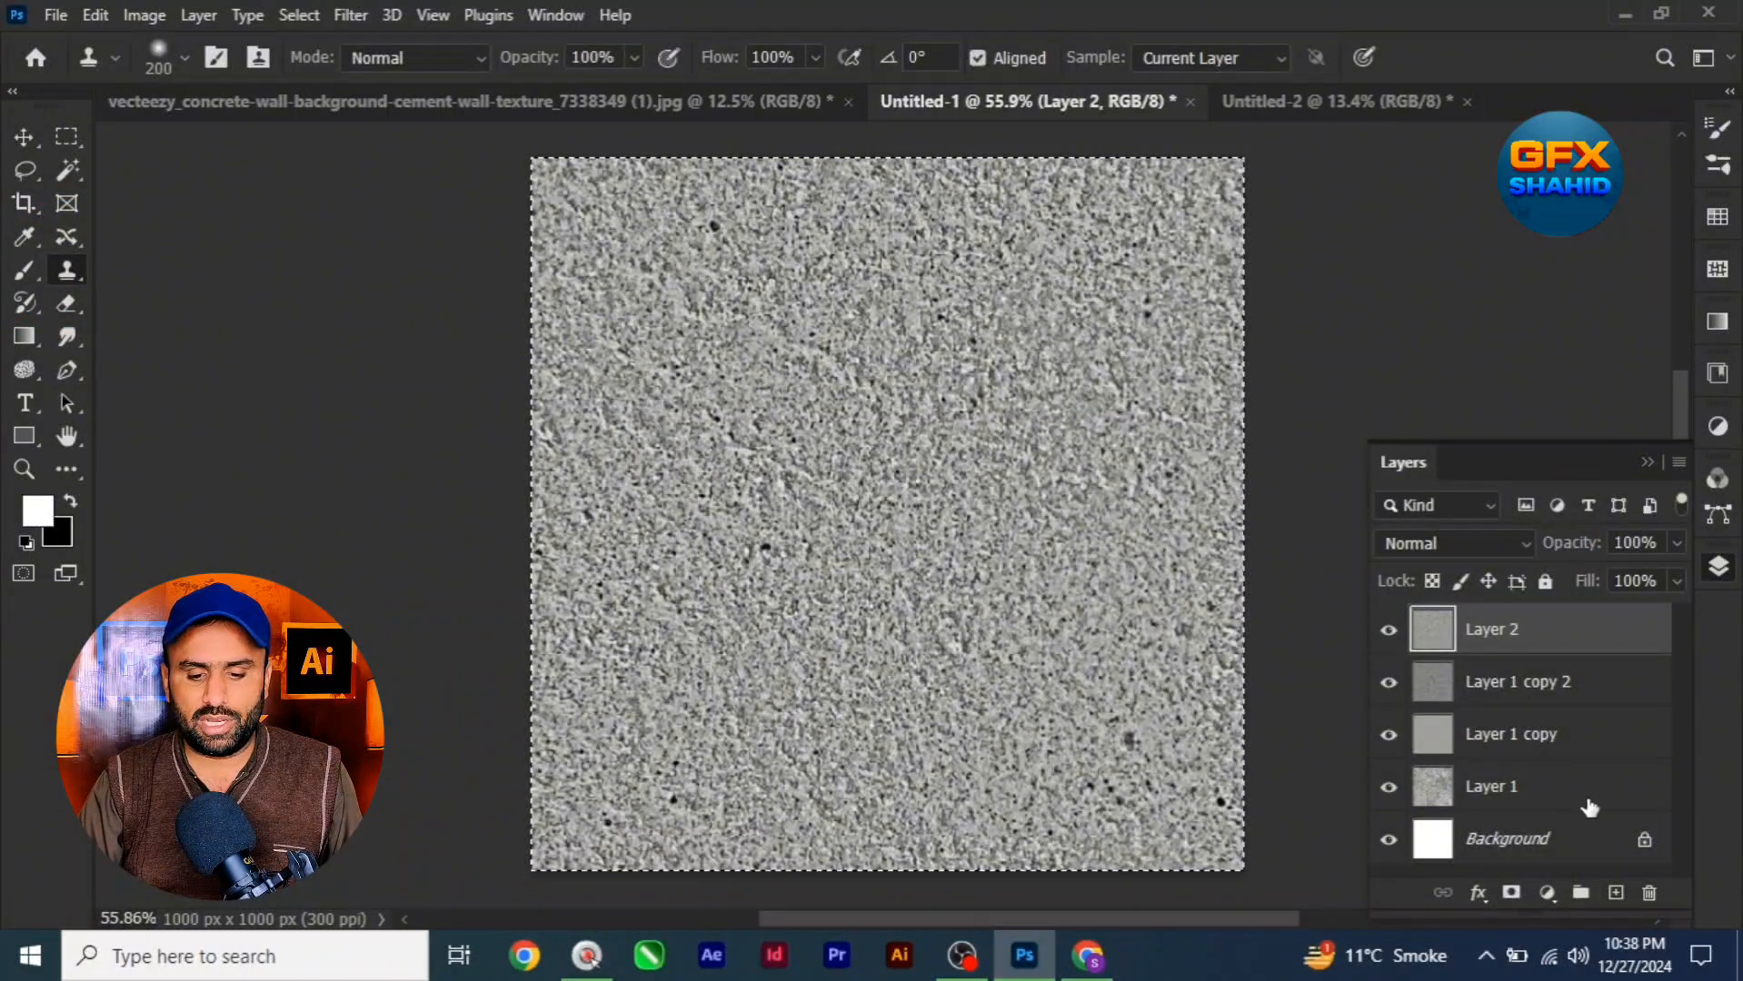
pyautogui.click(1616, 893)
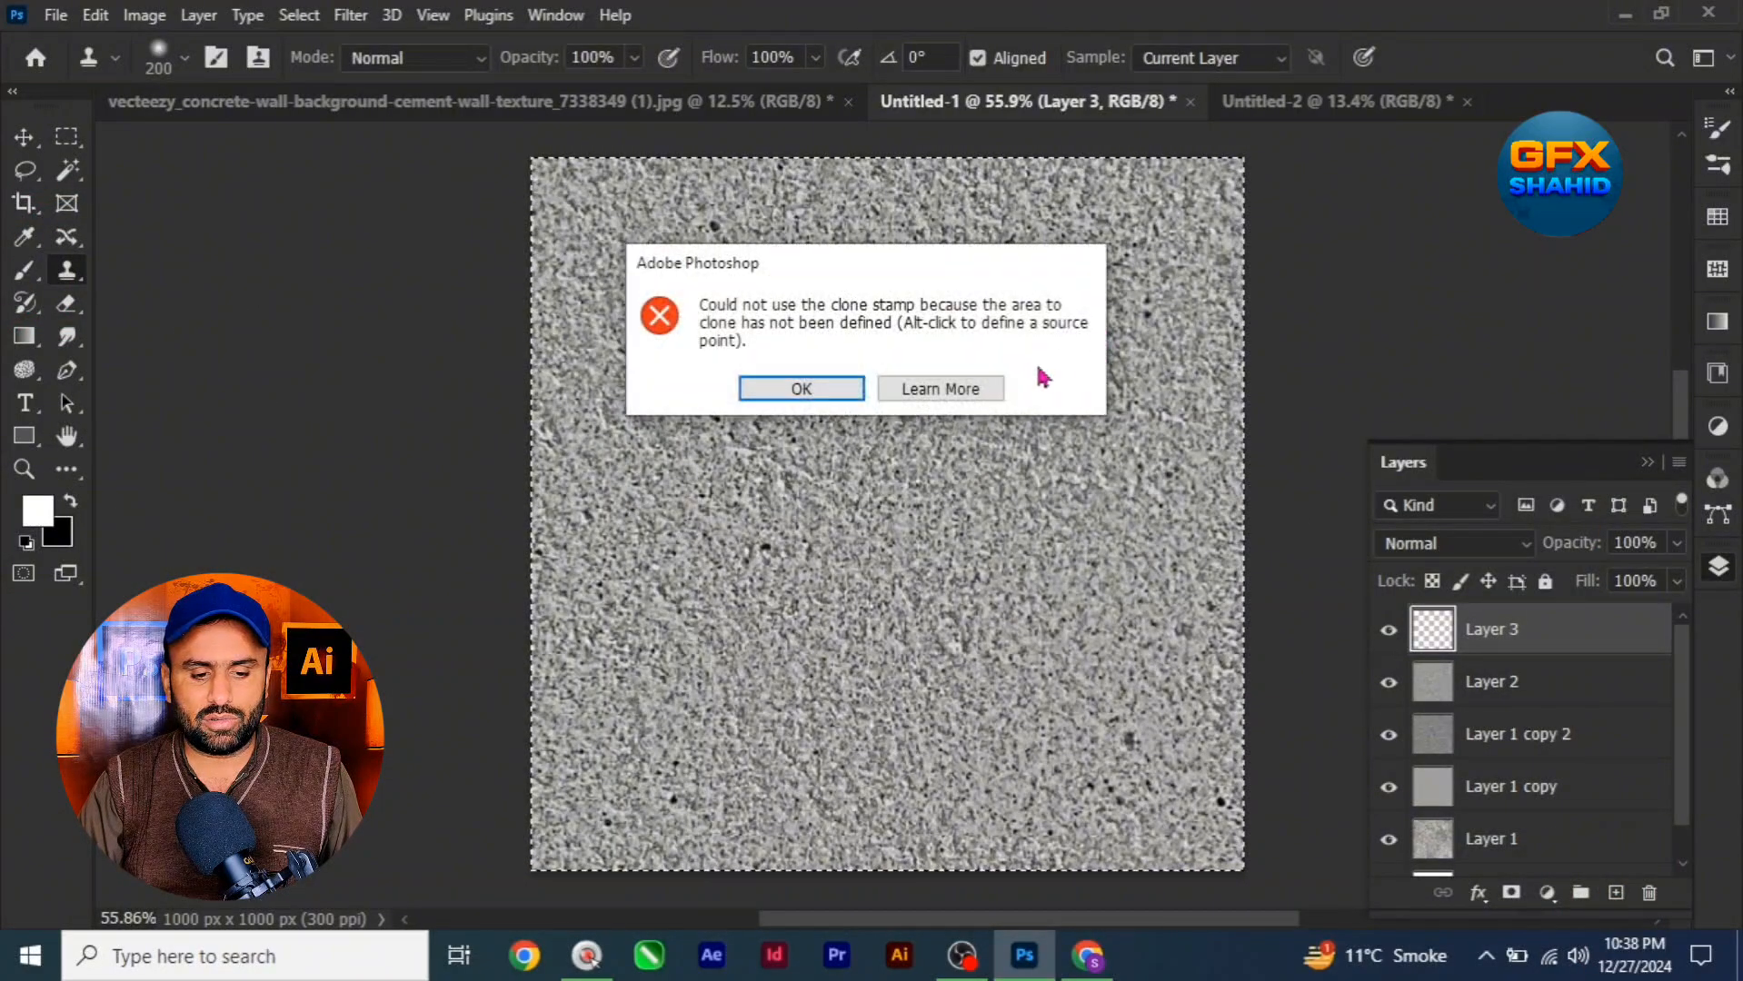
pyautogui.click(818, 394)
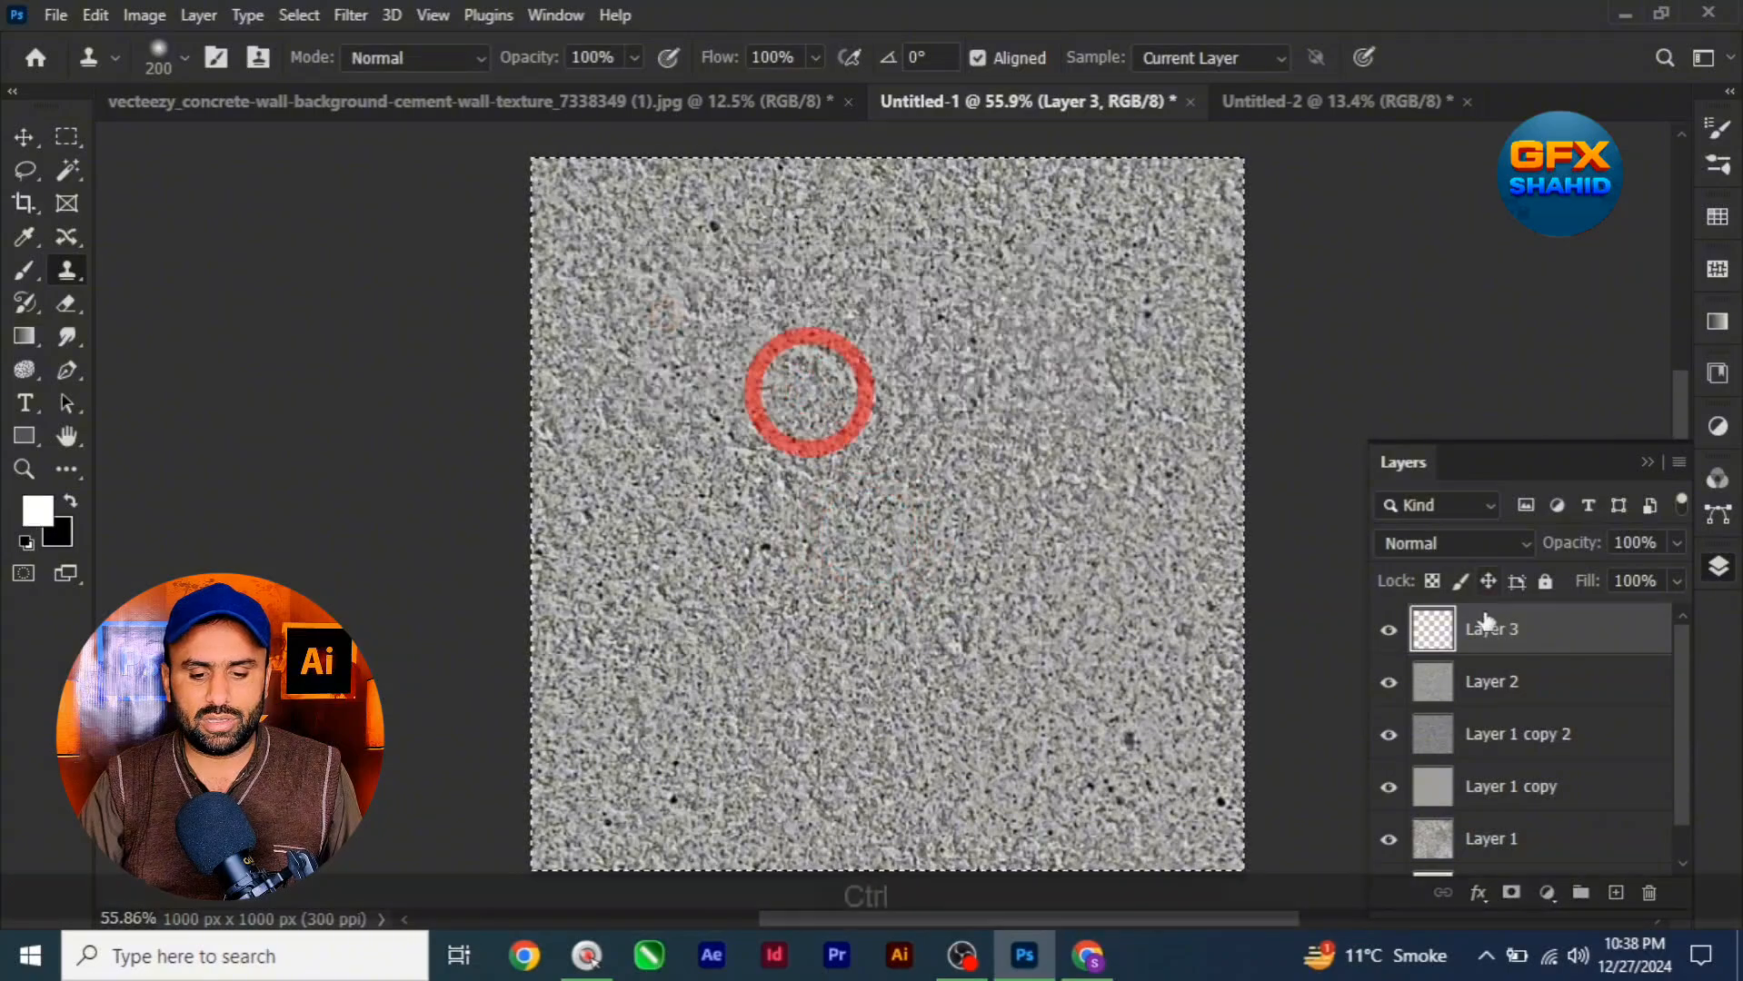
pyautogui.hotkey('ctrl', 'z')
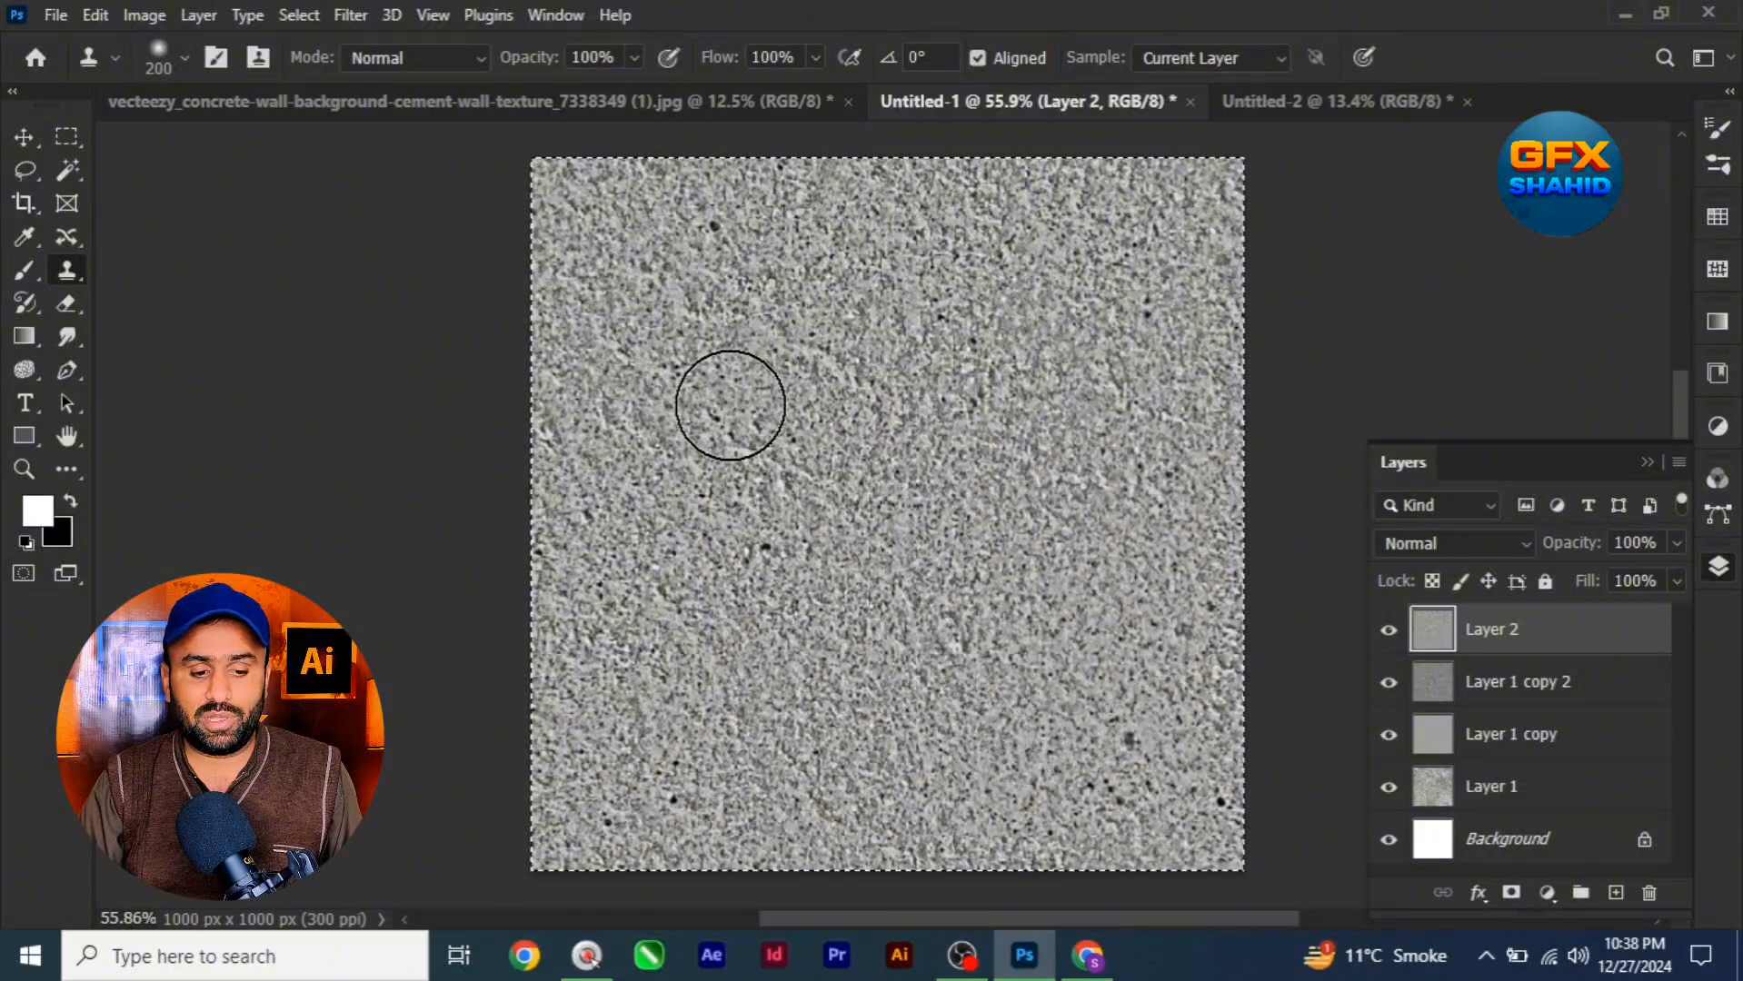
# Clone clean concrete texture over the dark marks and uneven patches across Layer 2 with the 200 px Clone Stamp at 100% opacity
pyautogui.keyDown('alt'); pyautogui.click(882, 706); pyautogui.keyUp('alt')
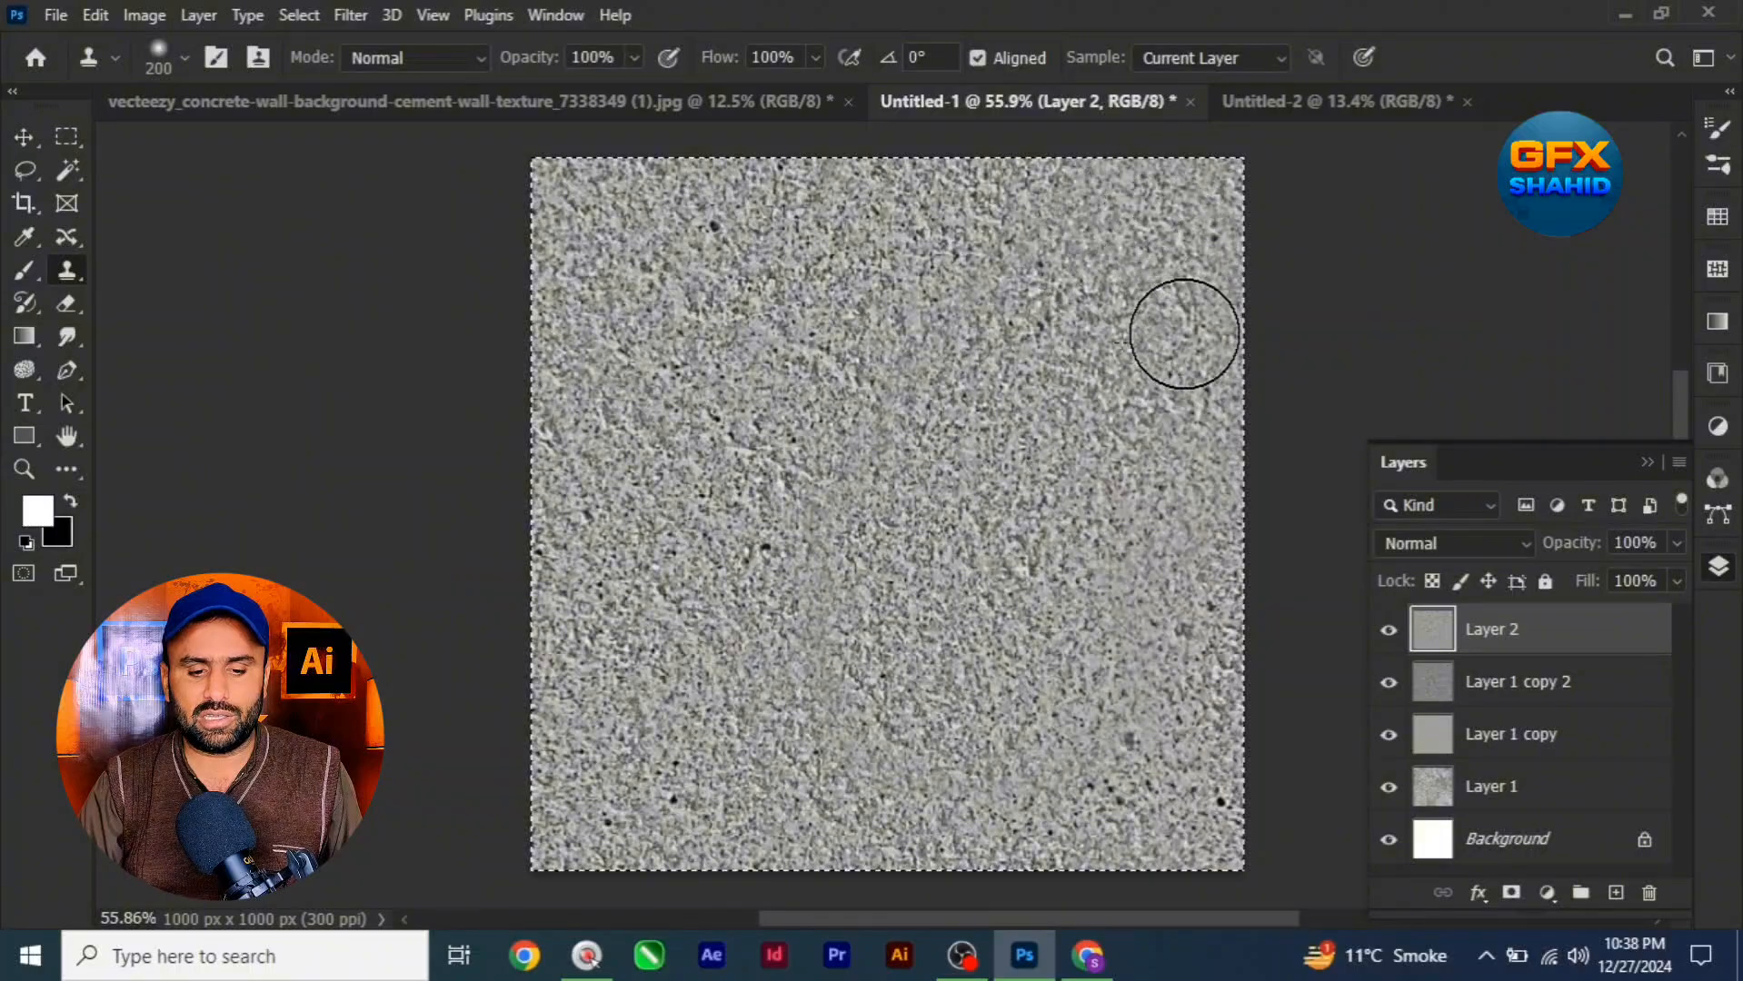
pyautogui.moveTo(1100, 218)
pyautogui.mouseDown()
pyautogui.moveTo(953, 205)
pyautogui.moveTo(746, 390)
pyautogui.moveTo(810, 387)
pyautogui.moveTo(900, 304)
pyautogui.moveTo(734, 291)
pyautogui.moveTo(666, 170)
pyautogui.moveTo(666, 279)
pyautogui.moveTo(616, 456)
pyautogui.moveTo(577, 485)
pyautogui.moveTo(663, 651)
pyautogui.moveTo(641, 602)
pyautogui.moveTo(641, 747)
pyautogui.mouseUp()
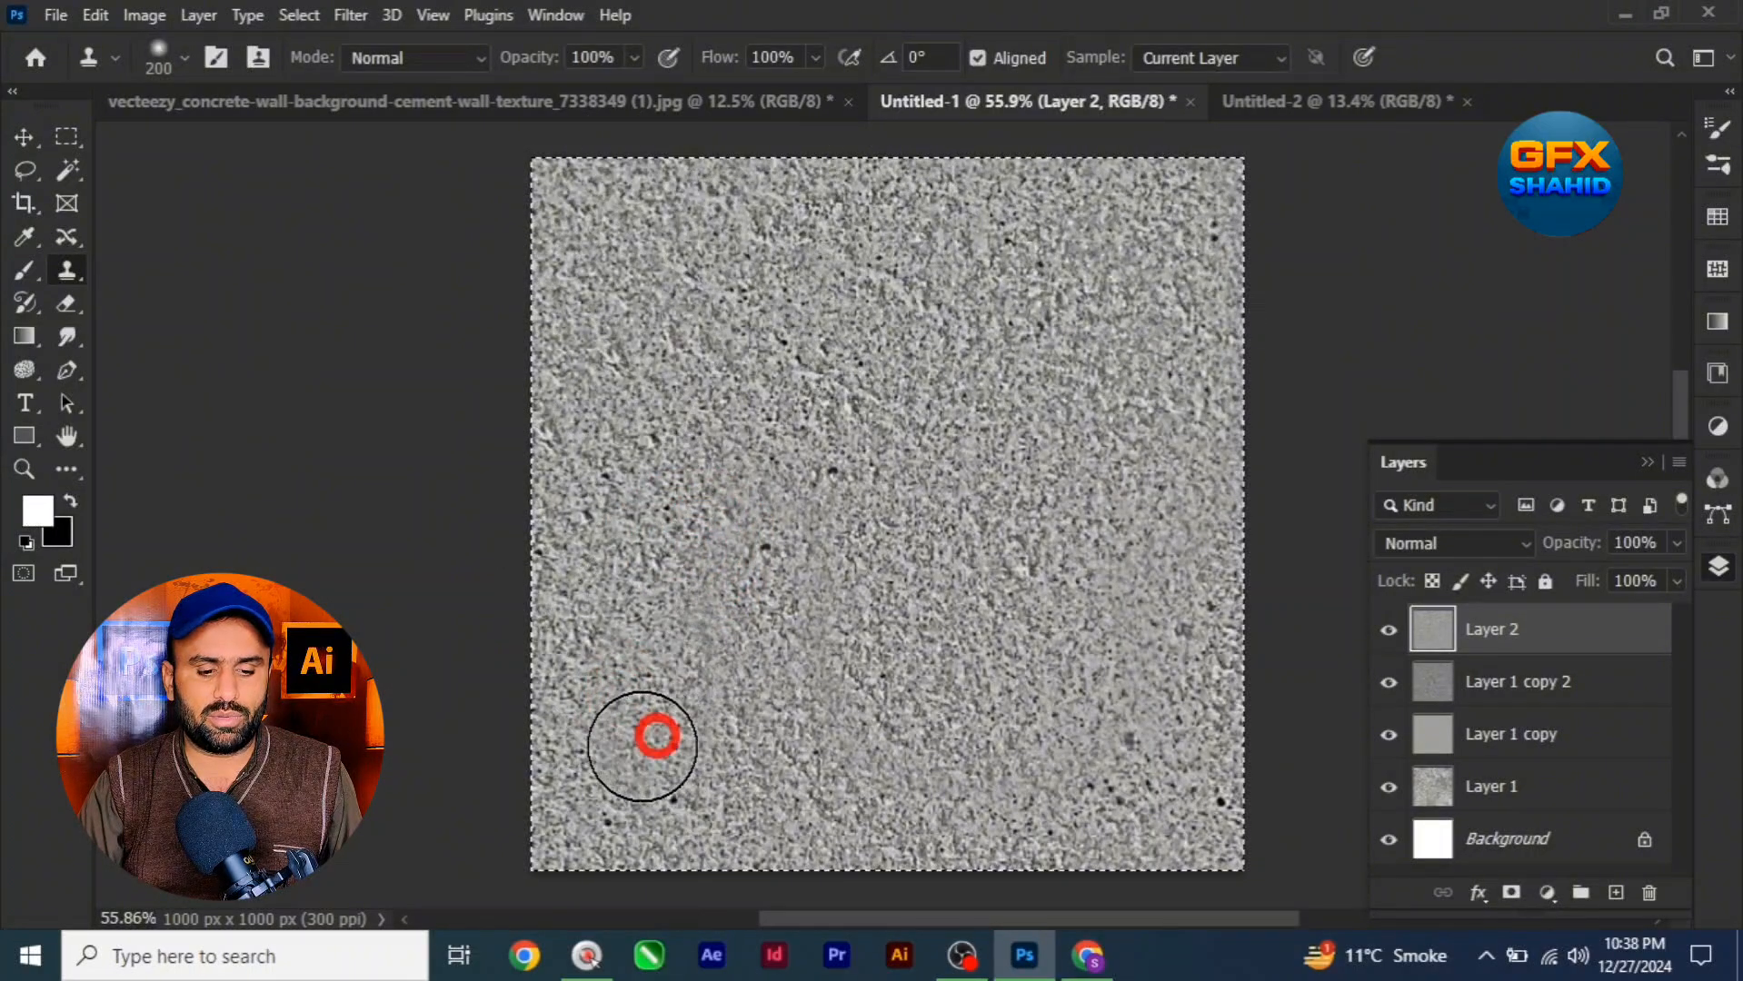
pyautogui.press('alt')
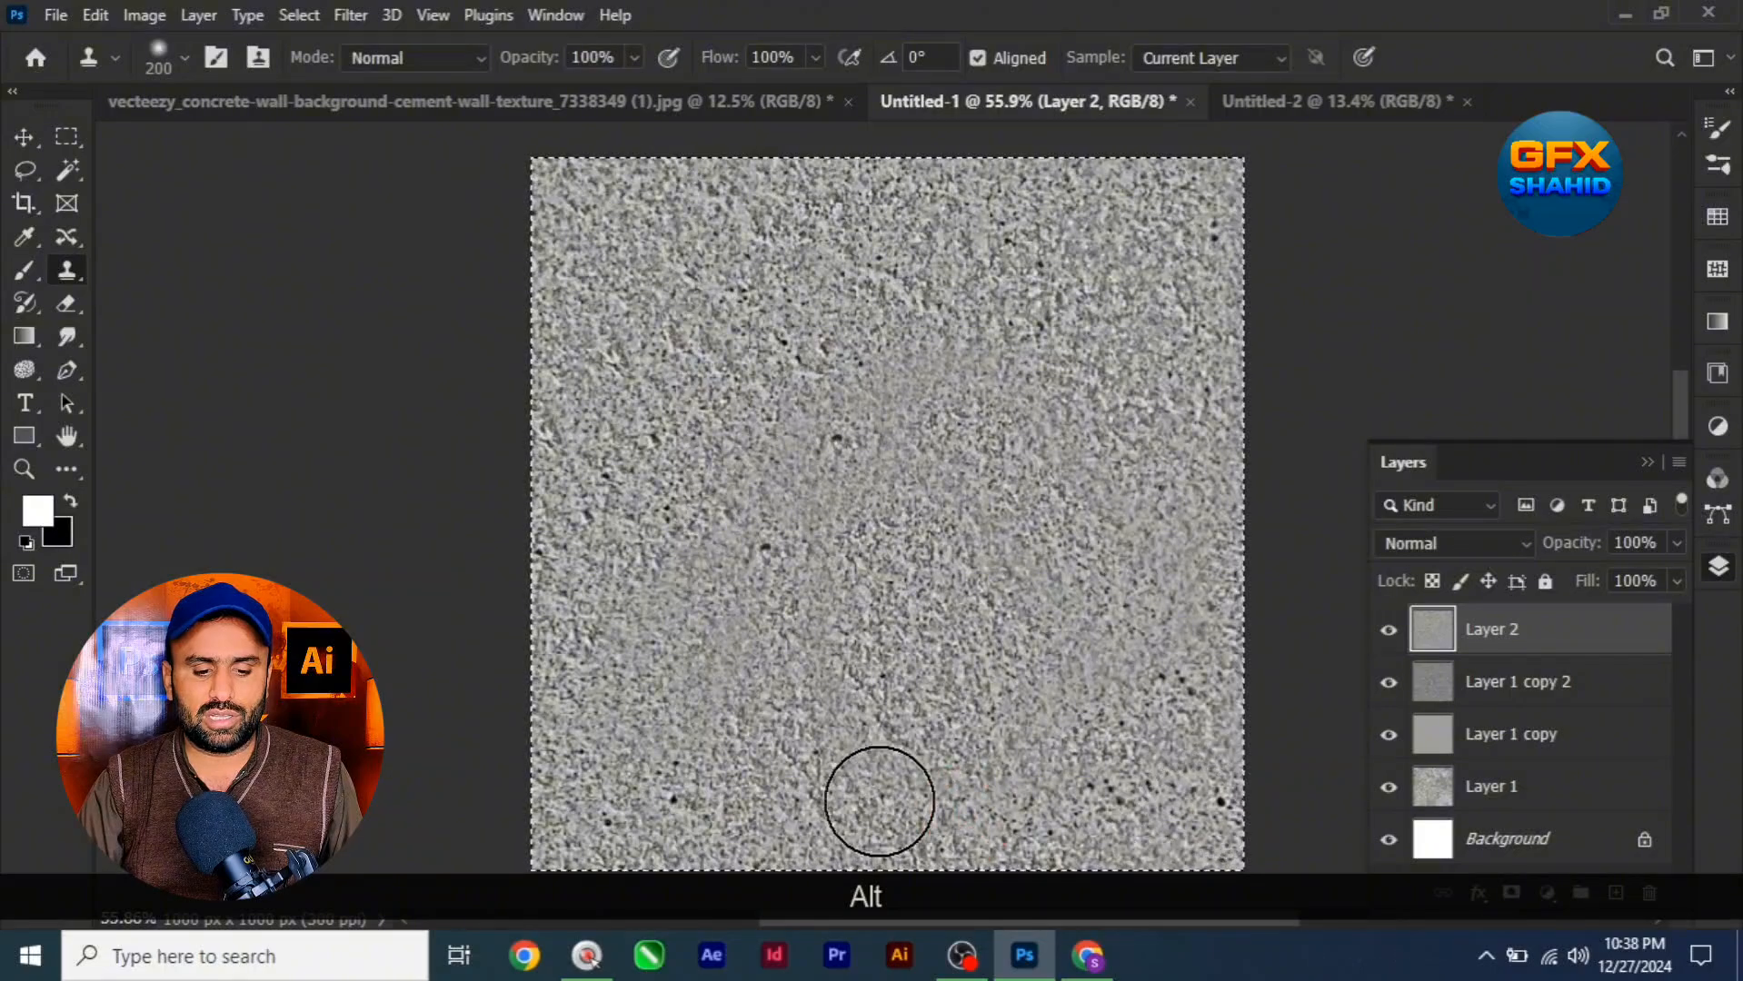
pyautogui.moveTo(879, 802)
pyautogui.mouseDown()
pyautogui.moveTo(979, 650)
pyautogui.moveTo(1035, 458)
pyautogui.moveTo(1156, 324)
pyautogui.moveTo(758, 282)
pyautogui.moveTo(672, 229)
pyautogui.moveTo(558, 254)
pyautogui.moveTo(646, 501)
pyautogui.moveTo(553, 406)
pyautogui.moveTo(816, 310)
pyautogui.moveTo(1080, 345)
pyautogui.moveTo(988, 570)
pyautogui.moveTo(806, 598)
pyautogui.mouseUp()
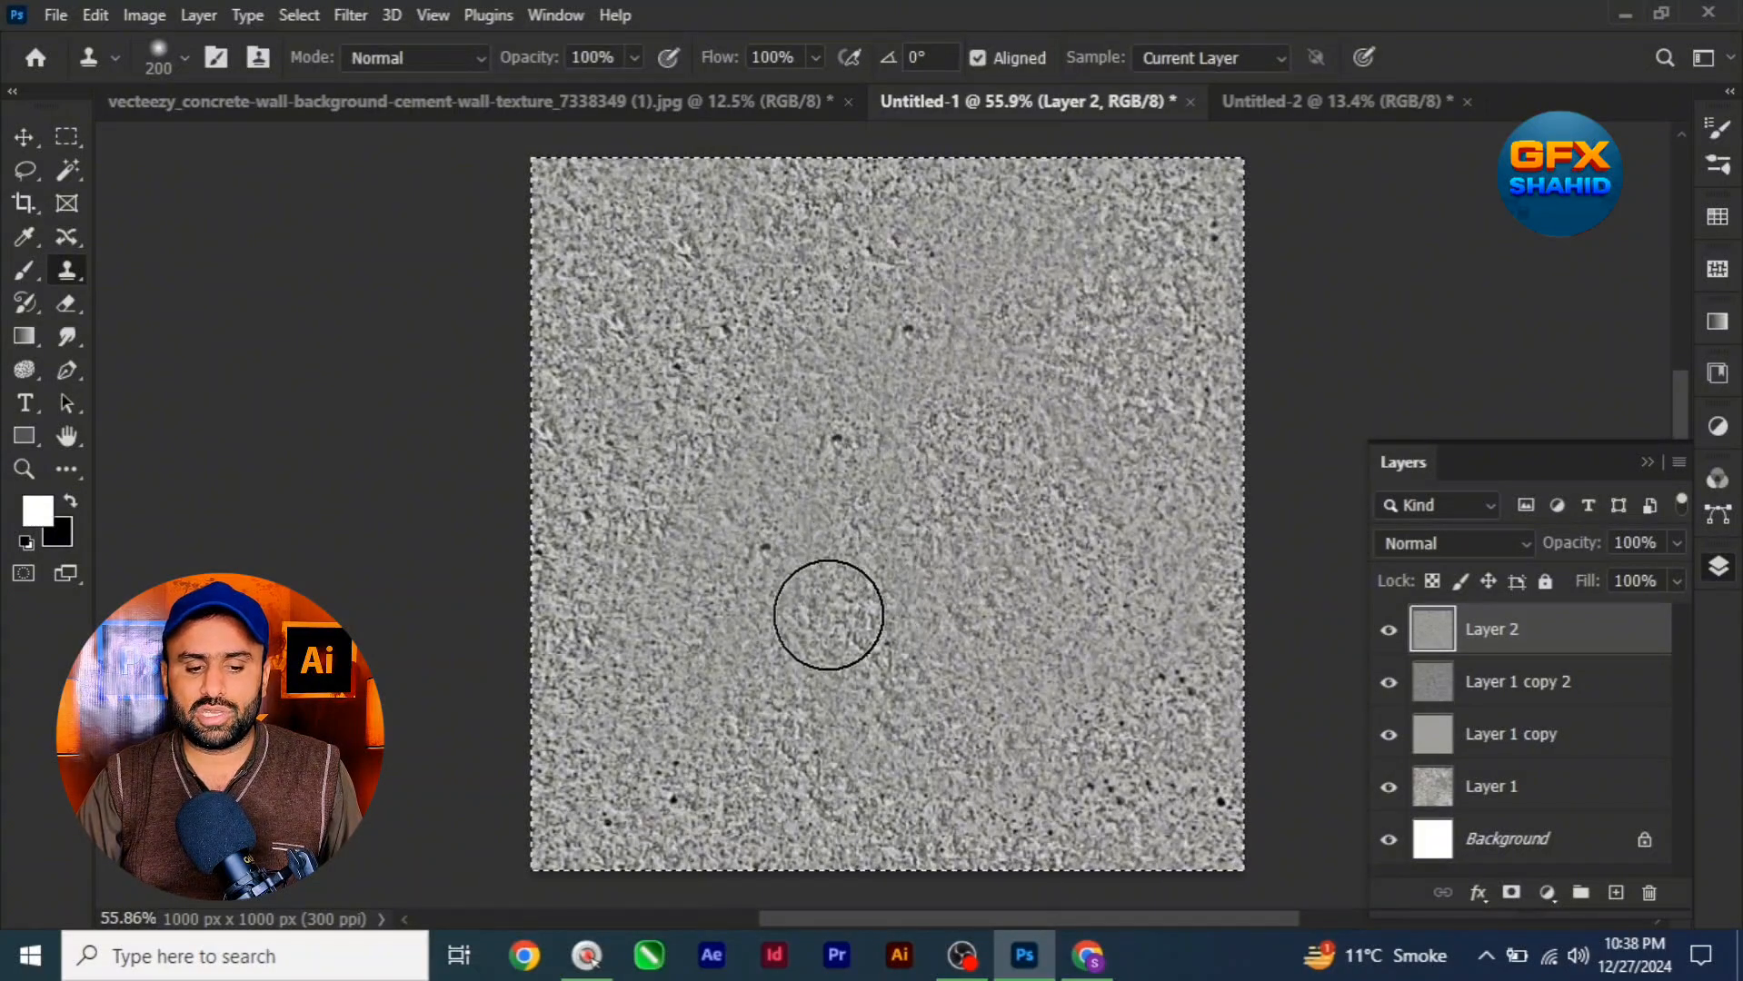
pyautogui.keyDown('alt'); pyautogui.click(734, 443); pyautogui.keyUp('alt')
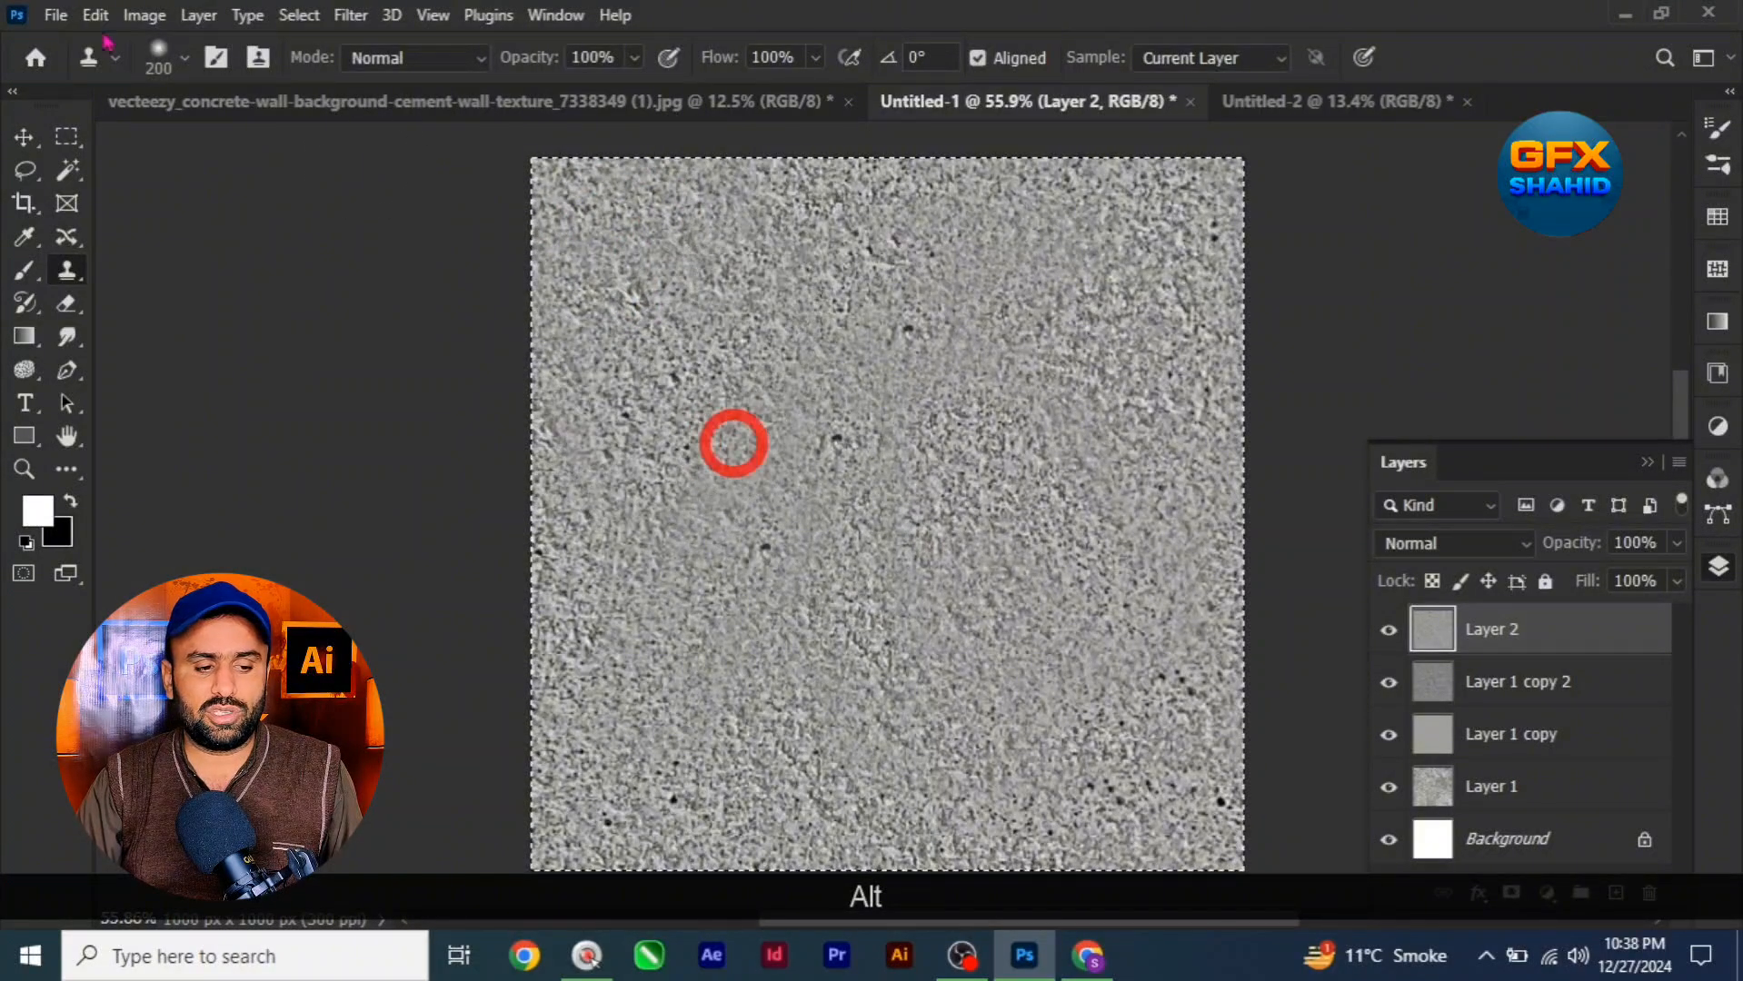
# Select the whole retouched tile canvas and define it as a new pattern with the default name
pyautogui.hotkey('ctrl', 'a')
pyautogui.click(92, 20)
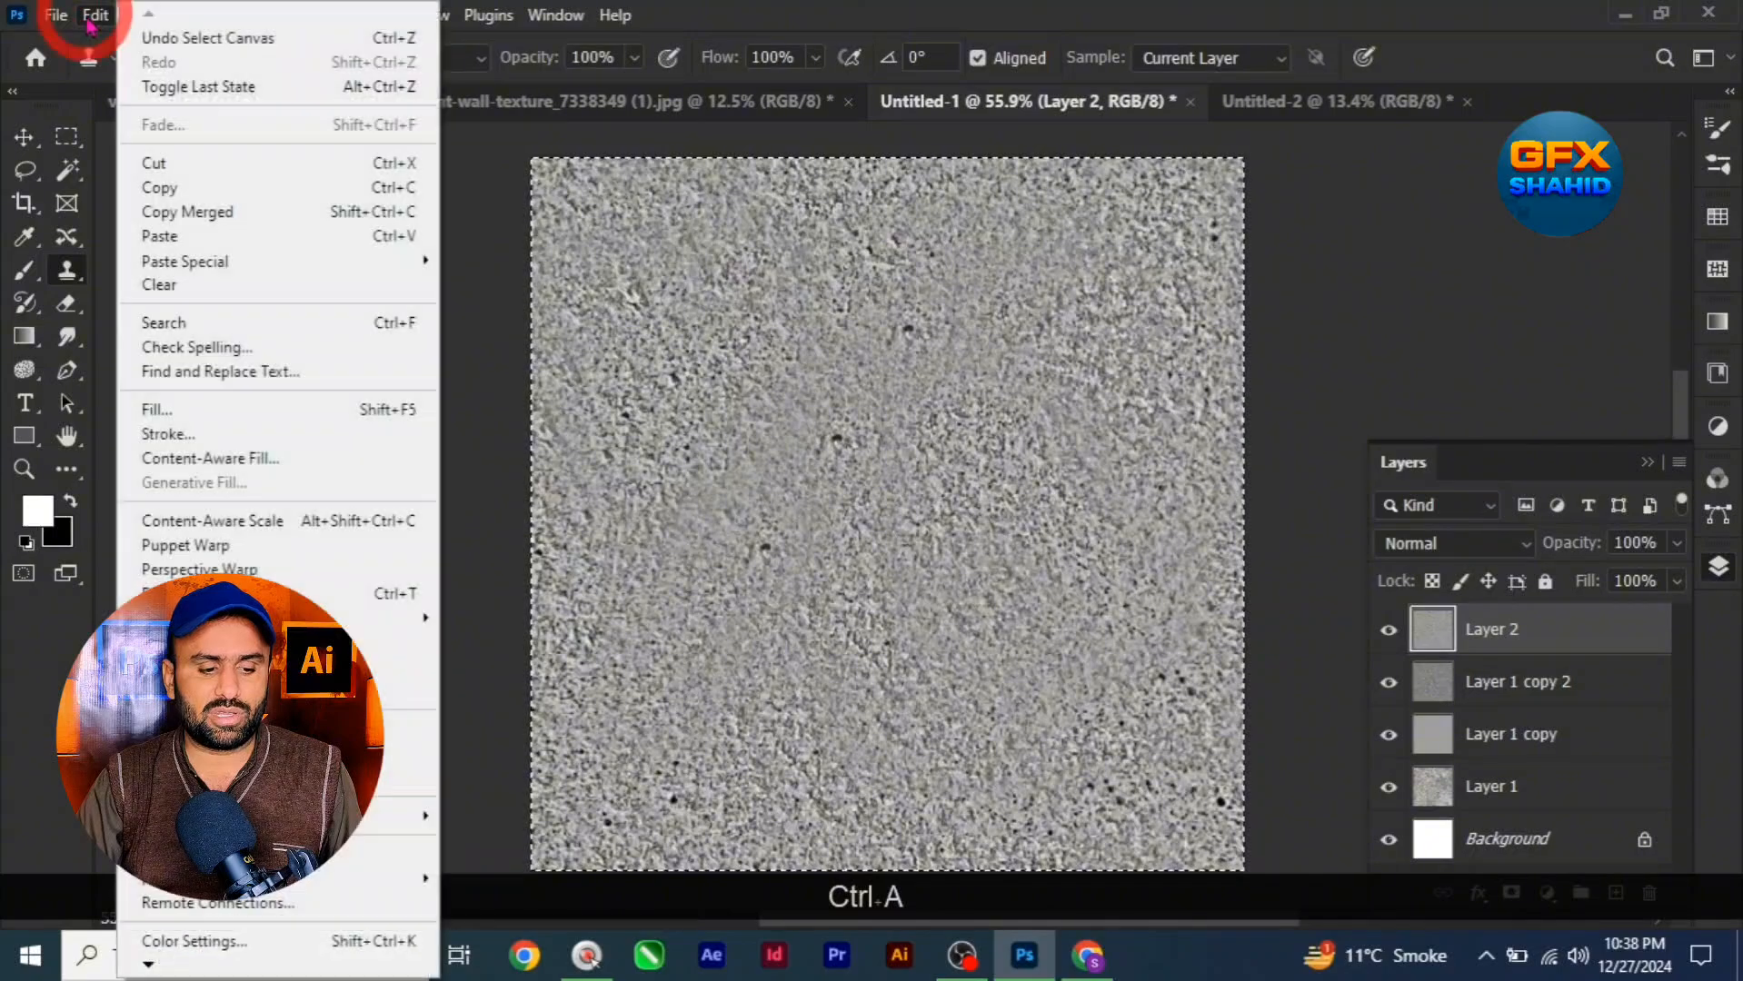
pyautogui.click(227, 754)
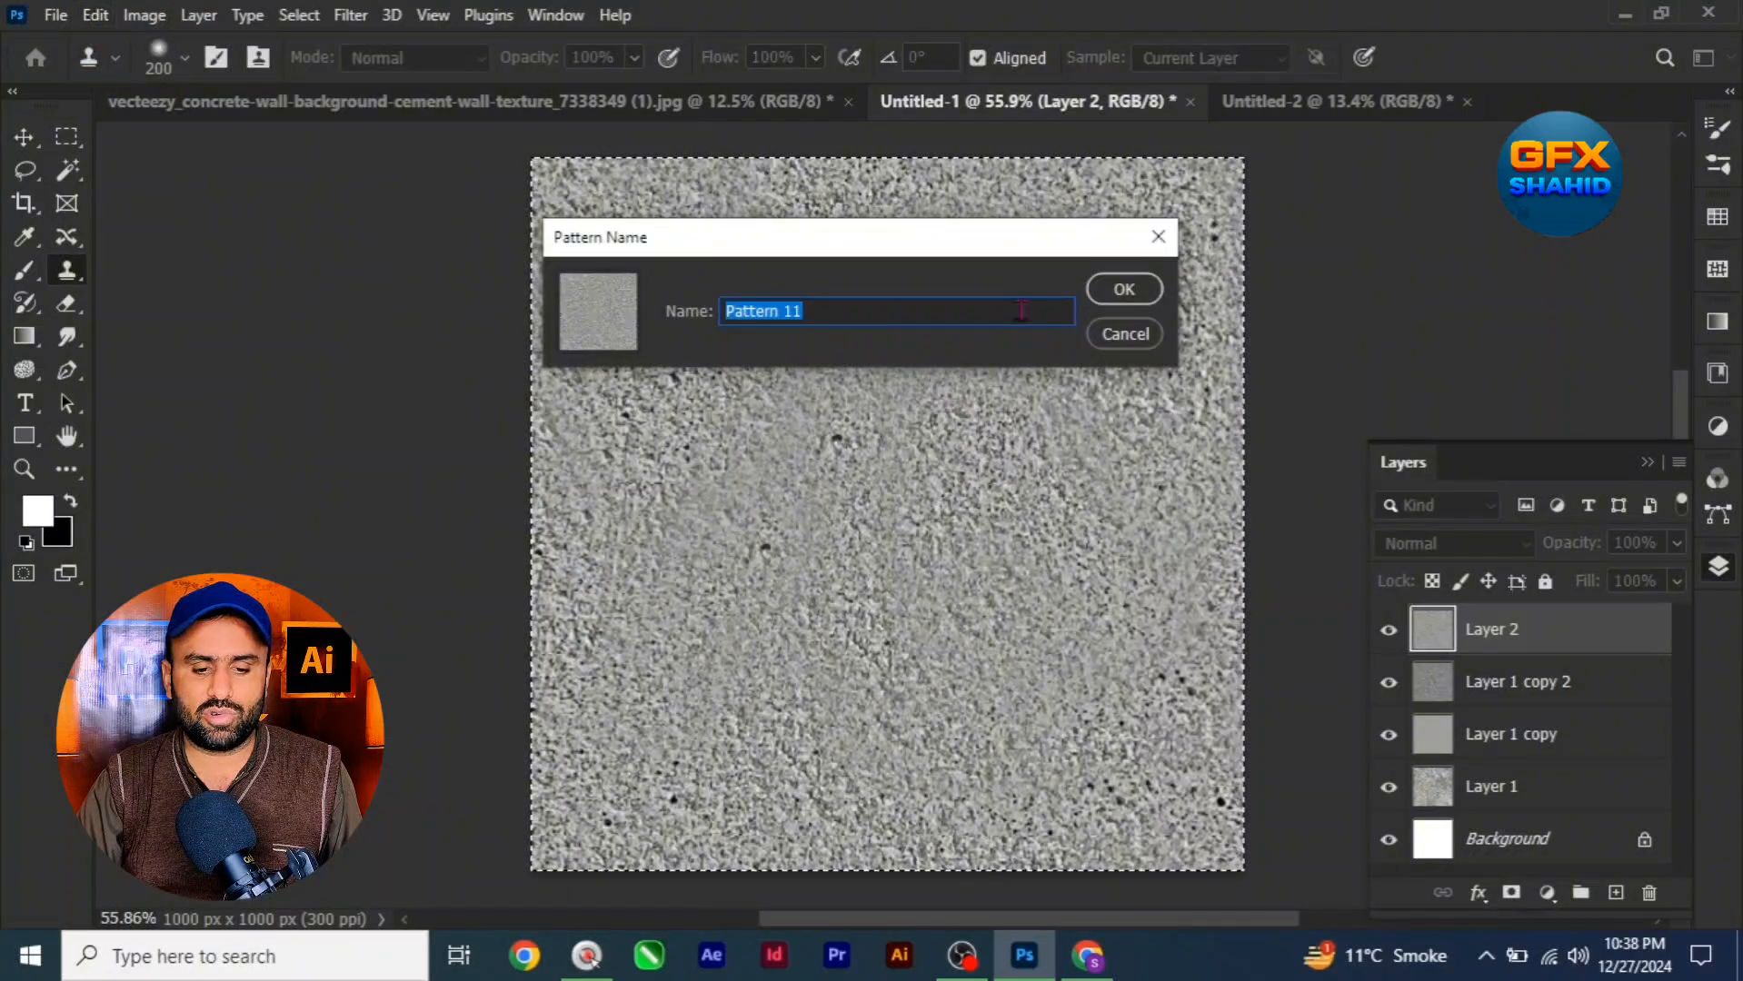
pyautogui.click(1117, 287)
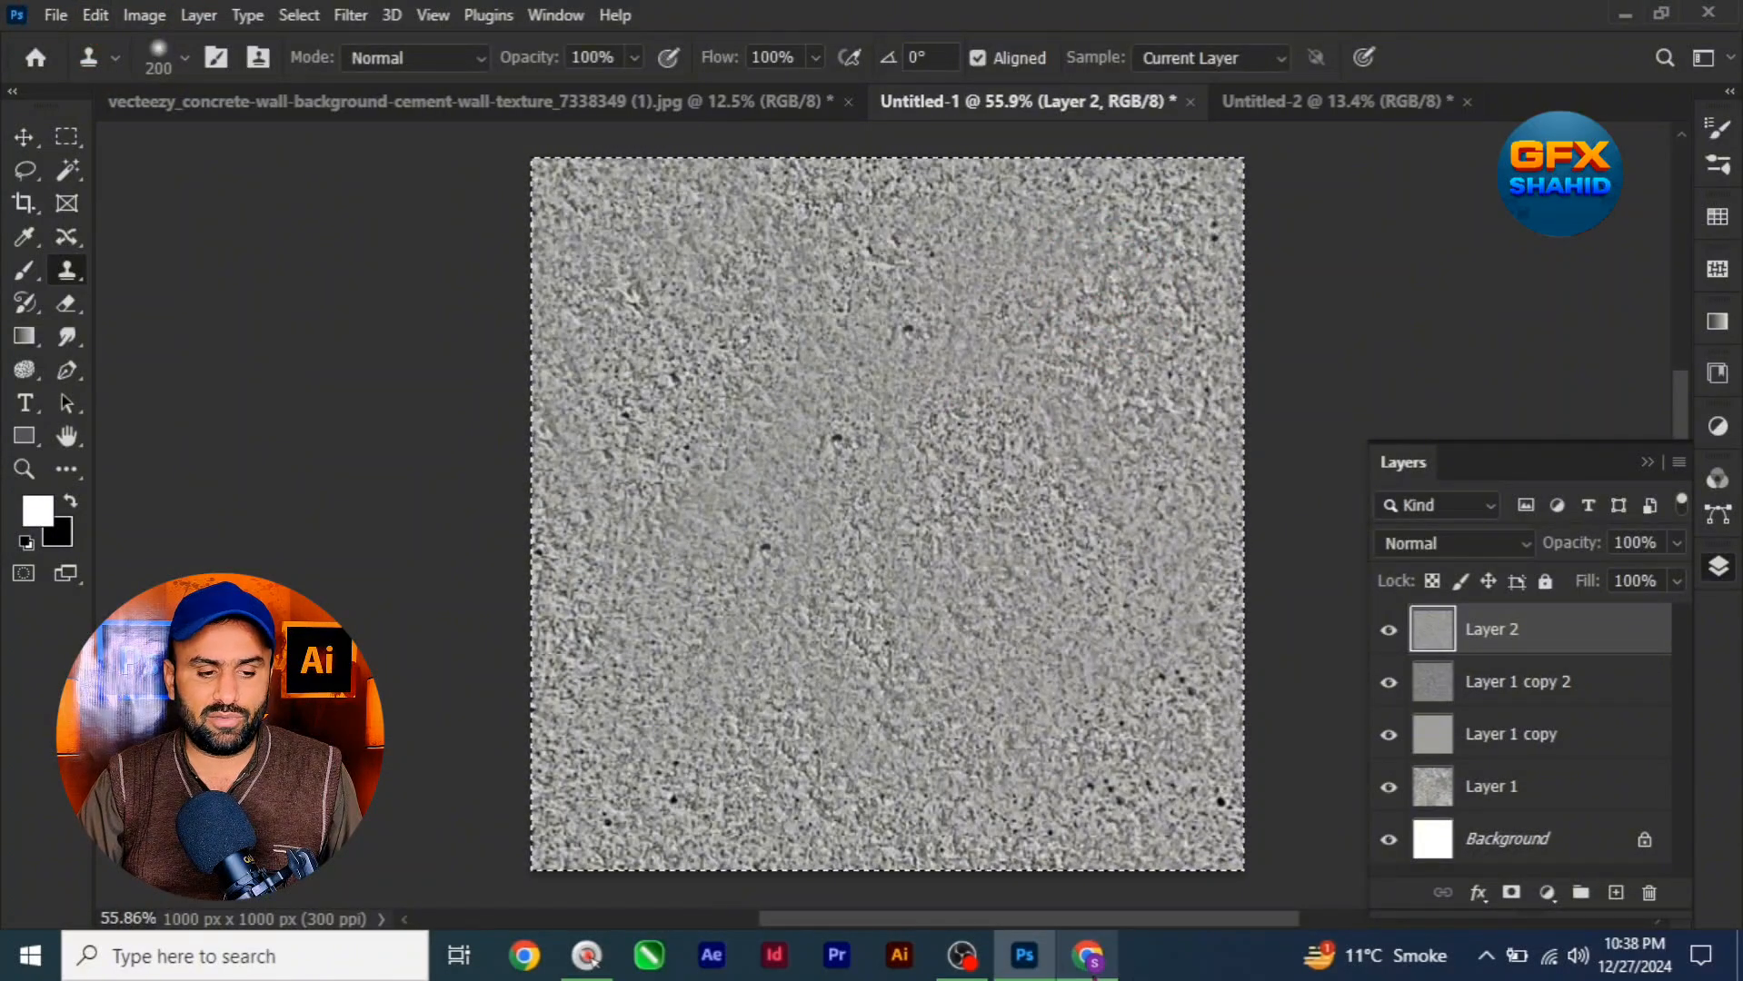
# Close the Untitled-2 document with the previous pattern fill without saving it
pyautogui.click(1443, 113)
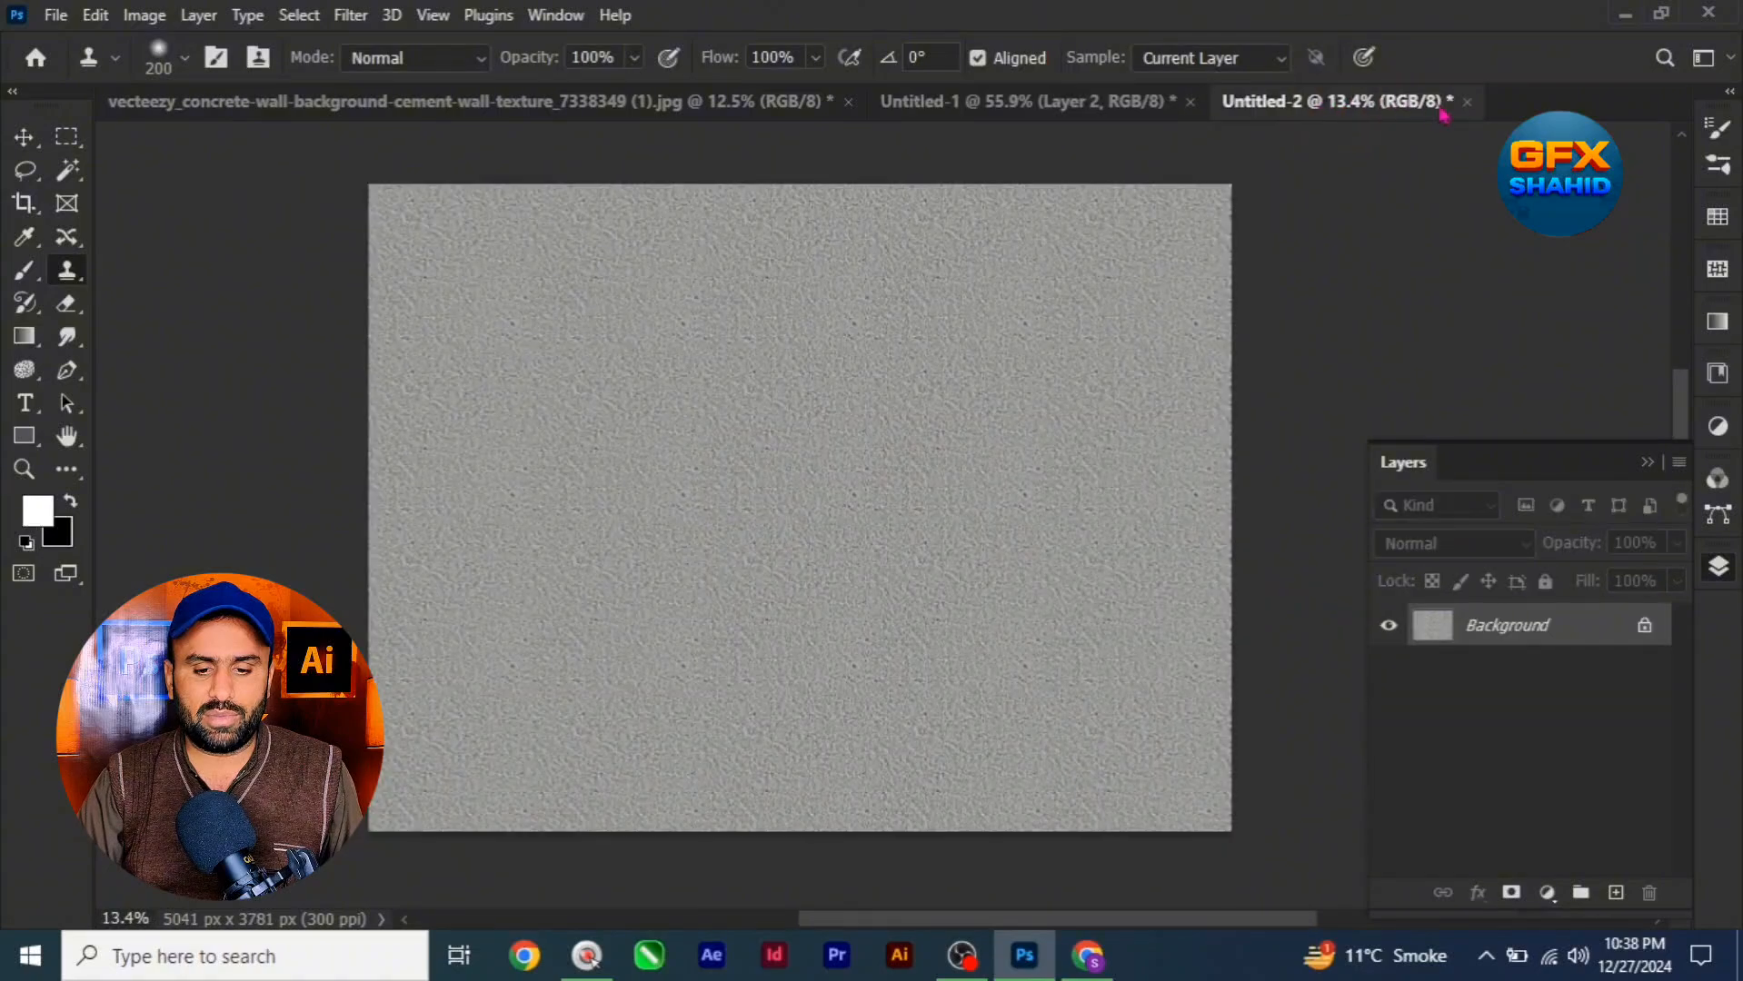
pyautogui.click(1466, 102)
pyautogui.click(859, 370)
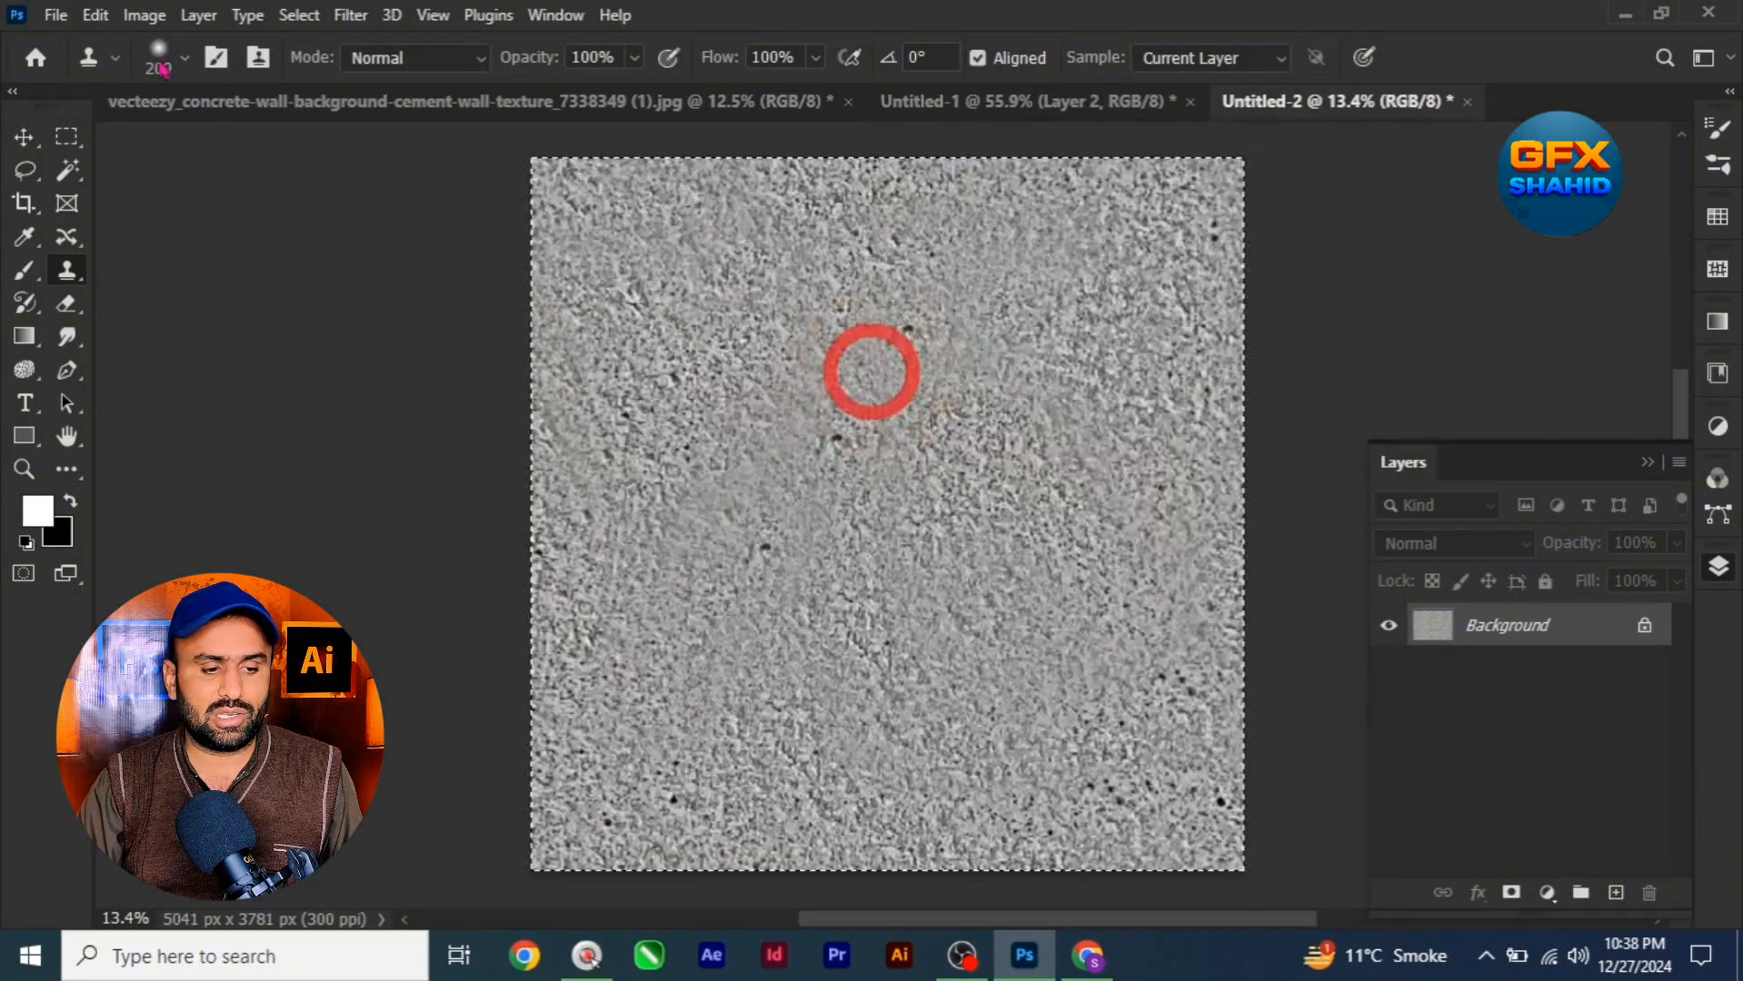
# Create a new document from the recent 5041 x 3781 px, 300 ppi preset with a white background
pyautogui.click(55, 15)
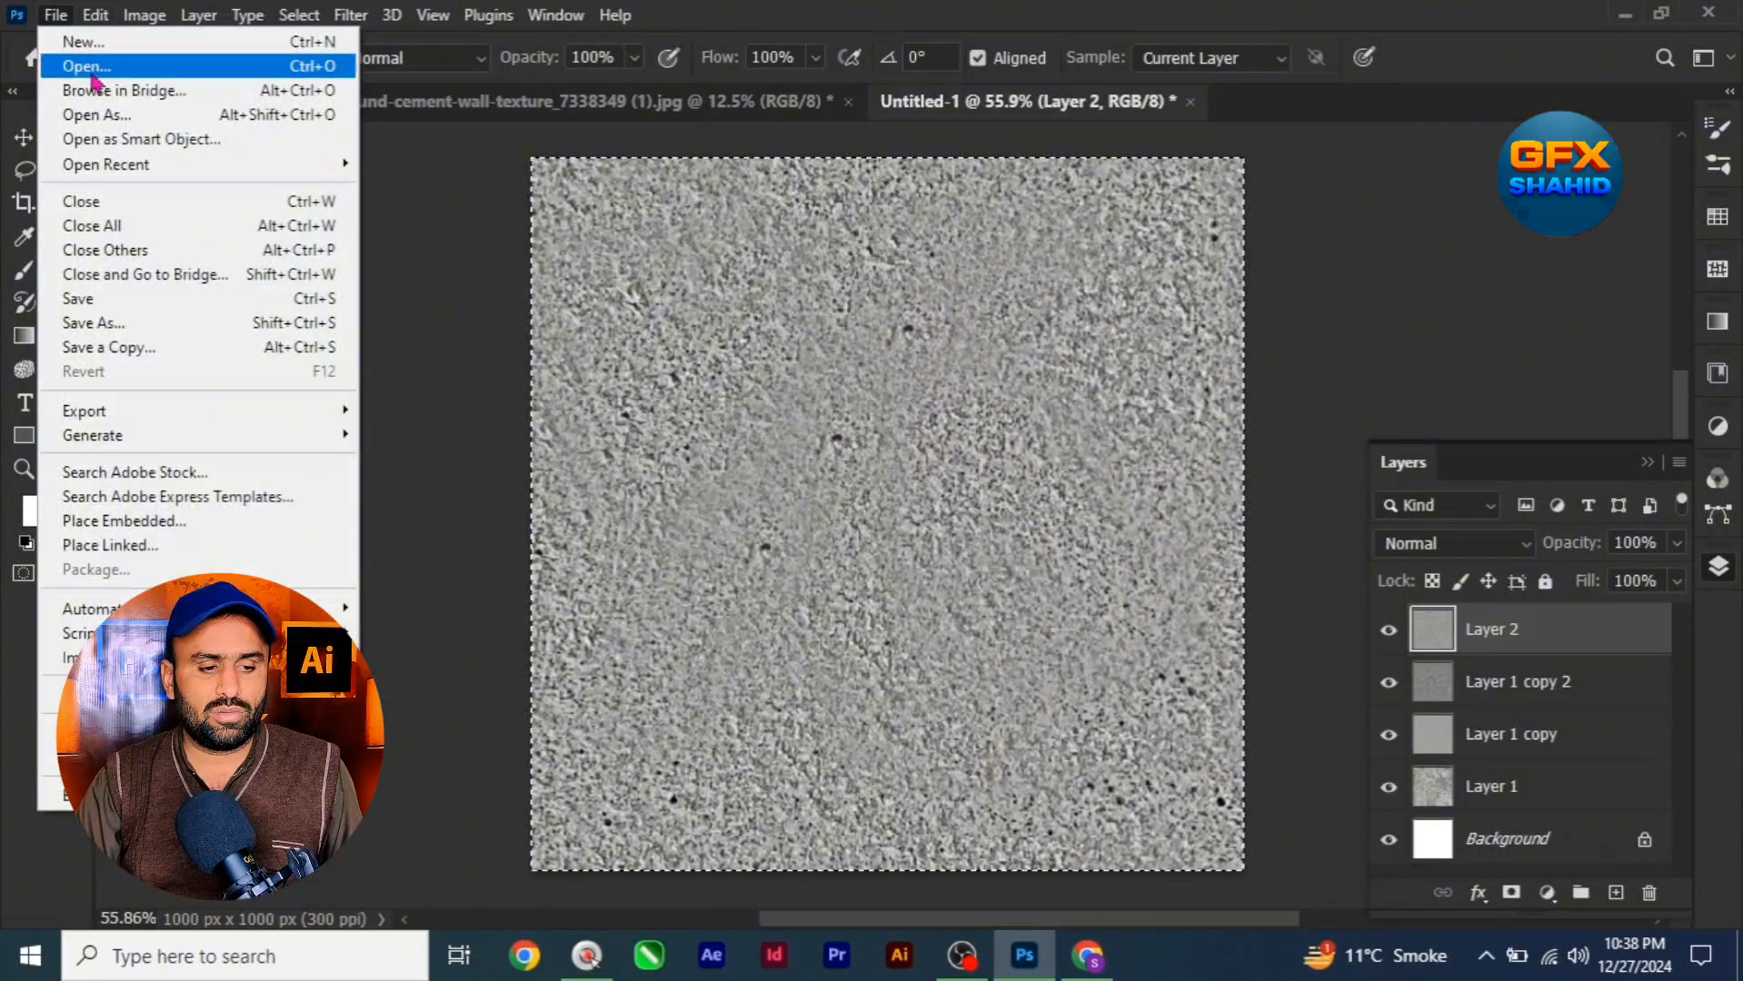
pyautogui.click(96, 56)
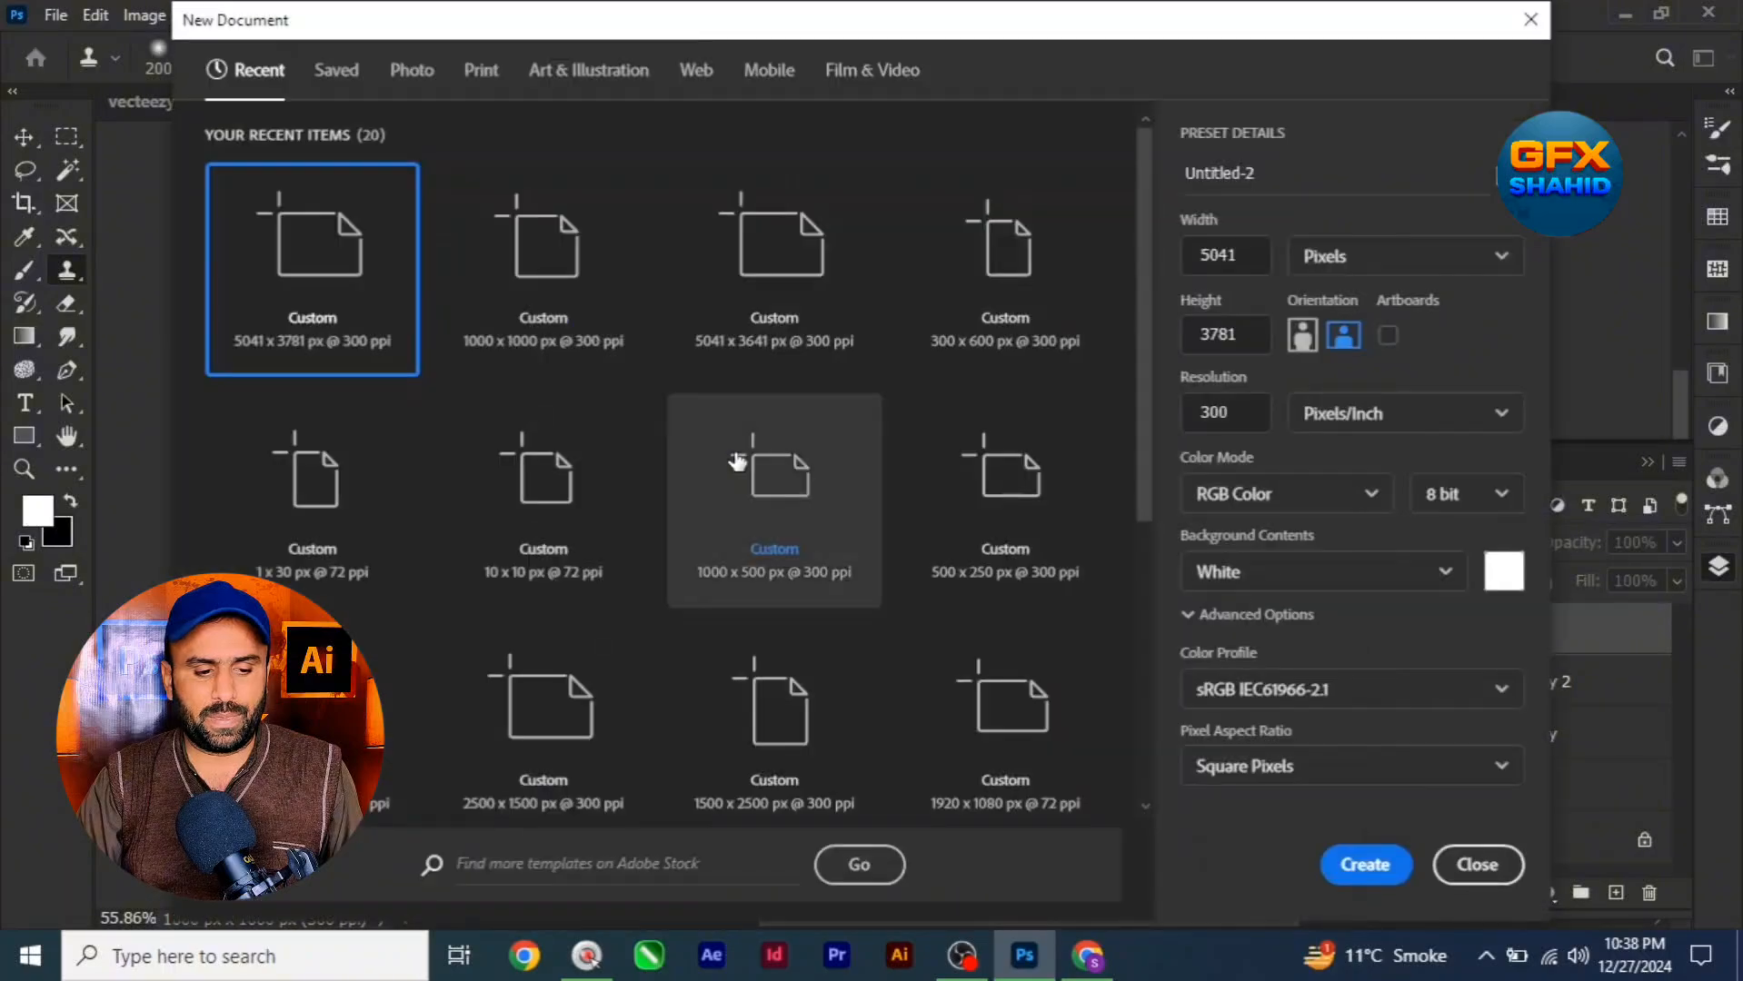
pyautogui.click(534, 273)
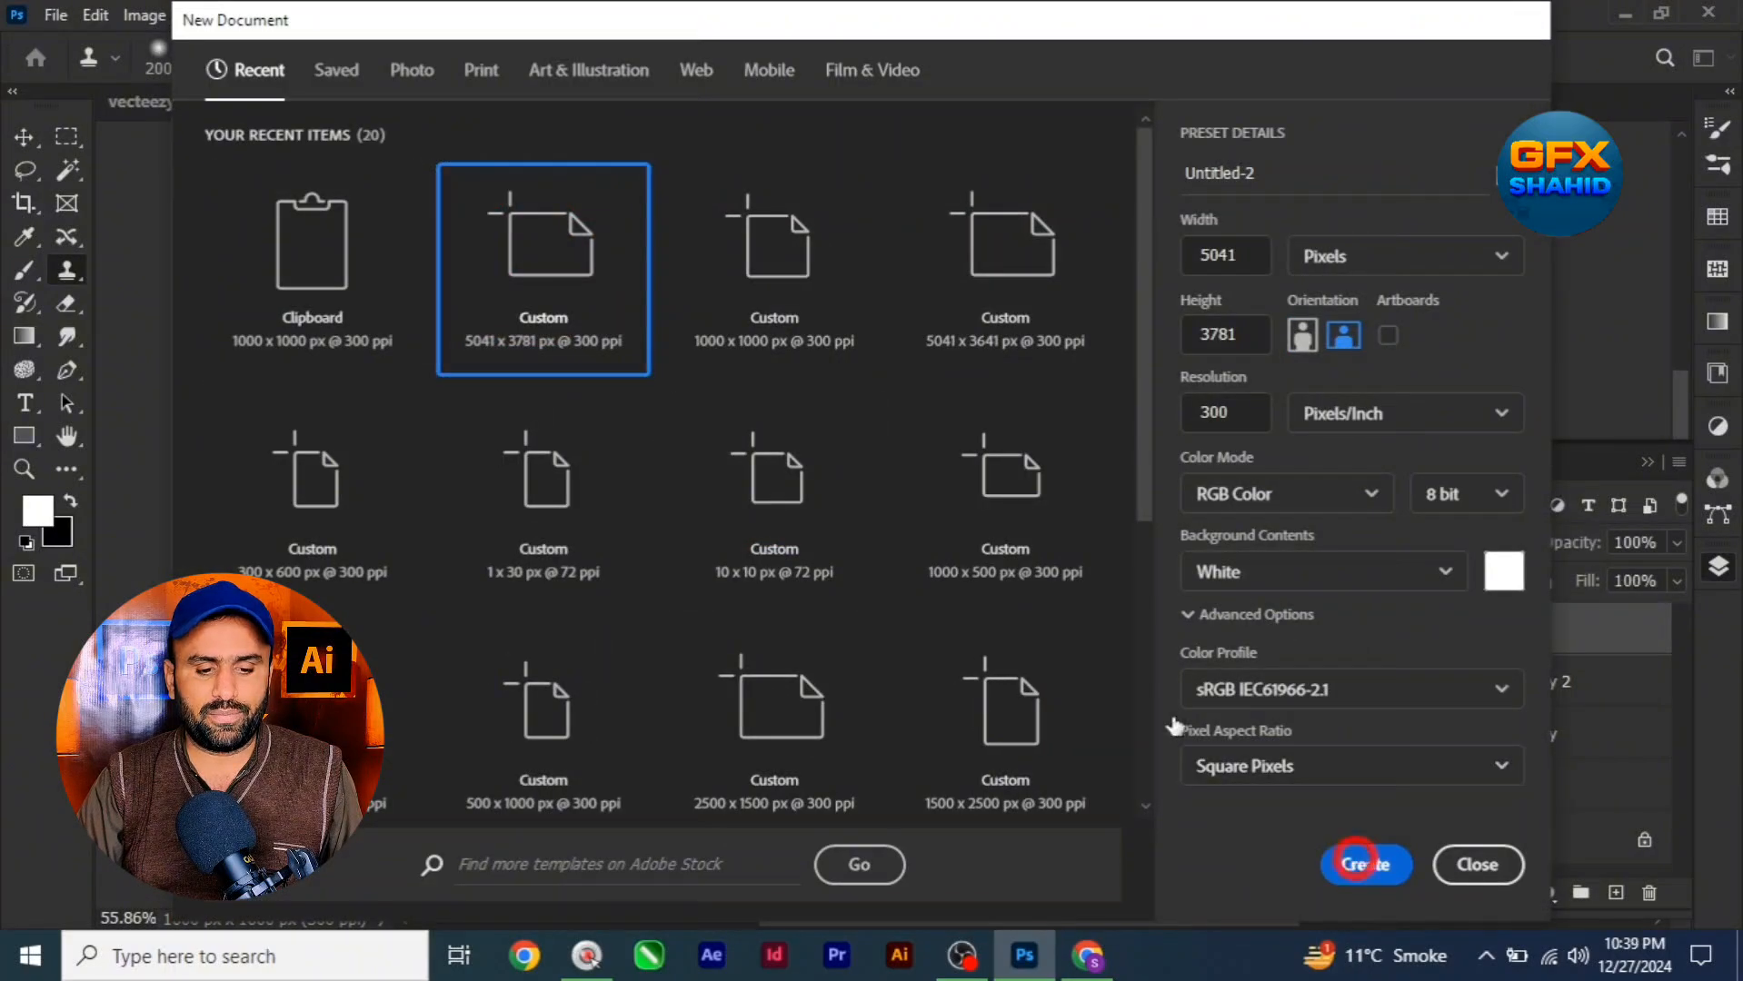
pyautogui.click(1354, 863)
# Fill the white Background layer with the latest retouched concrete pattern in Normal mode at 100% opacity
pyautogui.hotkey('shift', 'BackSpace')
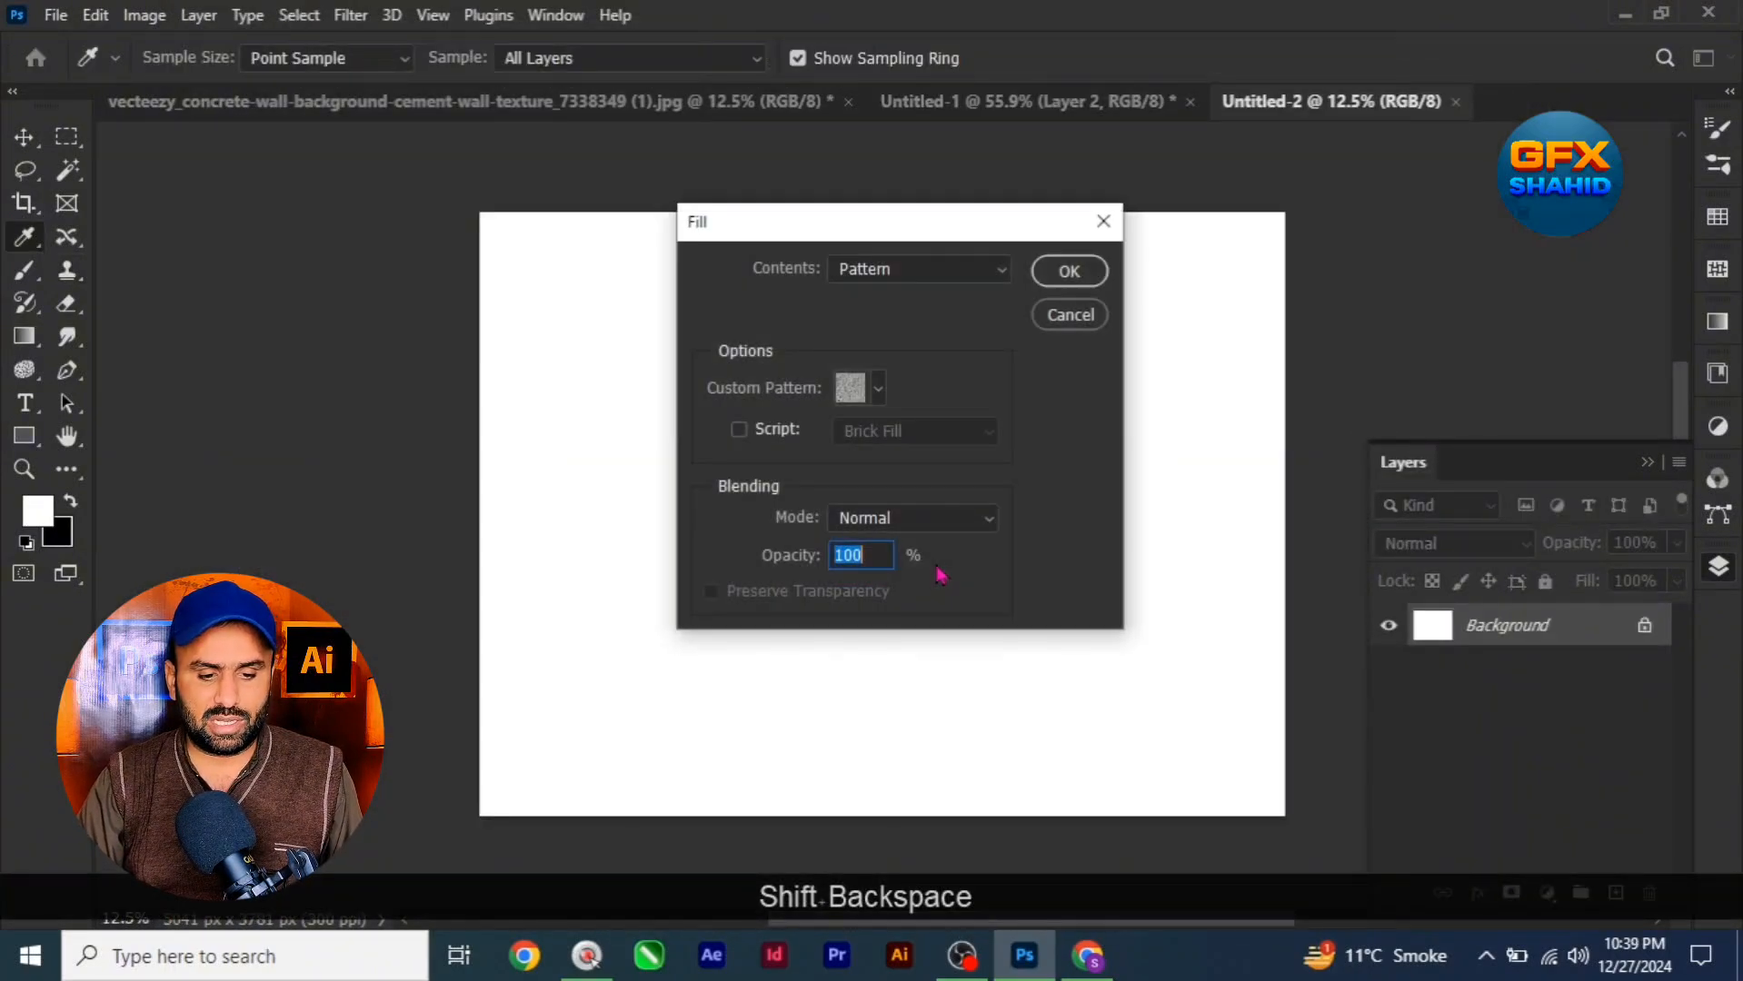
pyautogui.click(878, 389)
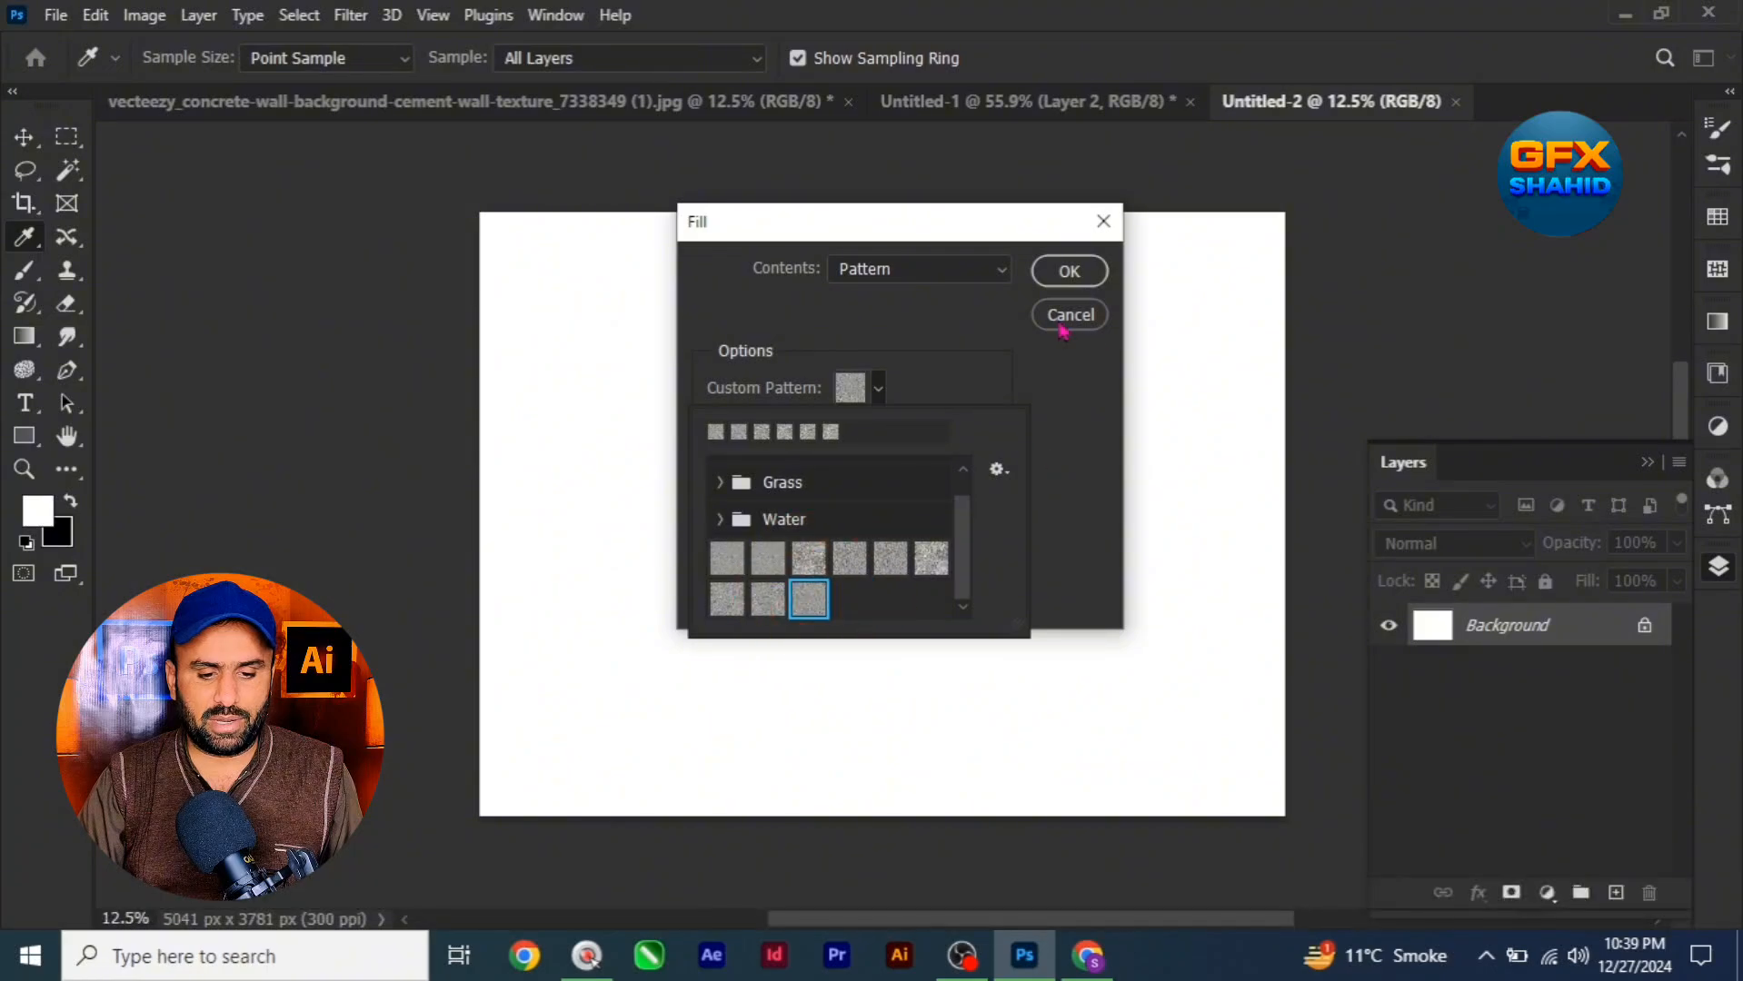
pyautogui.click(1051, 270)
# Examine the new concrete pattern fill close up and zoomed out for visible seams and repeating dark marks
pyautogui.press('alt')
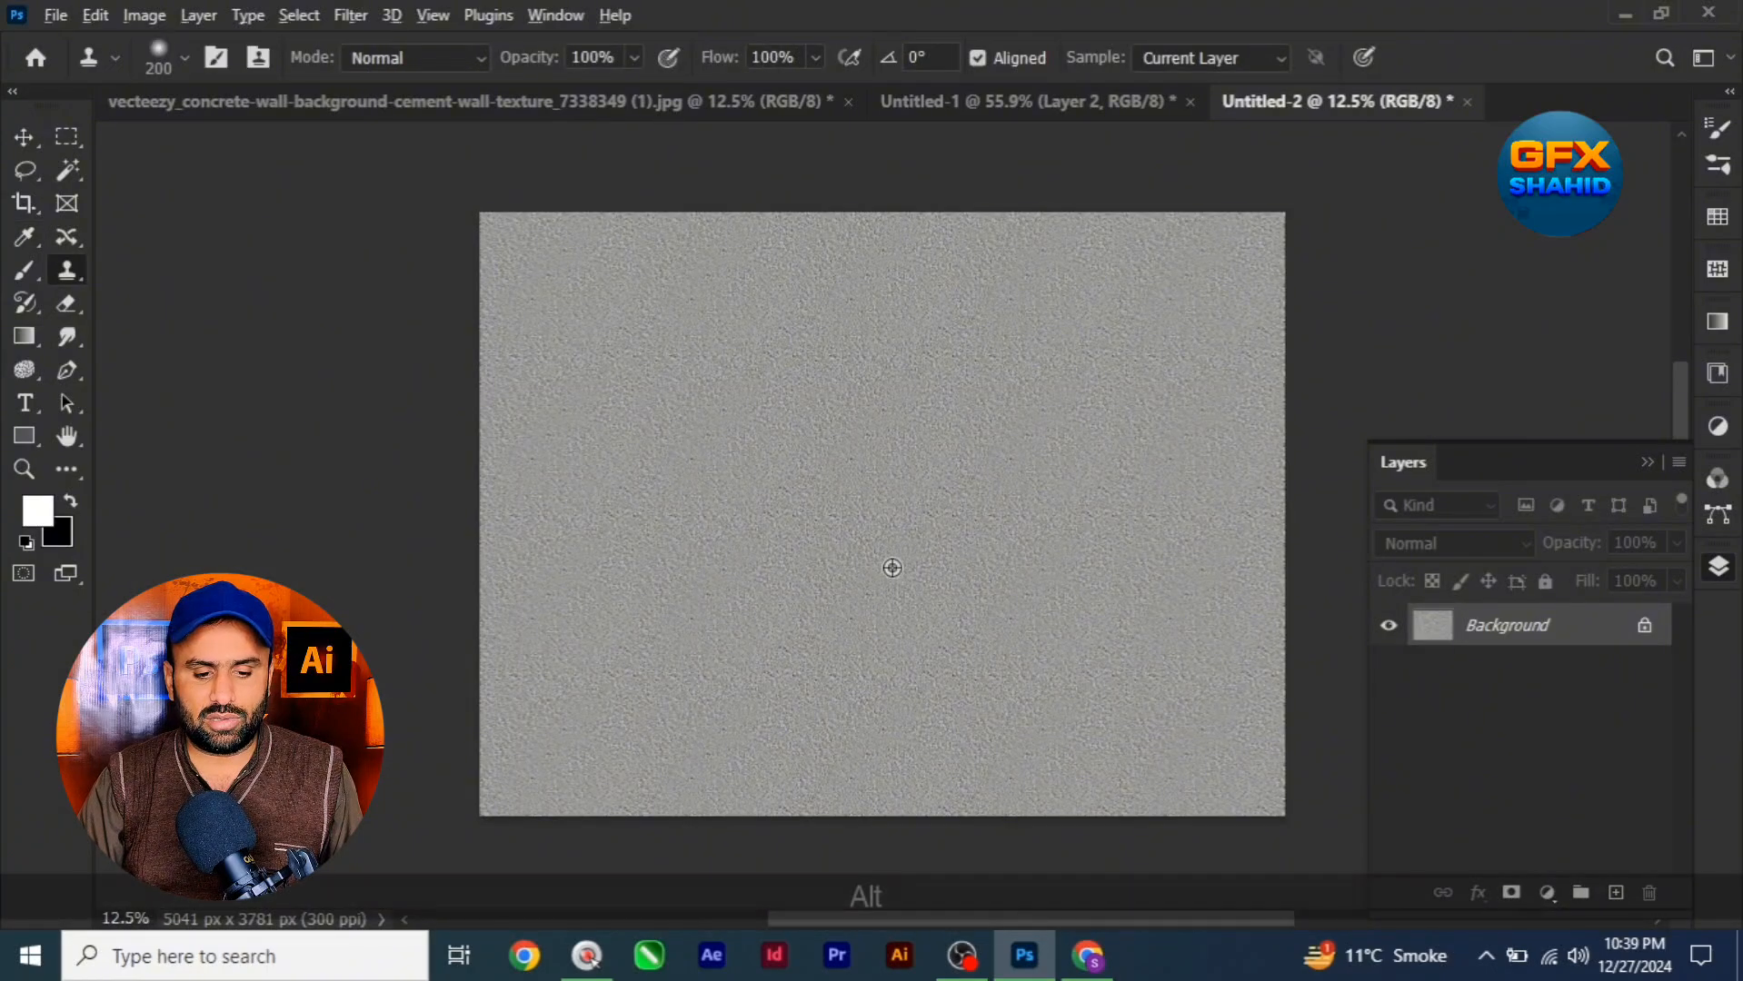
pyautogui.press('z')
pyautogui.moveTo(870, 677)
pyautogui.mouseDown()
pyautogui.moveTo(941, 650)
pyautogui.moveTo(1021, 721)
pyautogui.mouseUp()
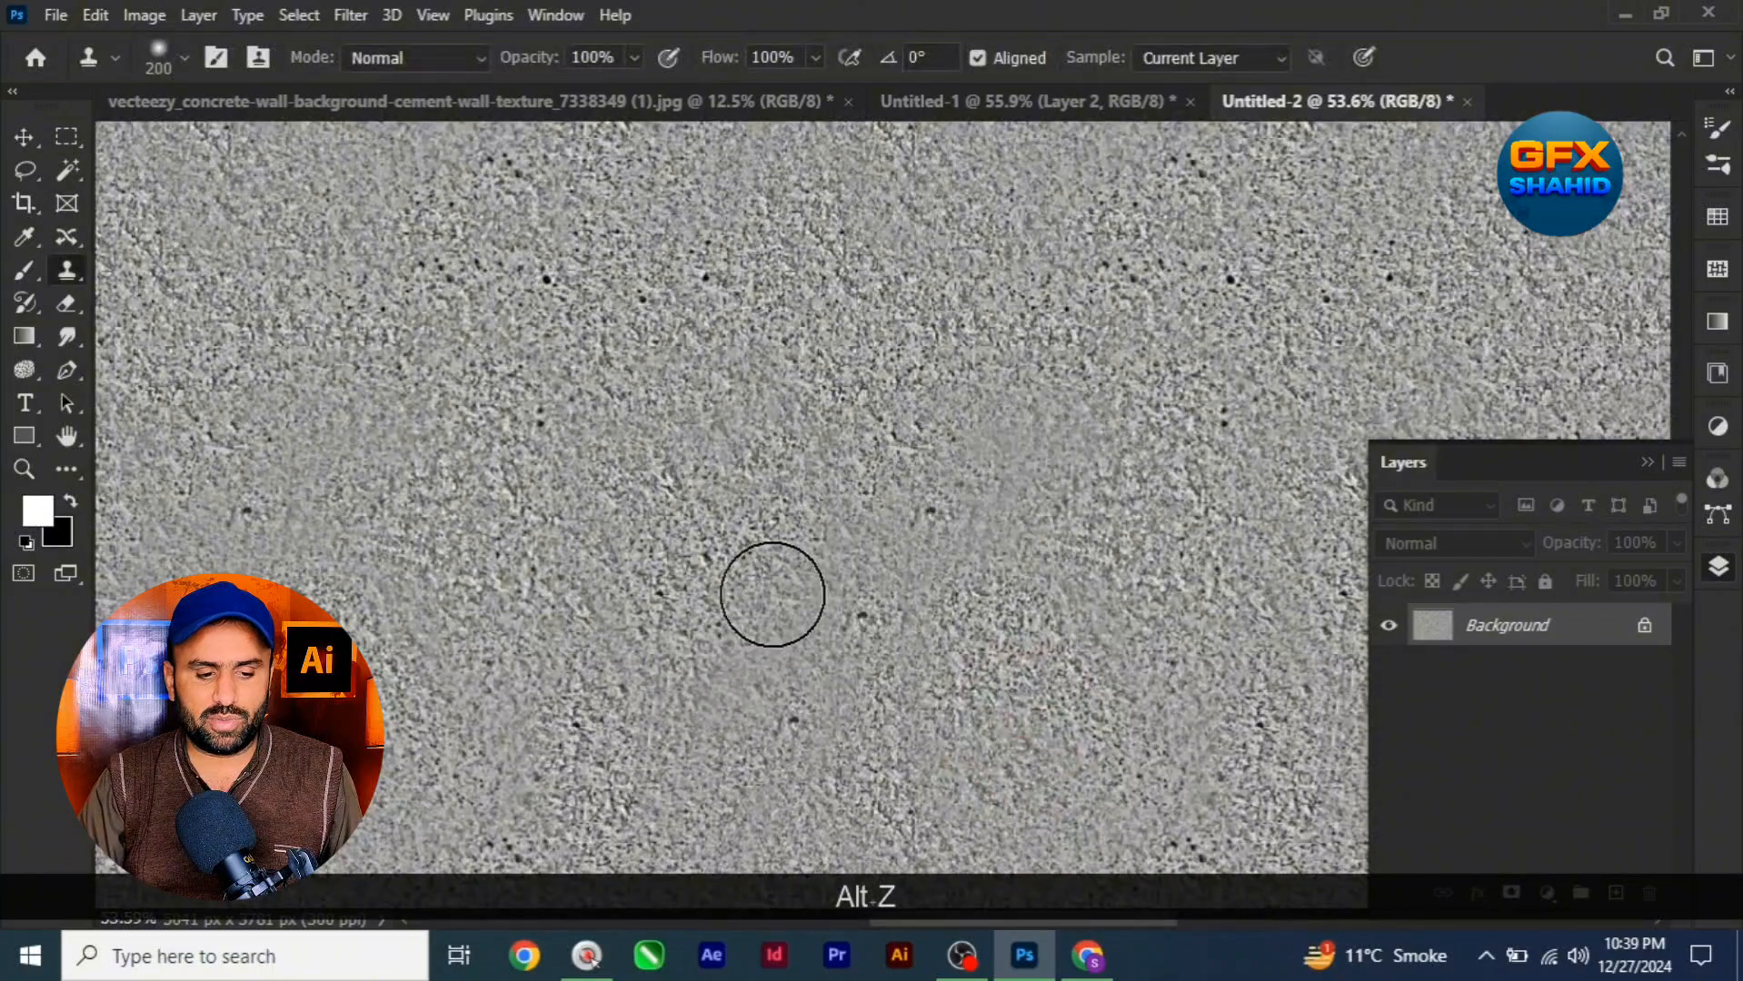
pyautogui.press('z')
pyautogui.moveTo(831, 590)
pyautogui.mouseDown()
pyautogui.moveTo(751, 483)
pyautogui.moveTo(793, 467)
pyautogui.moveTo(817, 482)
pyautogui.moveTo(751, 343)
pyautogui.mouseUp()
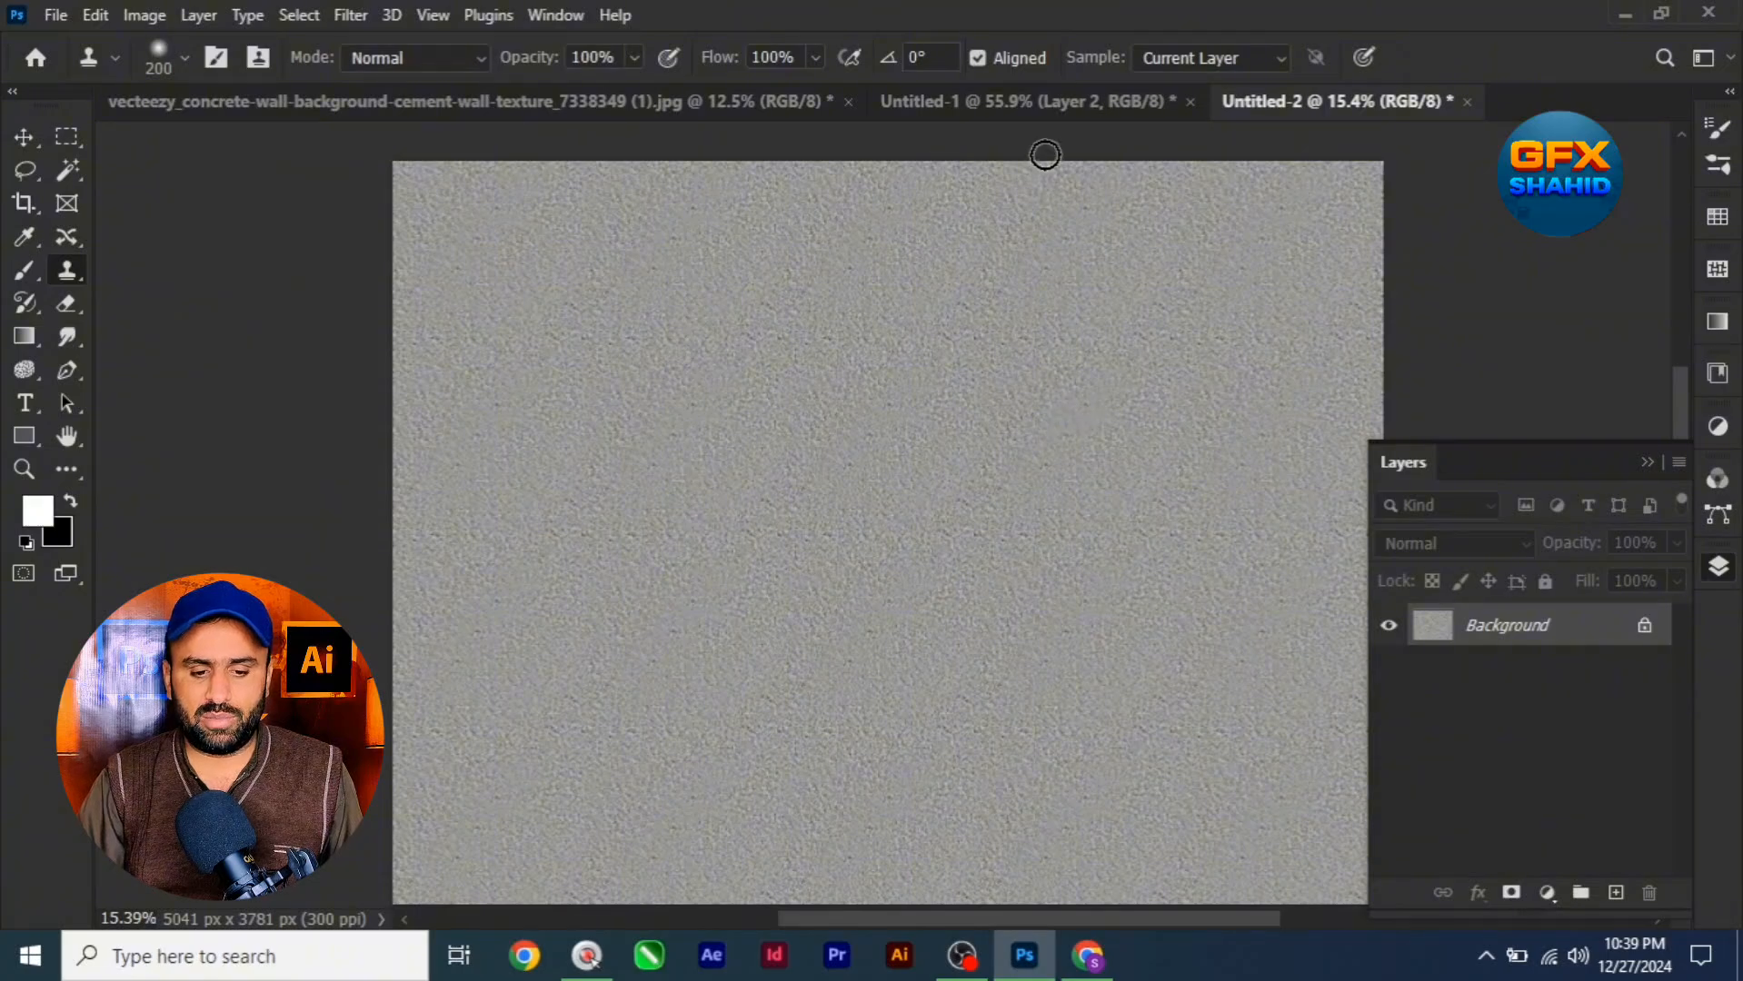
pyautogui.press('z')
pyautogui.moveTo(911, 564); pyautogui.dragTo(1010, 658)
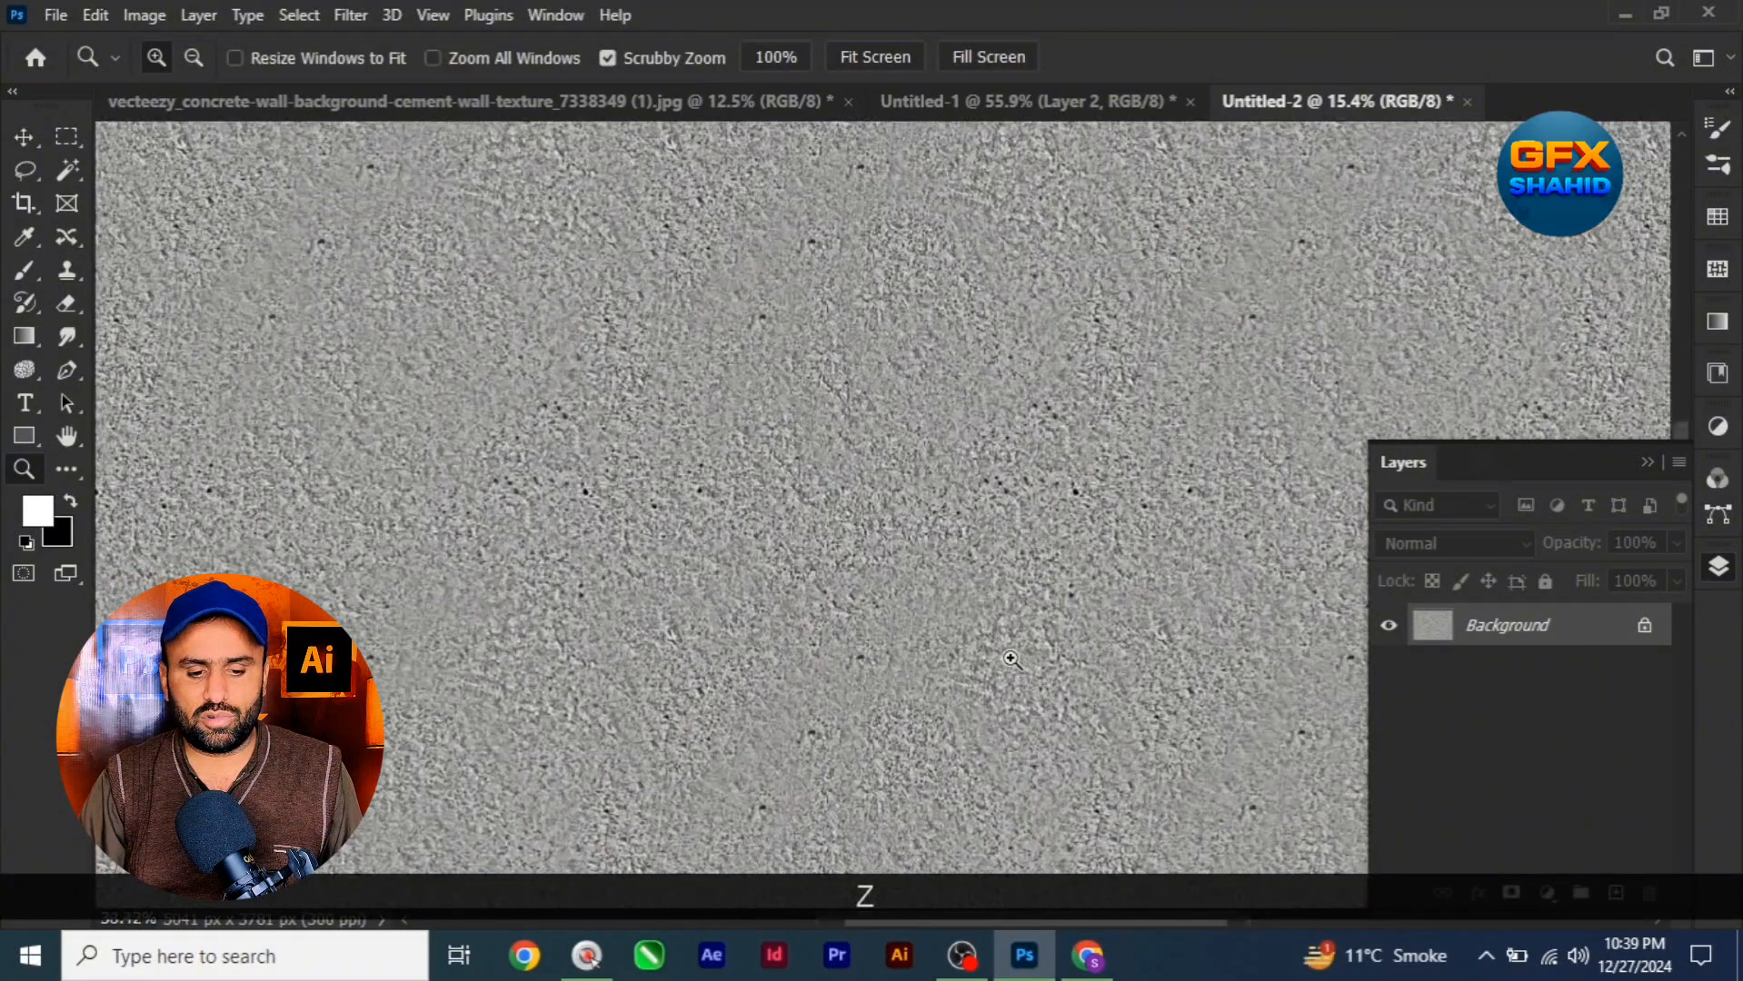